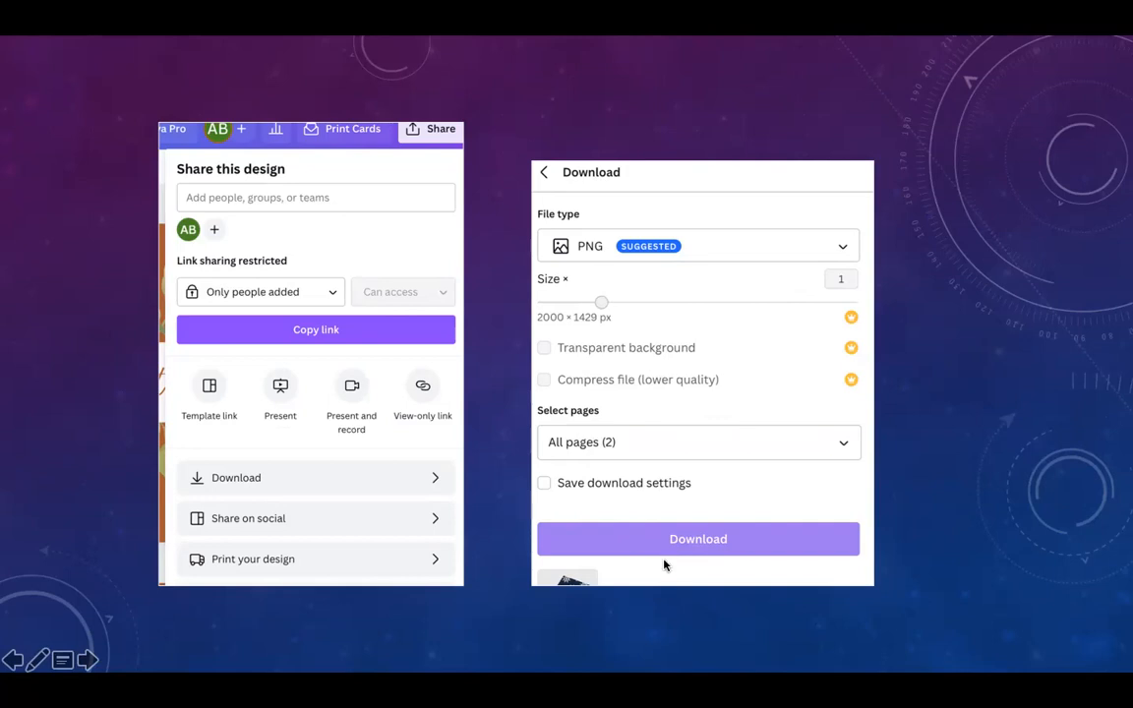
Step: End the slide show and switch to Safari, showing the Canva home page in full screen
click(87, 659)
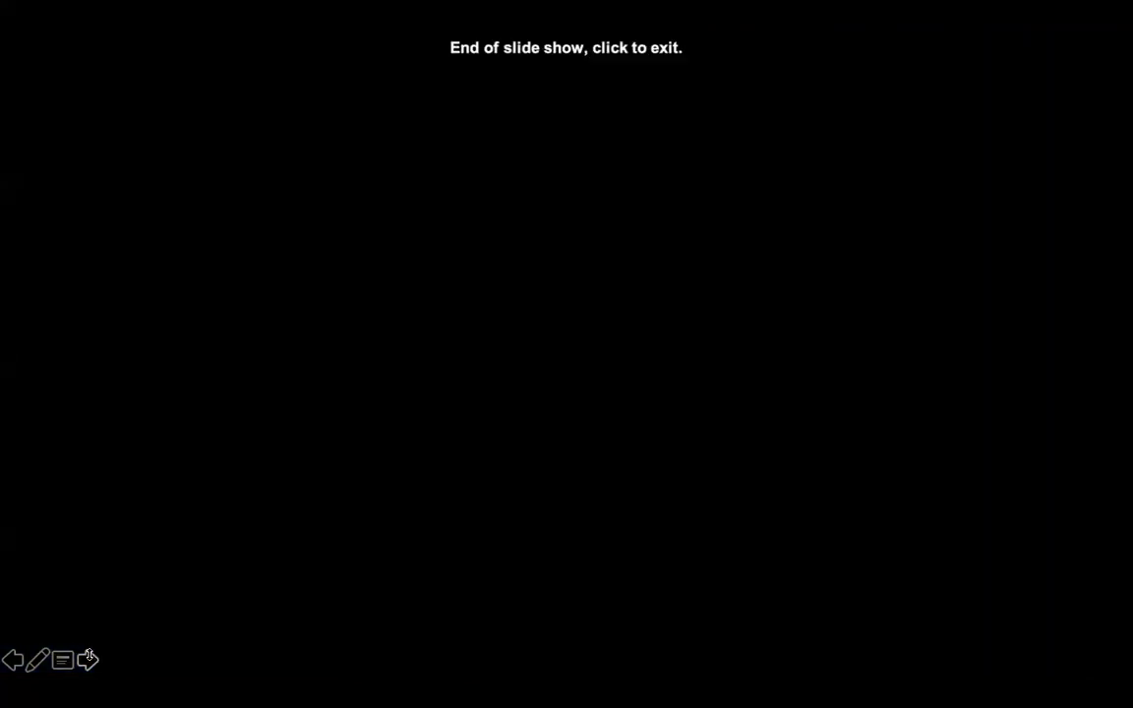
click(88, 659)
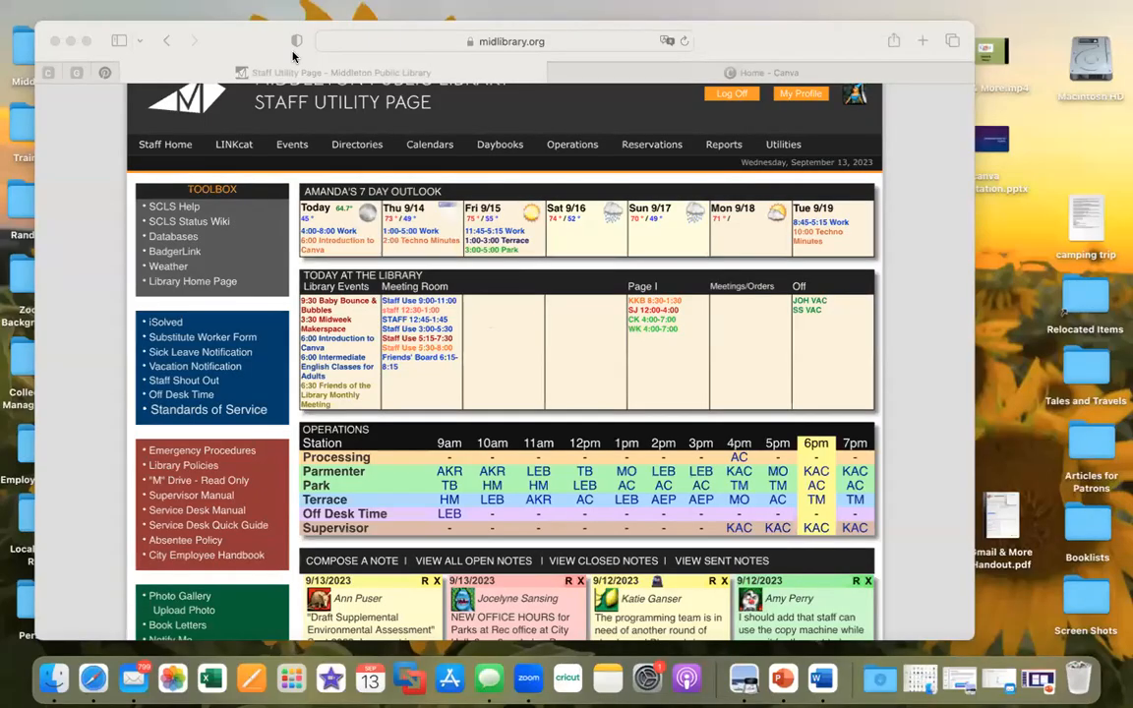
click(85, 143)
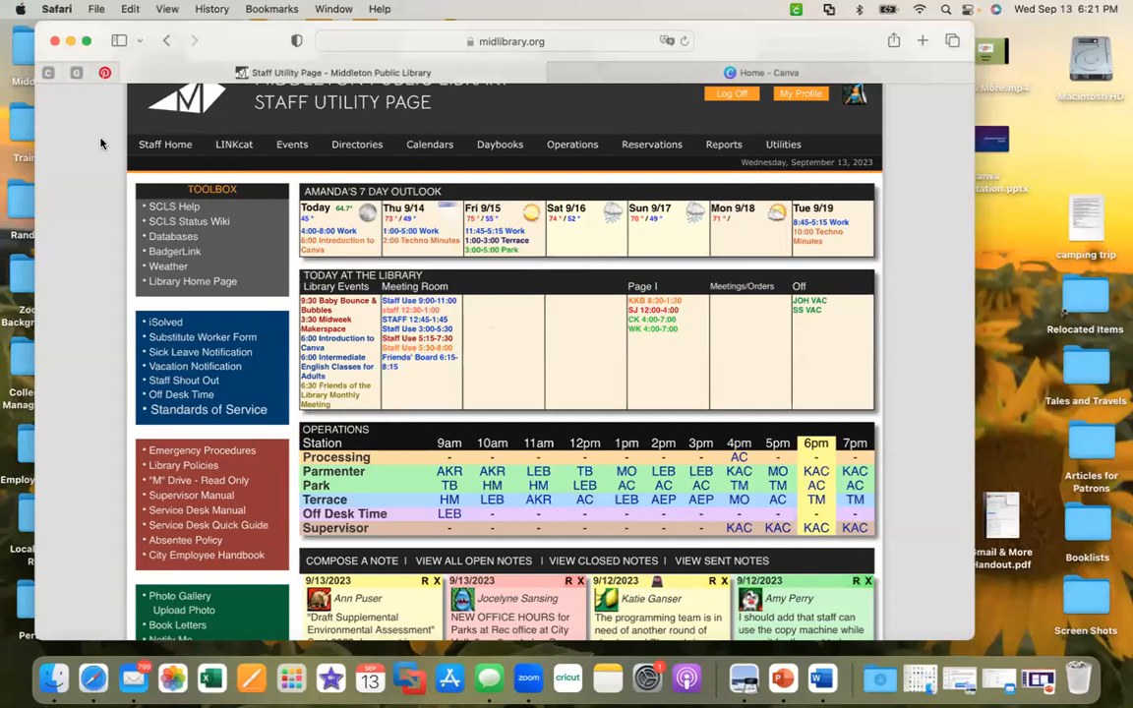
click(846, 75)
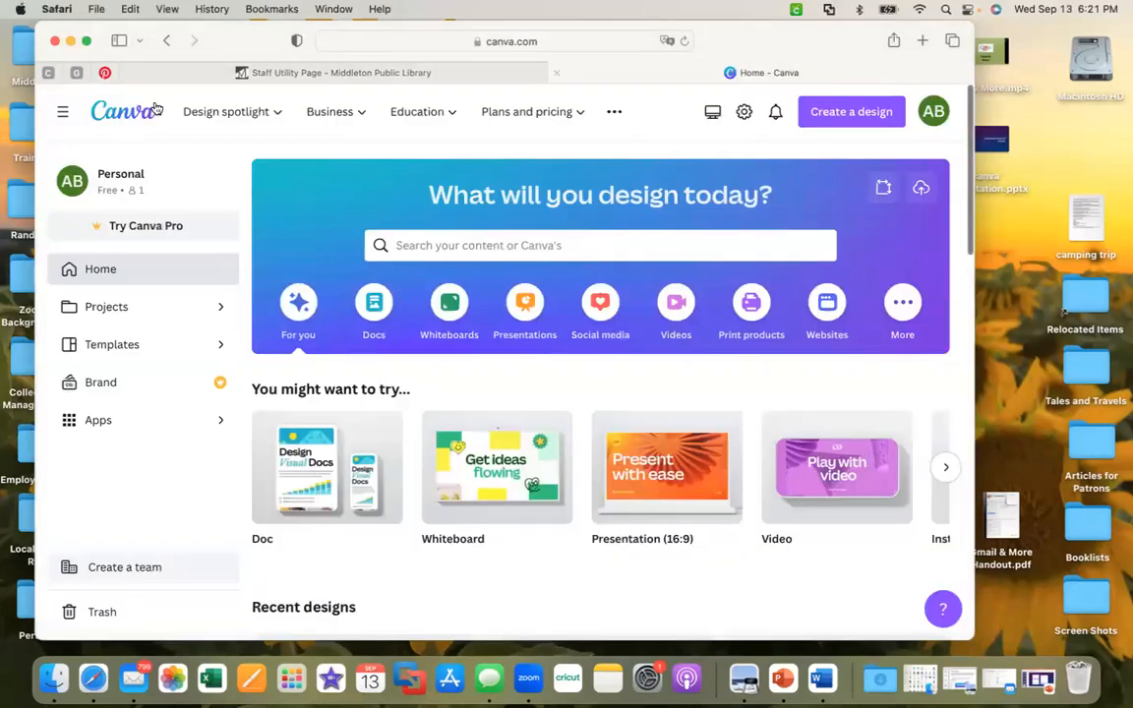
click(86, 40)
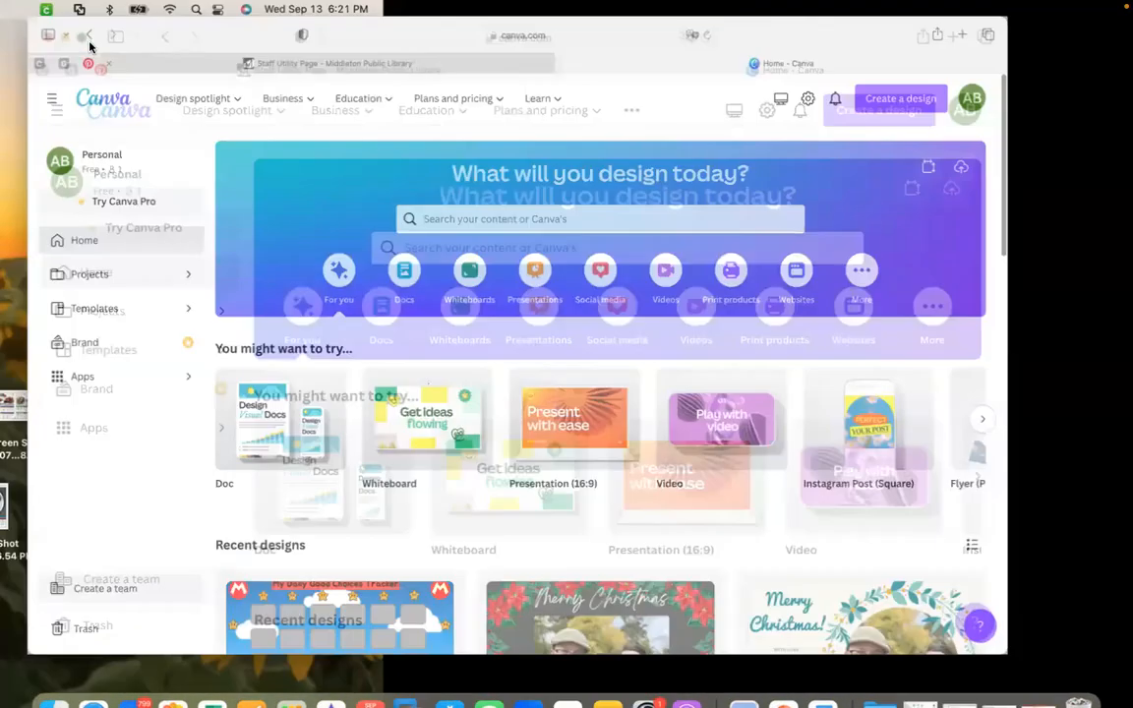
Step: Look over Canva's Design spotlight, Business and Learn topics, and open the Design School page
mouse_move(918, 476)
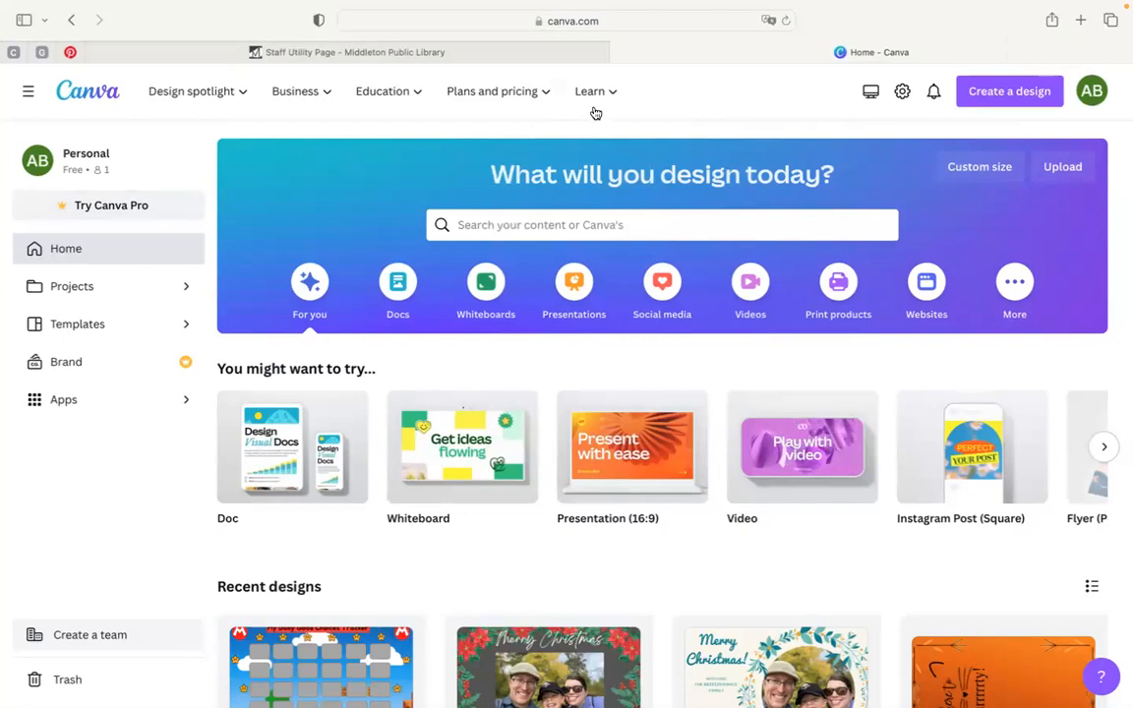
mouse_move(616, 104)
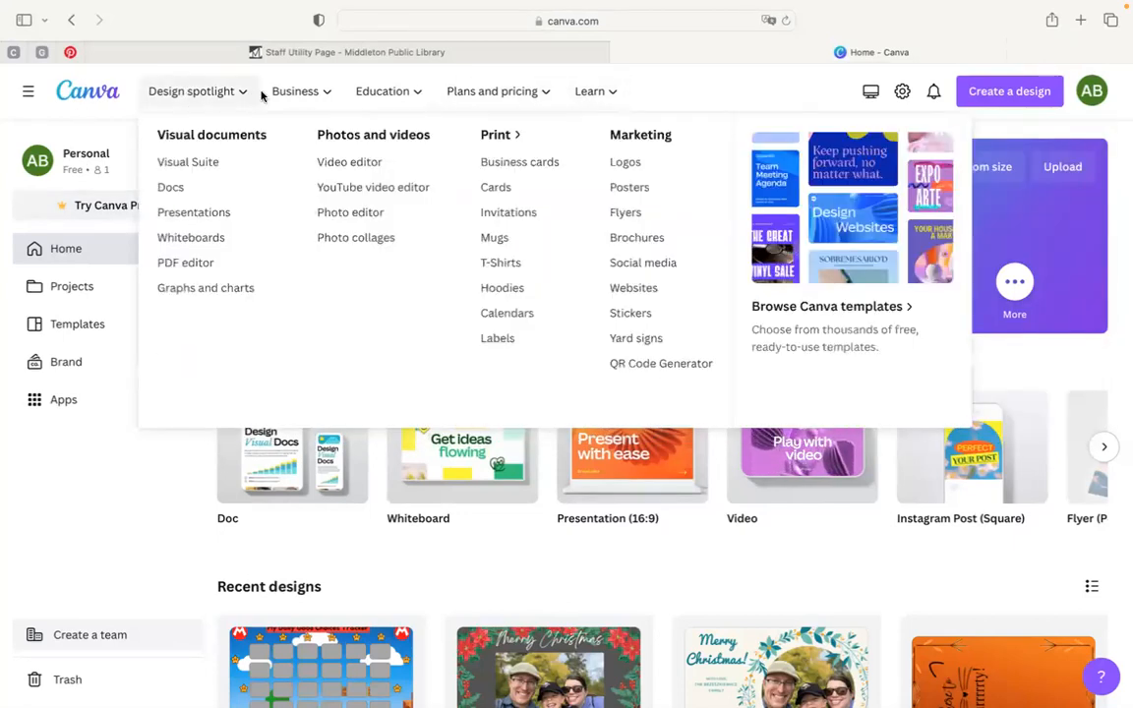
mouse_move(334, 99)
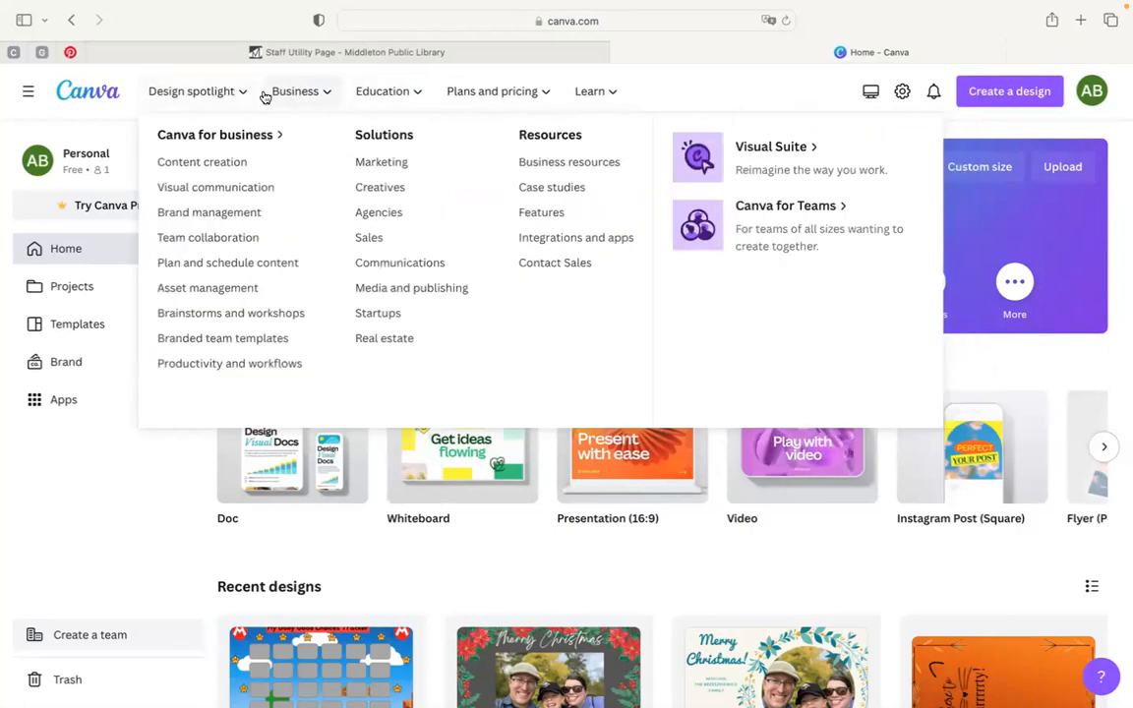
mouse_move(227, 98)
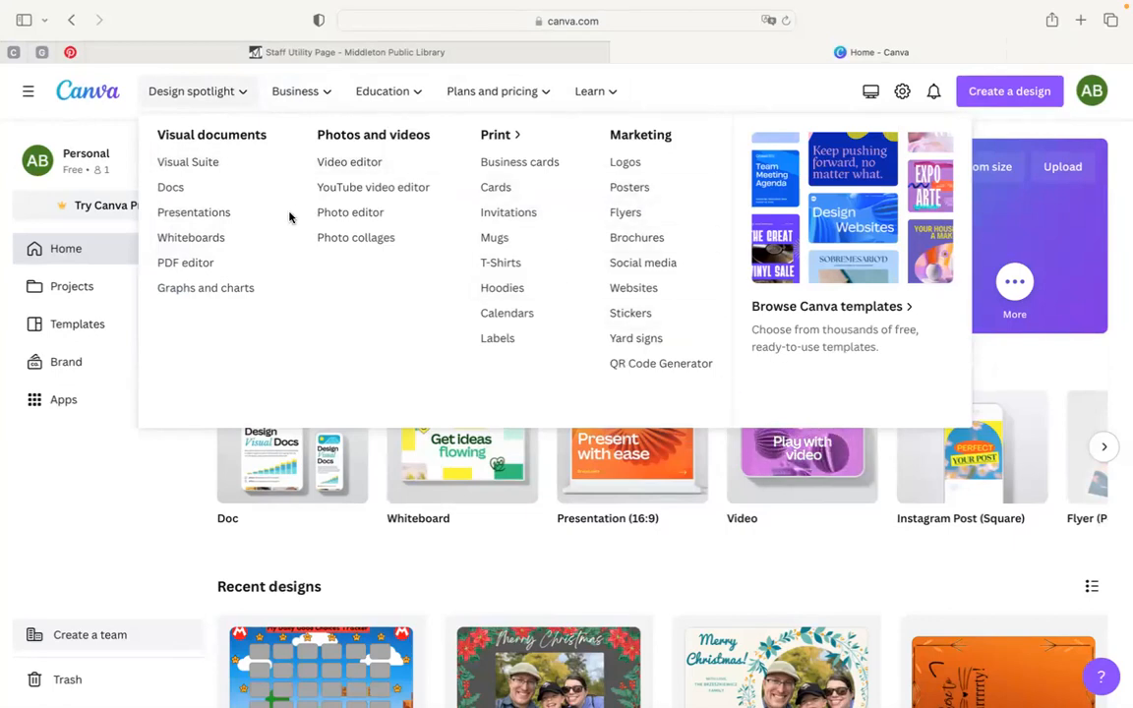
mouse_move(300, 84)
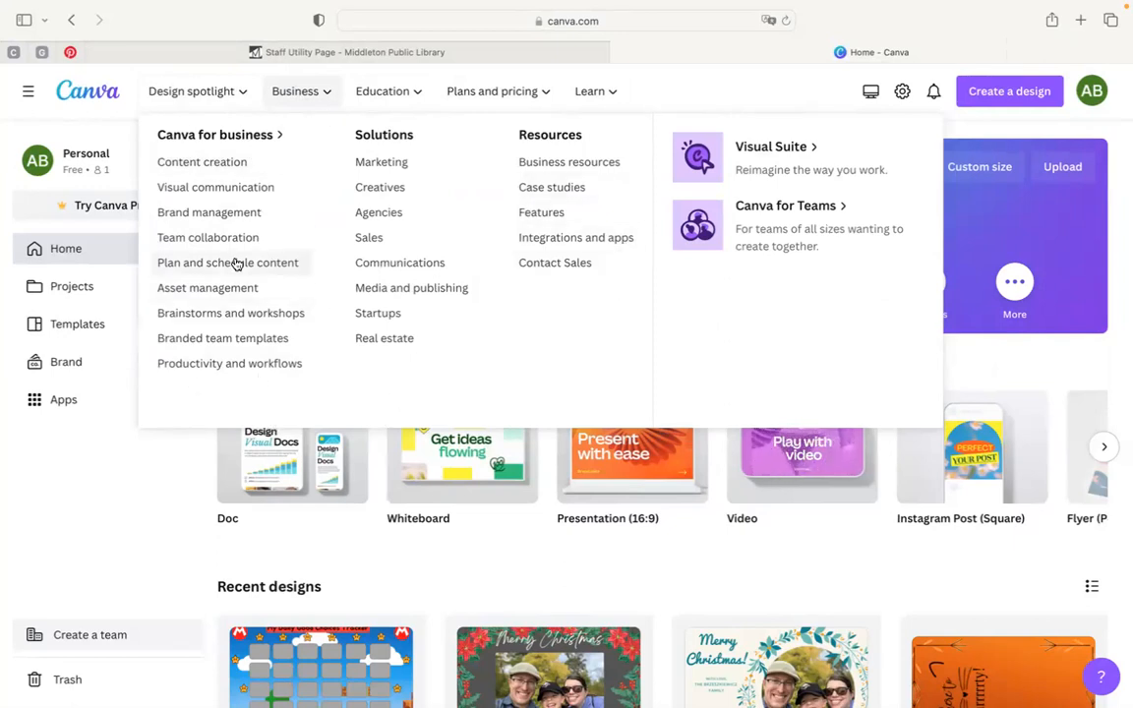
mouse_move(406, 101)
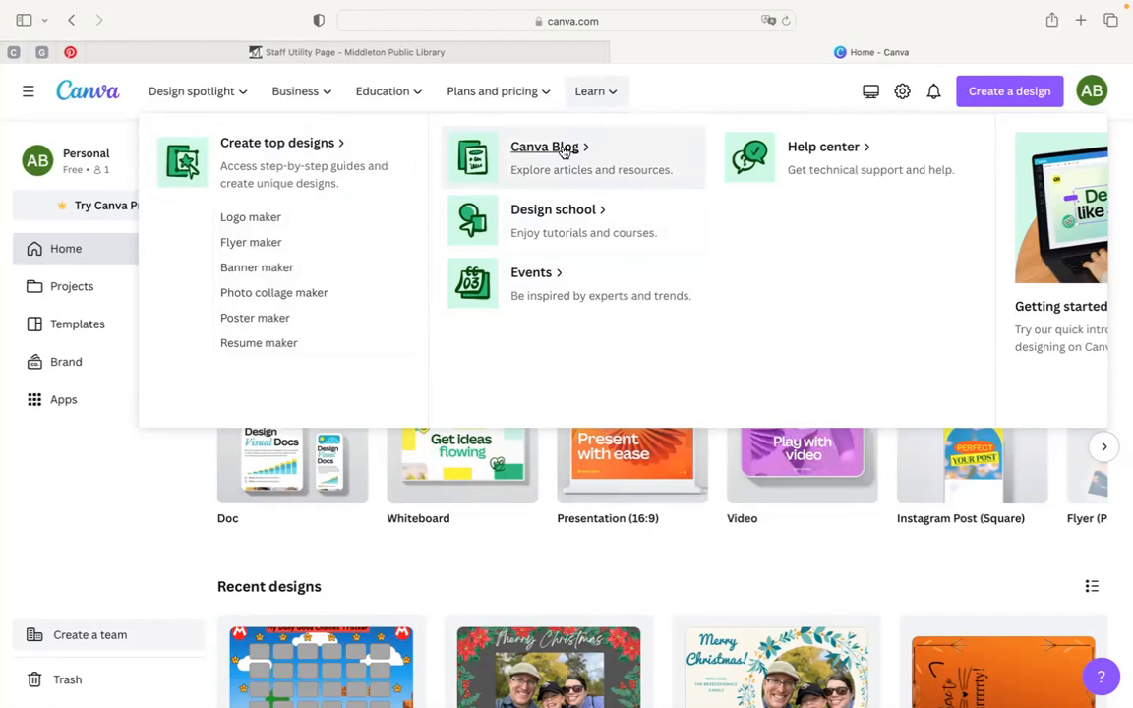
click(555, 215)
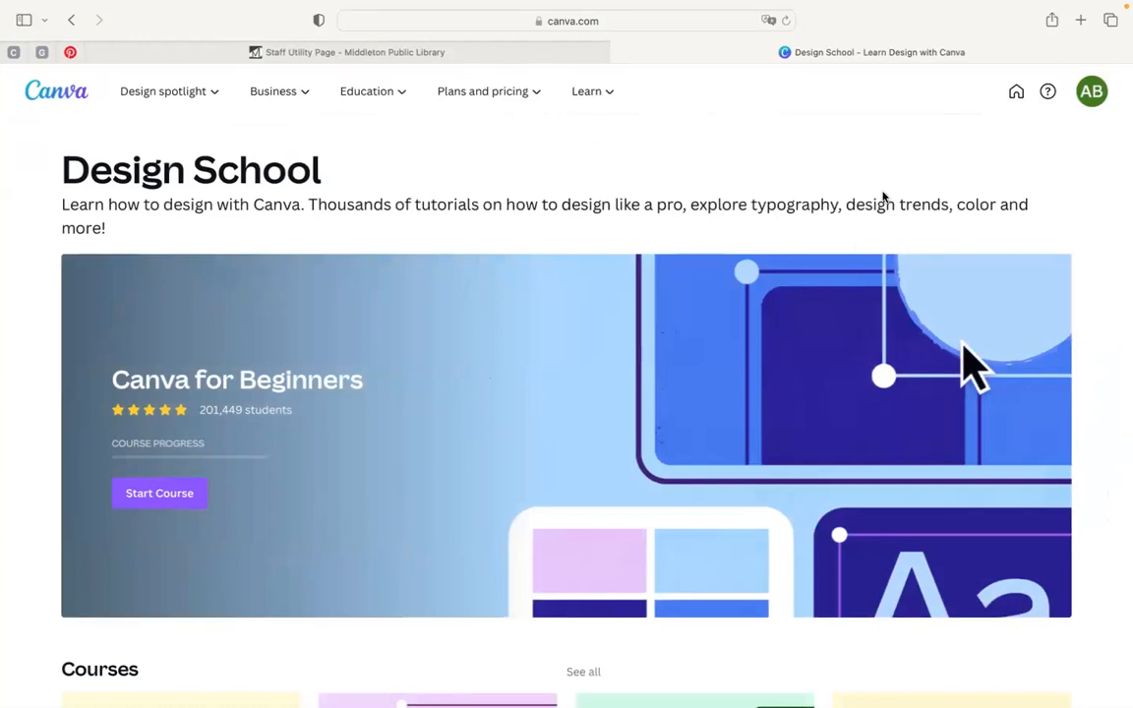
Step: Look through the Design School courses, viewing the next set and returning to the first one
scroll(883, 197, down, 2)
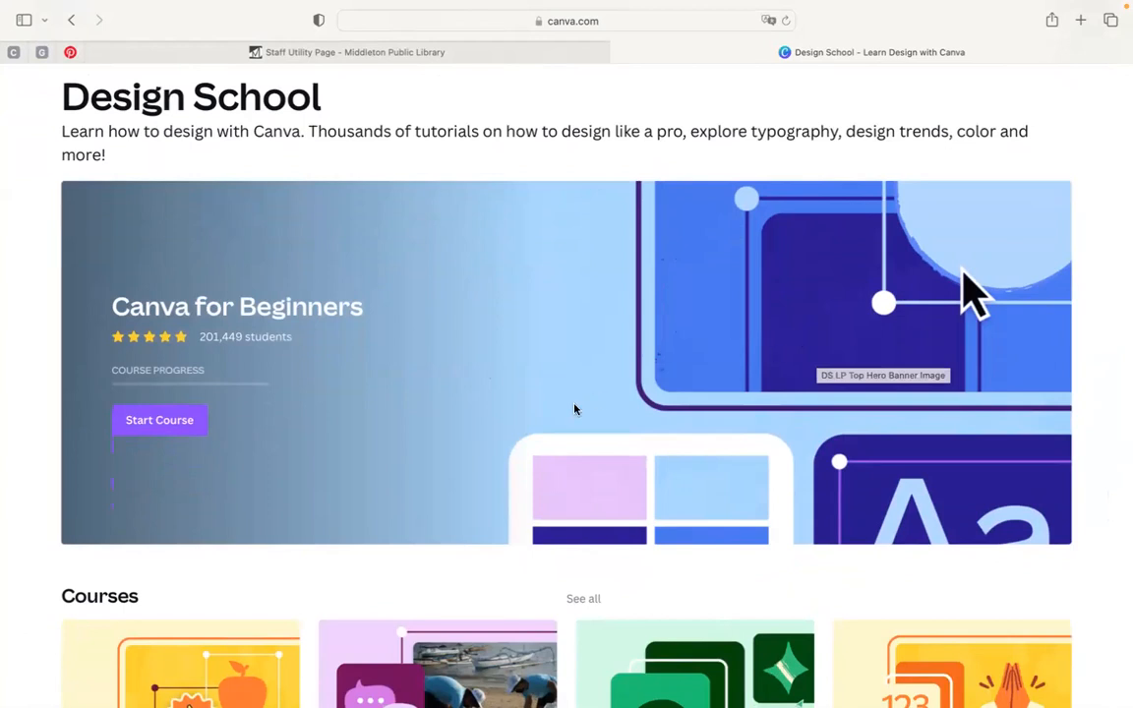
scroll(575, 409, down, 1)
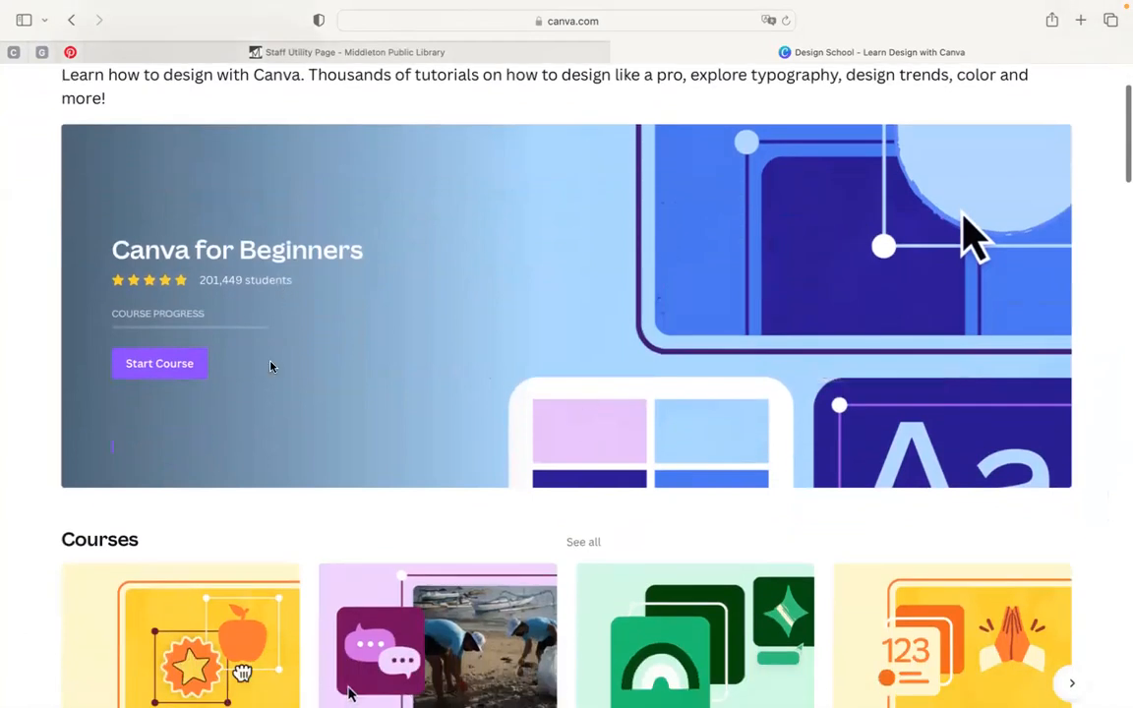
scroll(271, 366, down, 6)
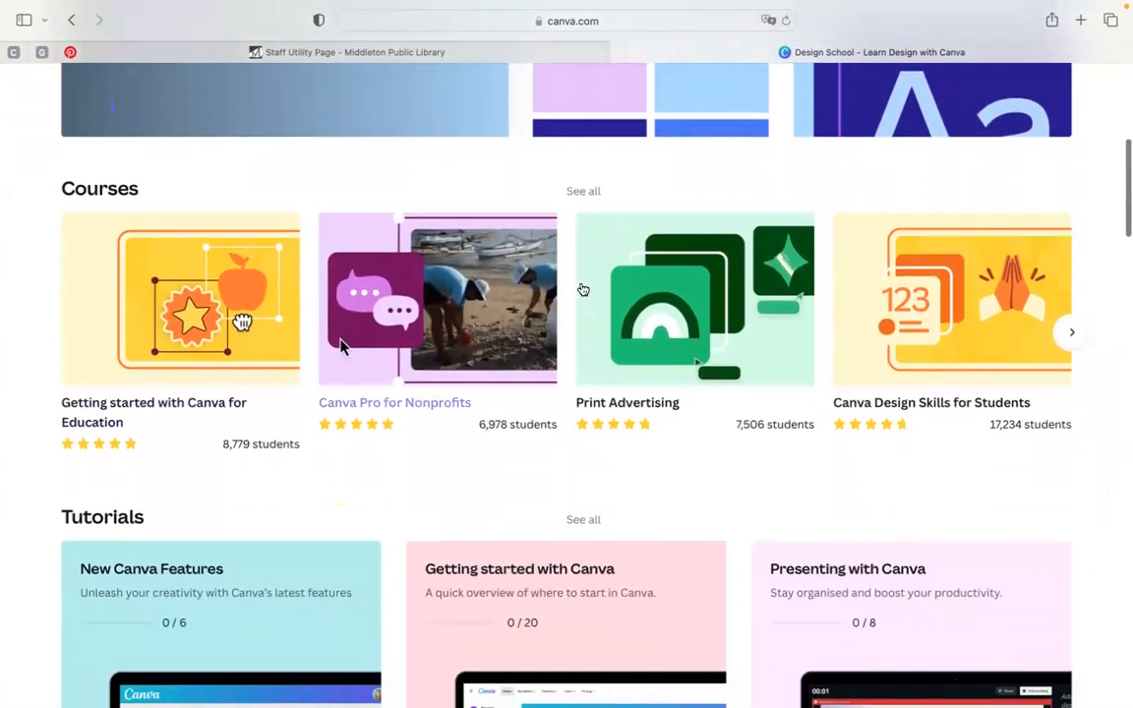
click(1074, 336)
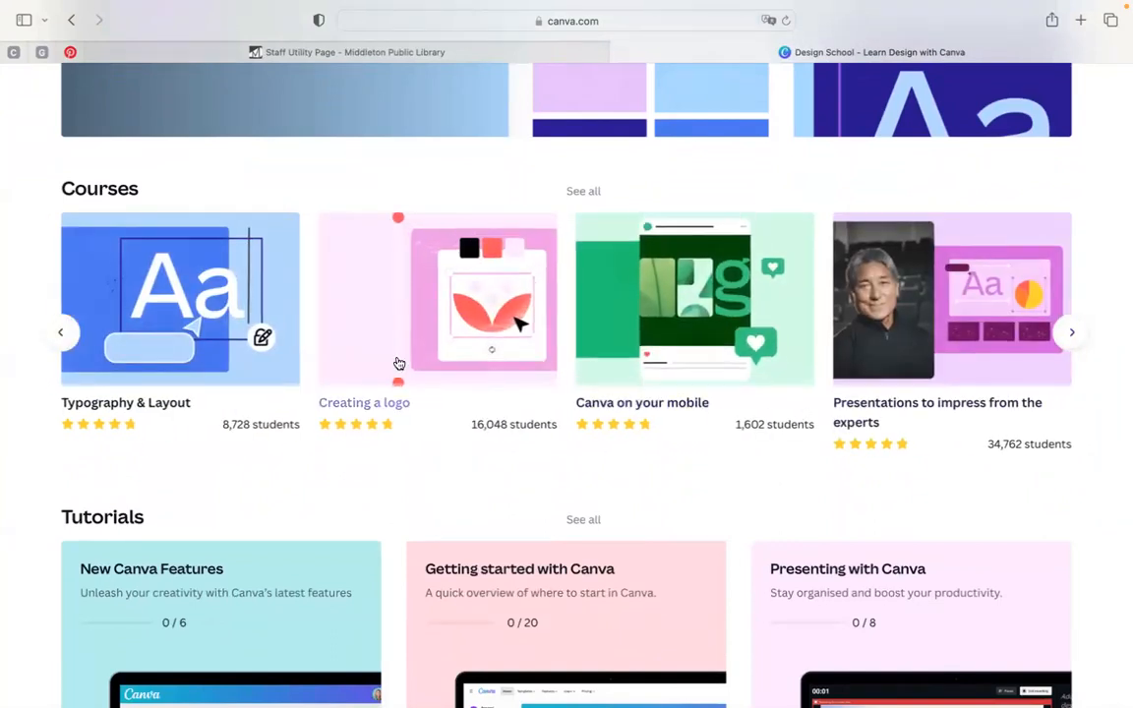
click(62, 332)
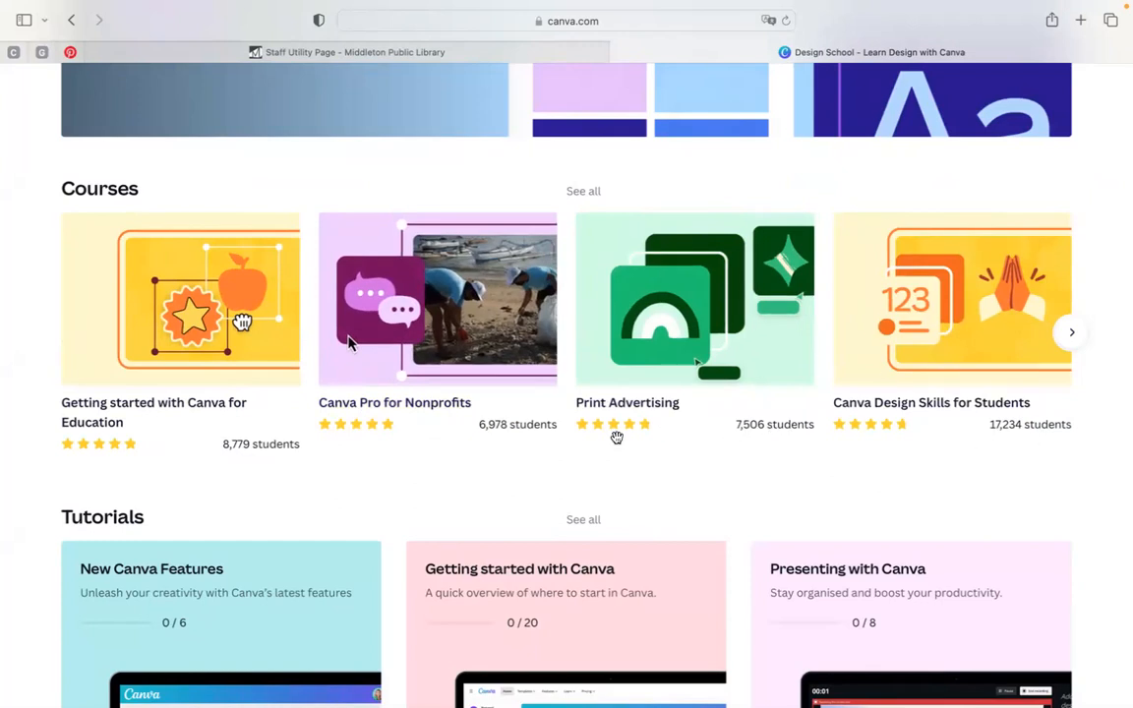
Step: Examine the tutorial collections offered on the Design School page, down to Designing with Canva
scroll(425, 385, down, 4)
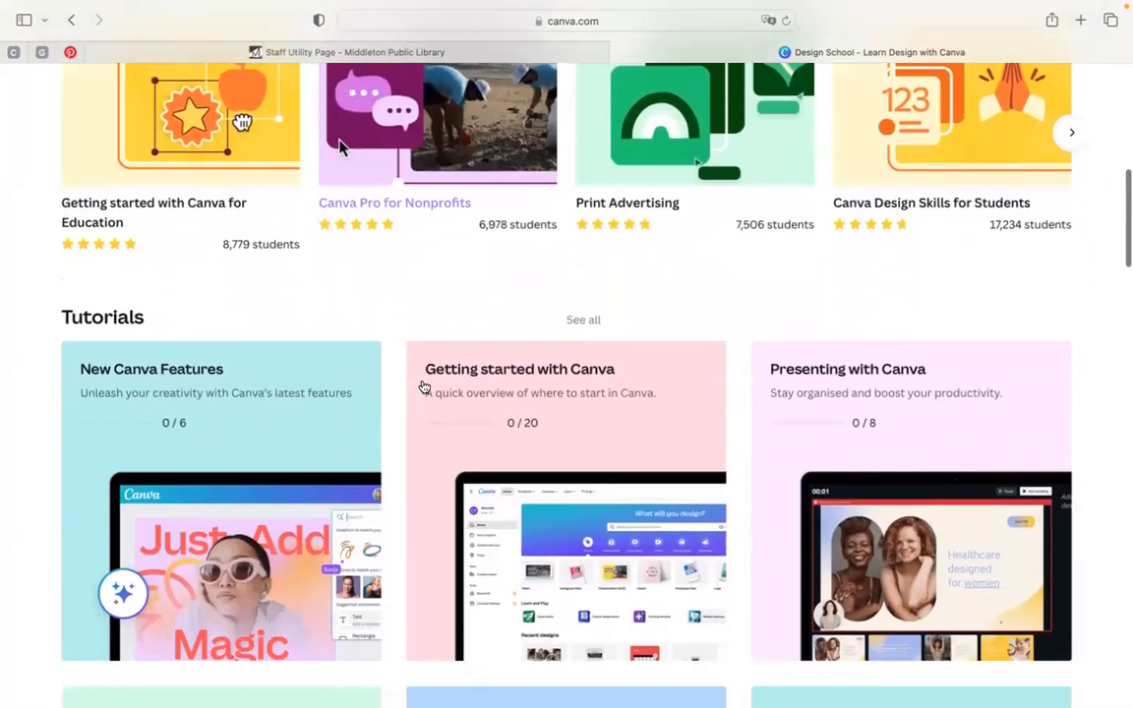
scroll(424, 386, down, 2)
scroll(427, 398, down, 2)
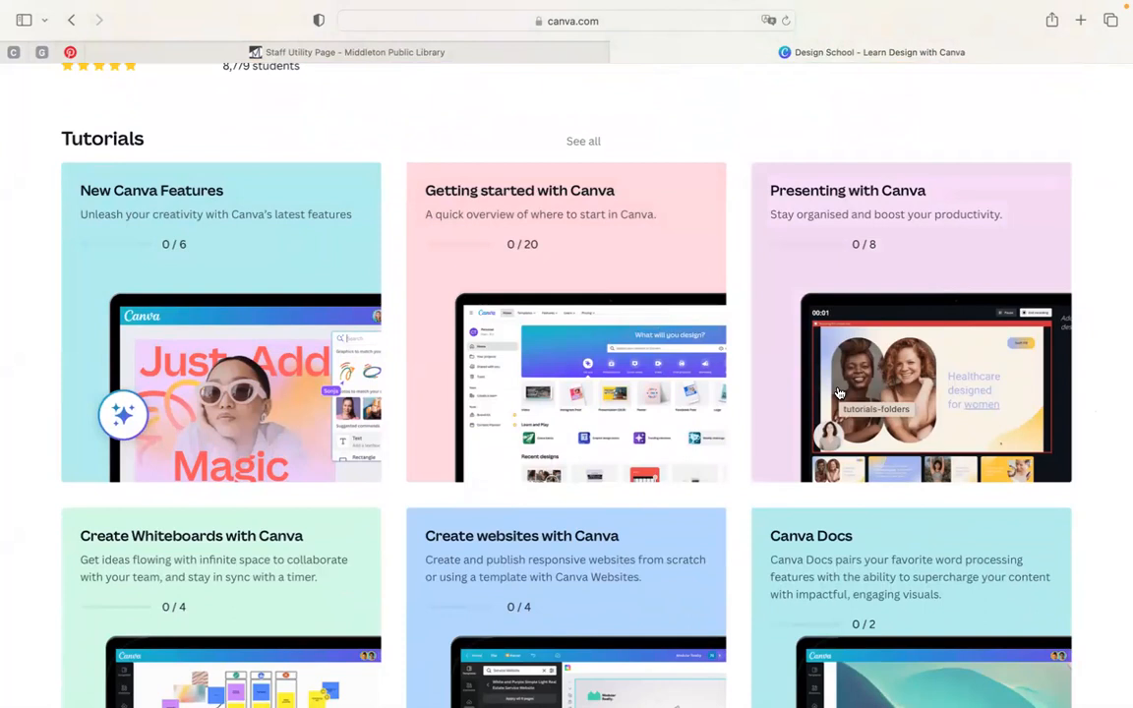
scroll(808, 351, down, 4)
scroll(839, 393, down, 3)
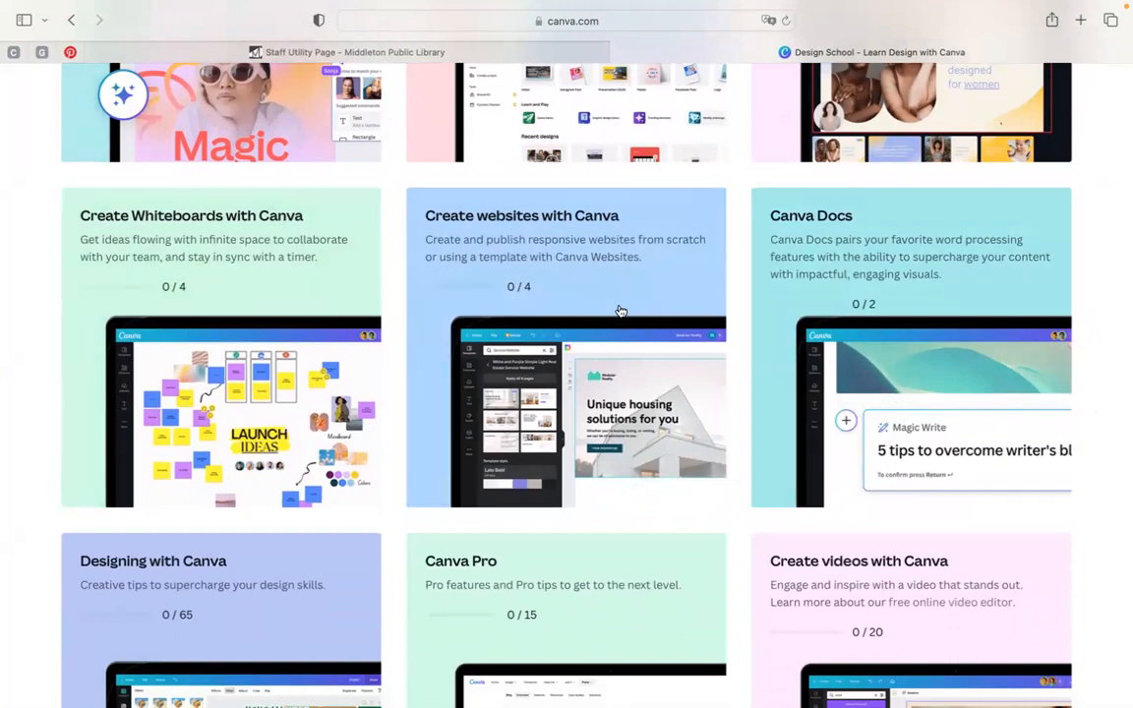
scroll(804, 285, down, 1)
scroll(804, 285, down, 1)
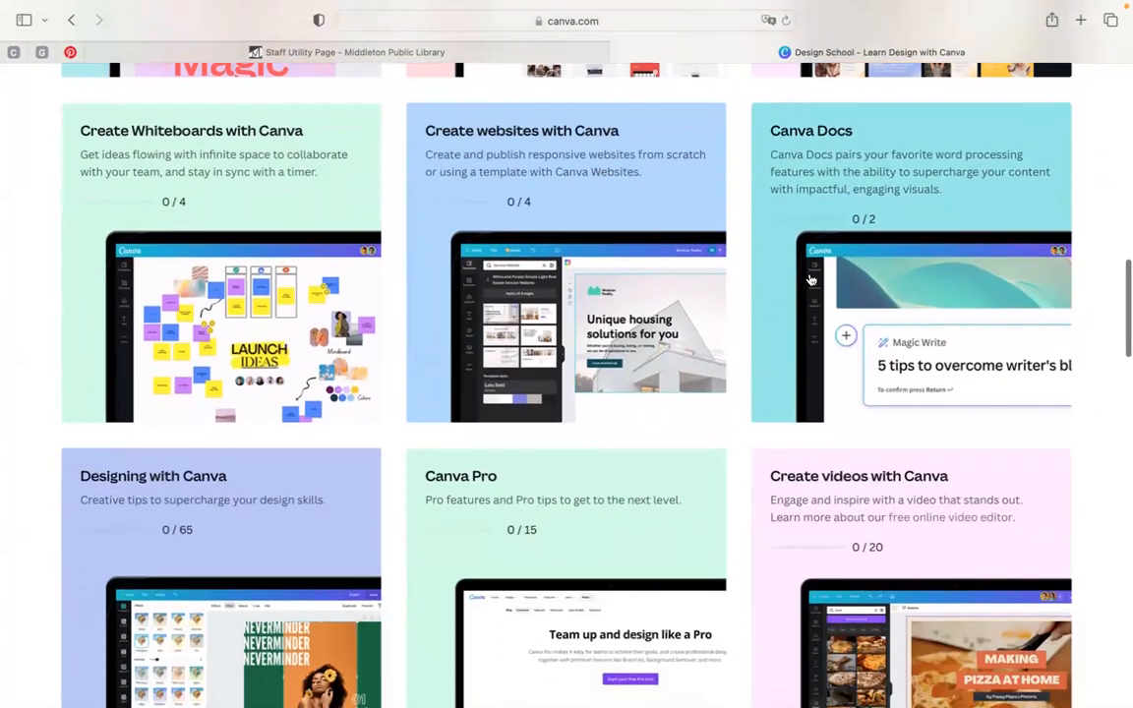
scroll(893, 334, down, 3)
scroll(893, 334, down, 3)
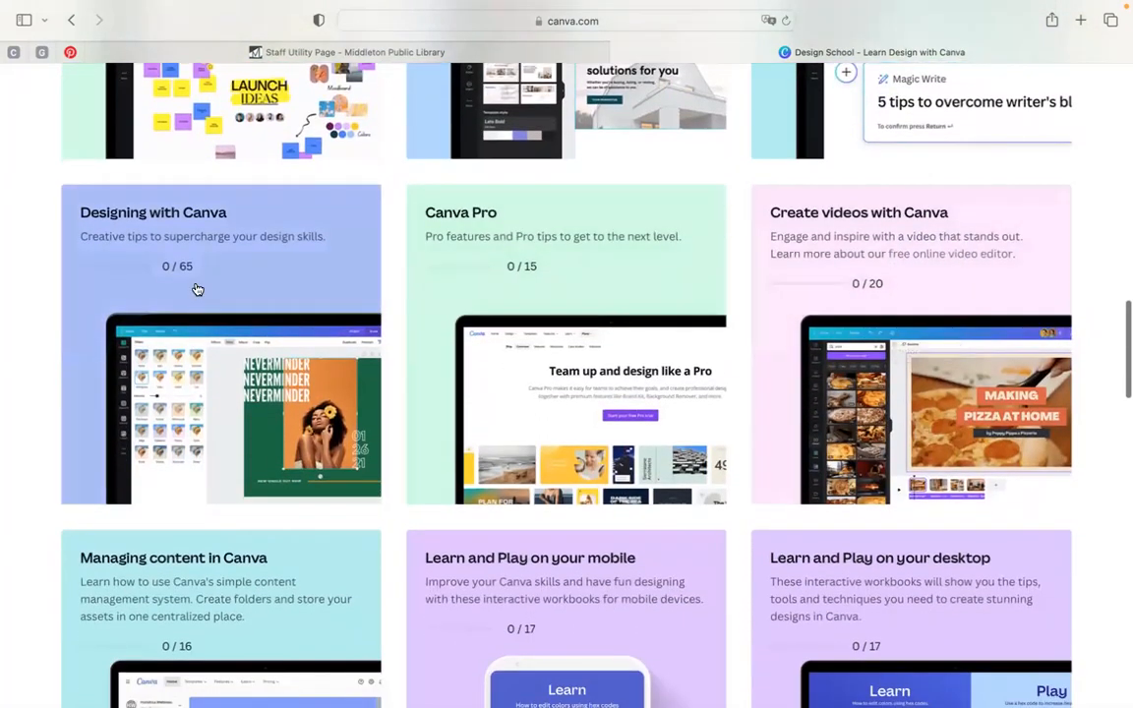
Step: Open the Designing with Canva tutorial collection and look through its videos
click(235, 285)
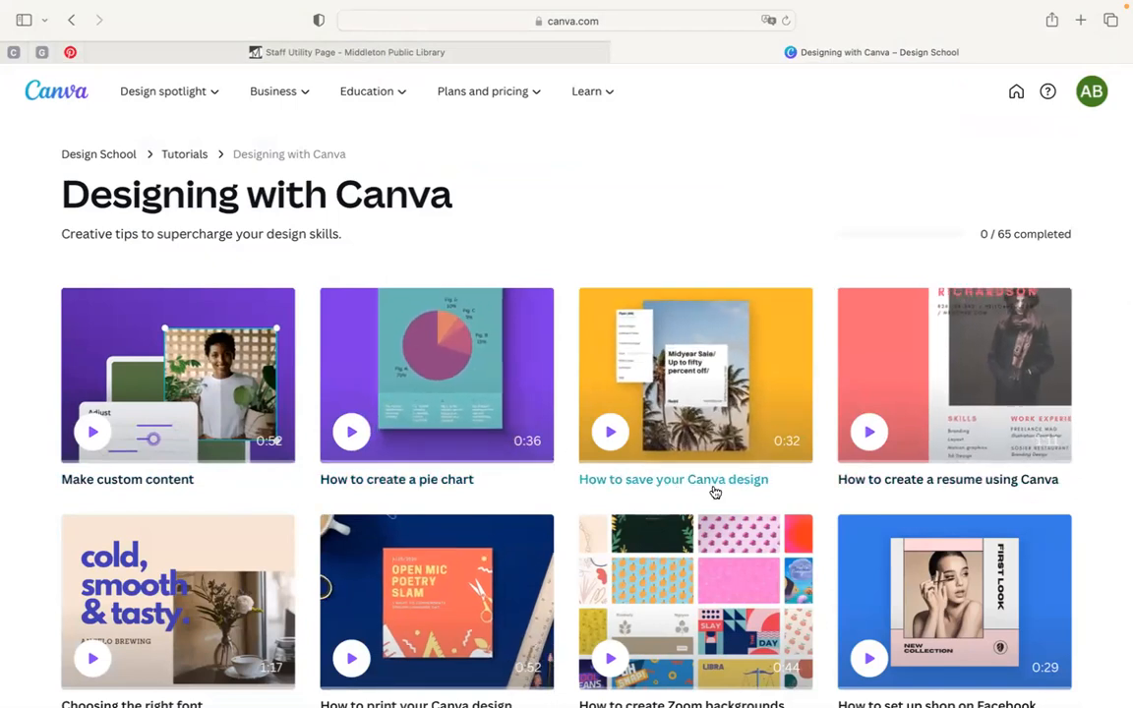
scroll(714, 491, down, 3)
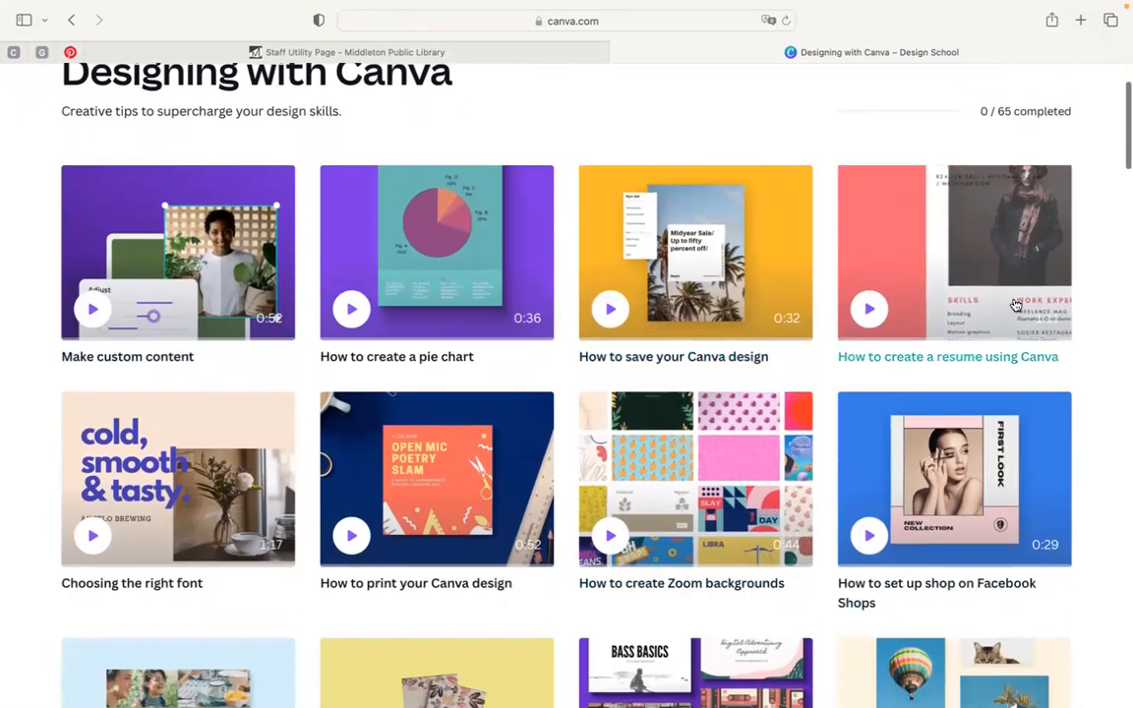
scroll(972, 323, down, 5)
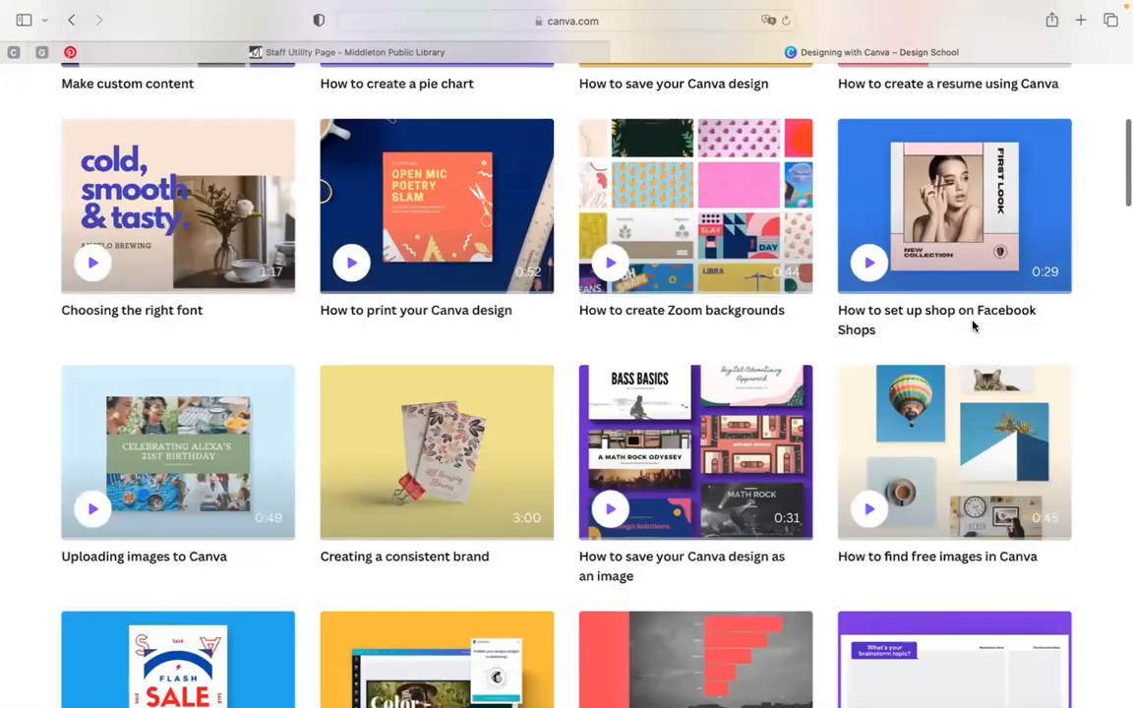
scroll(973, 326, down, 1)
scroll(472, 531, down, 1)
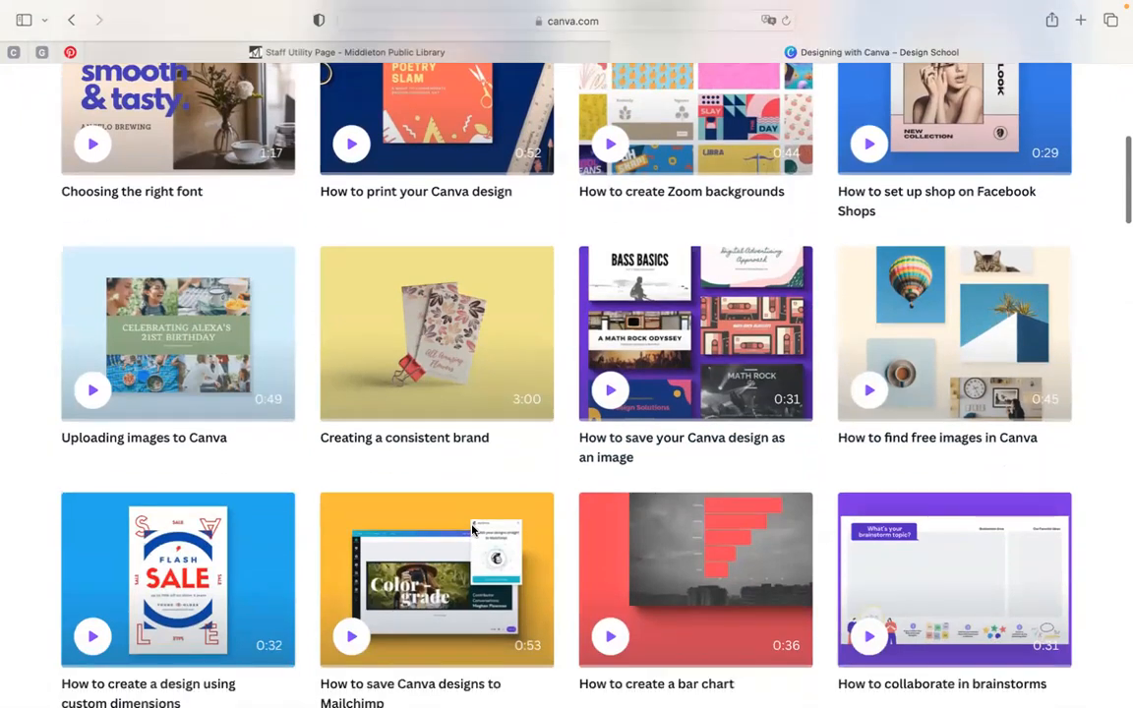
scroll(472, 531, down, 3)
scroll(472, 531, up, 2)
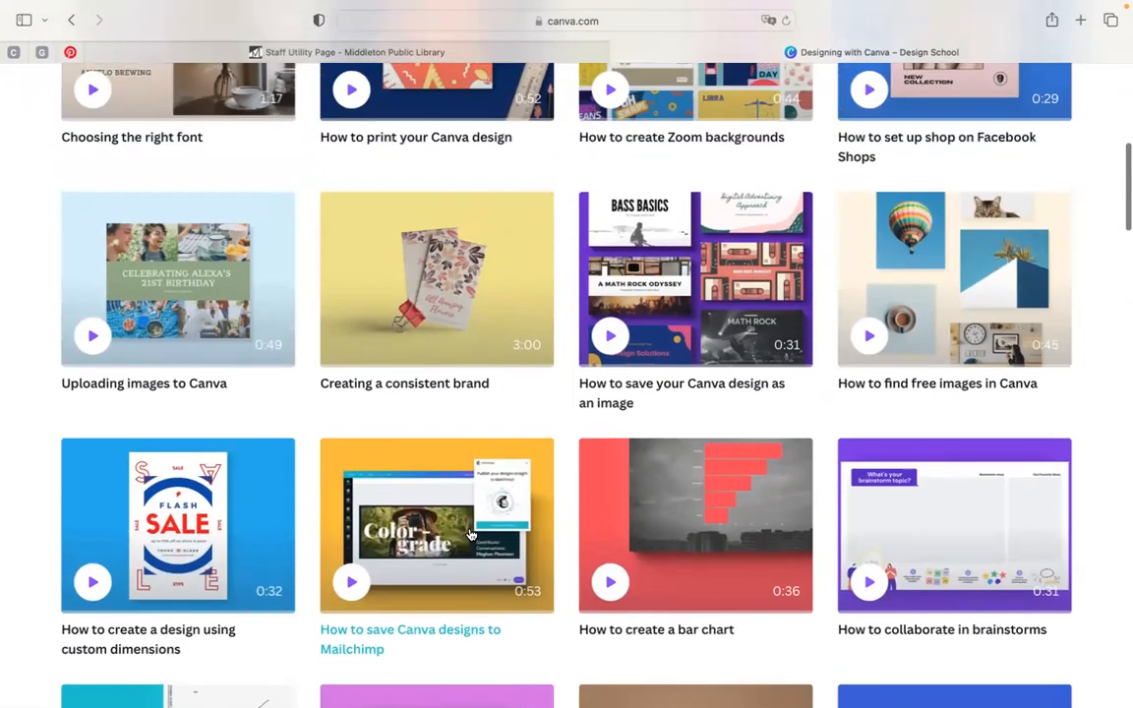
scroll(470, 534, up, 4)
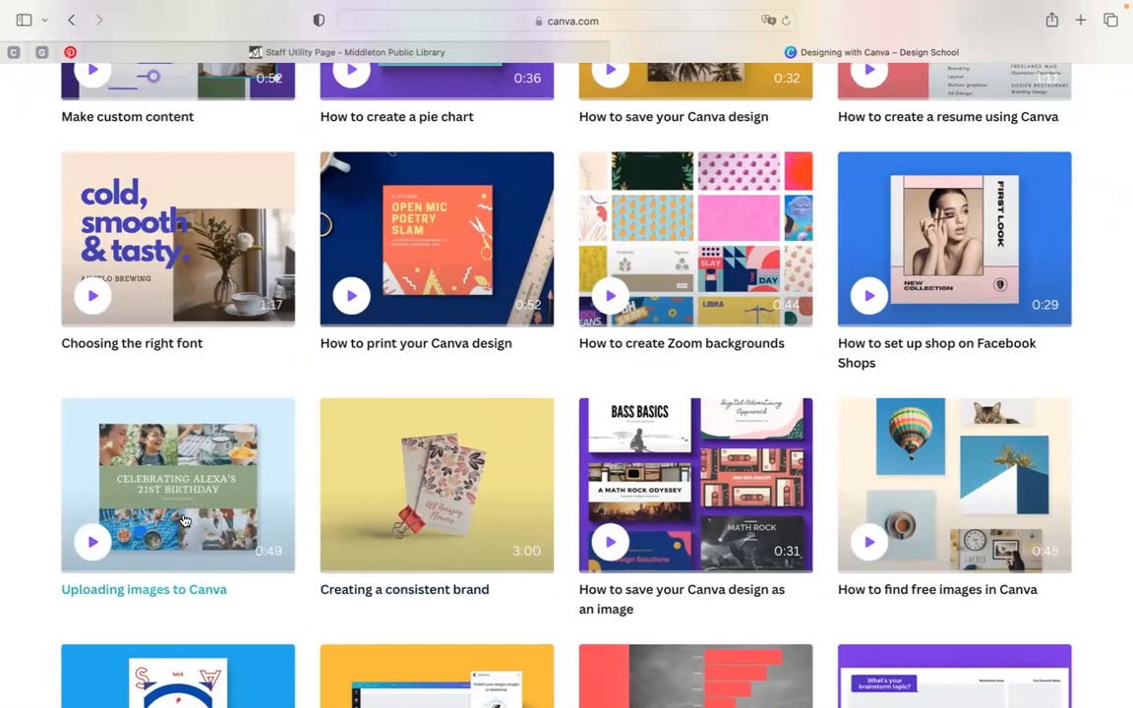
Step: Play a few seconds of the Uploading images to Canva video, pause it and close the player
click(183, 521)
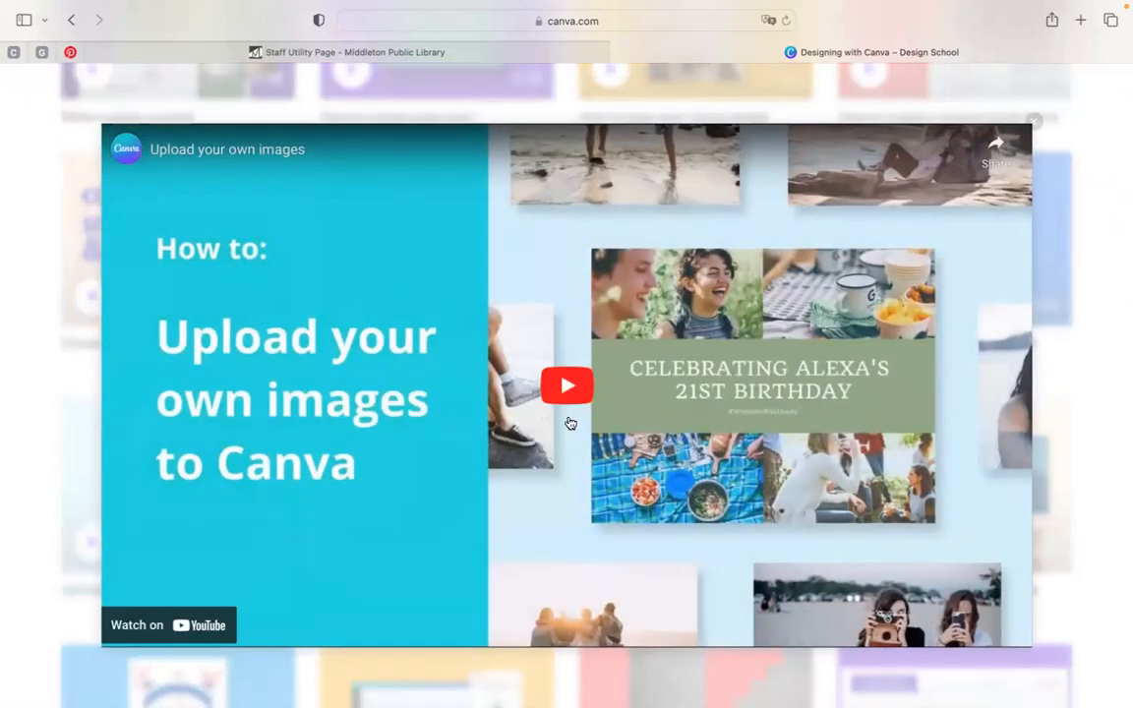
click(569, 386)
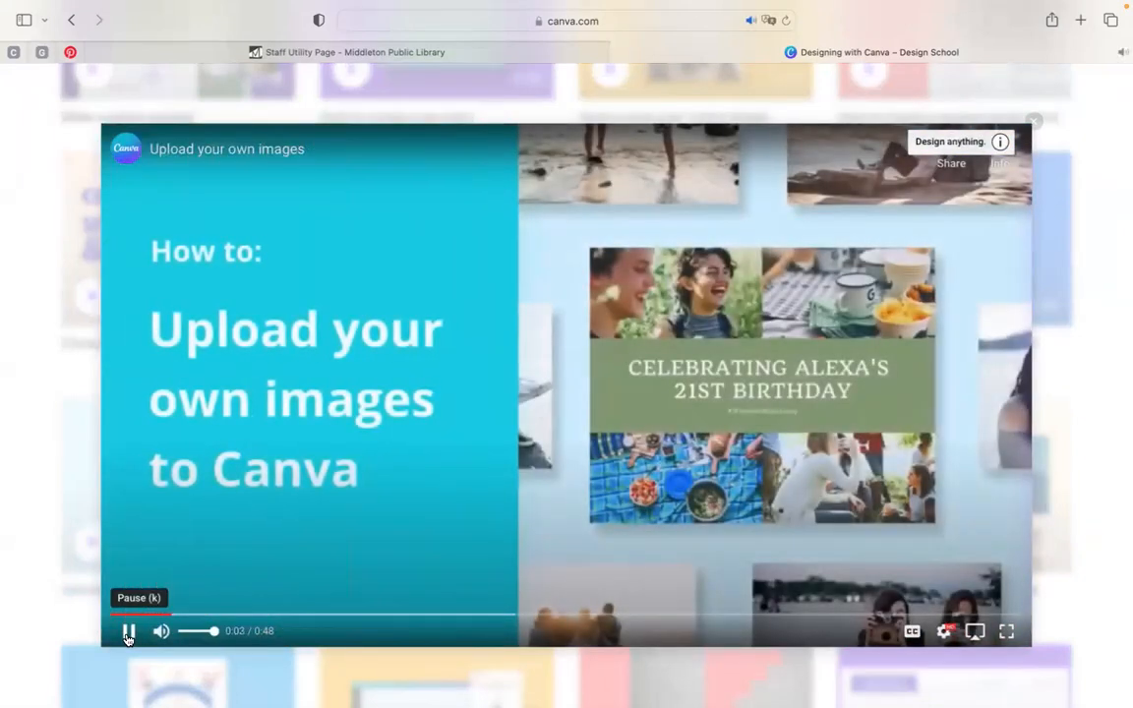
click(128, 634)
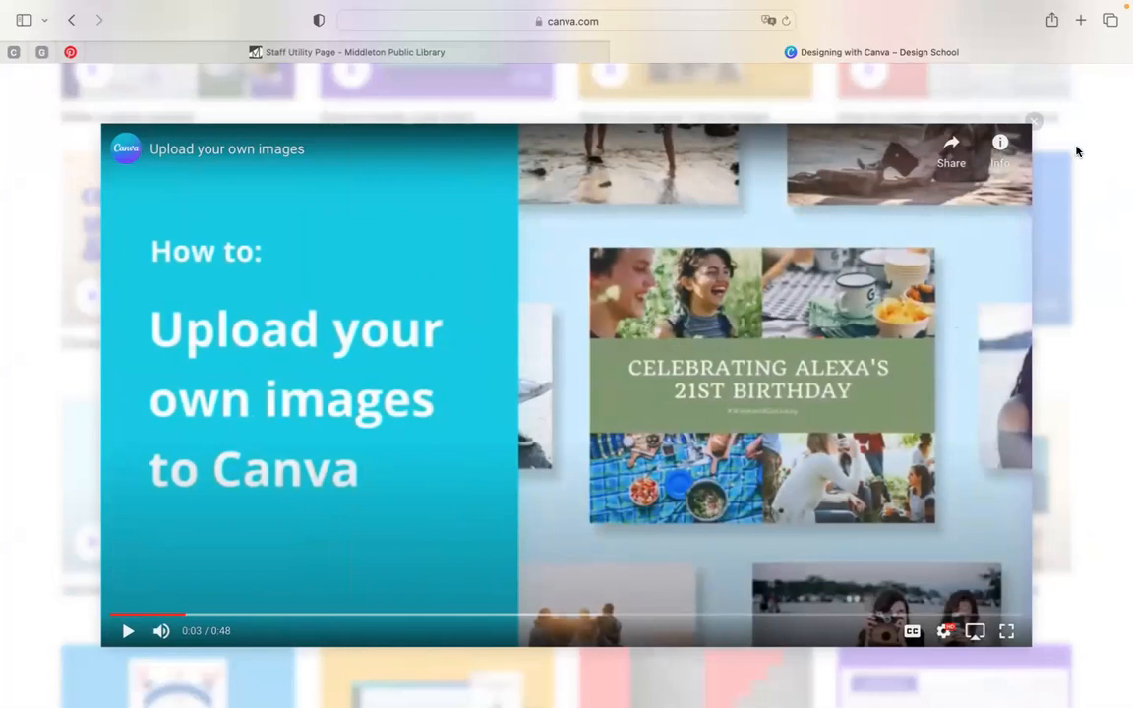
click(1034, 122)
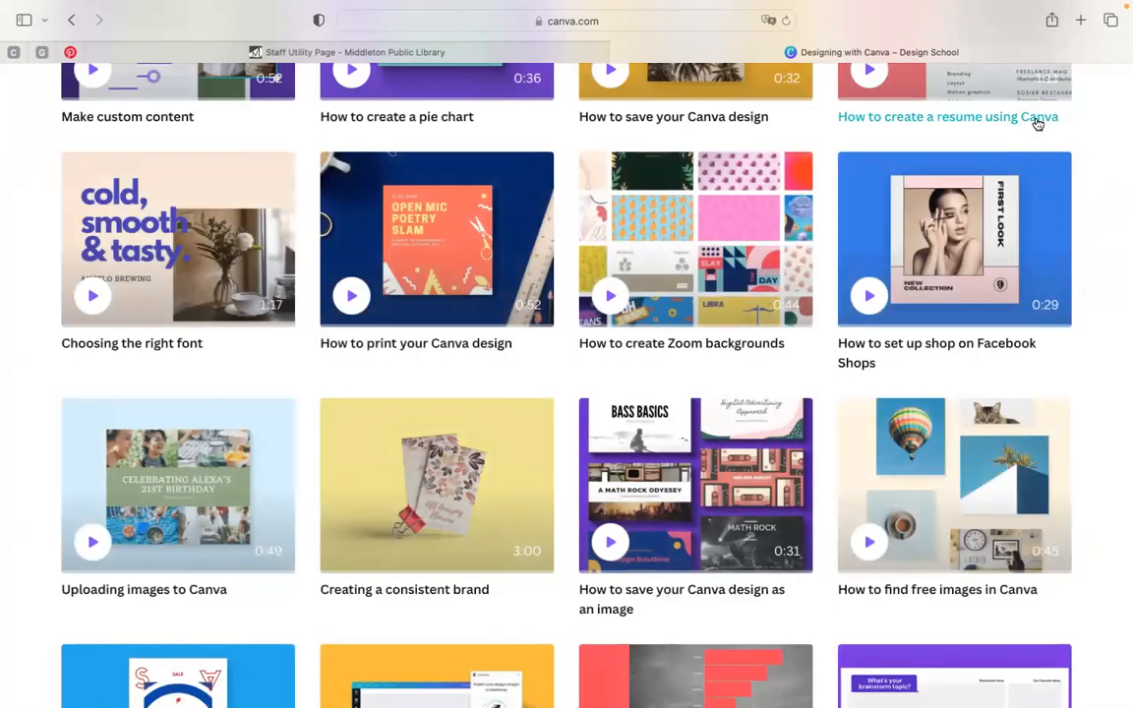
Step: Return from the tutorial collection to the Courses section of the Design School page
scroll(808, 379, up, 5)
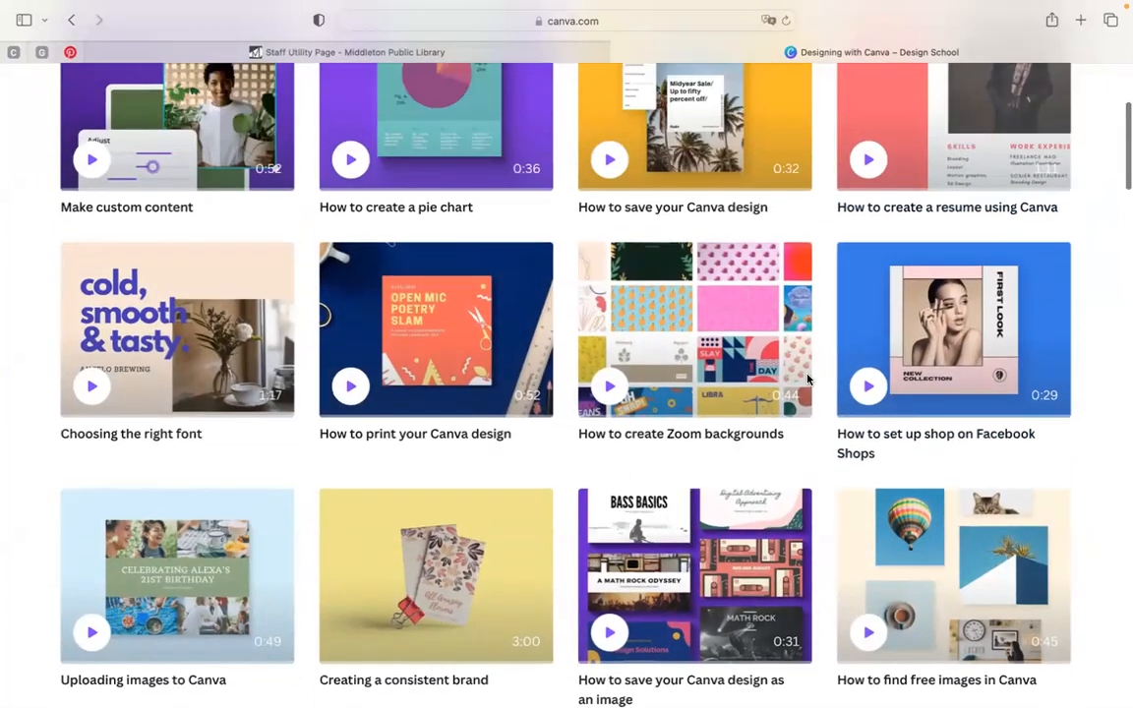
click(70, 20)
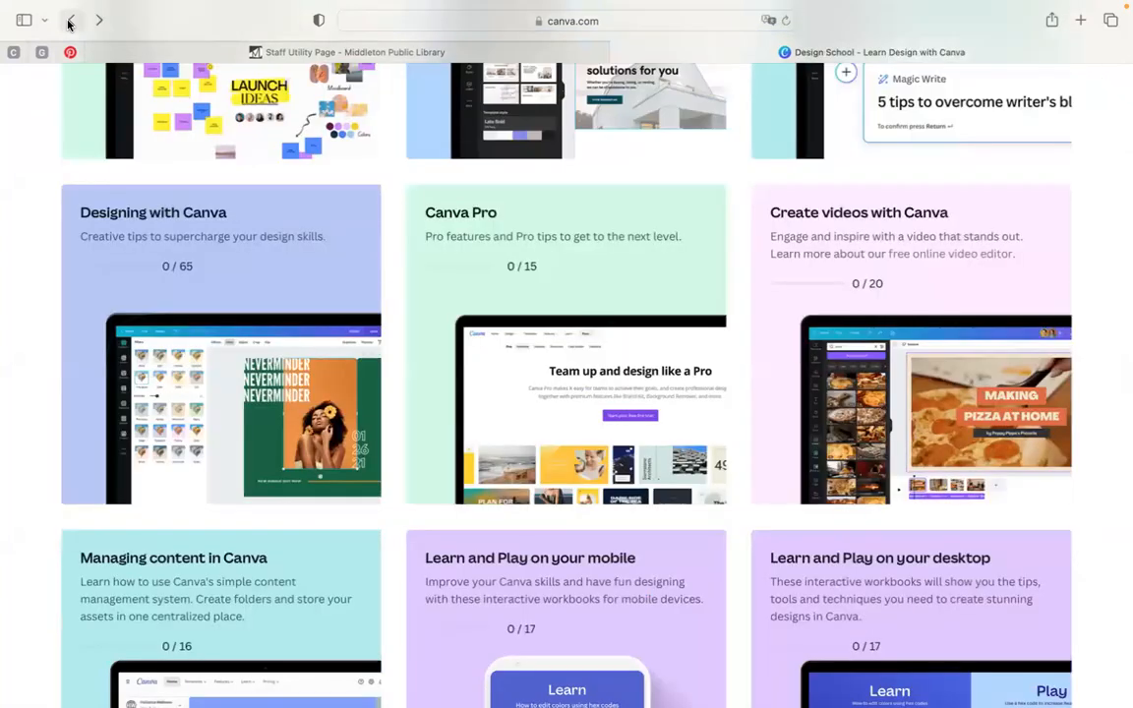
scroll(291, 280, up, 8)
scroll(291, 281, up, 5)
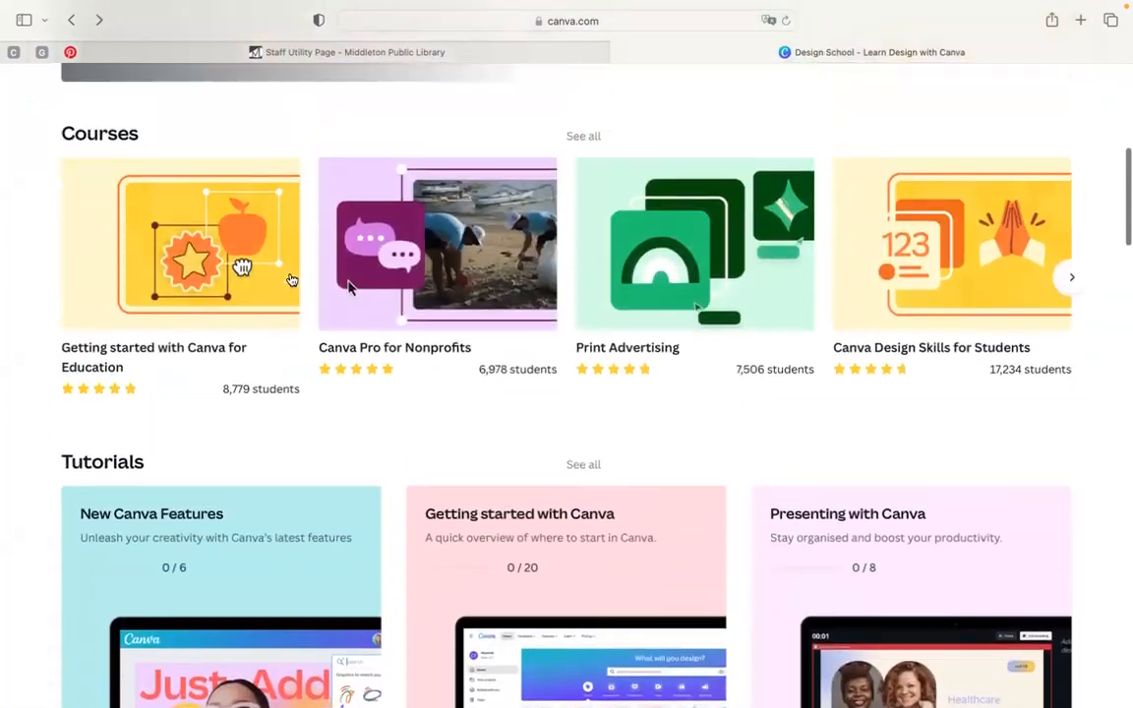
Step: Look over the Plans and pricing options from the Design School page and return to Canva's home page
scroll(489, 448, up, 4)
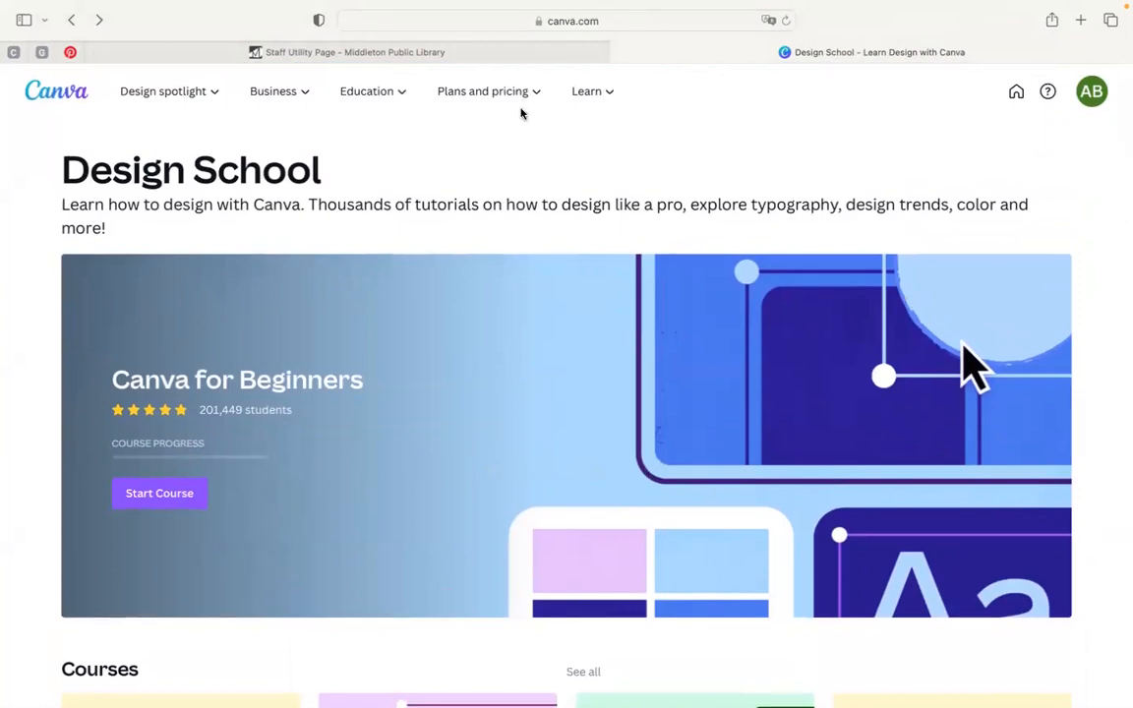
click(477, 99)
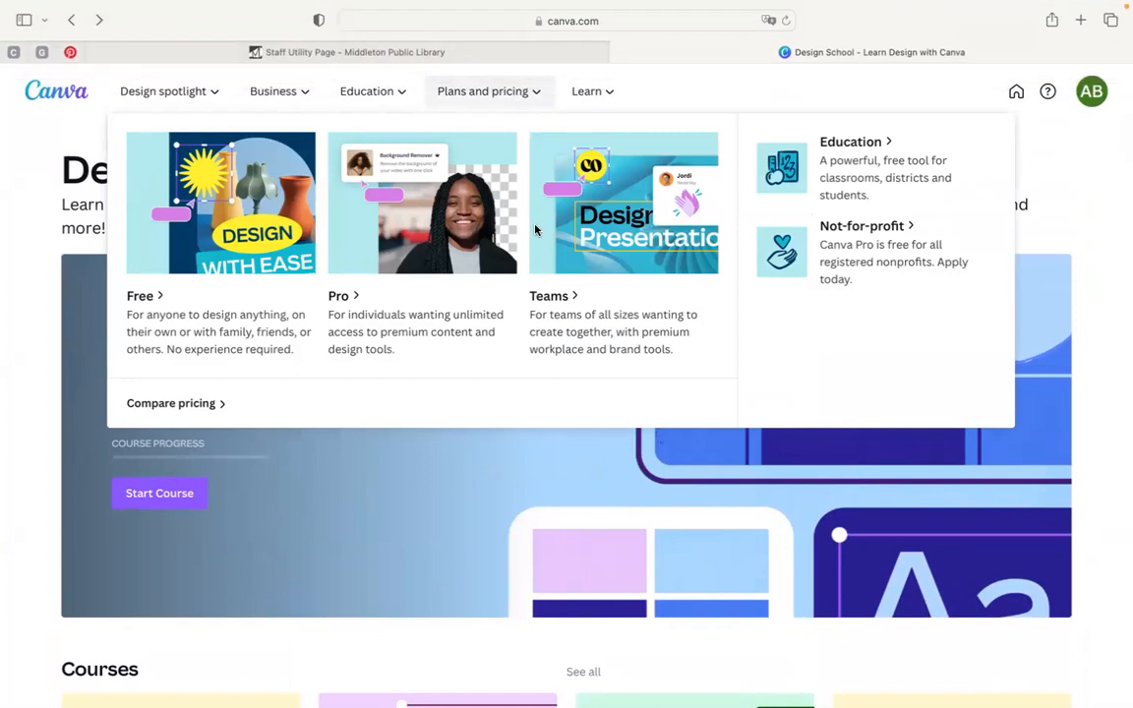
click(590, 90)
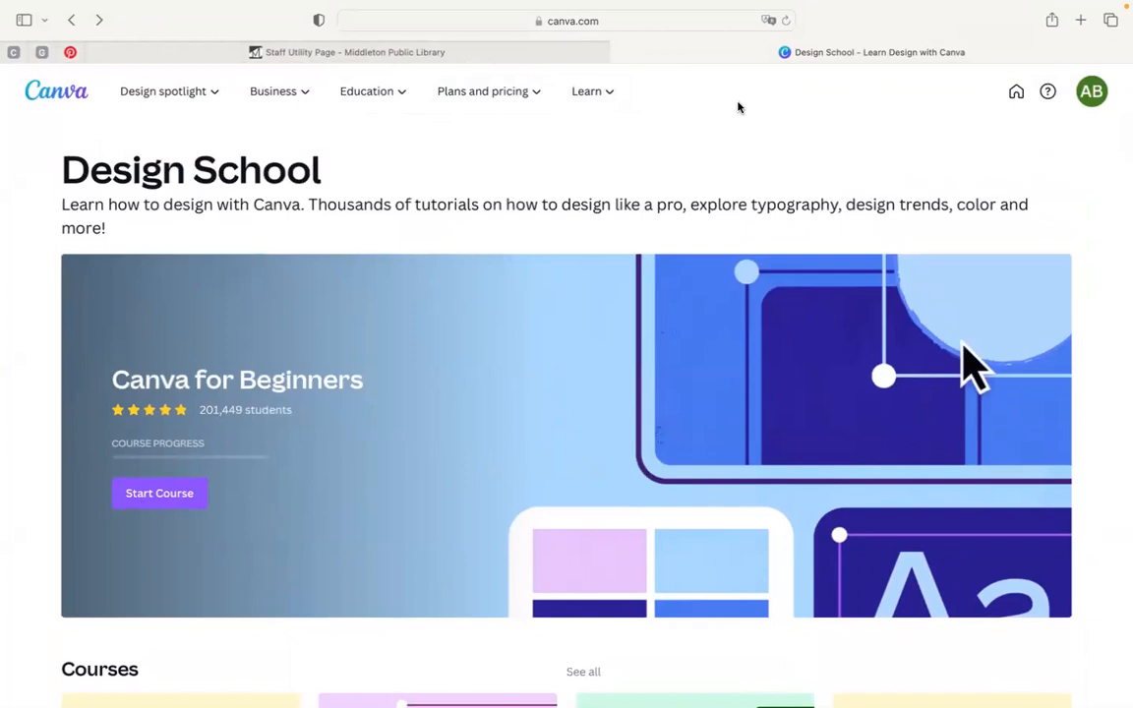
click(57, 92)
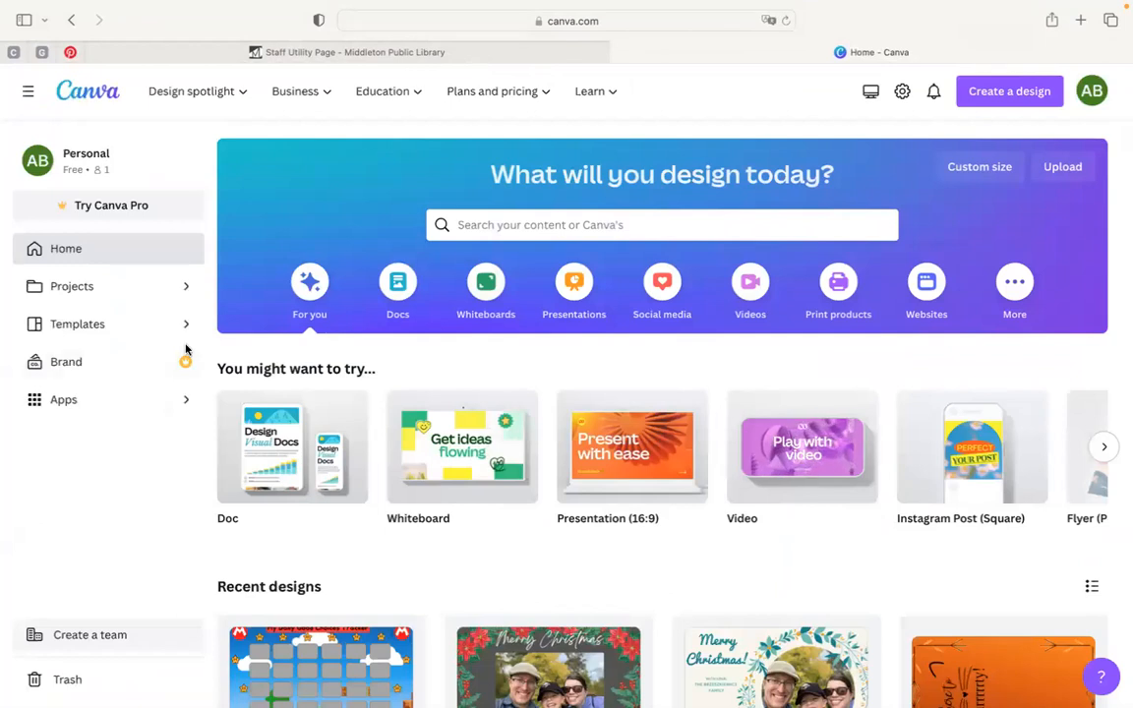
Step: Open the Projects page and examine its recent items, folders and saved designs
click(76, 296)
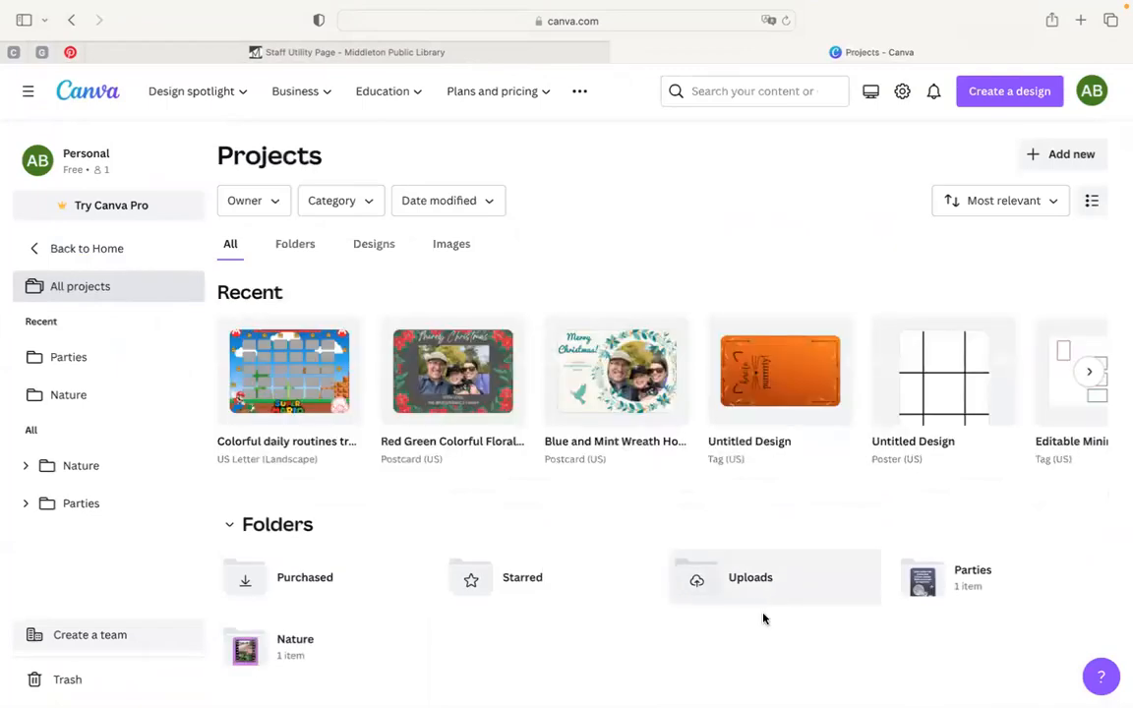
scroll(642, 412, down, 4)
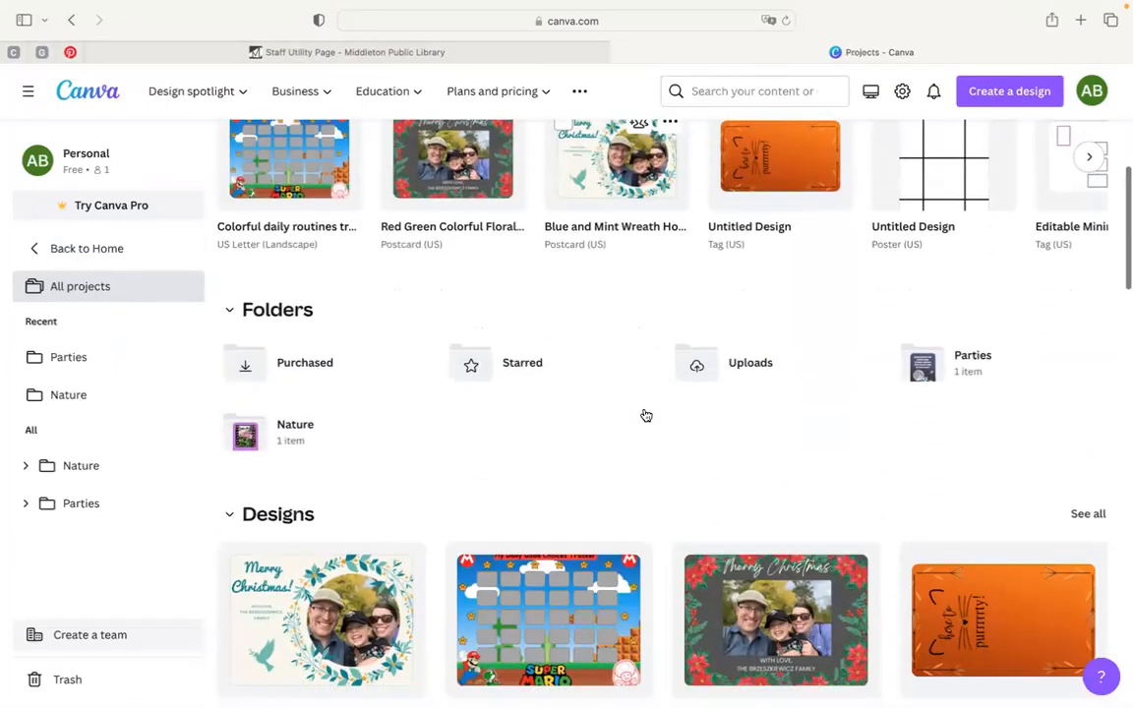
scroll(644, 416, down, 5)
scroll(609, 423, up, 10)
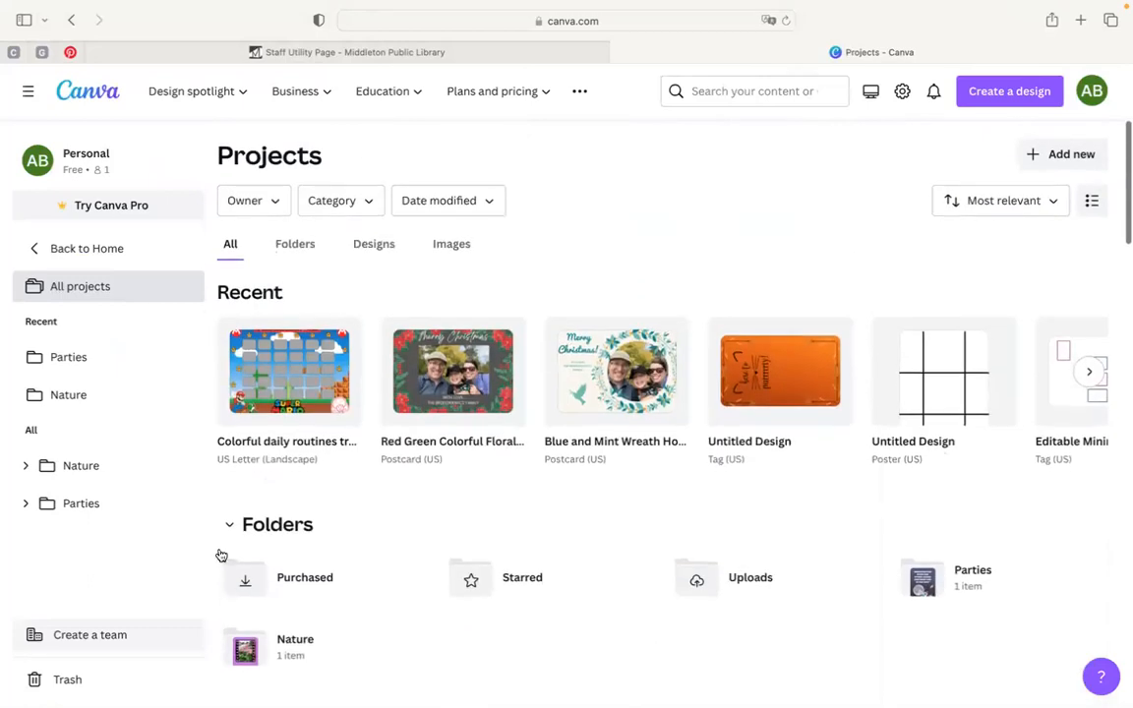
scroll(963, 608, down, 1)
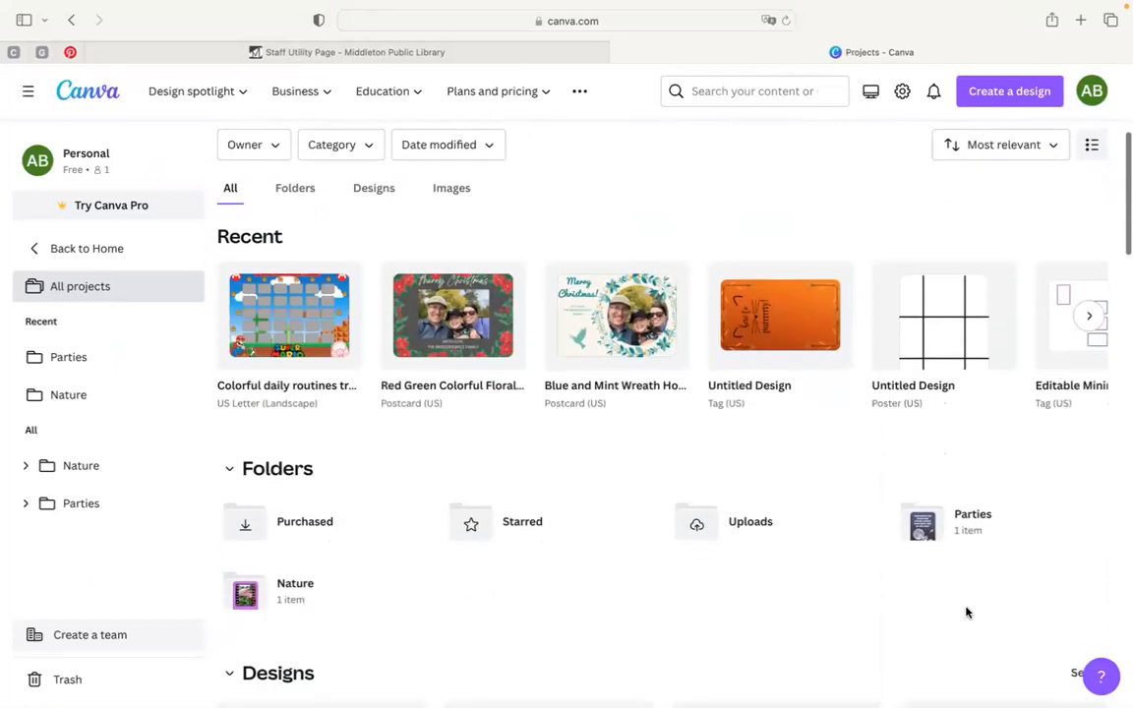
scroll(422, 423, down, 3)
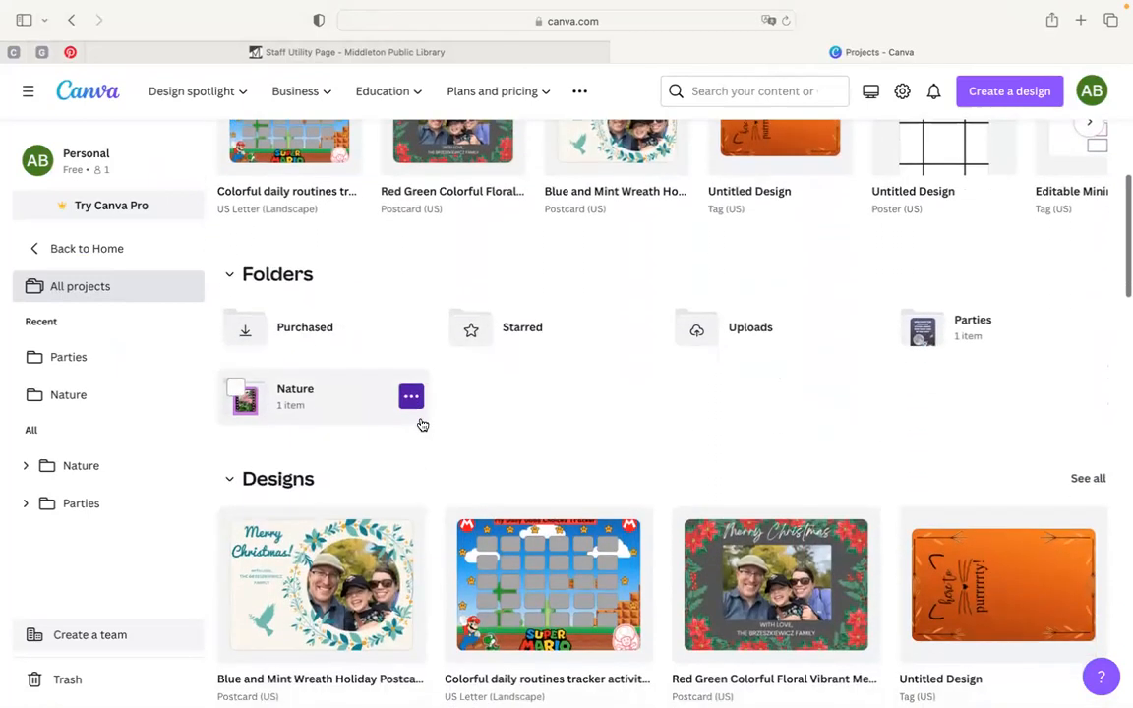
scroll(421, 424, down, 2)
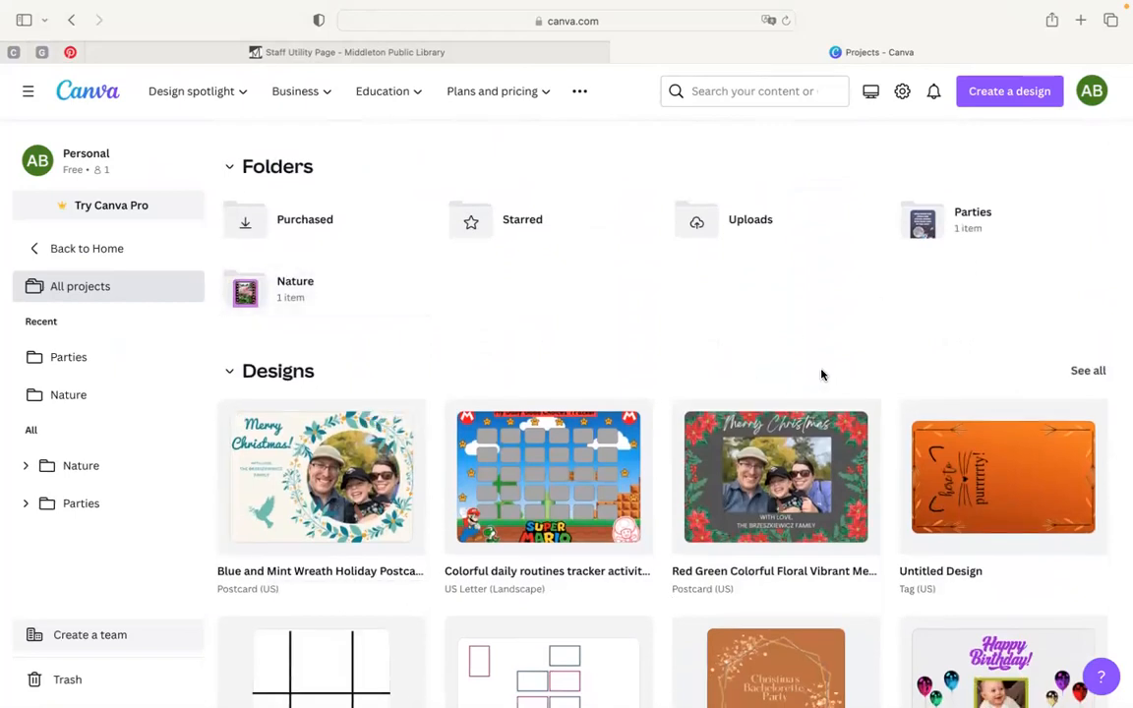
scroll(822, 374, up, 3)
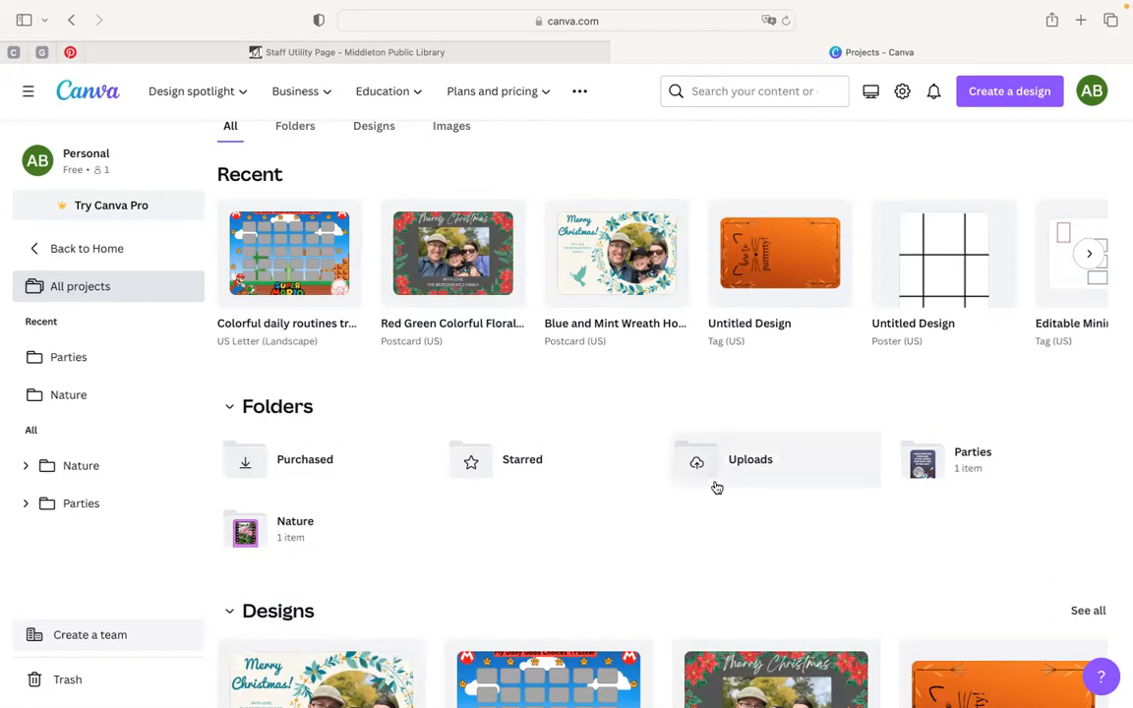
scroll(422, 402, down, 5)
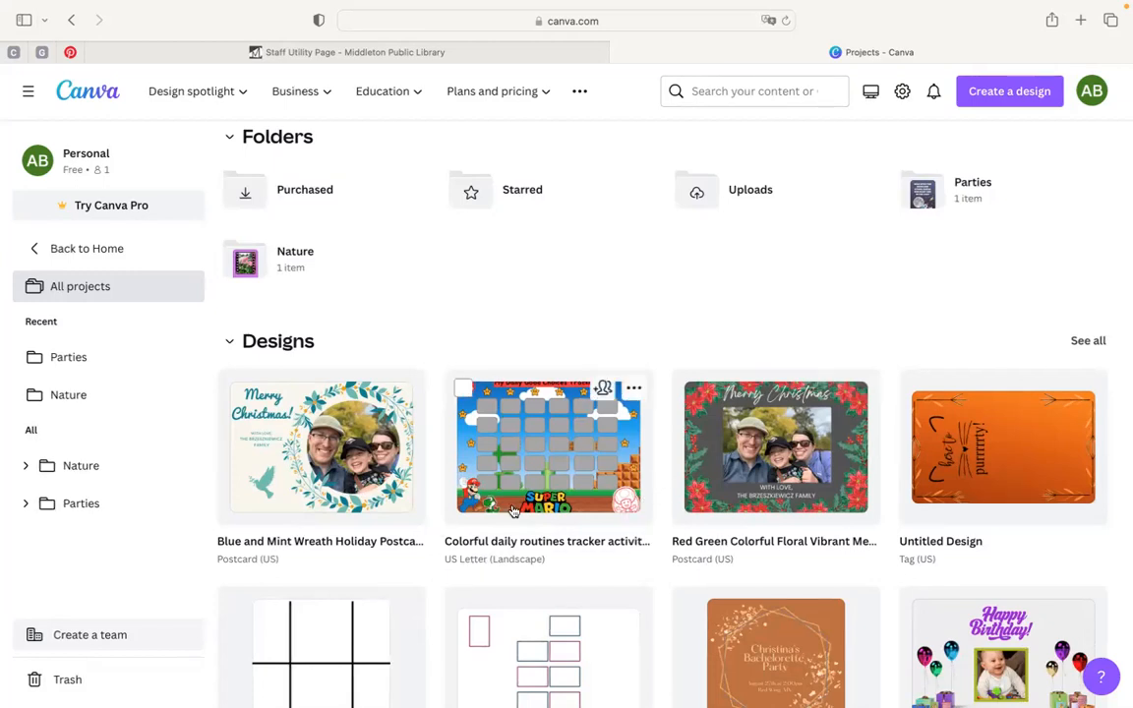
Step: Open the Colorful daily routines tracker worksheet design and download it as a PDF Print file
click(478, 501)
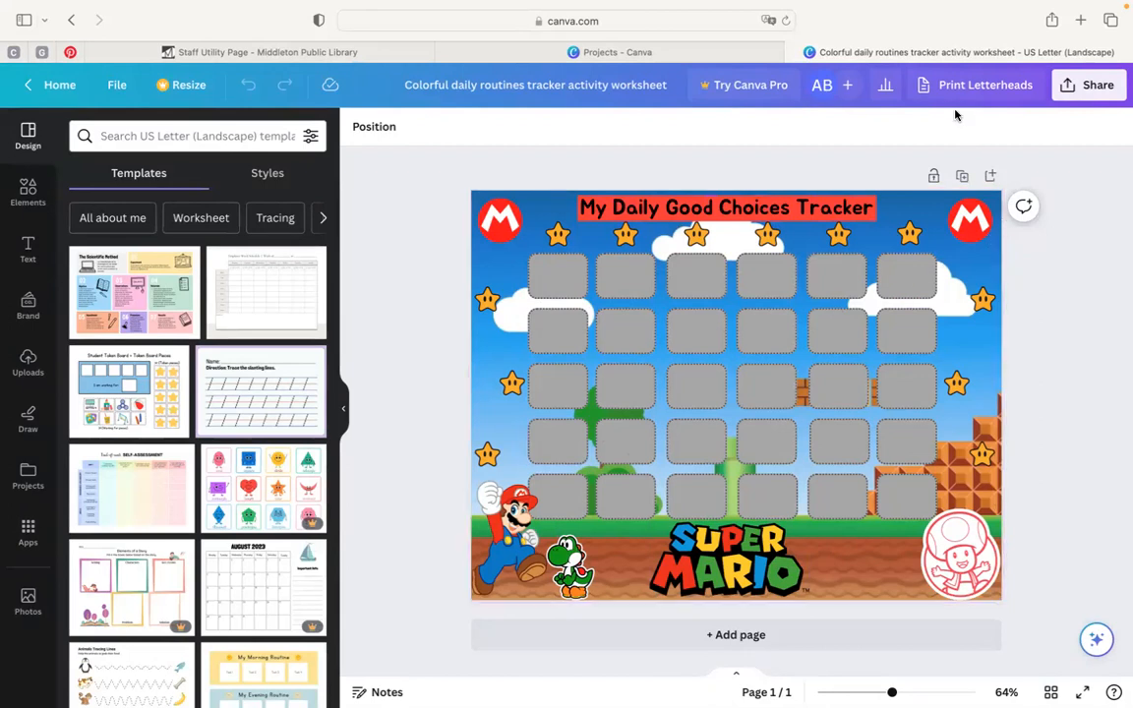
click(1098, 86)
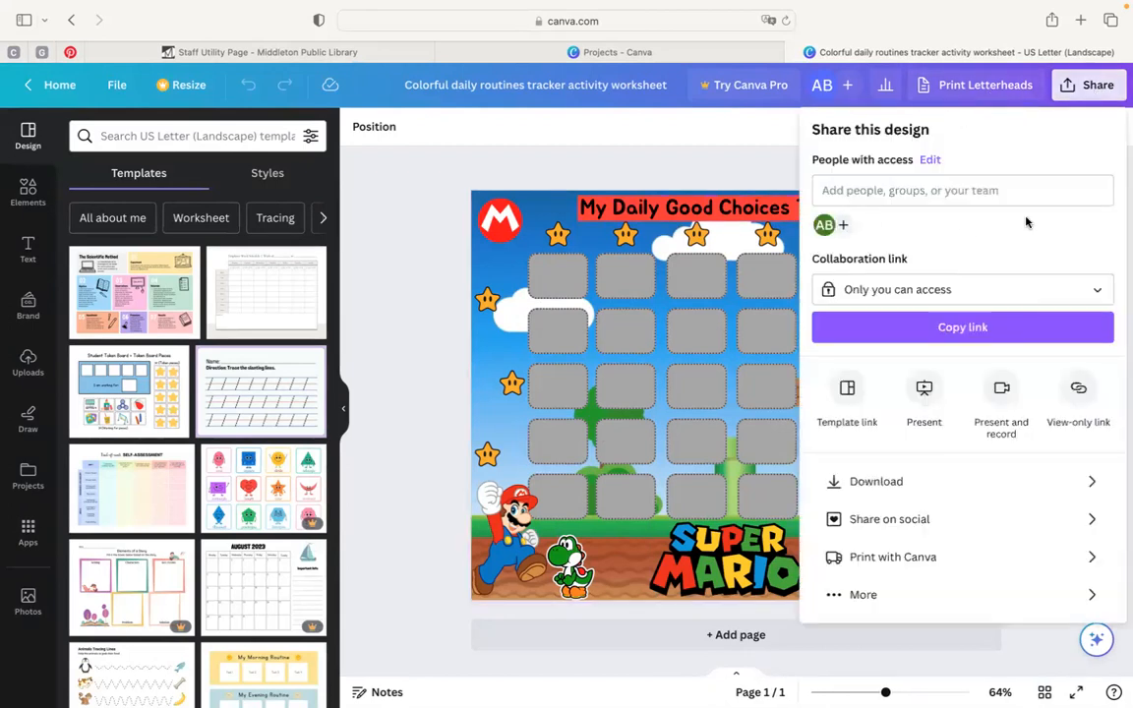
click(866, 481)
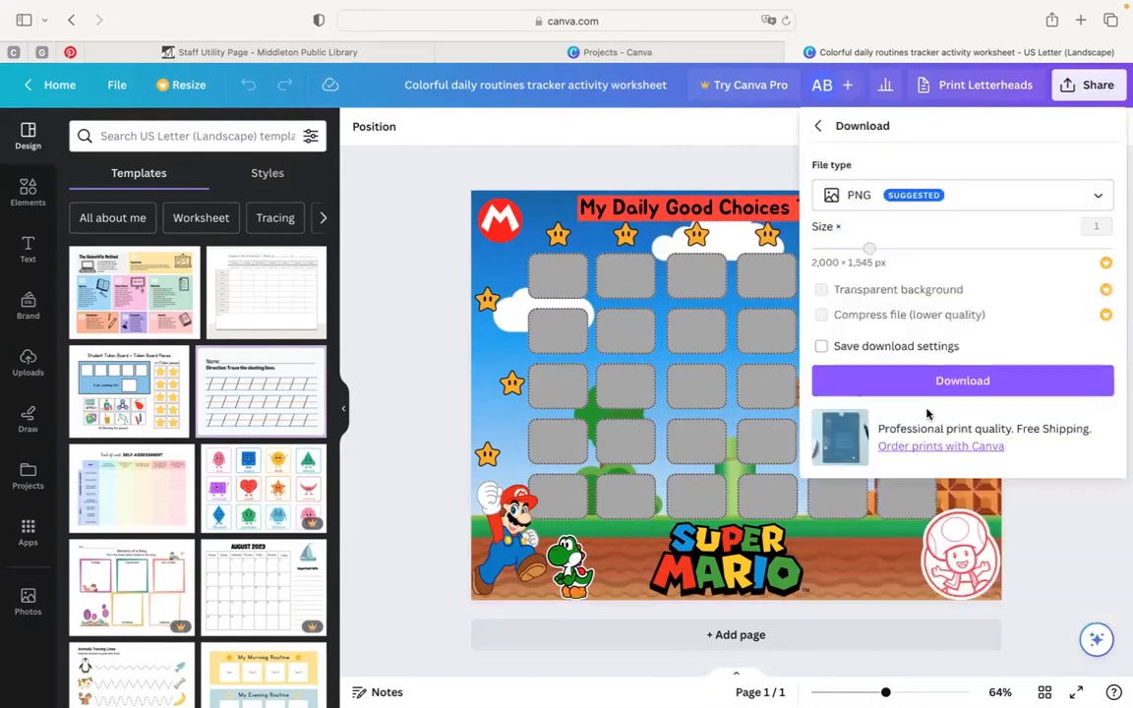
click(1102, 194)
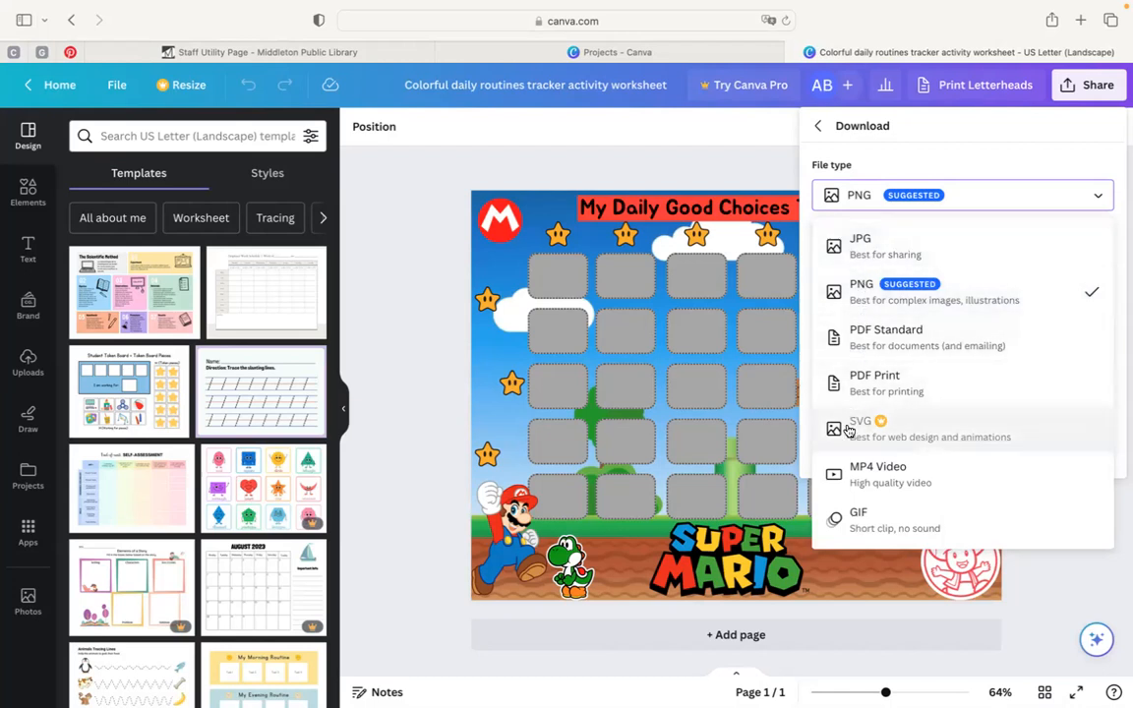
click(873, 384)
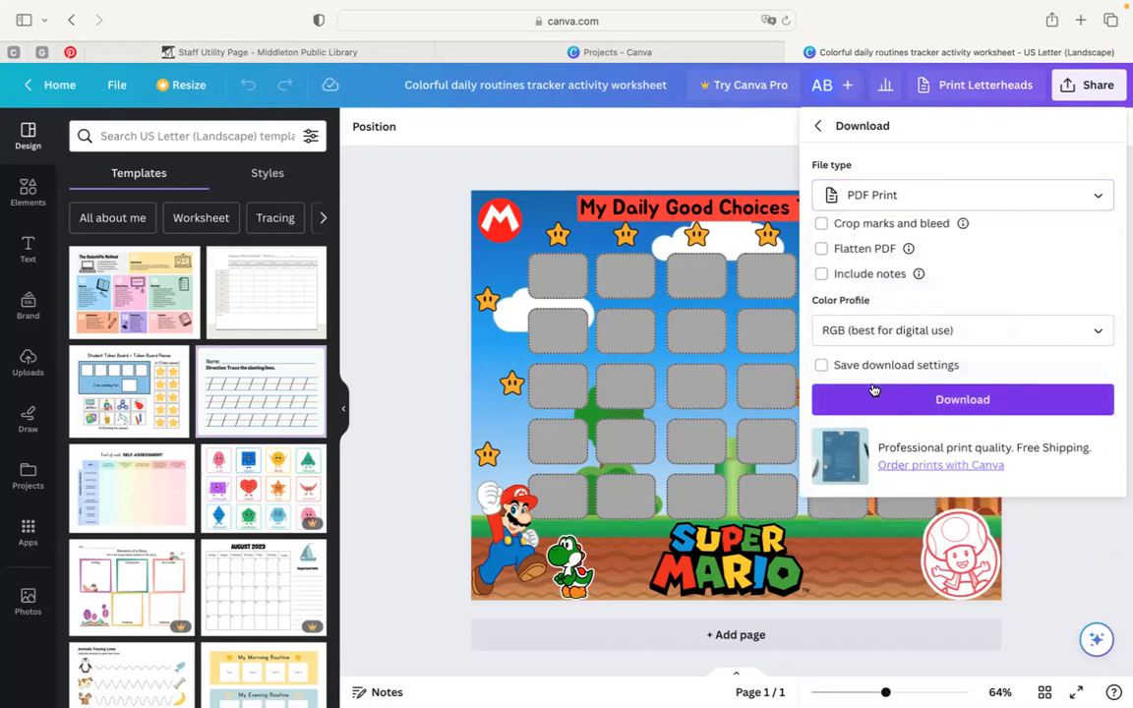
click(907, 399)
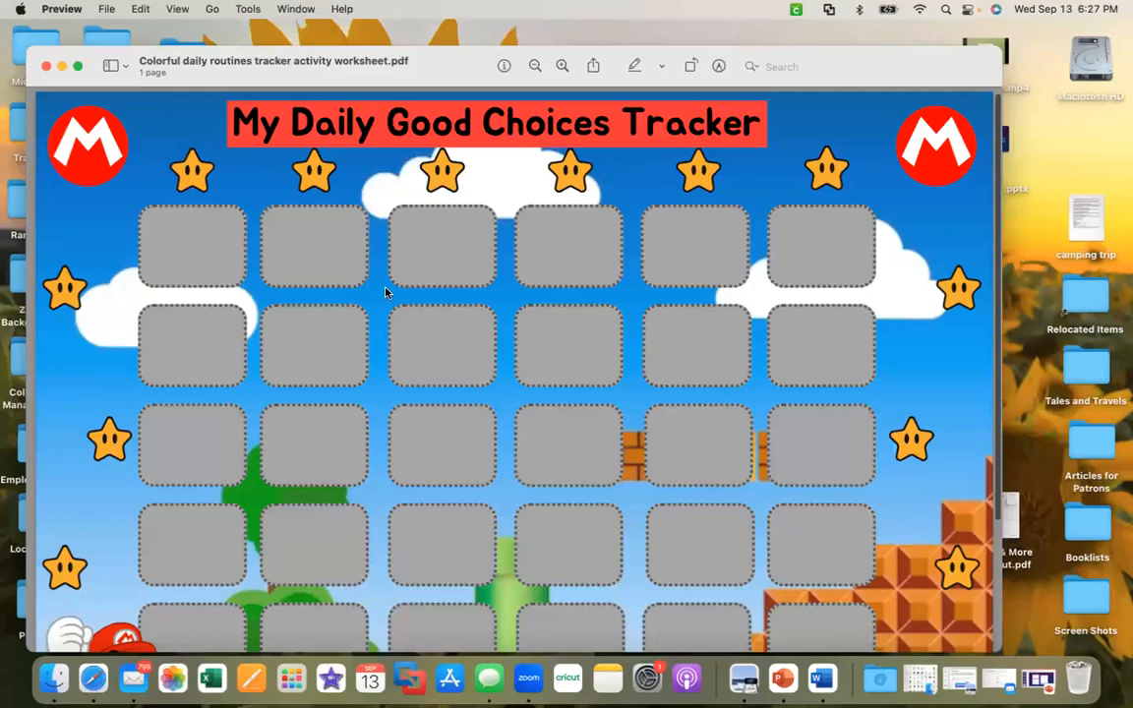
Step: Check the file commands available for the downloaded PDF in Preview and close the document
drag(227, 67, 265, 41)
click(107, 9)
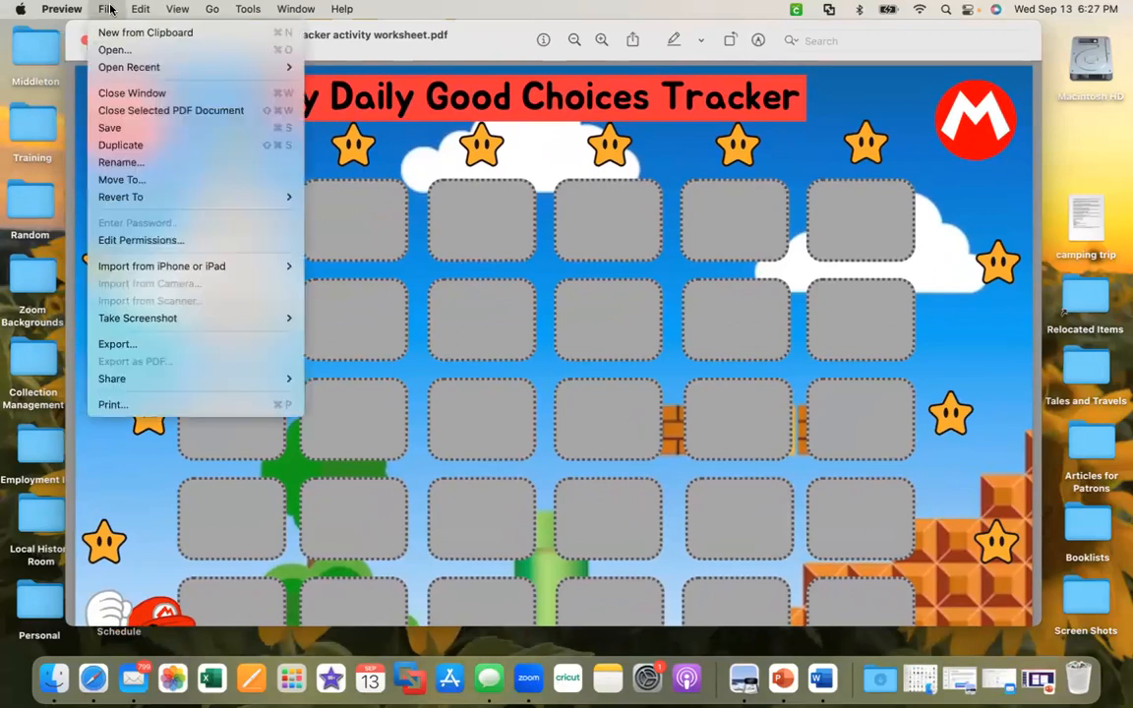
click(136, 473)
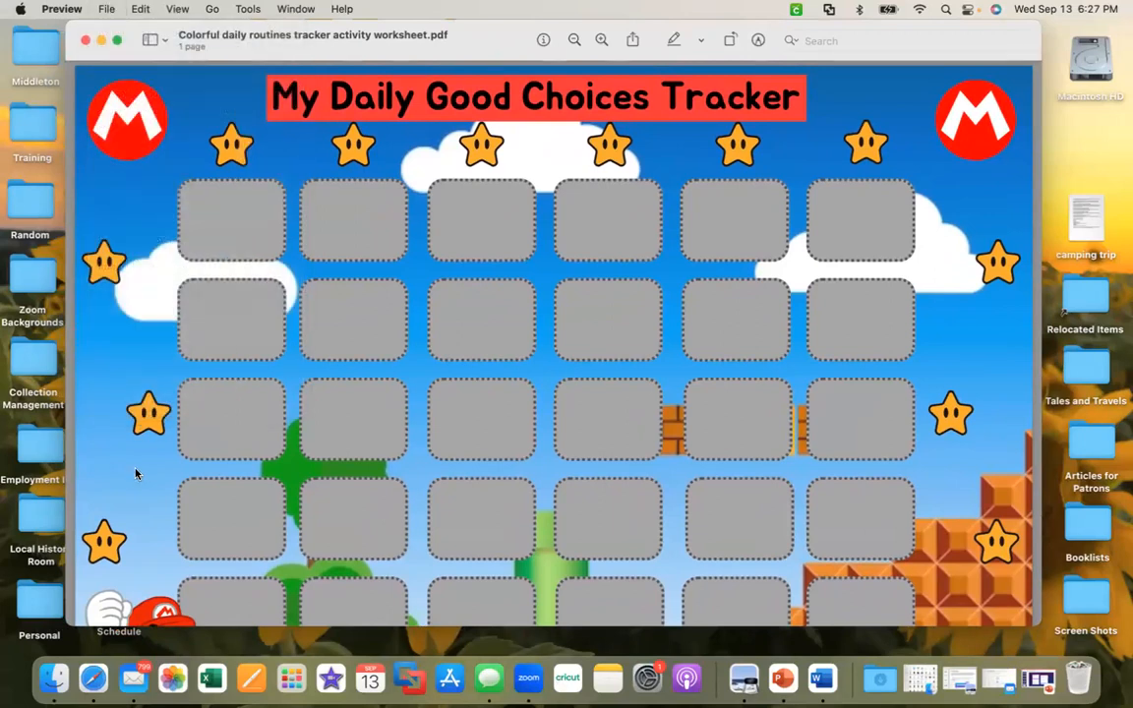
click(85, 42)
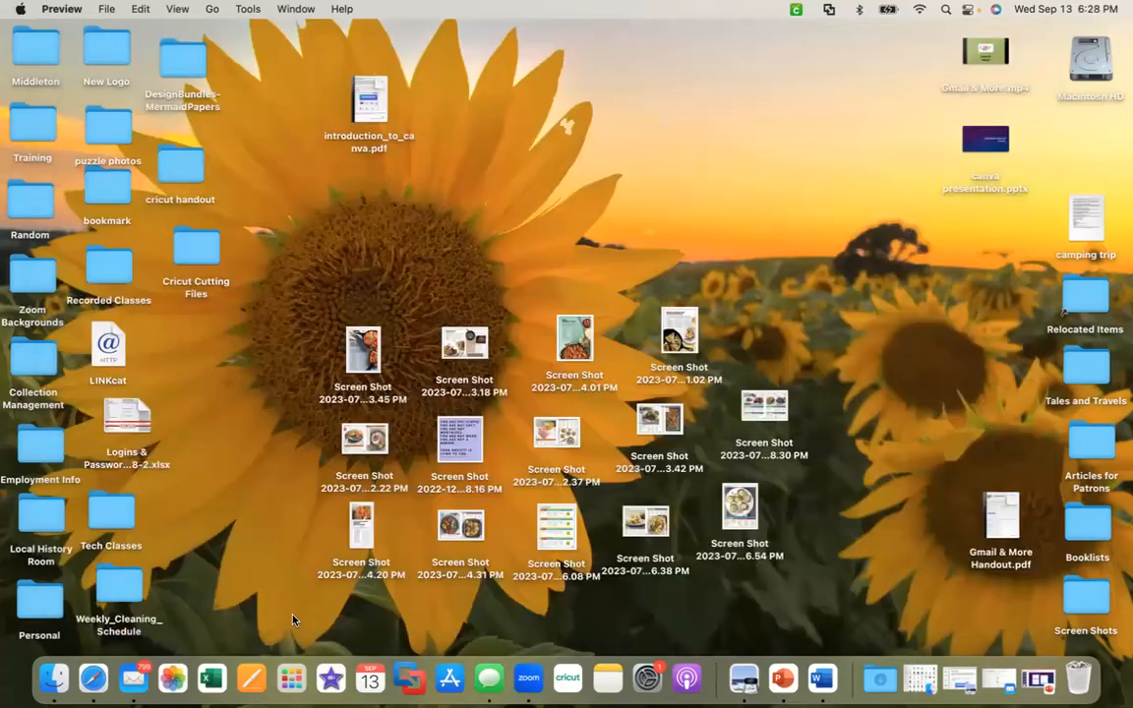
Step: Switch back to Canva in Safari and dismiss the notice about the finished download
click(94, 679)
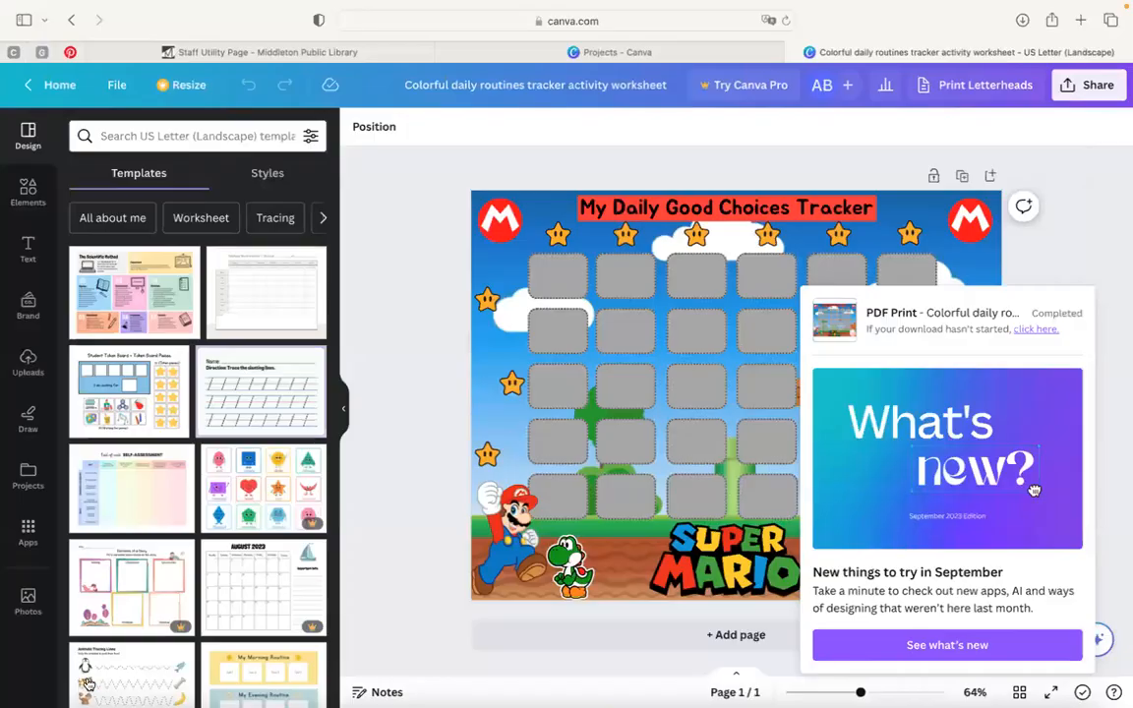
click(1121, 257)
mouse_move(3, 448)
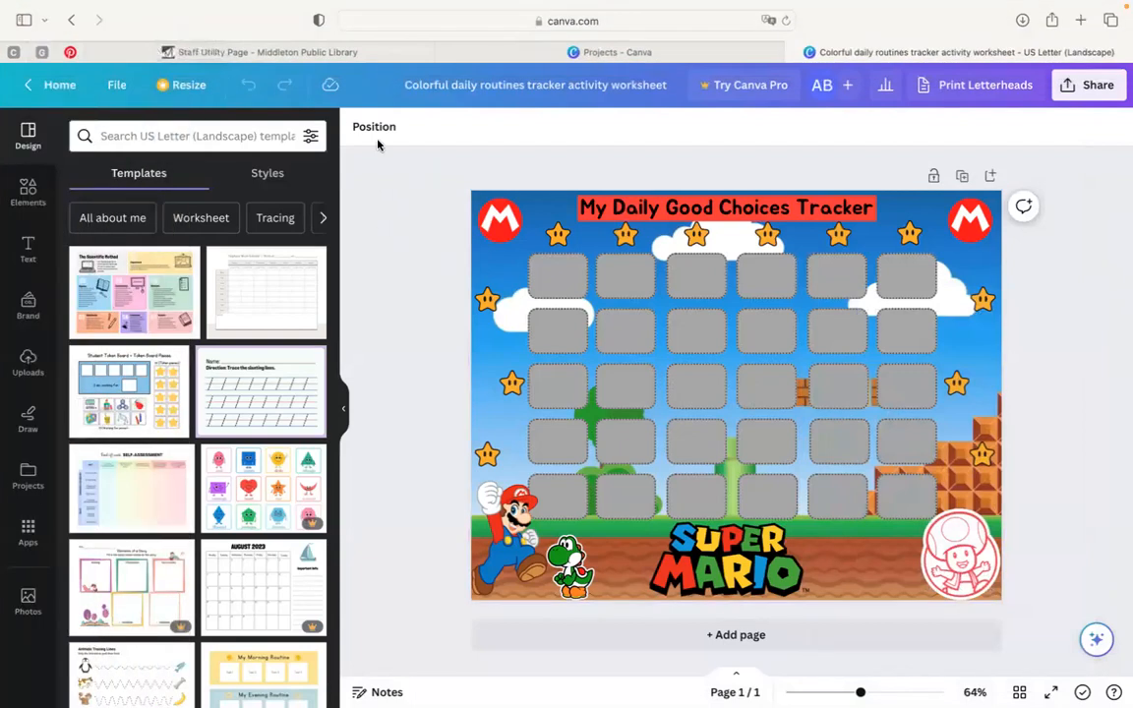
Step: Return to the home page and open the Bachelorette Invitation from the recent designs
click(23, 85)
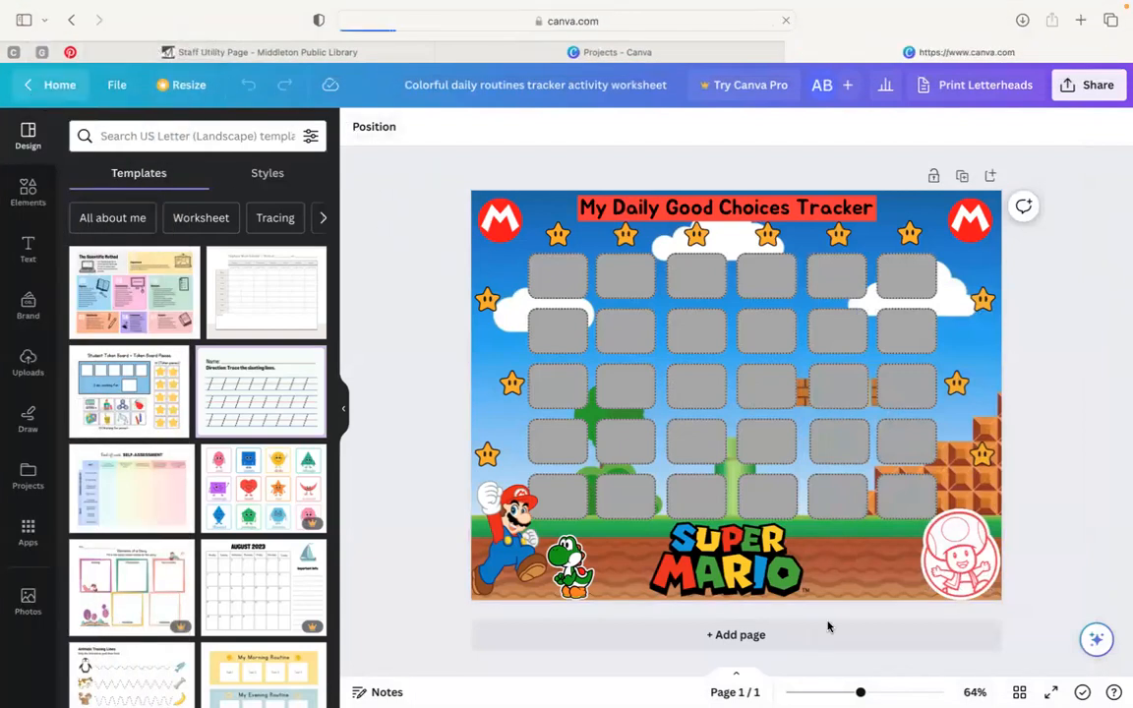
scroll(805, 534, down, 2)
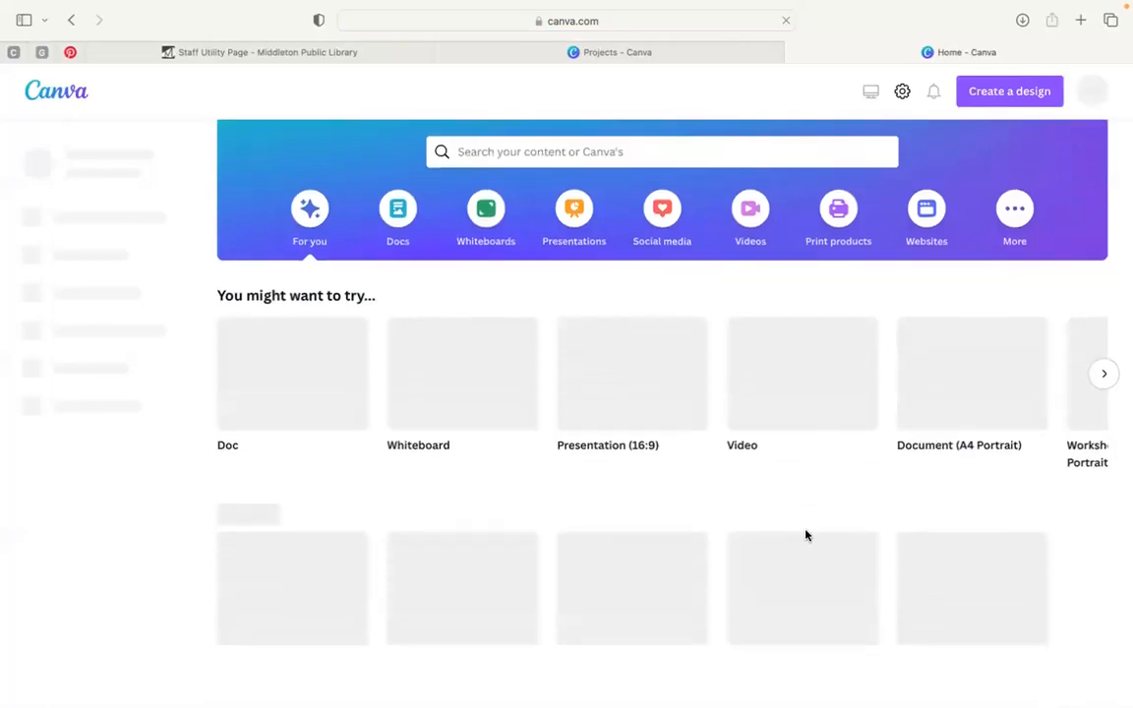
scroll(805, 534, down, 5)
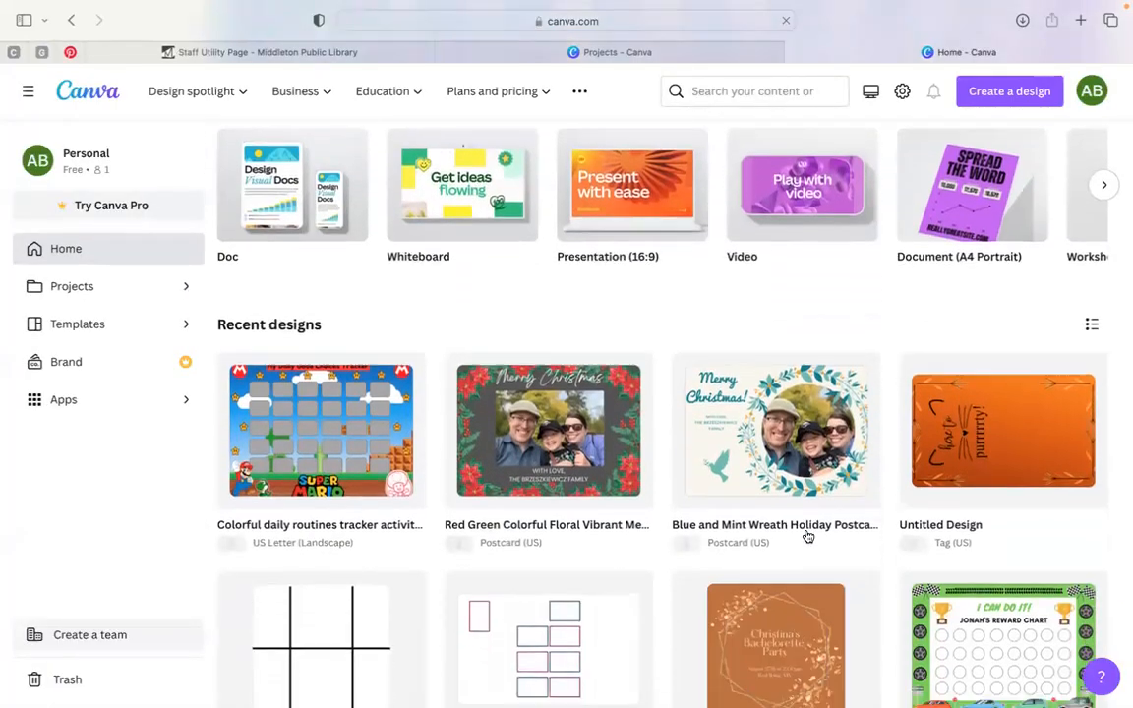
scroll(805, 535, down, 3)
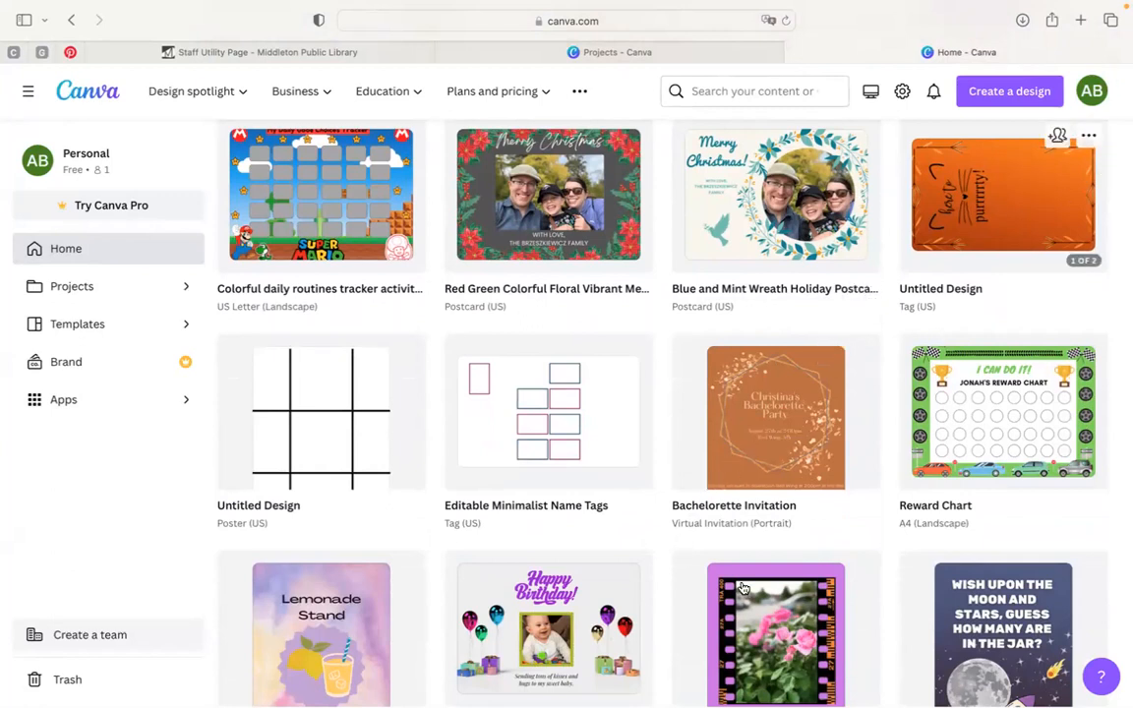
click(734, 465)
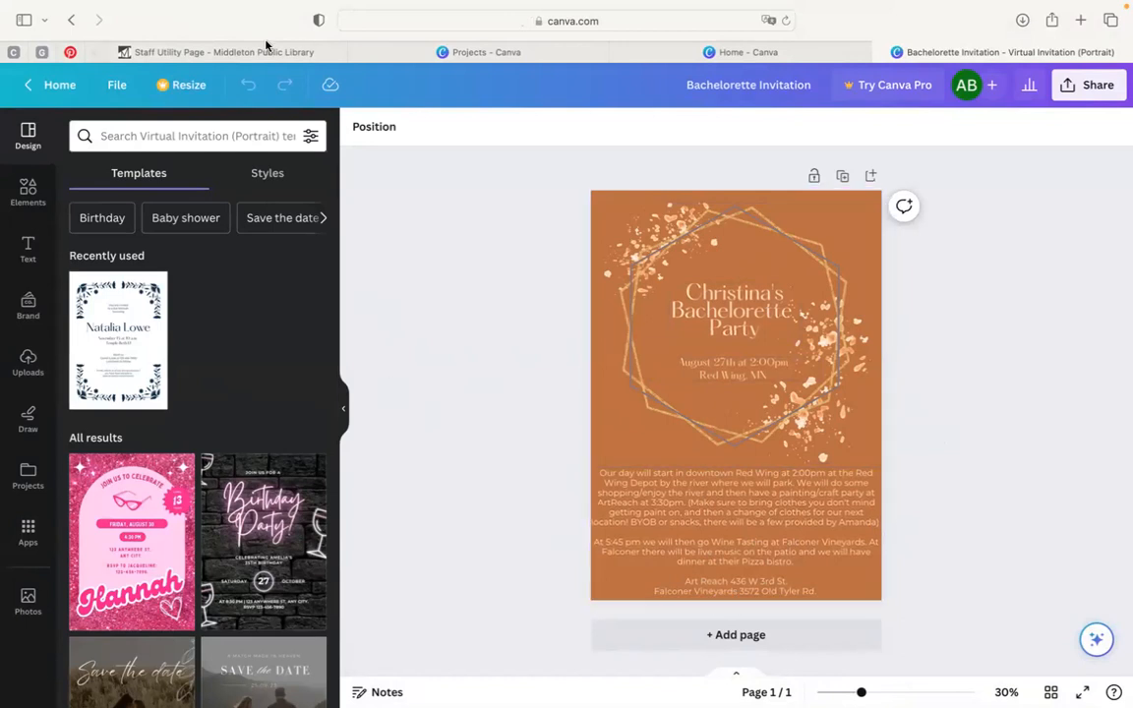
Step: Leave the invitation for the home page and create a blank Virtual Invitation design
click(28, 88)
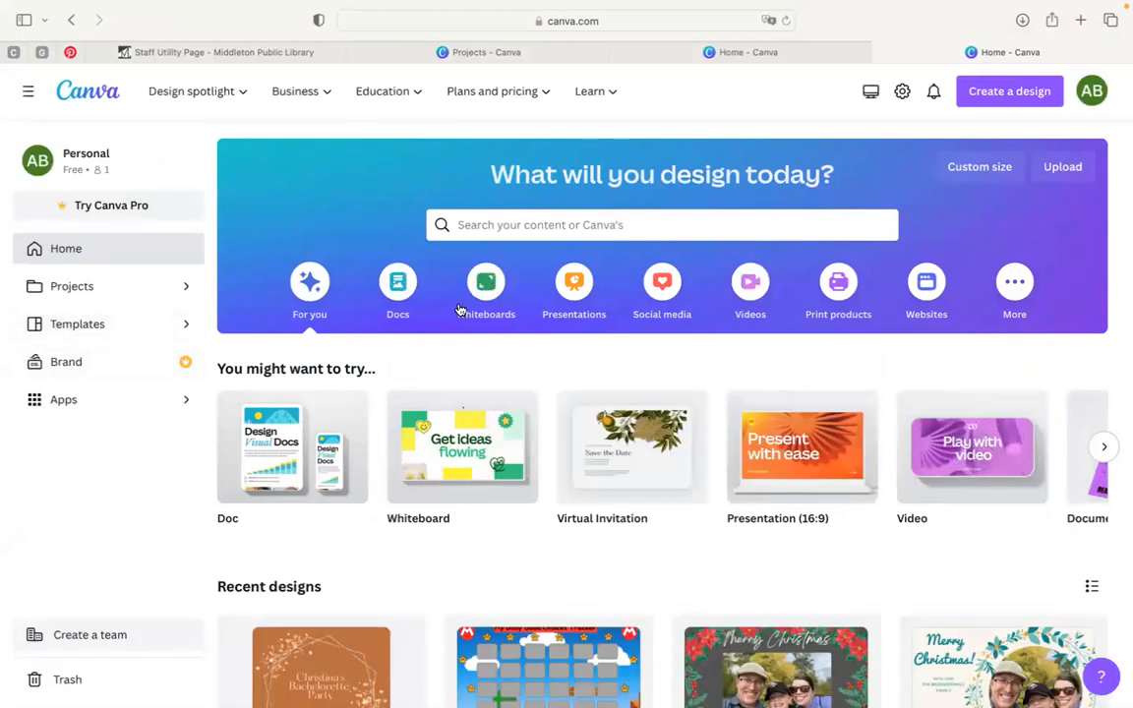
scroll(450, 403, down, 3)
scroll(450, 403, down, 4)
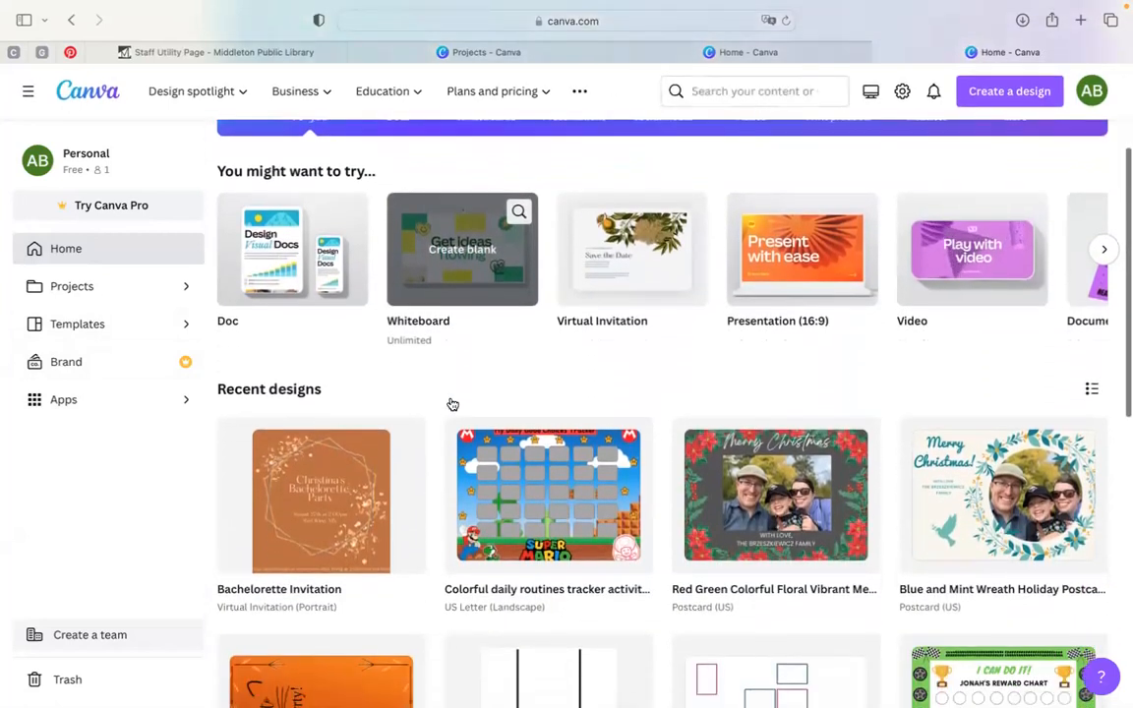
scroll(512, 361, up, 3)
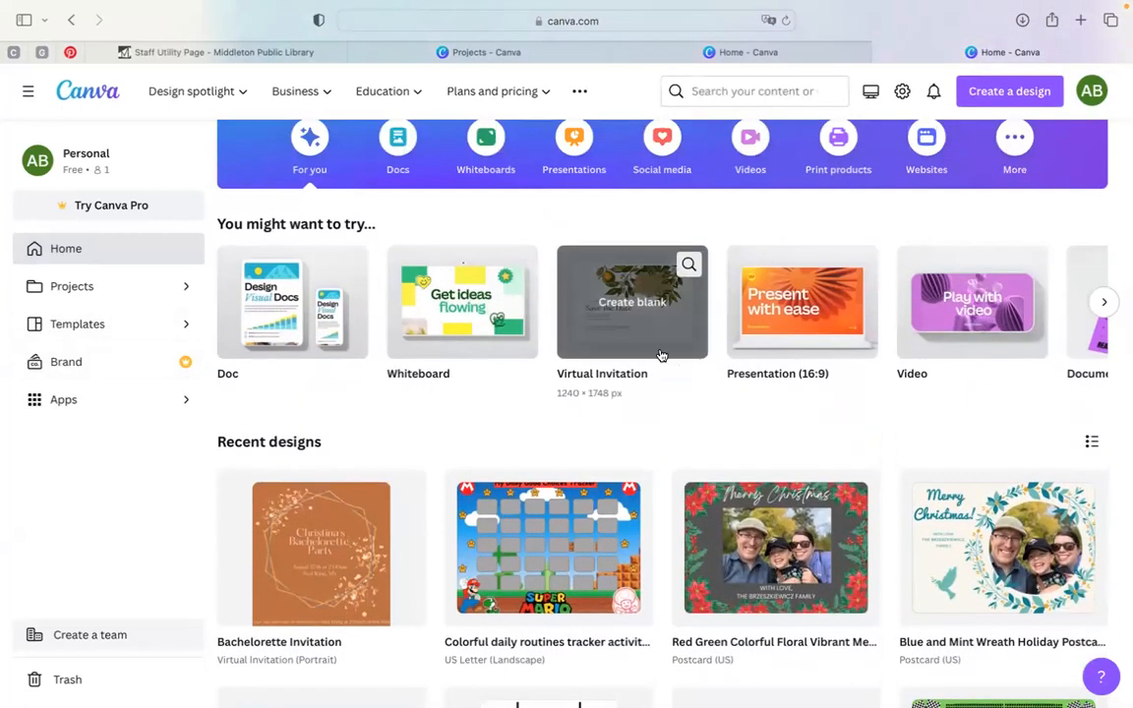
mouse_move(602, 313)
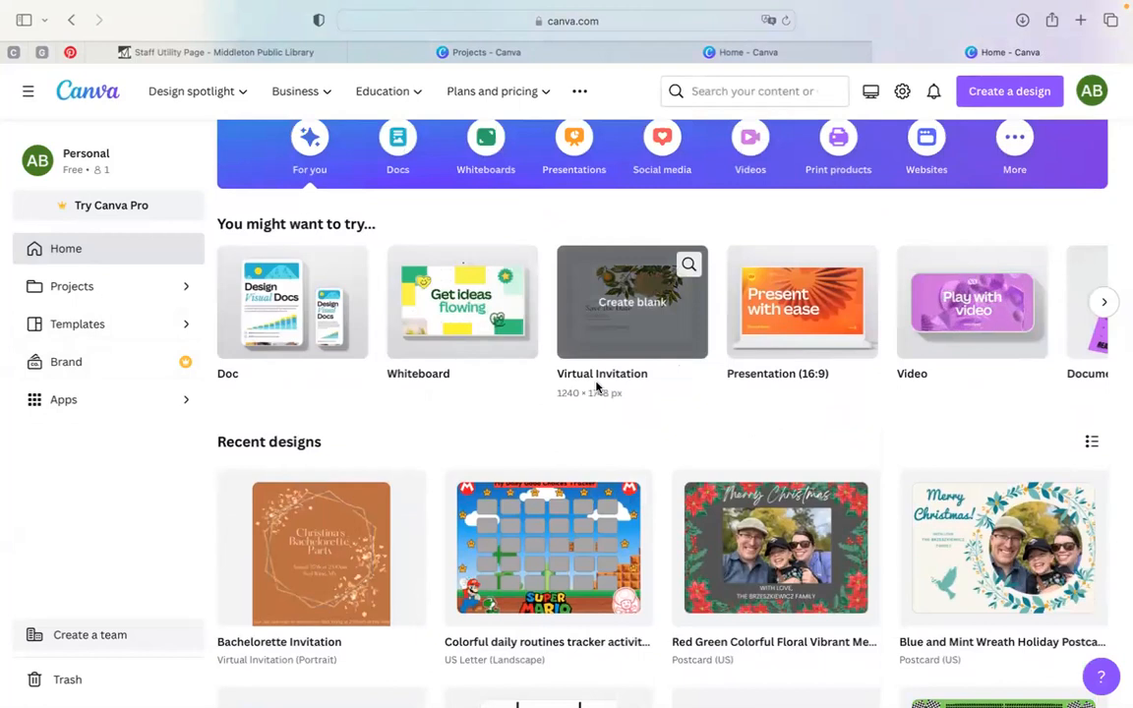
click(616, 333)
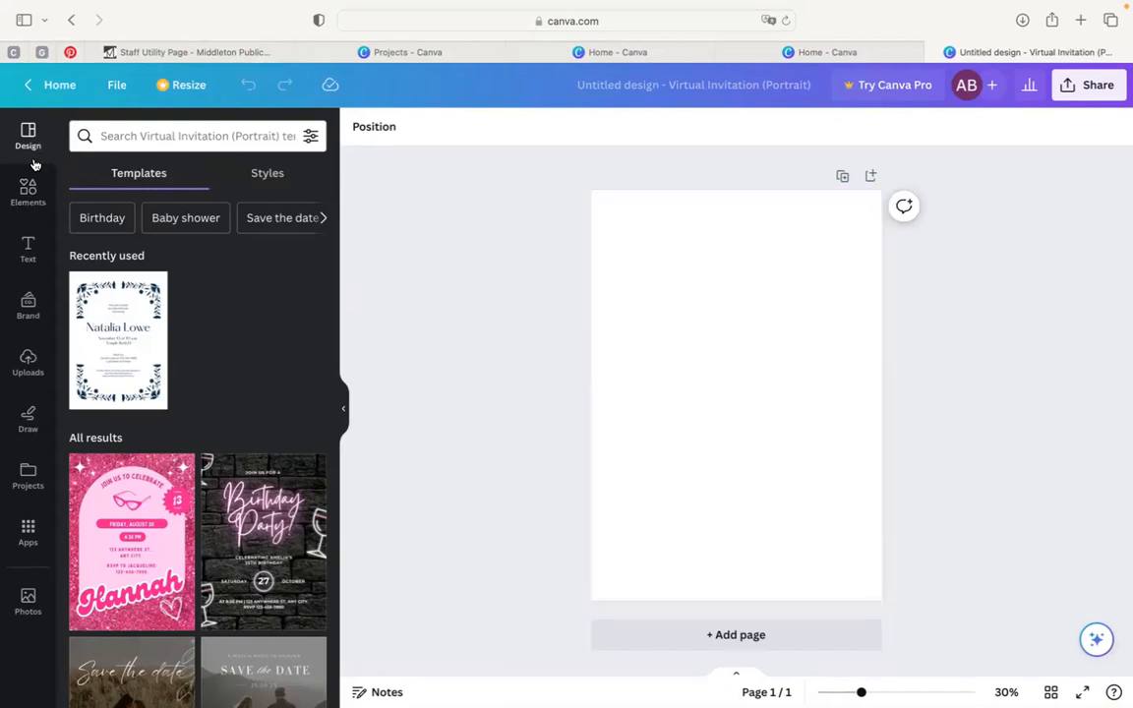
Step: Browse the virtual invitation templates and apply the Black & White Sparkle 21st Birthday Party template to the blank page
scroll(123, 338, down, 5)
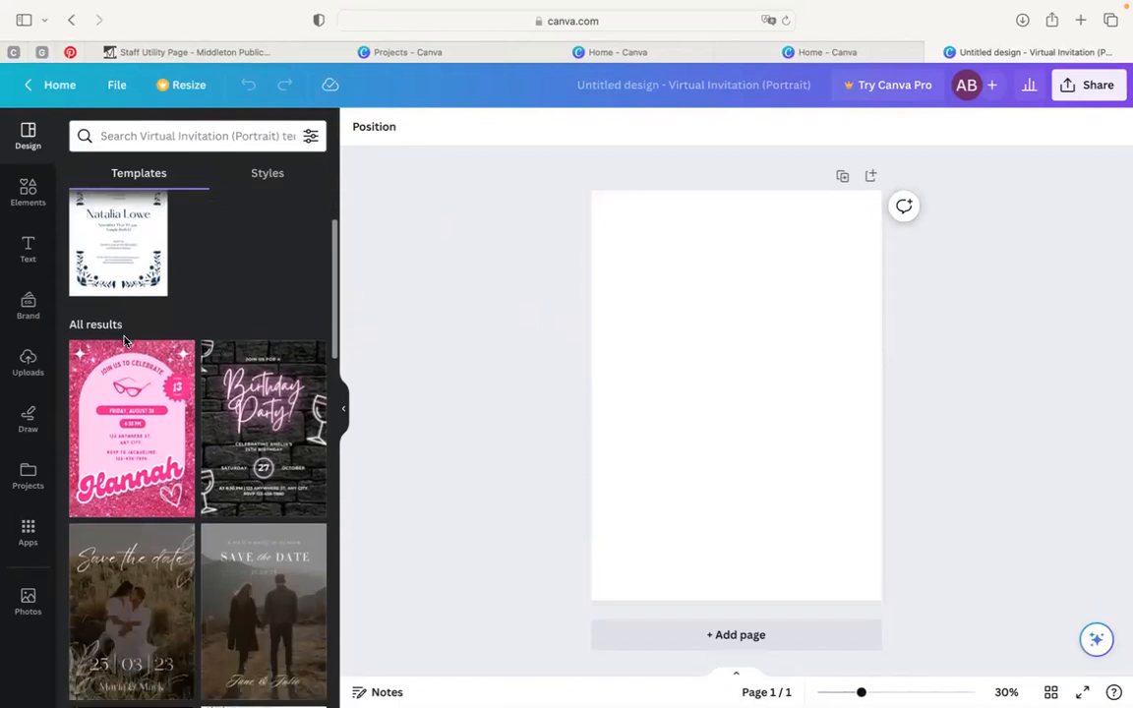
scroll(126, 341, down, 5)
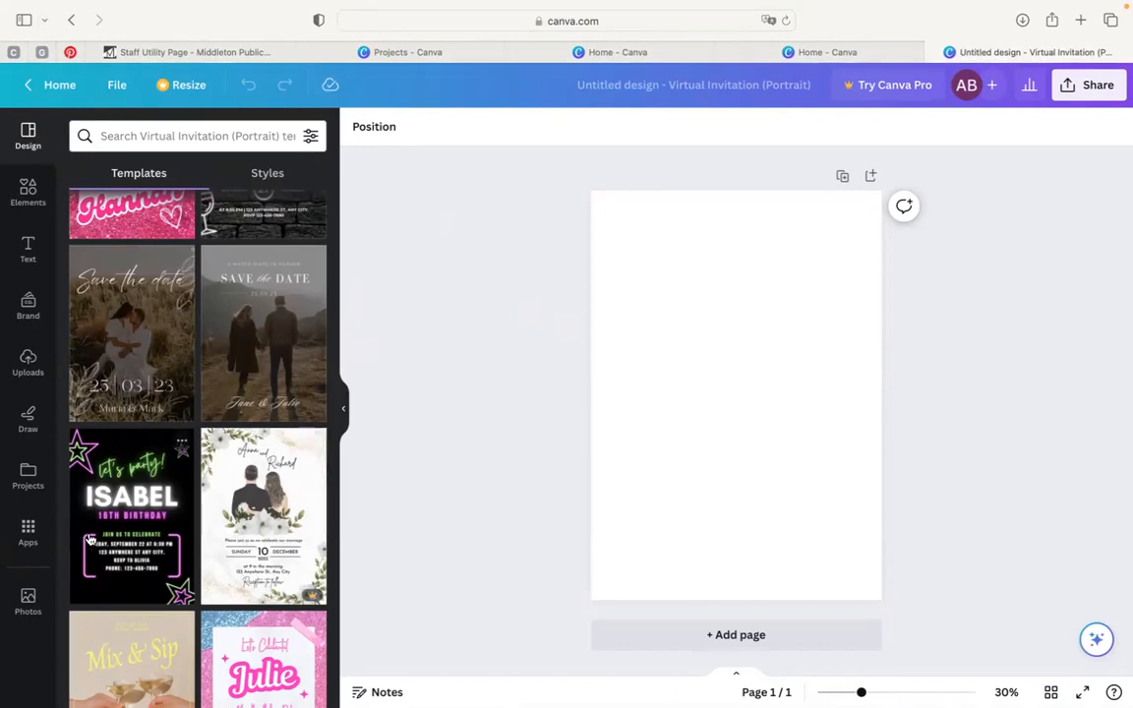
scroll(265, 271, up, 2)
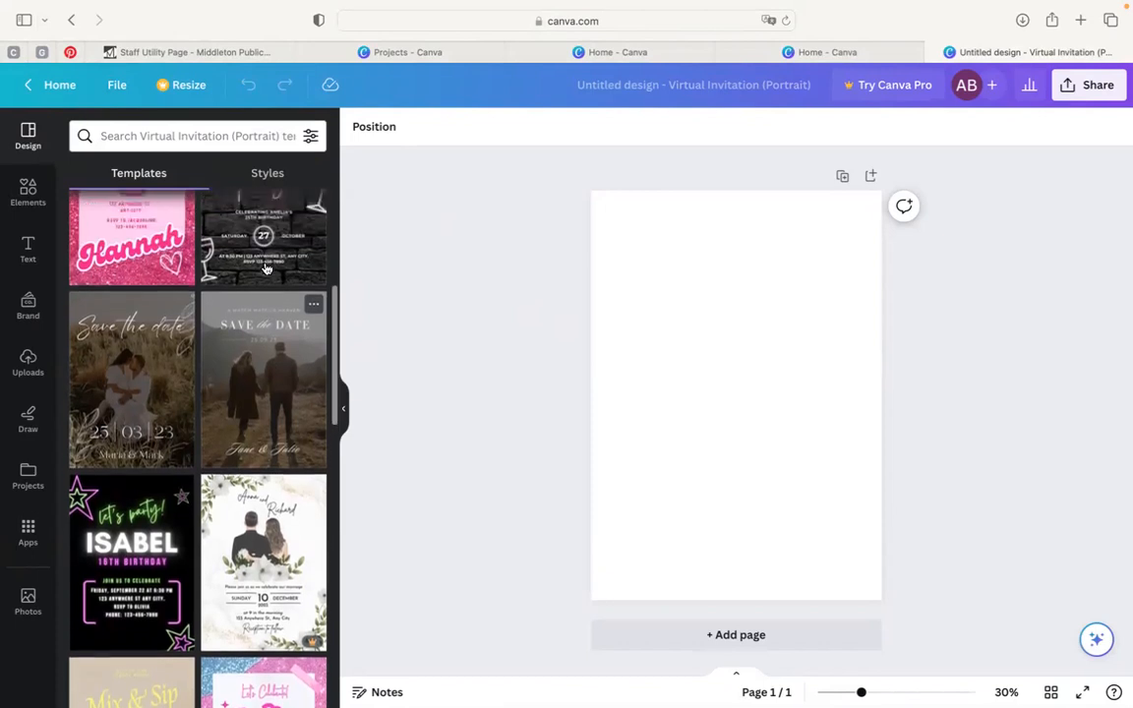
scroll(265, 270, up, 2)
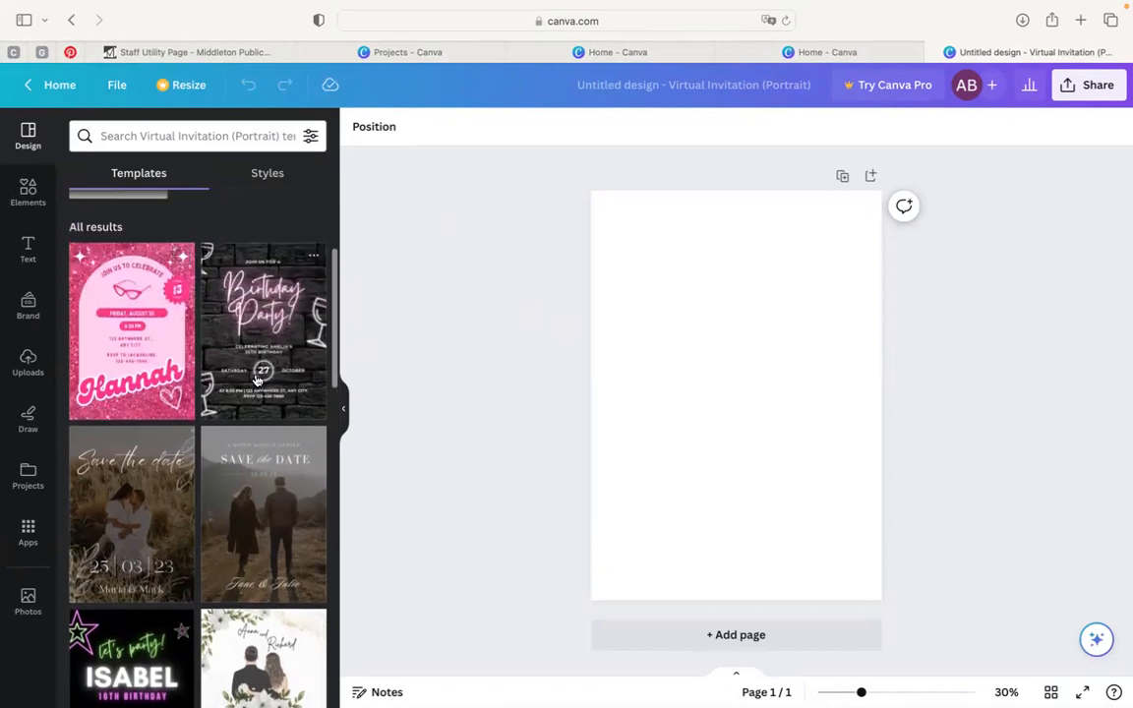
scroll(105, 559, down, 10)
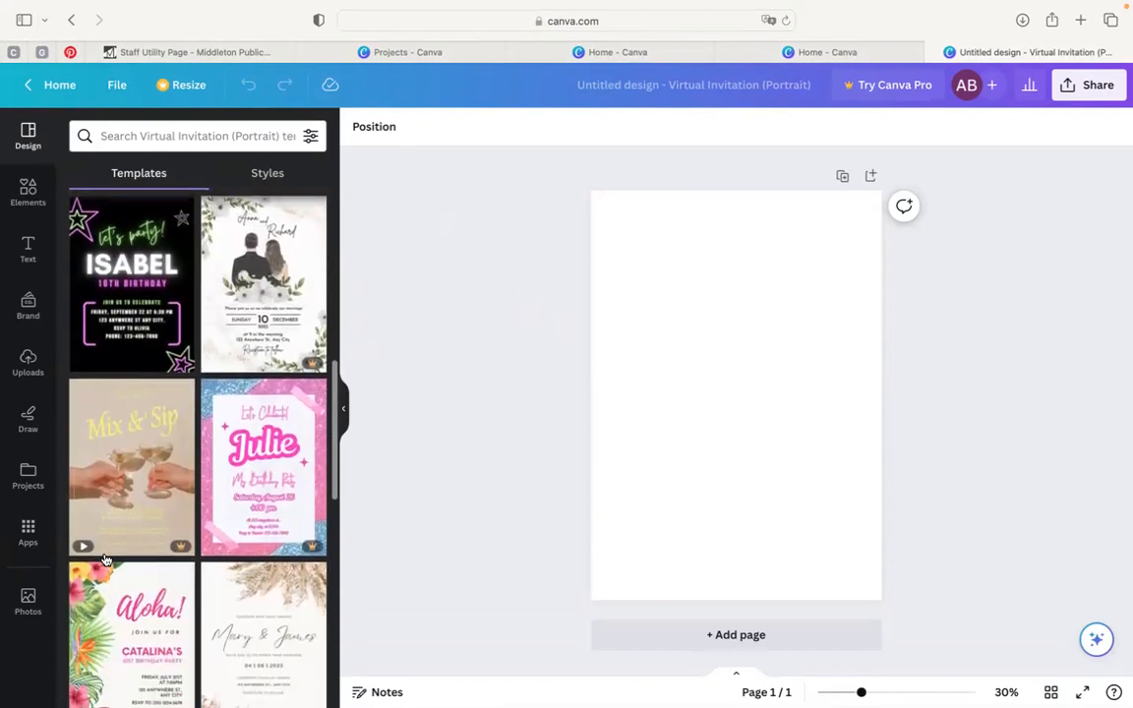
scroll(105, 559, down, 3)
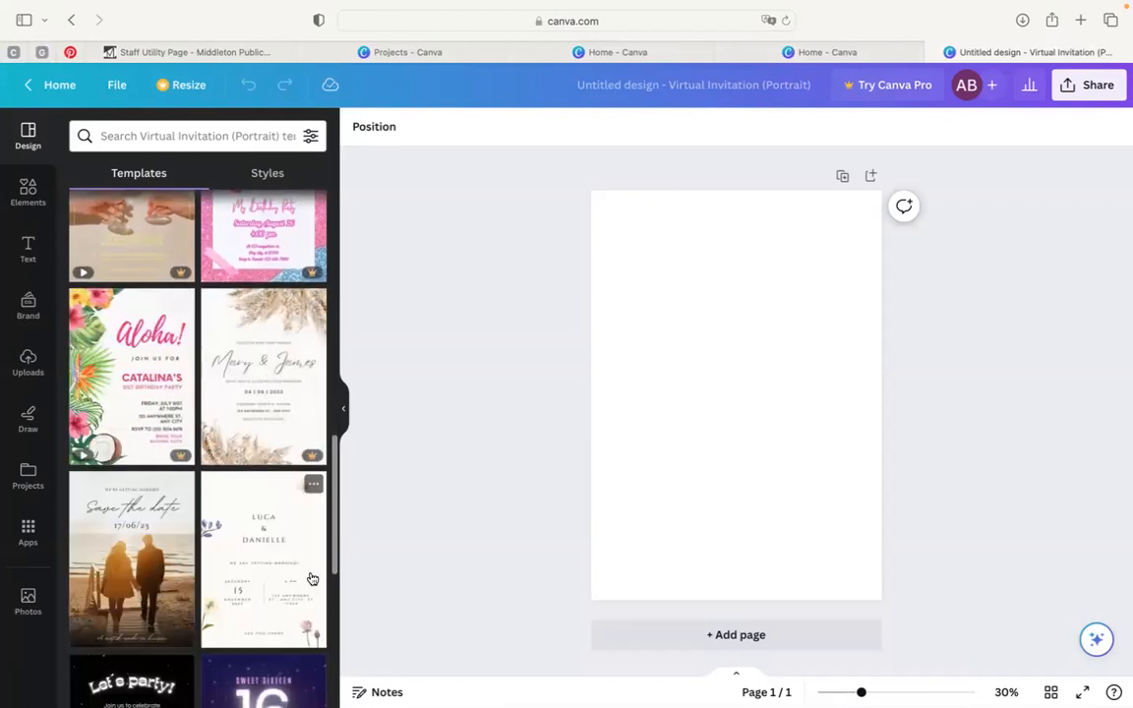
scroll(196, 610, down, 2)
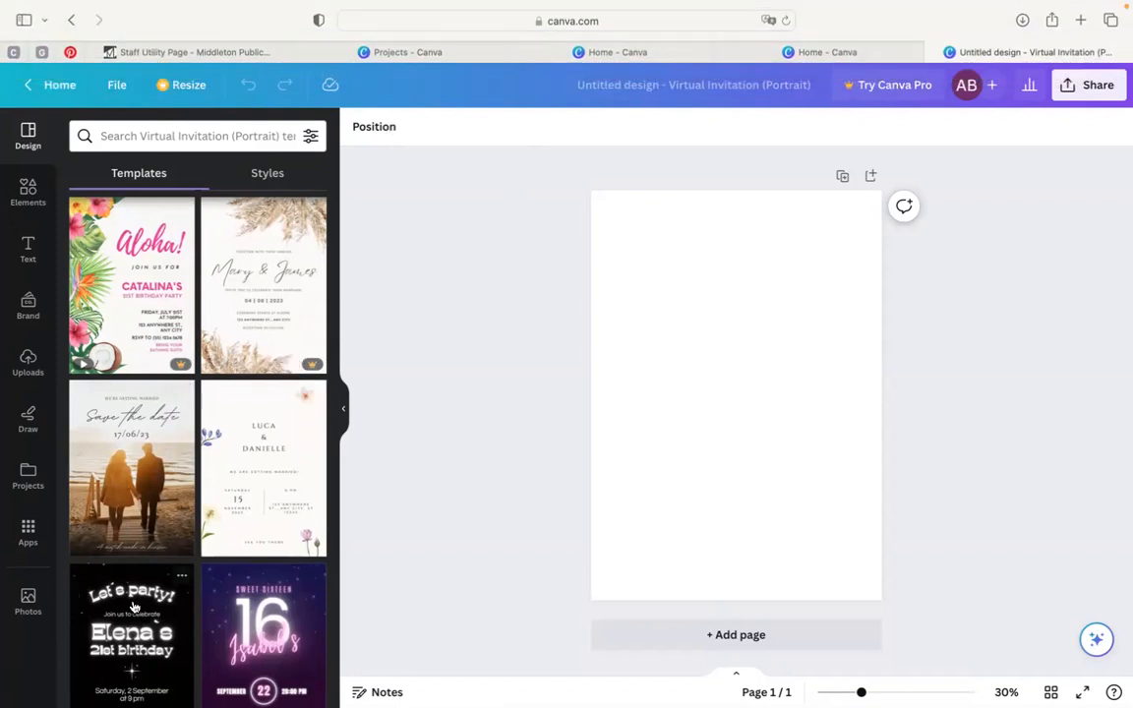
scroll(134, 607, down, 3)
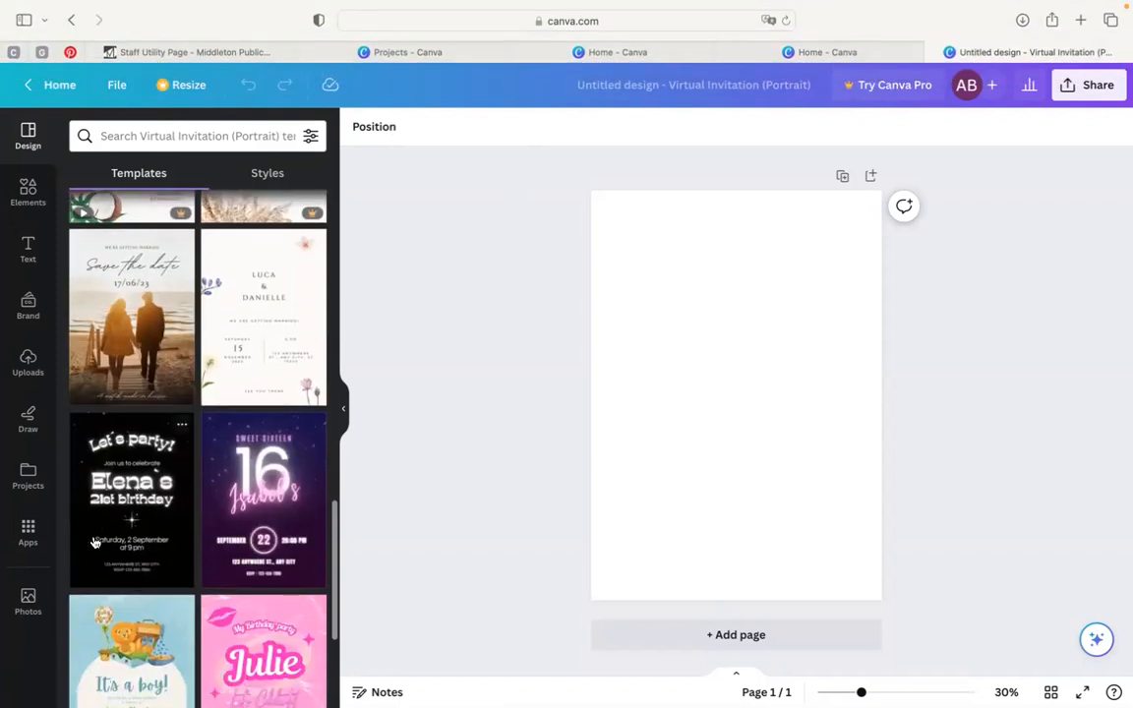
click(127, 501)
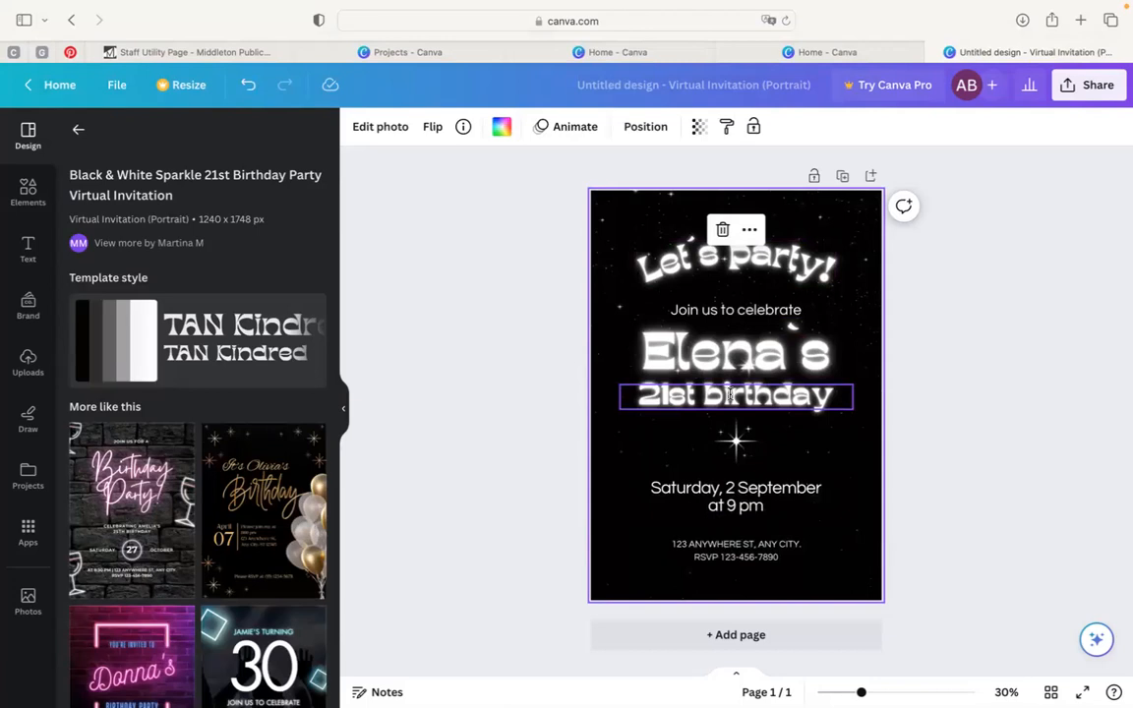
Step: Replace the name in the large headline with the new celebrant's first name in possessive form and widen its text box to fit one line
click(718, 352)
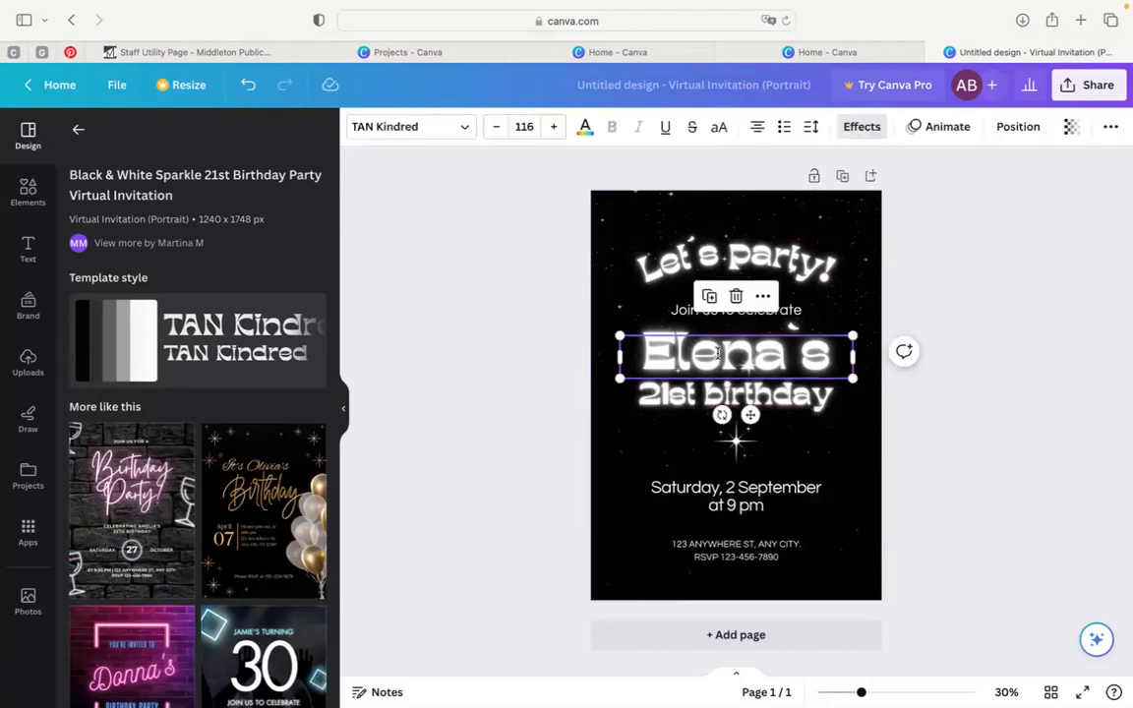
double_click(766, 359)
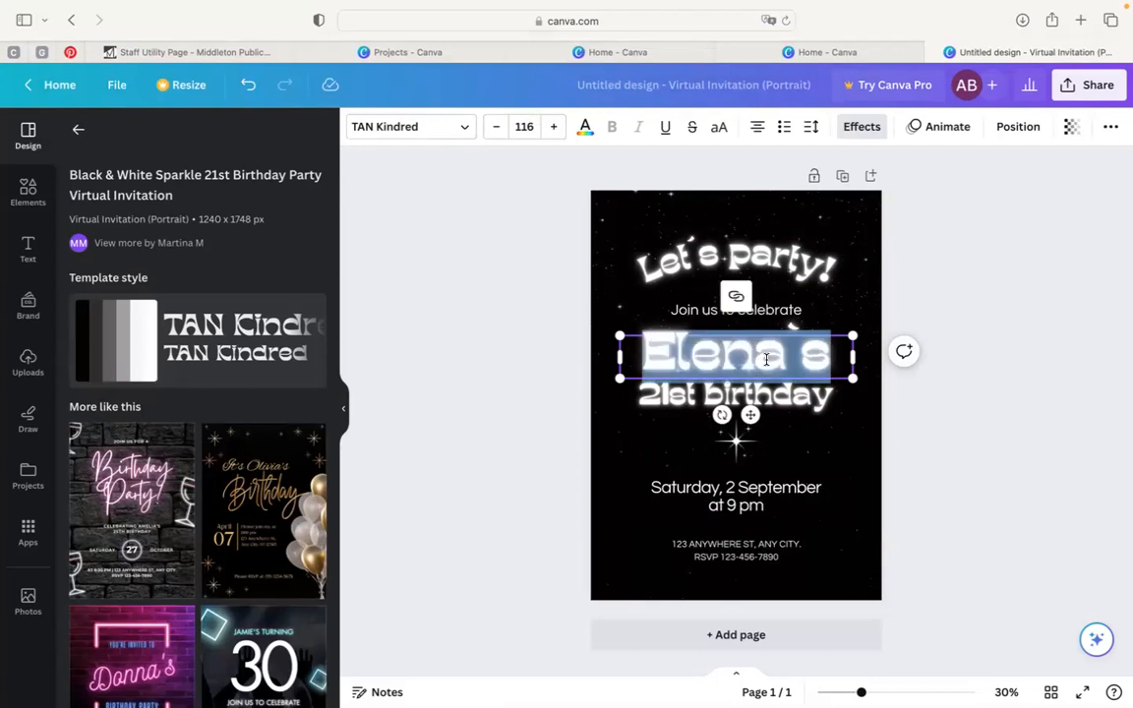
double_click(765, 359)
click(808, 369)
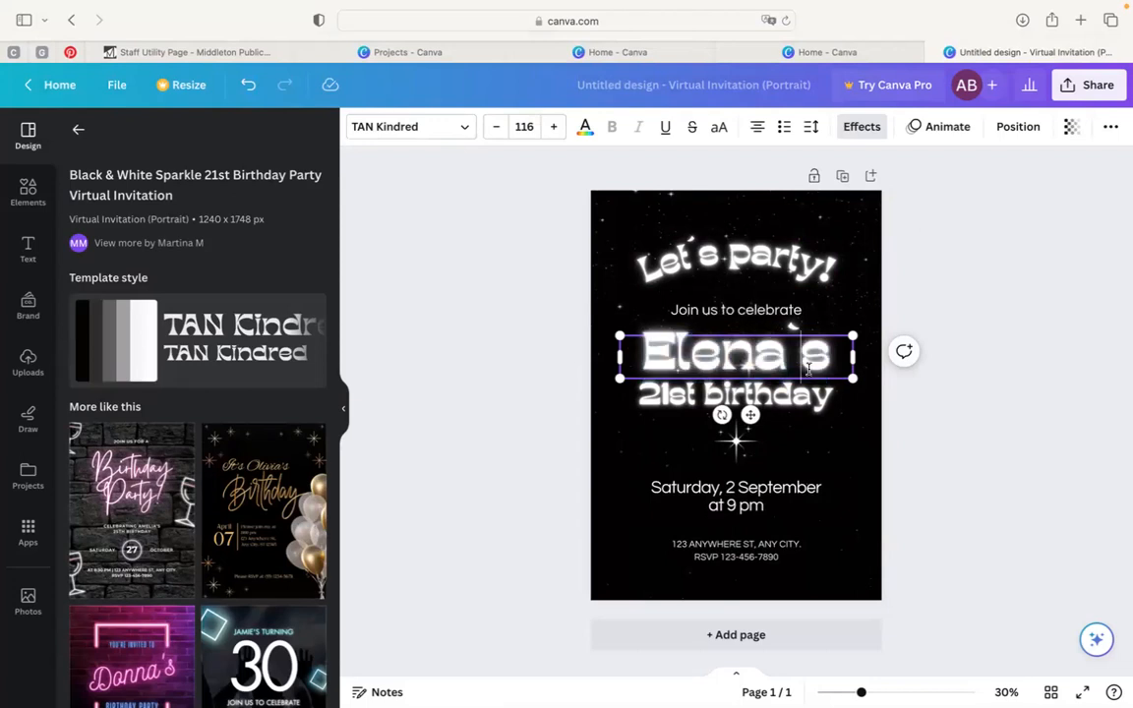
key(BackSpace)
key(BackSpace)
key(BackSpace)
key(BackSpace)
key(BackSpace)
key(BackSpace)
key(BackSpace)
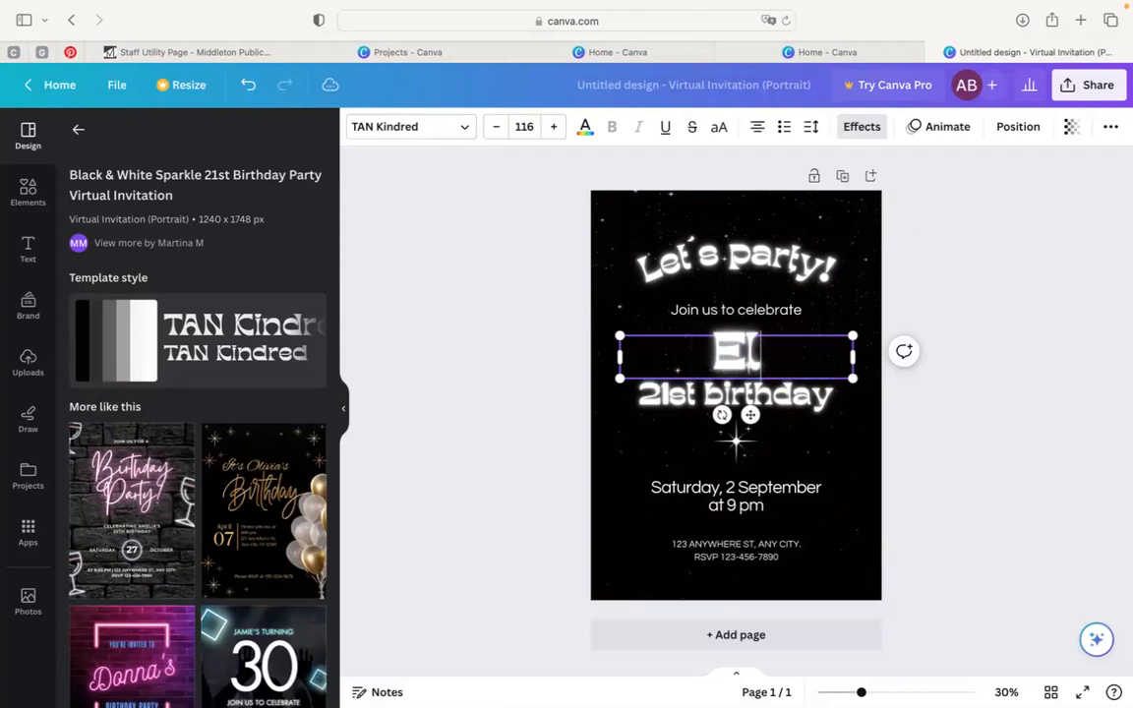
text(Amanda)
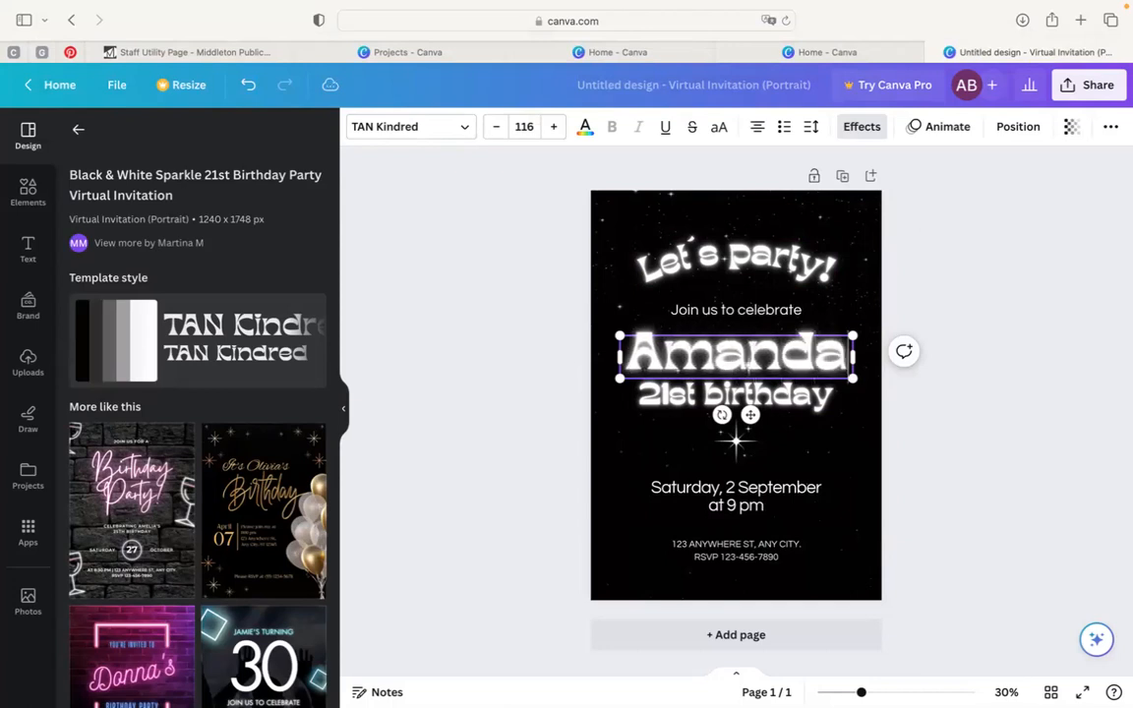
key(Return)
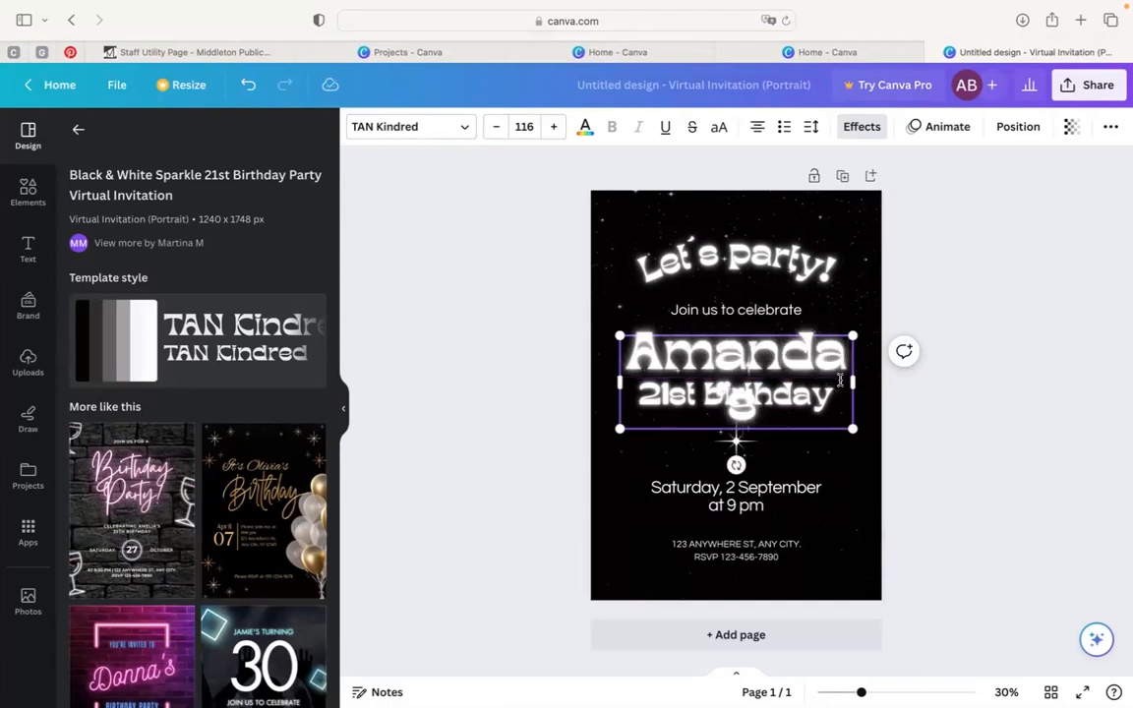
drag(852, 385, 877, 372)
Step: Change the "21st birthday" line below the name to "birthday!"
click(682, 399)
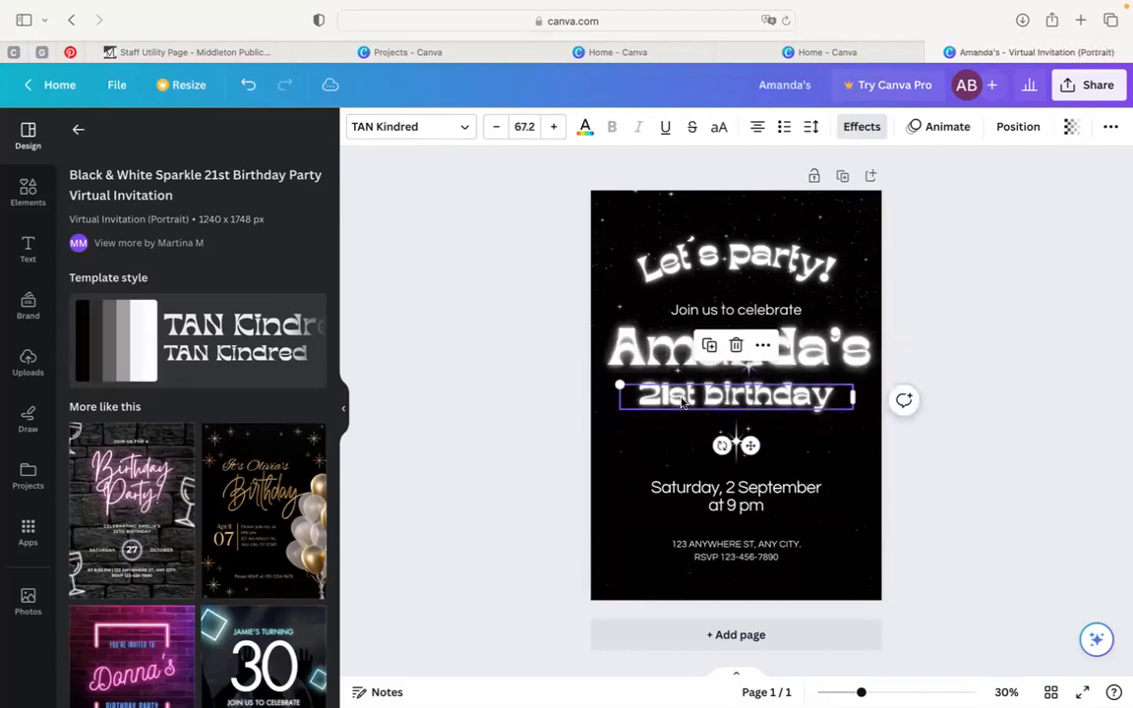
double_click(679, 405)
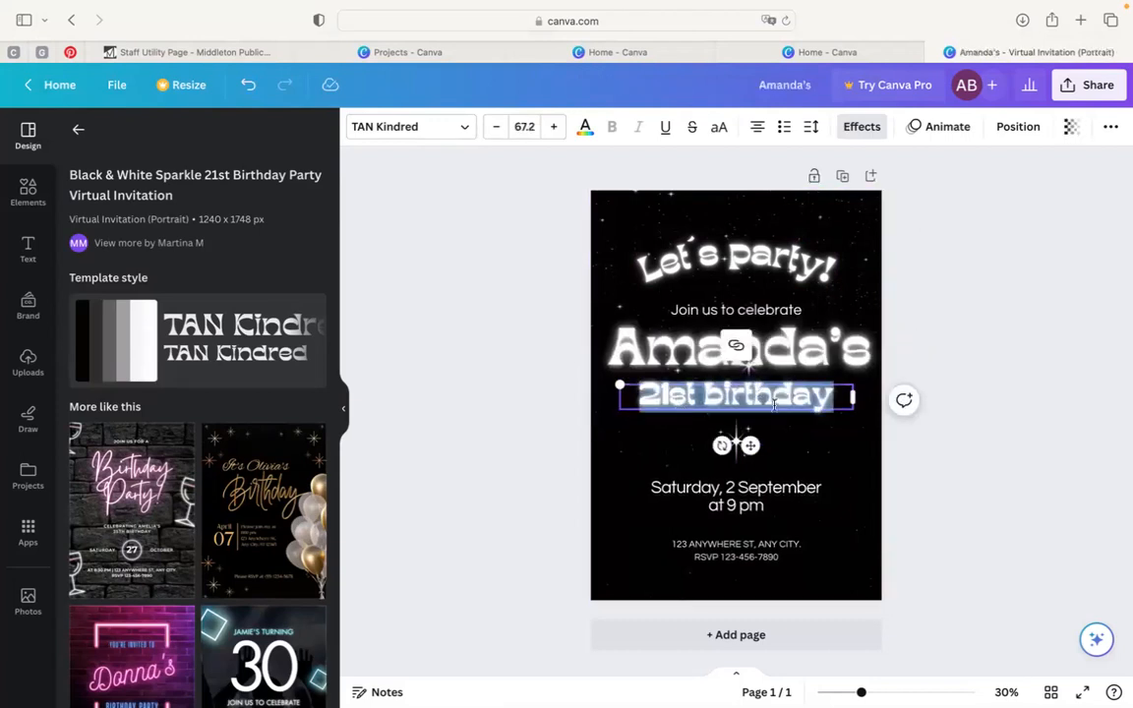
key(BackSpace)
text(bir)
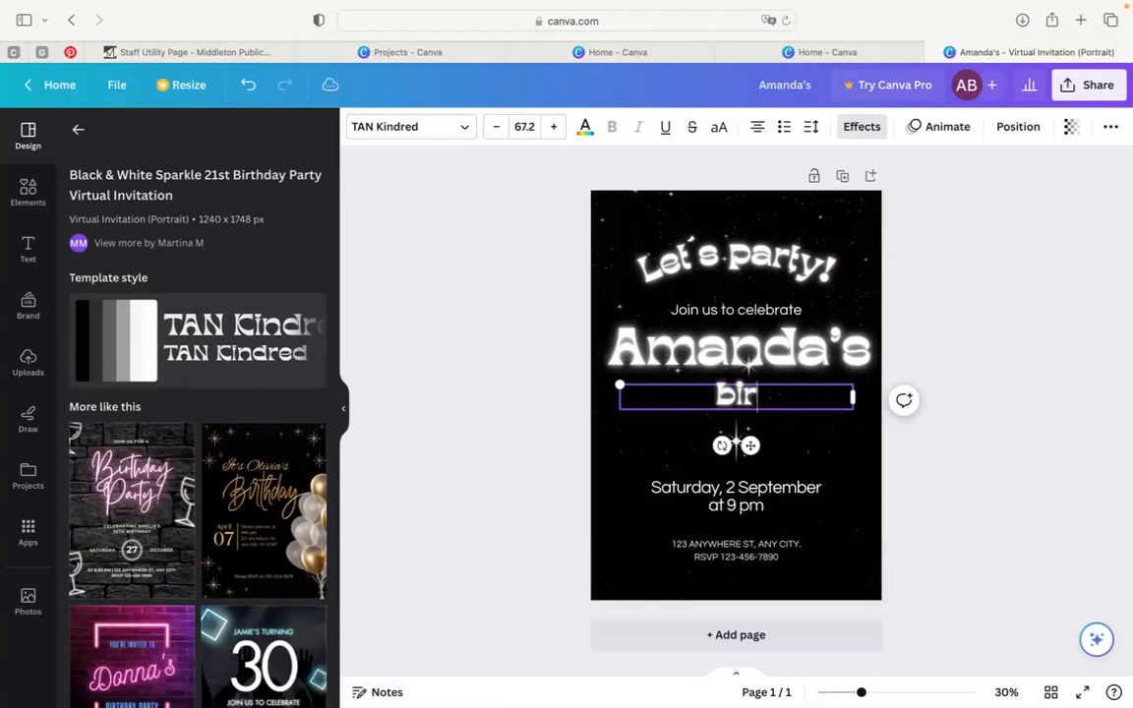
text(thday!)
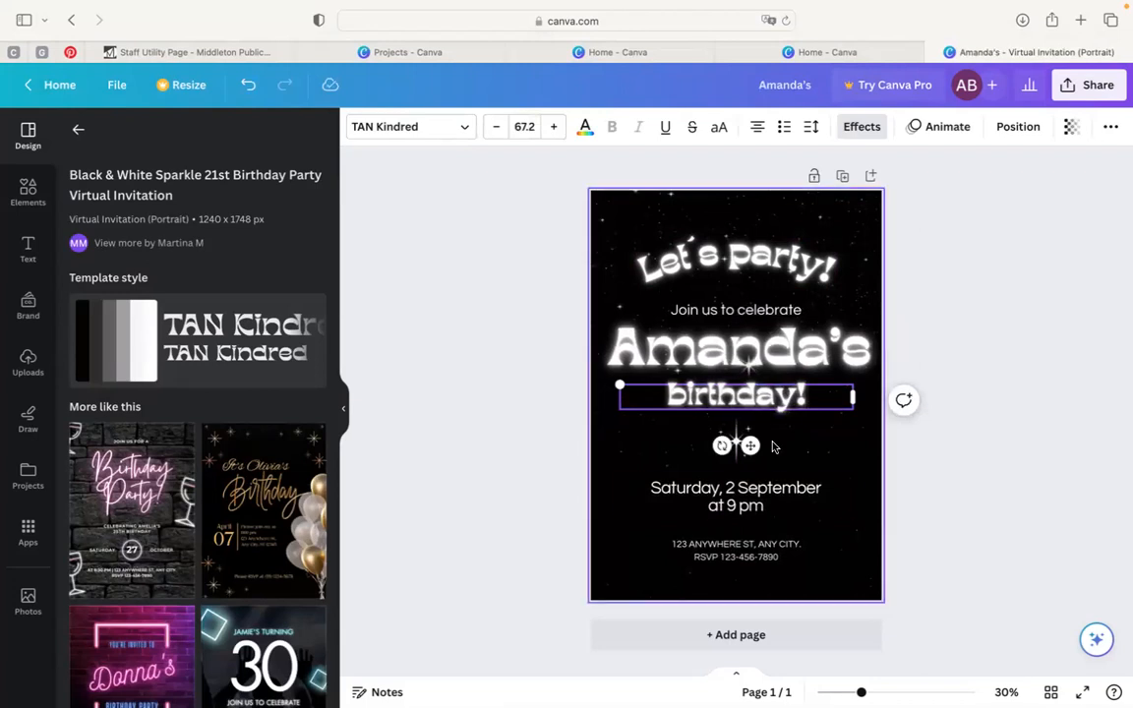
click(846, 460)
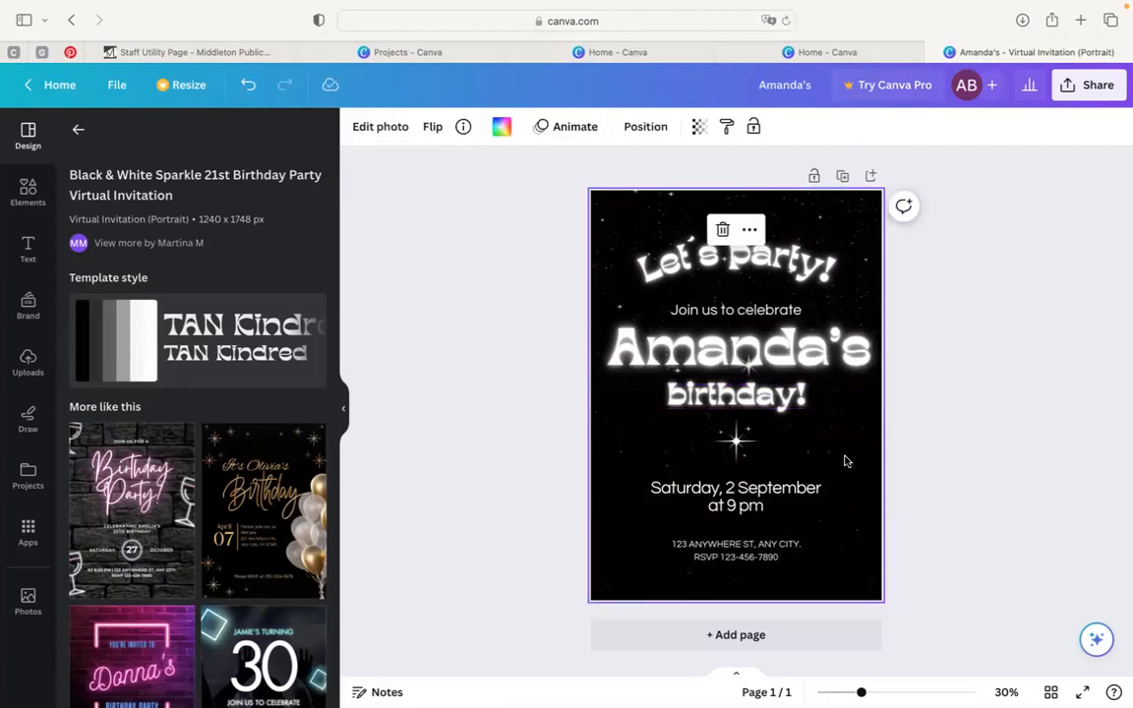
Step: View the available fonts for the name headline and set its font size to 114
click(758, 407)
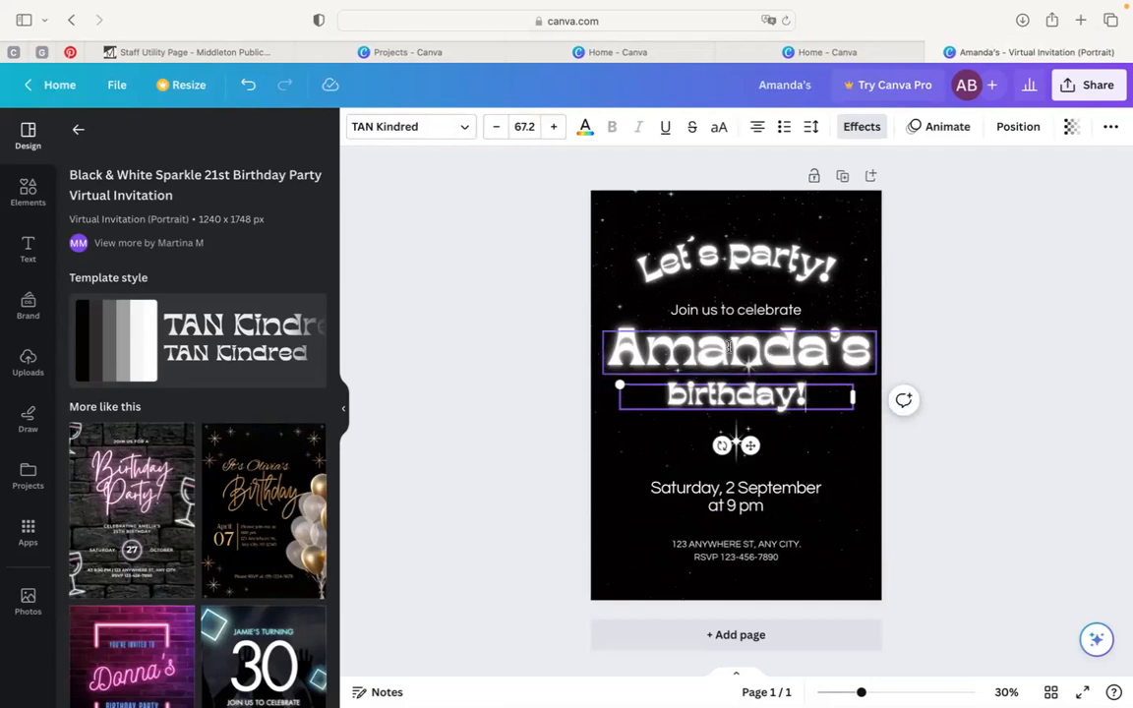
click(688, 344)
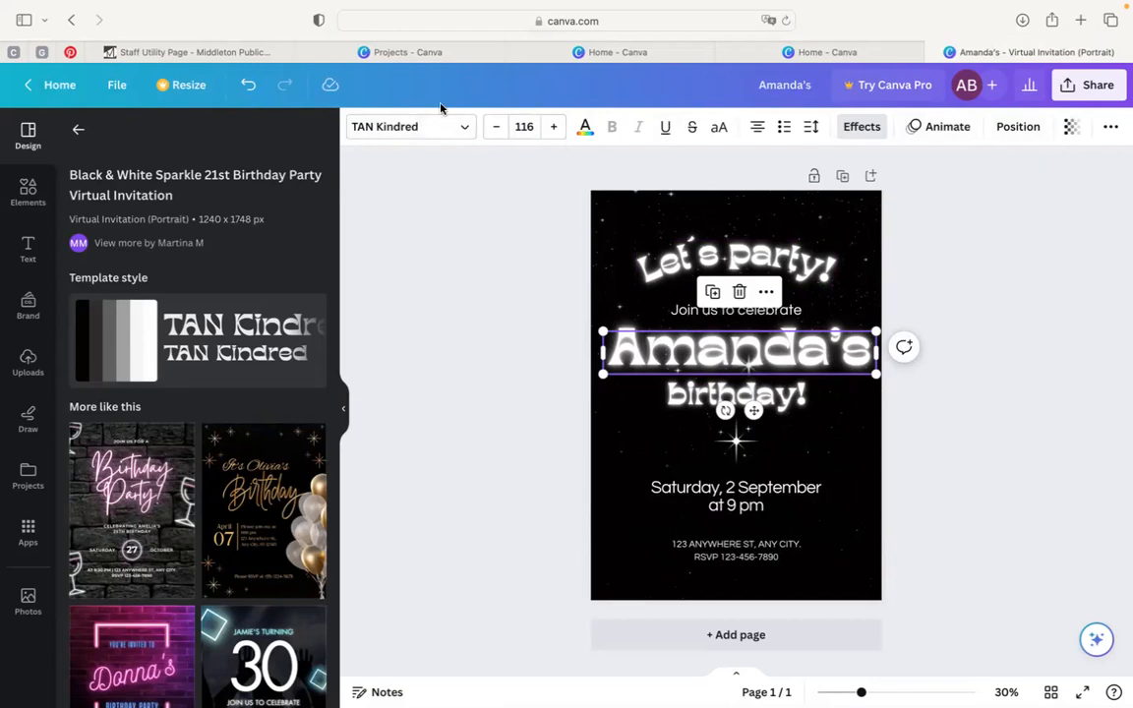
click(463, 130)
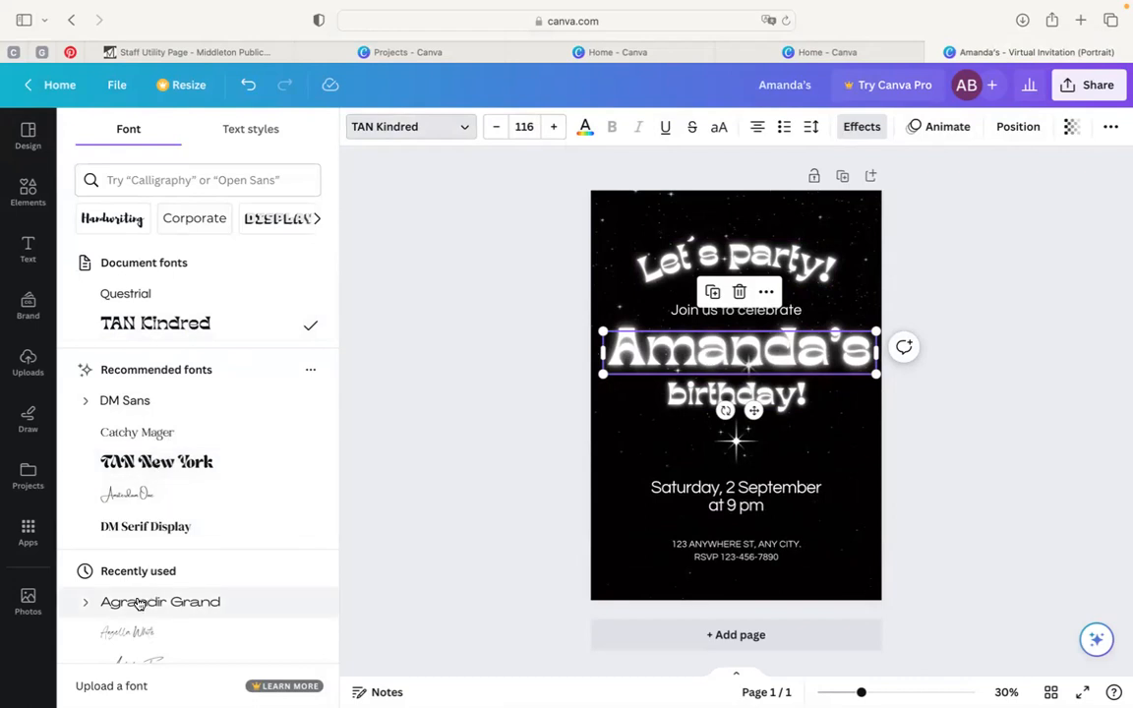
click(555, 129)
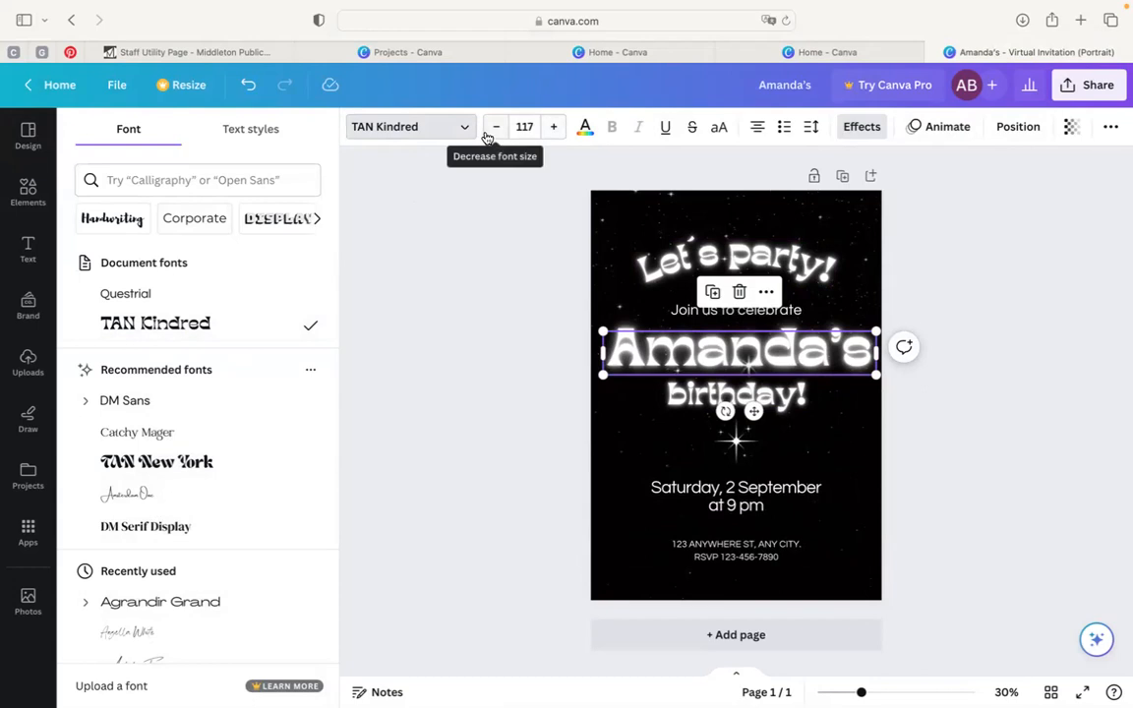
click(496, 133)
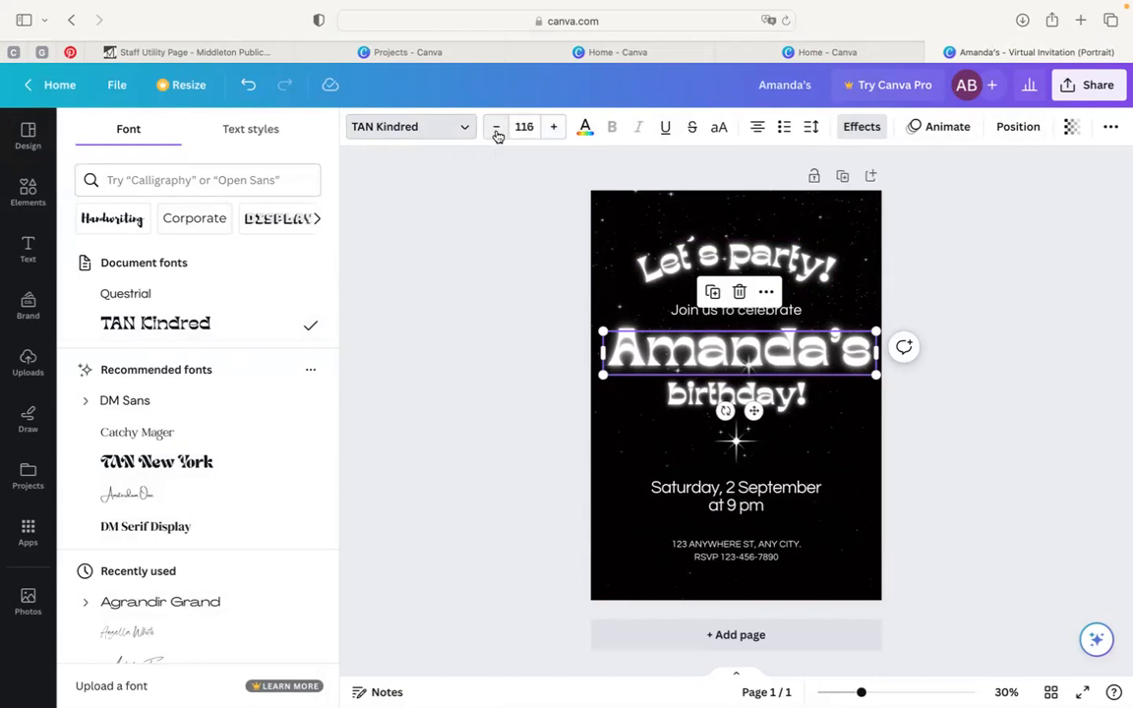
click(496, 134)
click(496, 133)
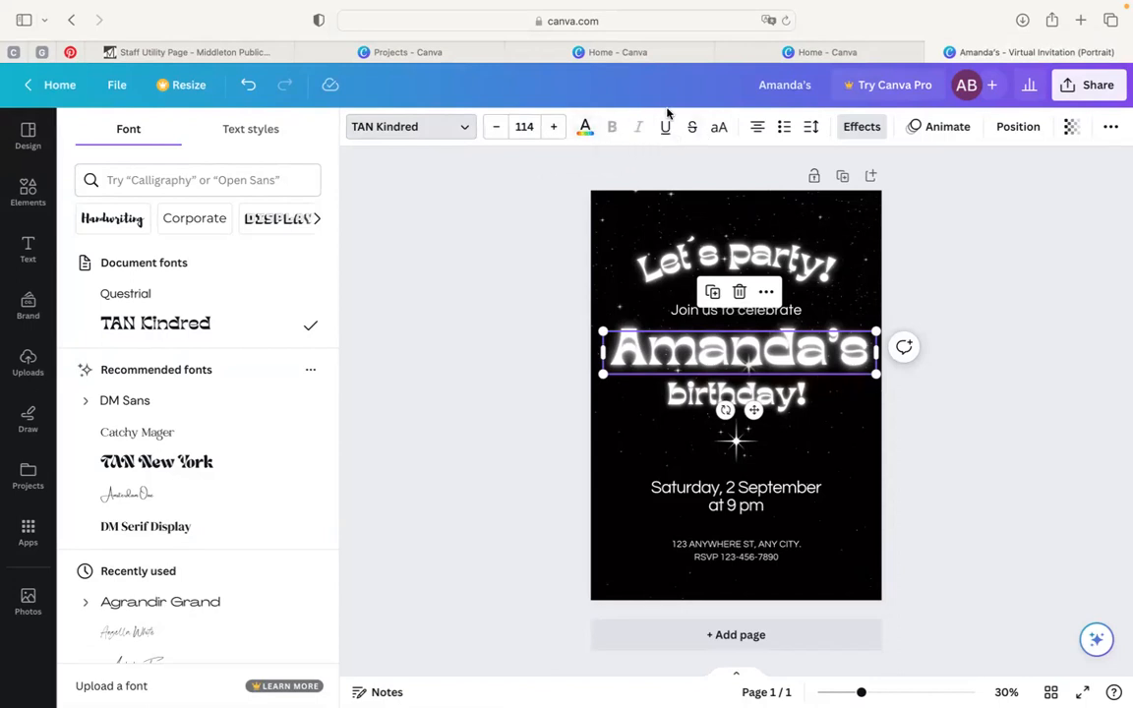
Step: Try left alignment on the name headline, restore its centering, and view the text animation options
click(762, 131)
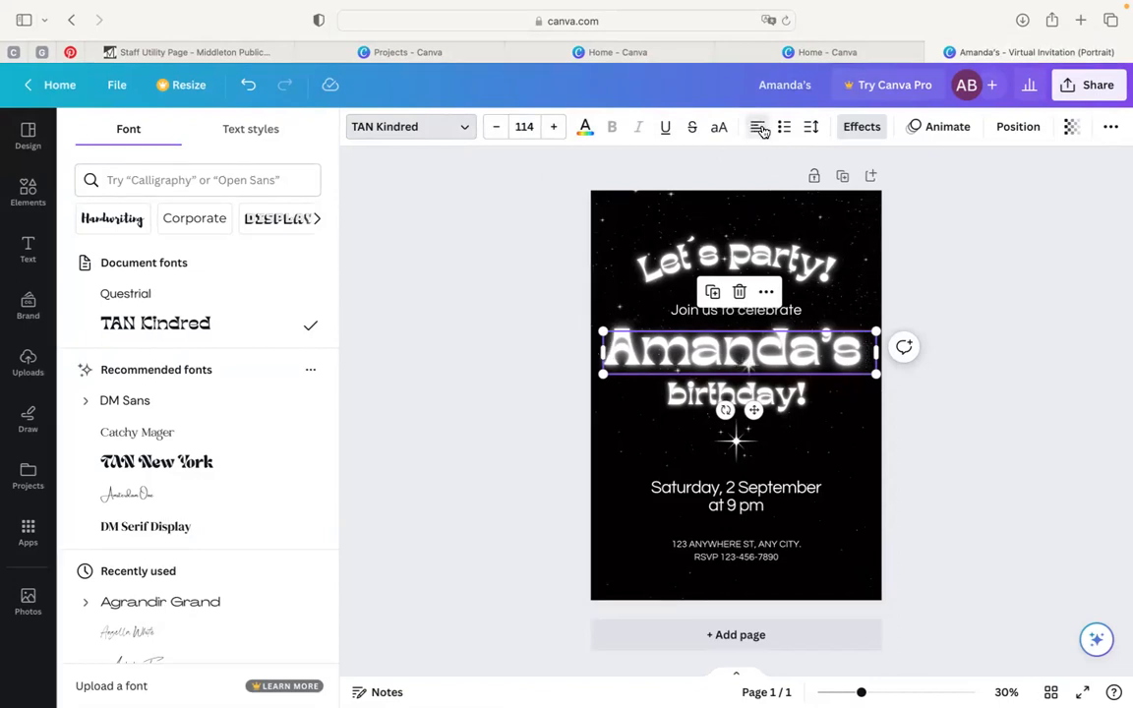
click(762, 130)
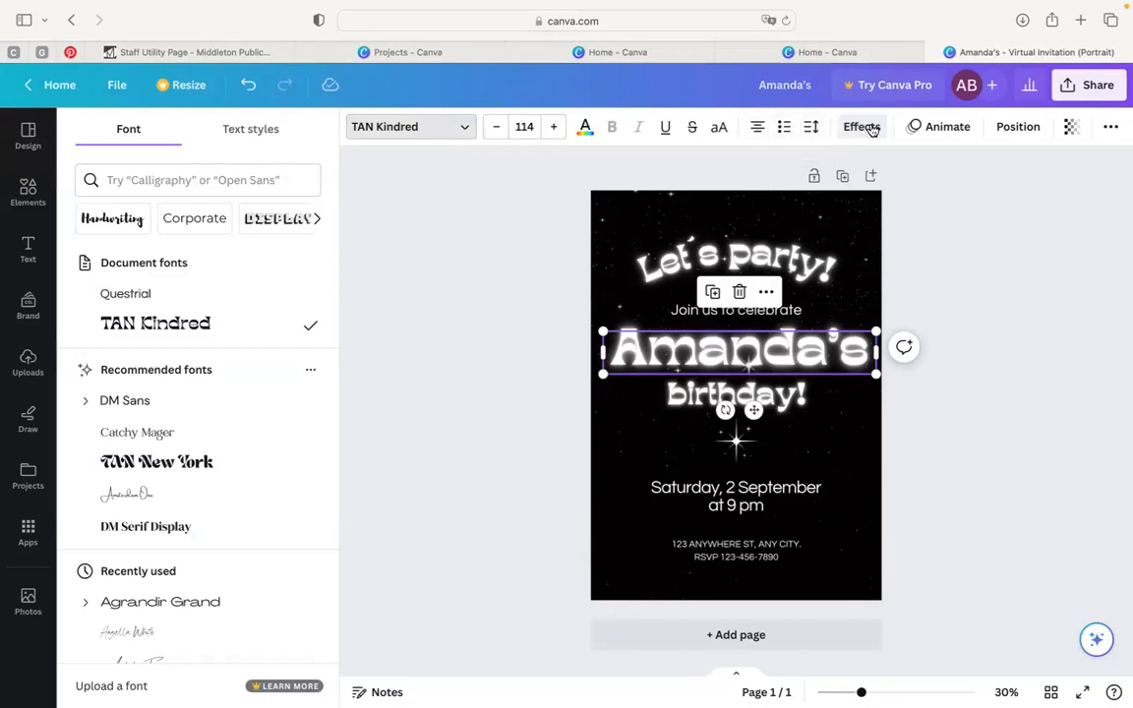
click(949, 129)
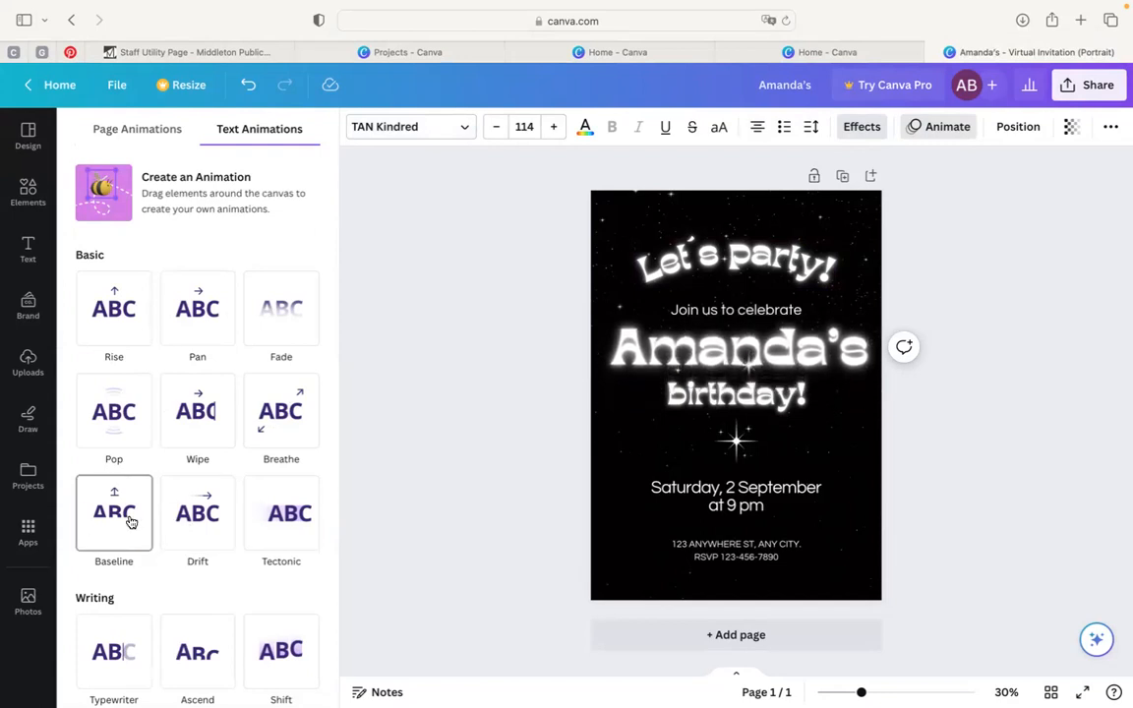
Step: Examine the position and page alignment settings for the name, the background, "Let's party!" and "Join us to celebrate"
click(1018, 128)
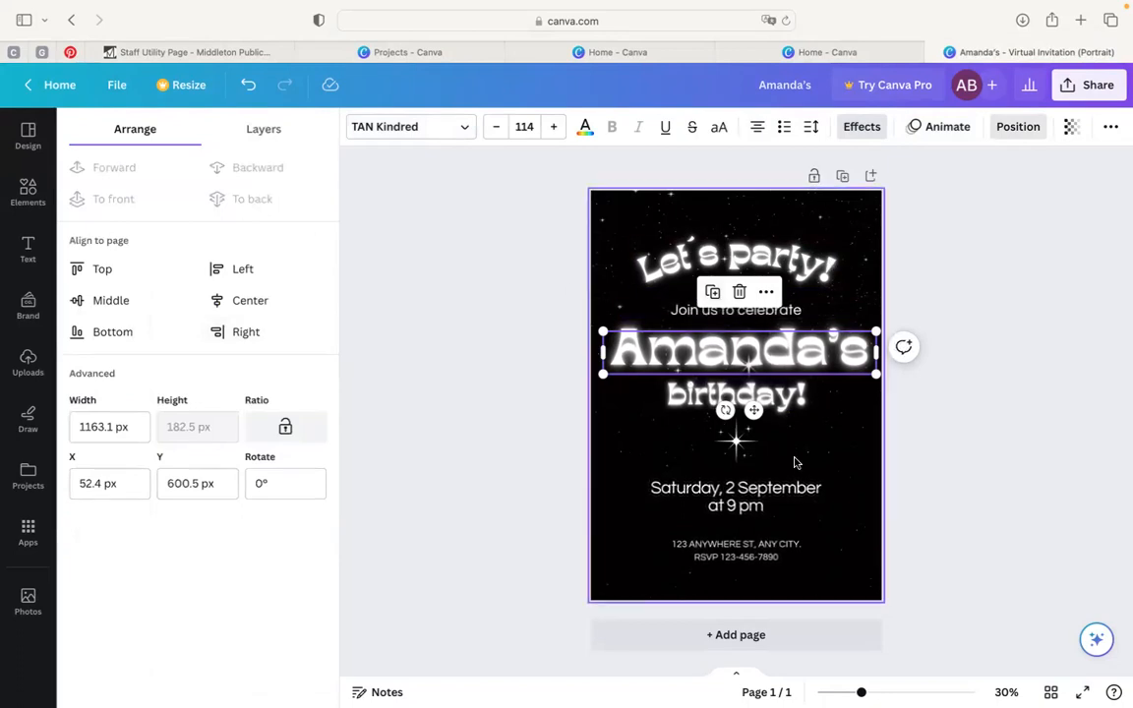
click(661, 216)
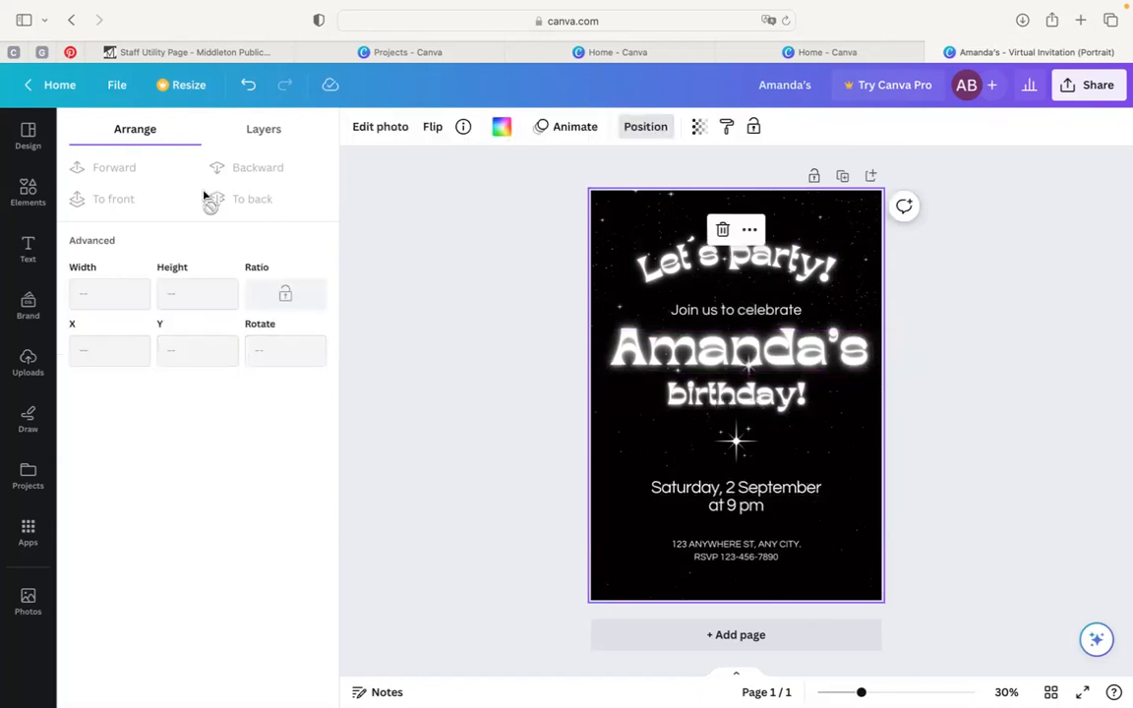
click(673, 271)
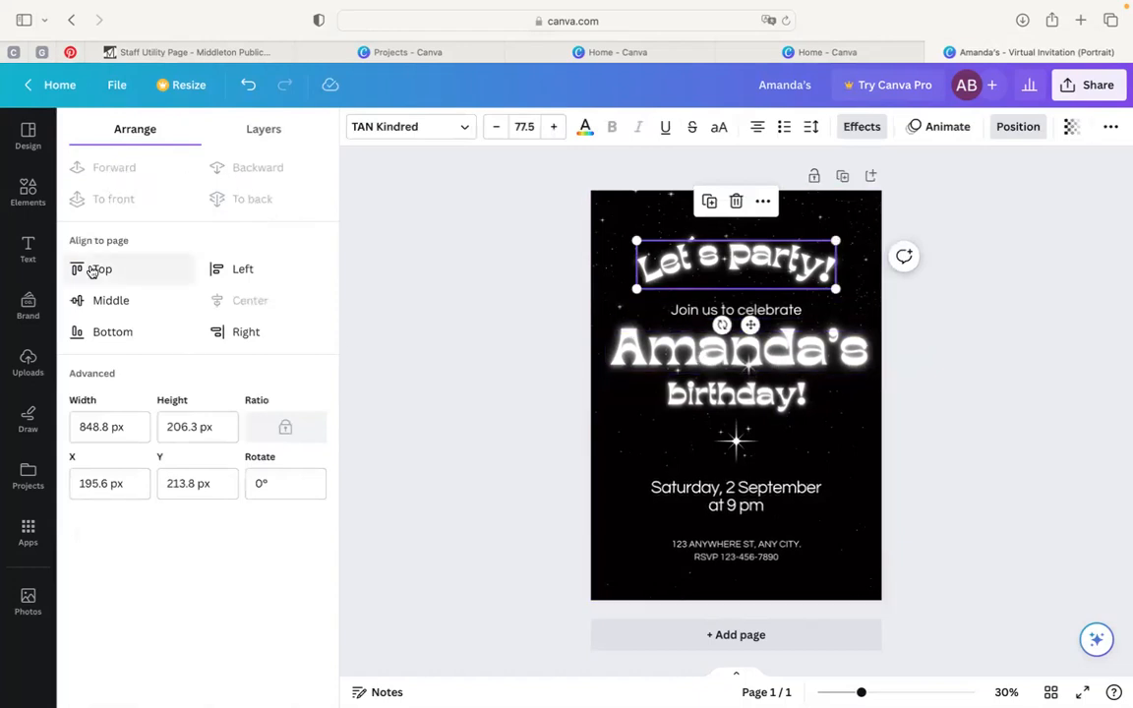
click(708, 306)
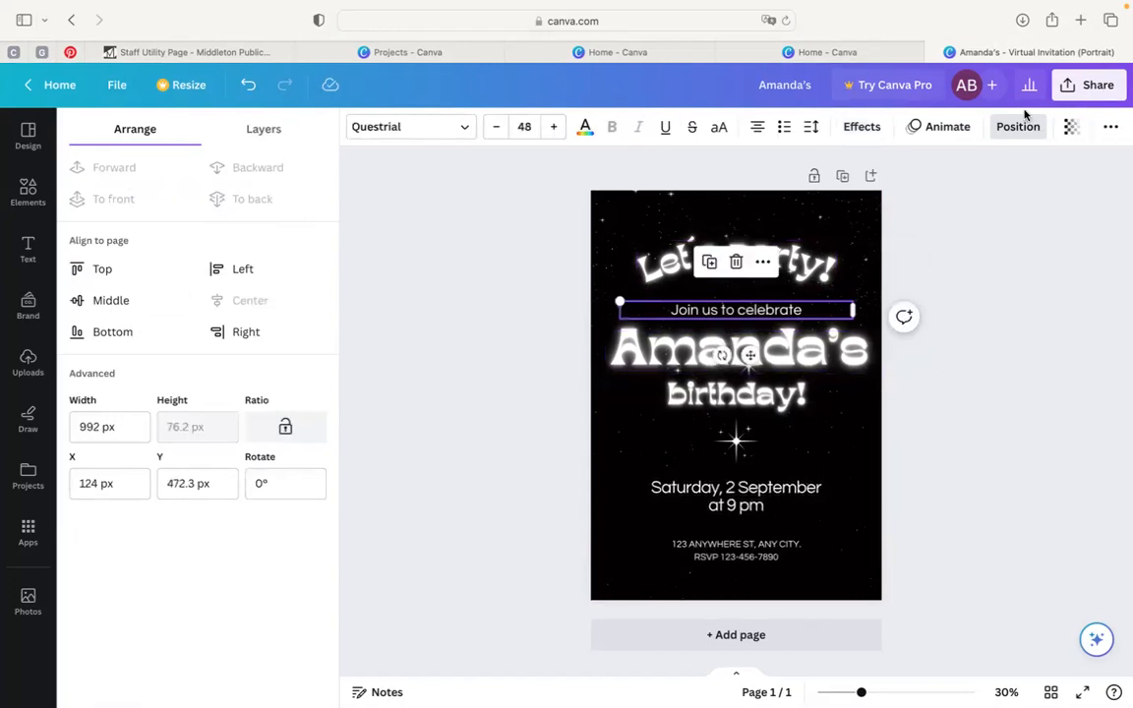
Step: Check the transparency setting of the name headline and leave it by selecting the page background
click(716, 366)
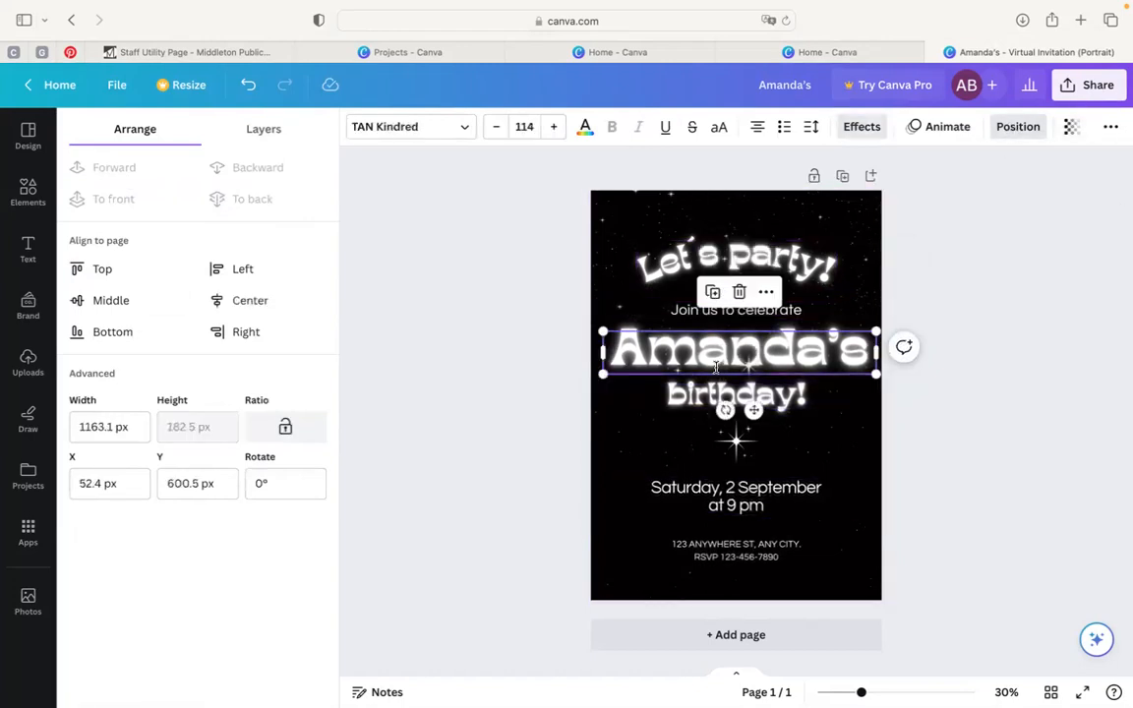
click(1070, 128)
click(840, 220)
click(840, 220)
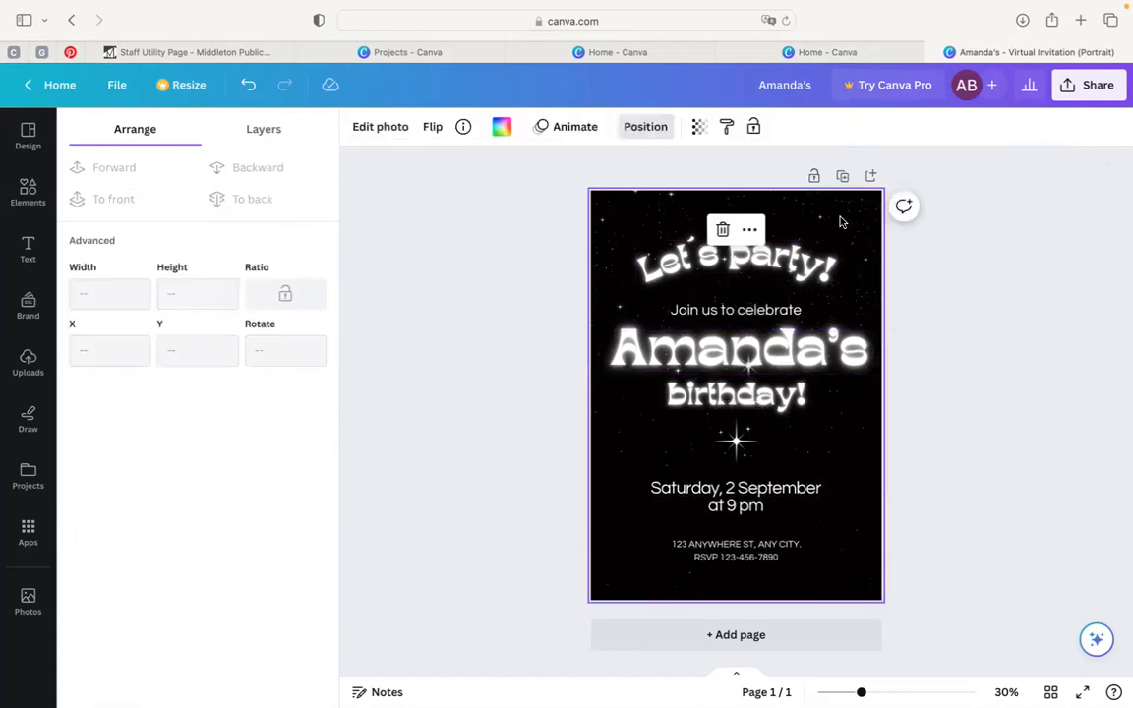
Step: Set the transparency of the invitation's starry background photo to 63 and deselect it
click(698, 126)
drag(700, 194, 764, 196)
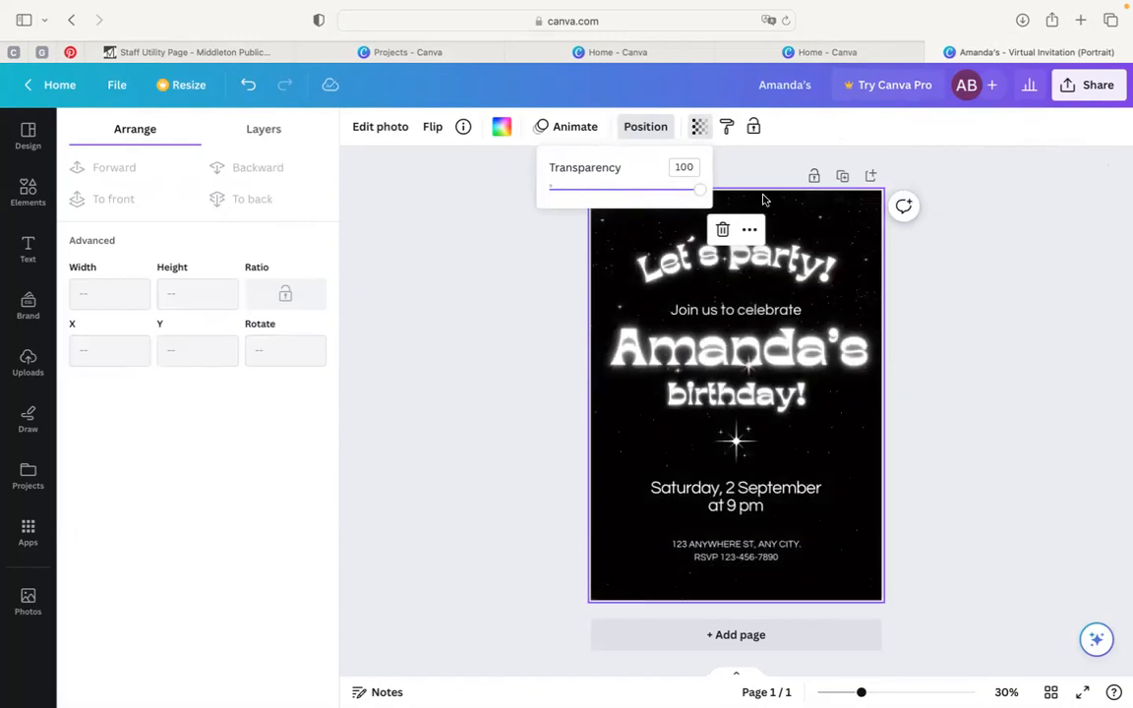
drag(700, 195, 645, 196)
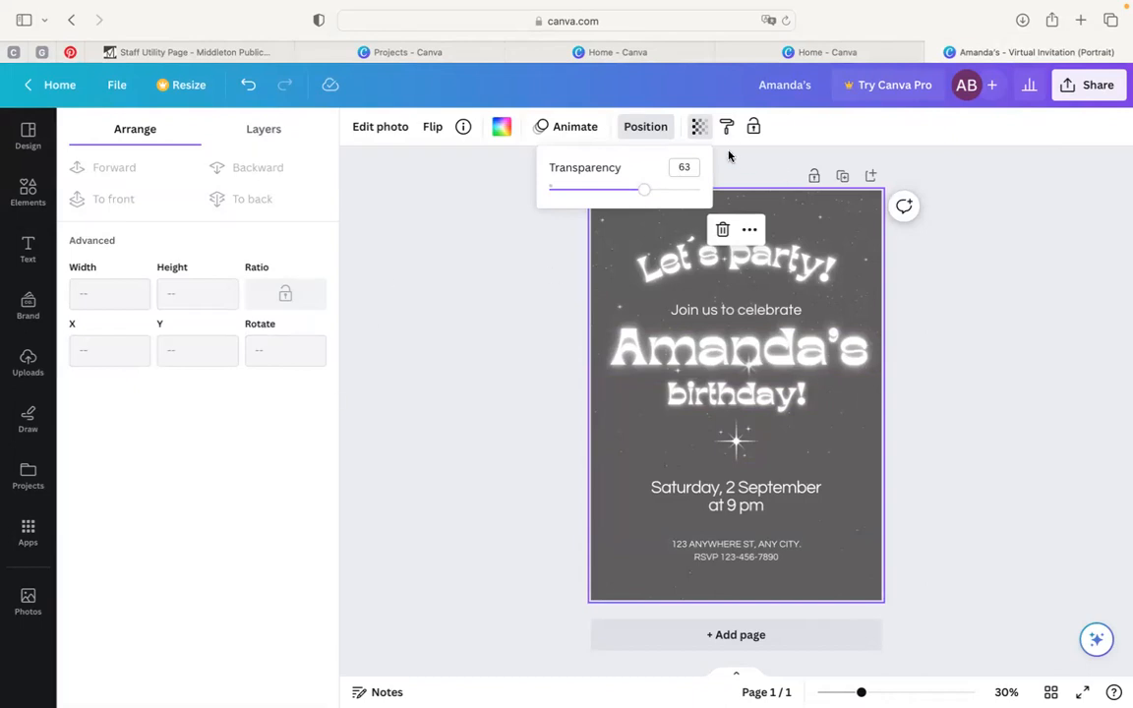
click(934, 149)
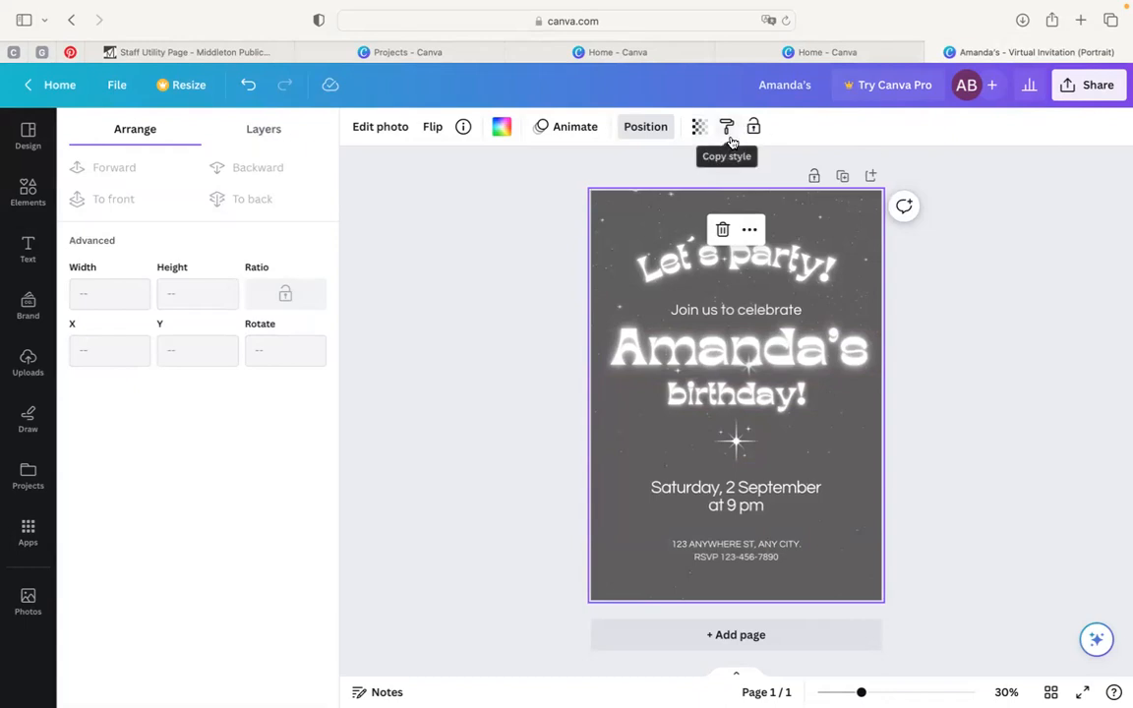
mouse_move(285, 8)
click(455, 369)
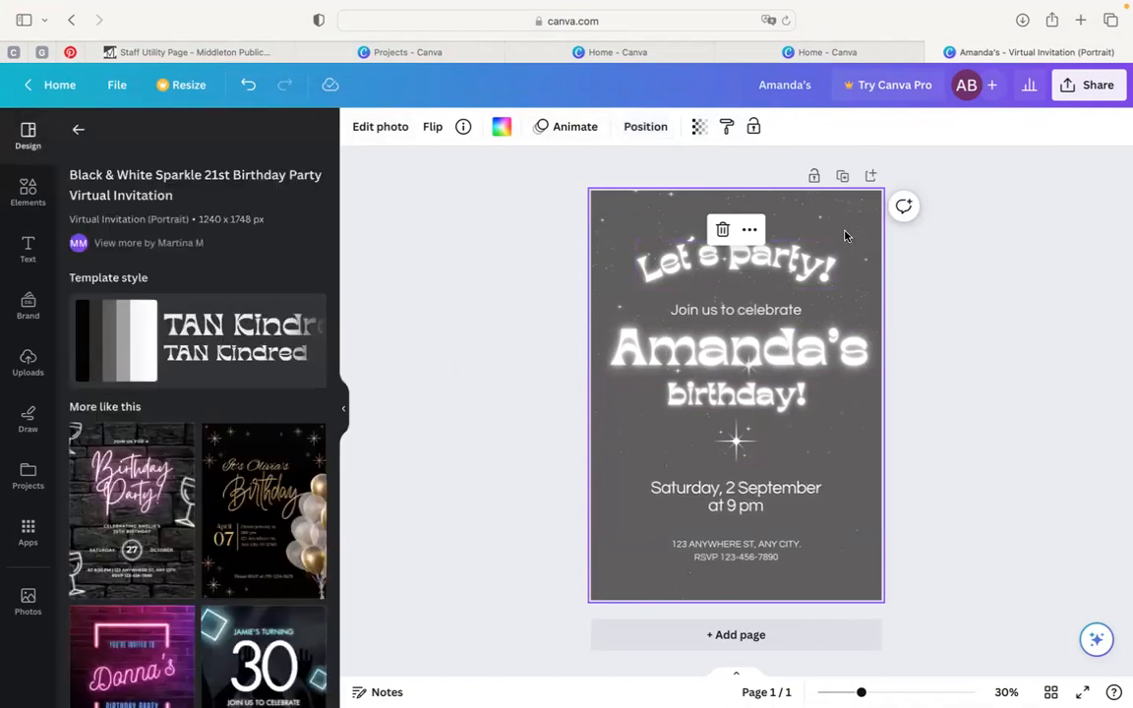
key(Escape)
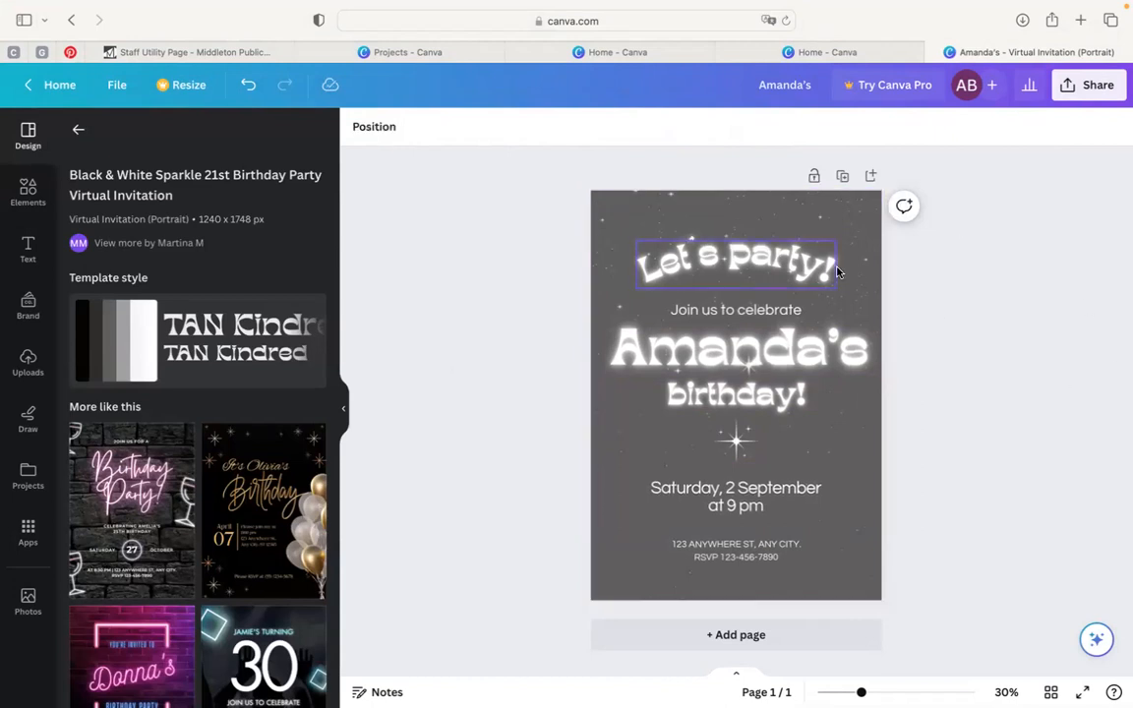
Step: Add the gold shooting-stars graphic from the elements, shrink it, and place it to the right of the white sparkle beneath "birthday!"
click(30, 199)
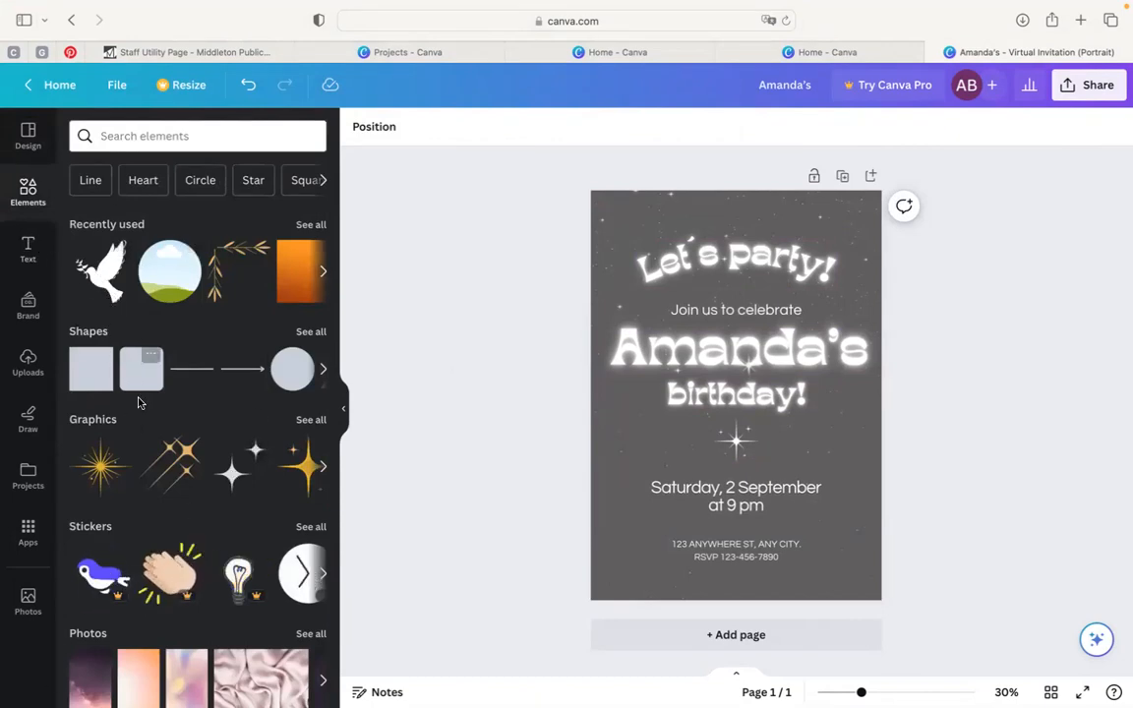
scroll(252, 420, down, 1)
scroll(252, 421, down, 2)
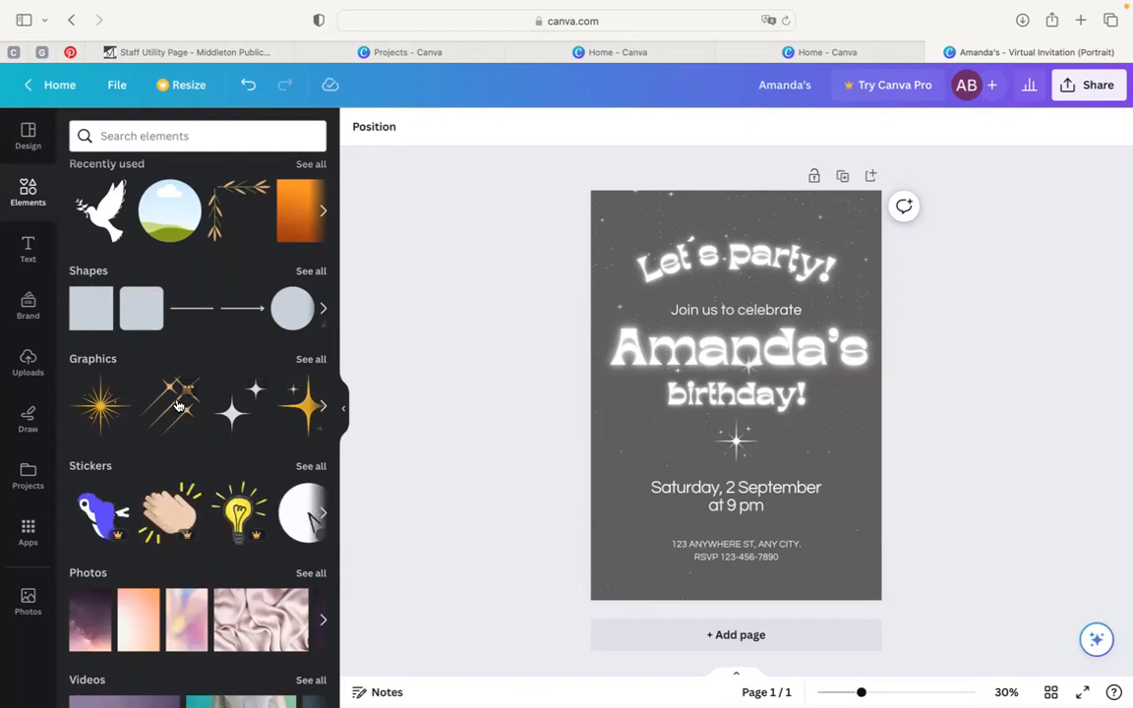
click(178, 405)
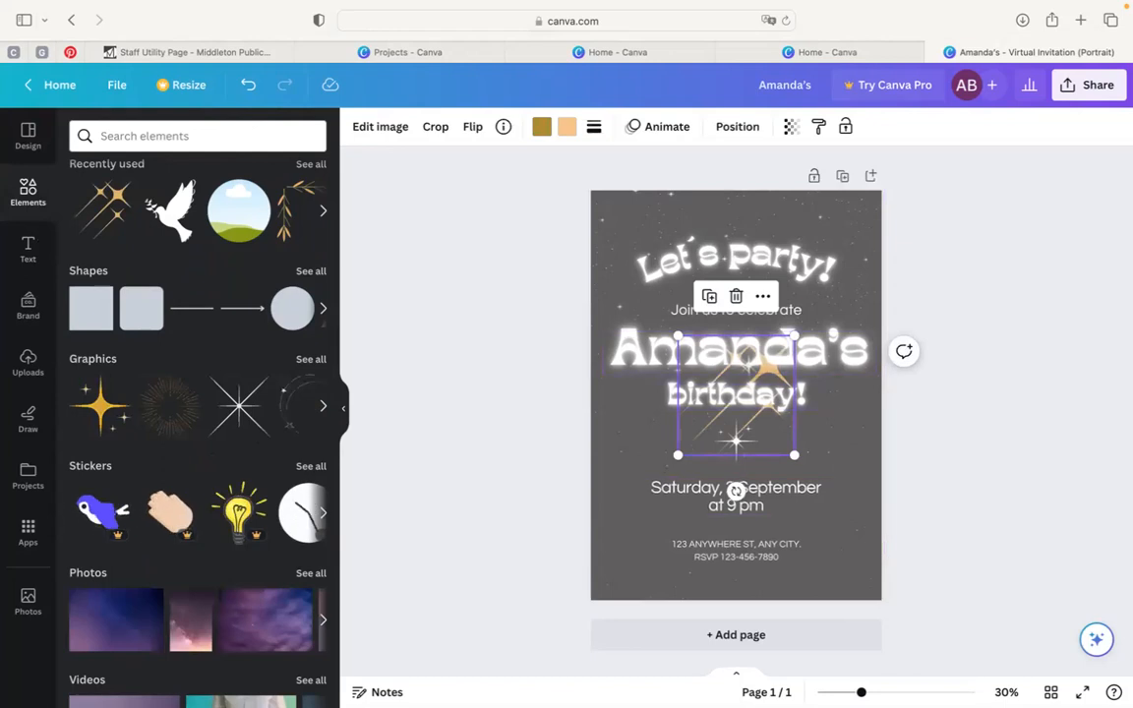
mouse_move(488, 679)
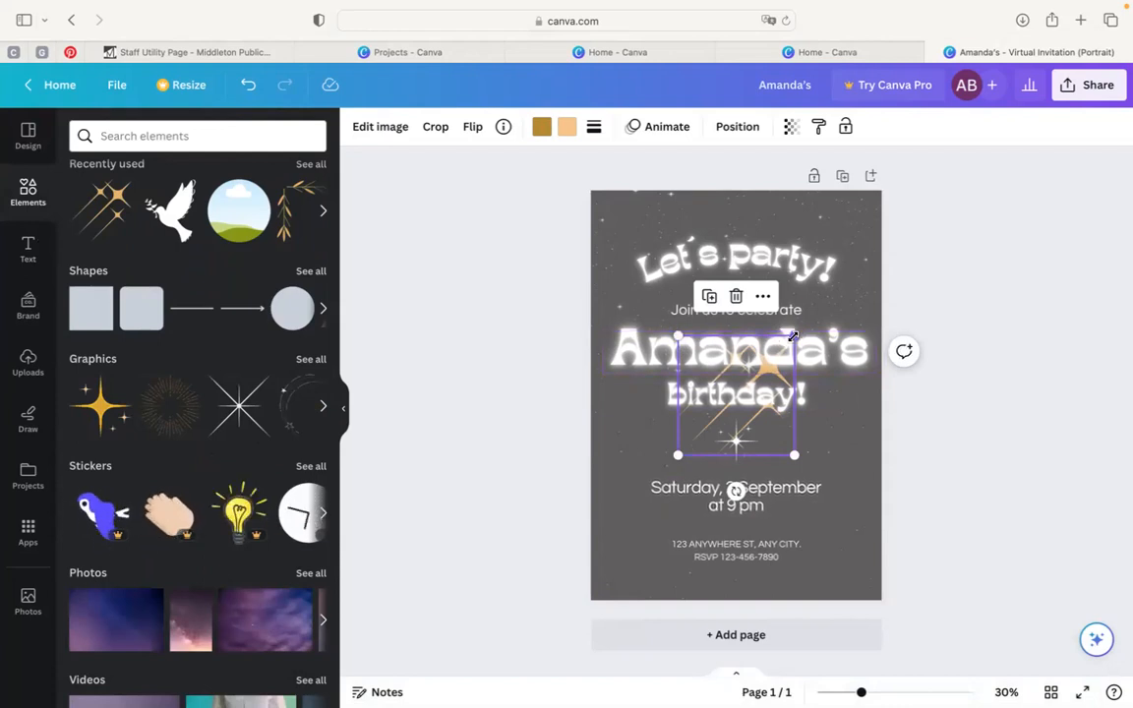
drag(794, 336, 719, 413)
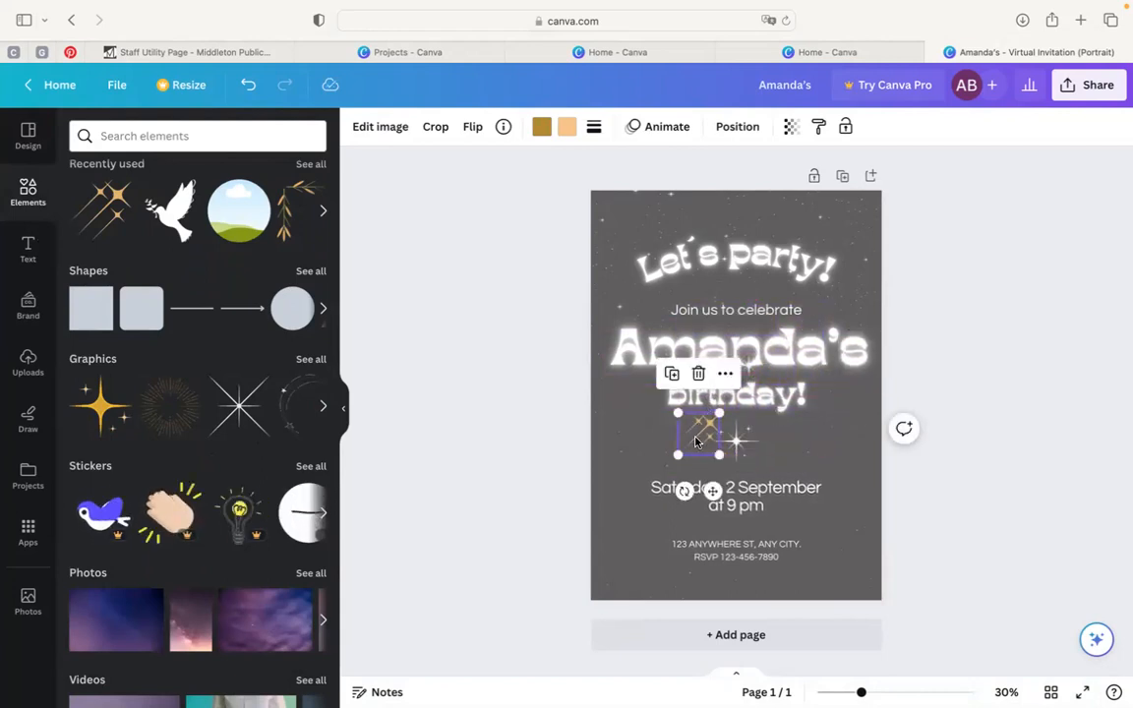
drag(692, 431, 829, 431)
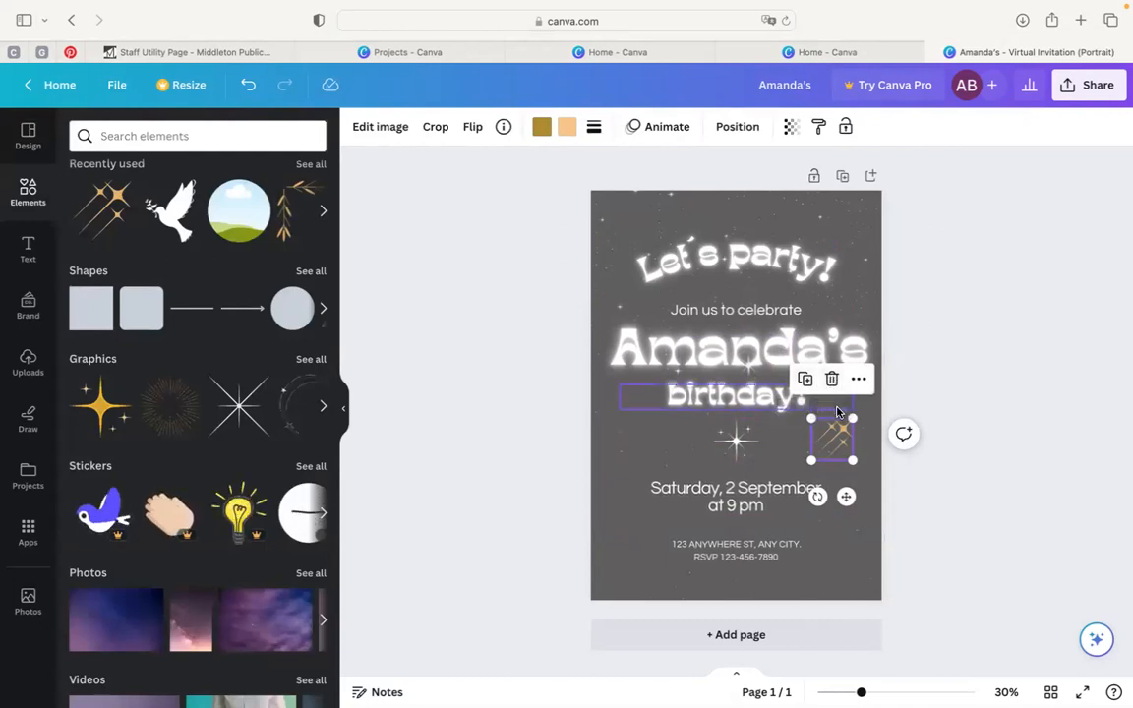
Step: Duplicate the gold shooting-stars graphic and place the copy on the opposite side of the white sparkle
click(806, 380)
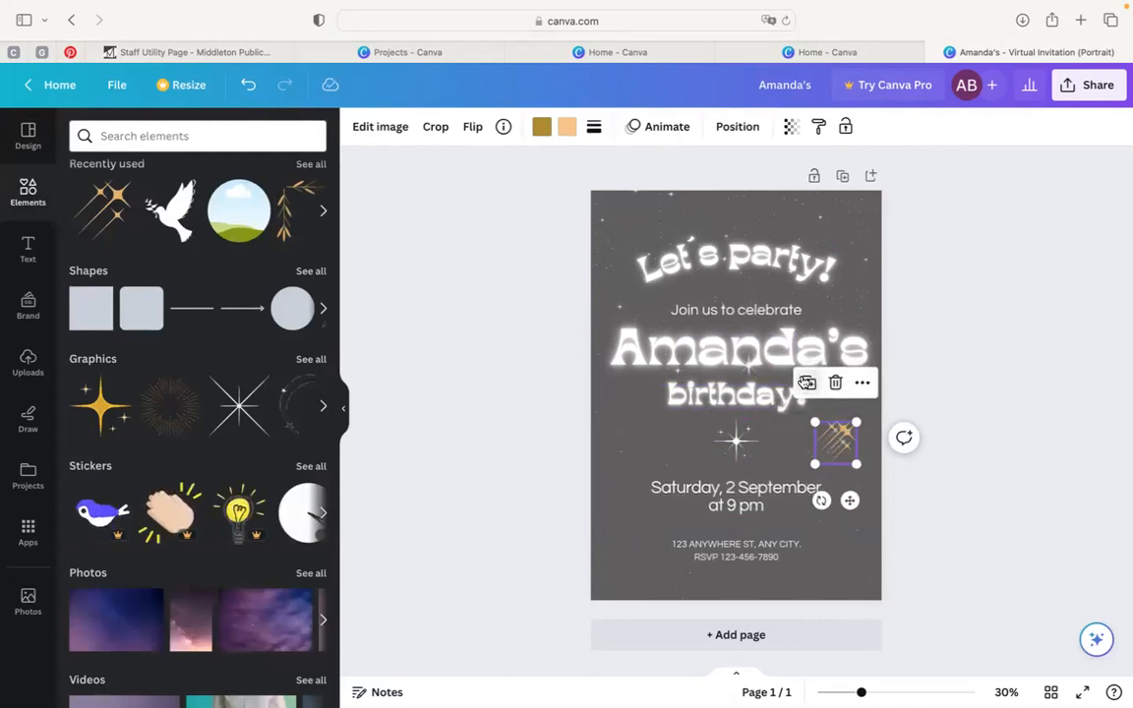
drag(837, 444, 654, 447)
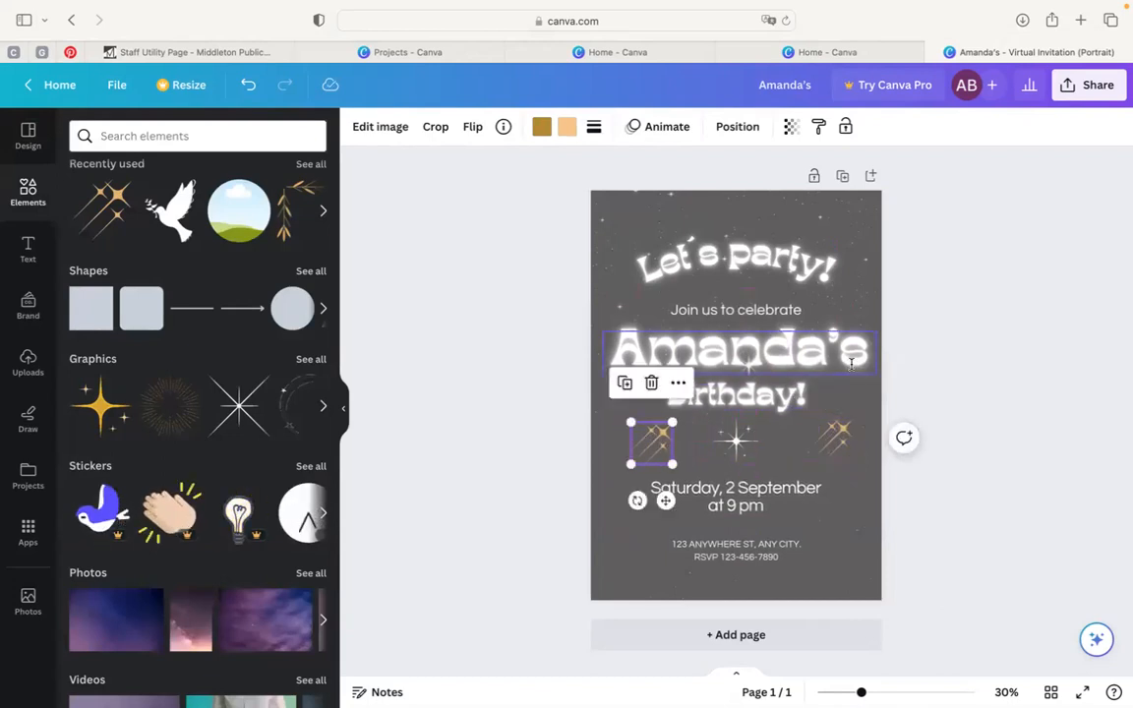
click(858, 223)
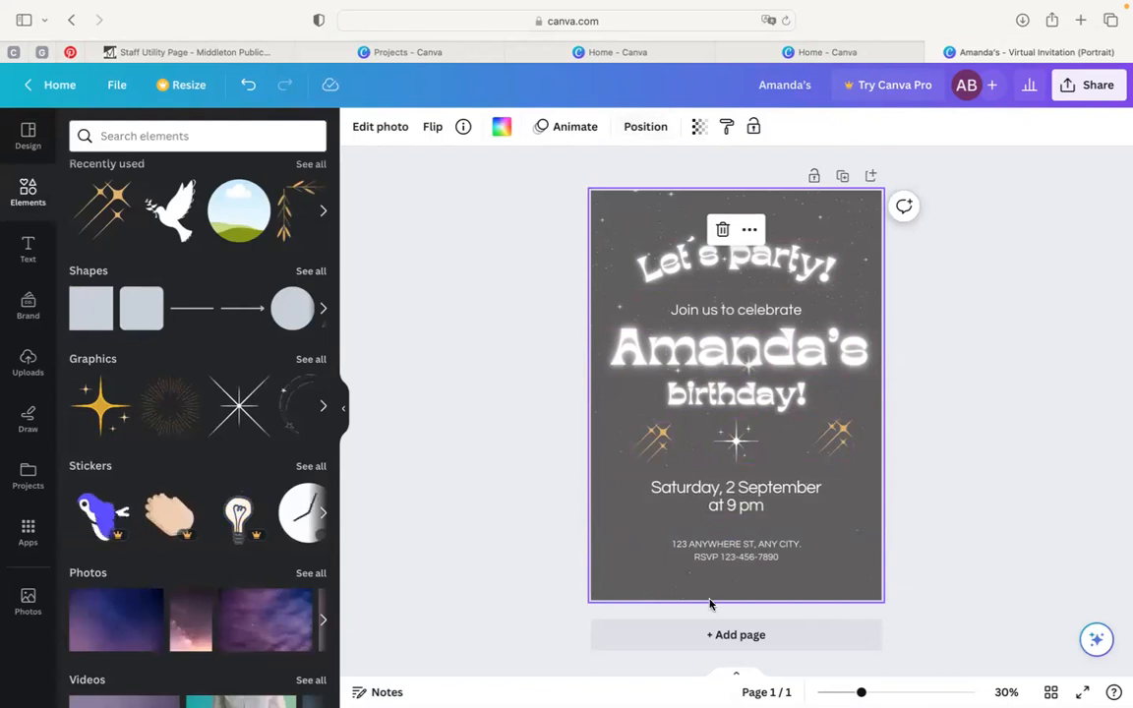
Step: Delete the white sparkle between the two gold shooting-stars graphics
click(735, 552)
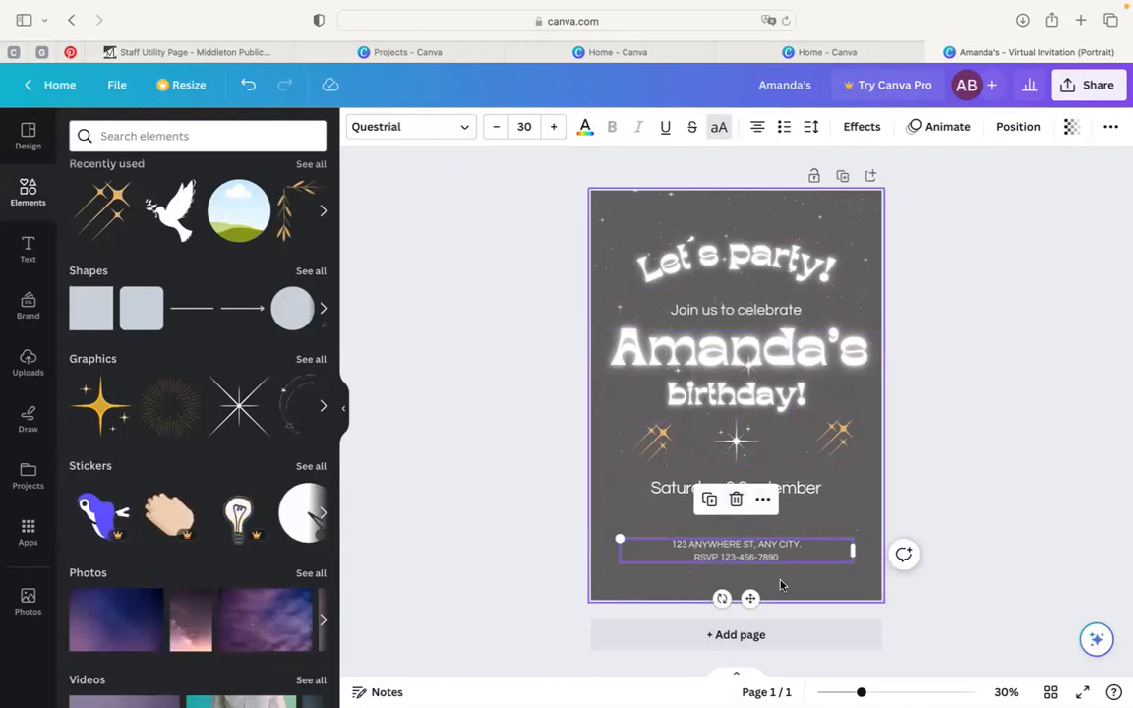
click(744, 449)
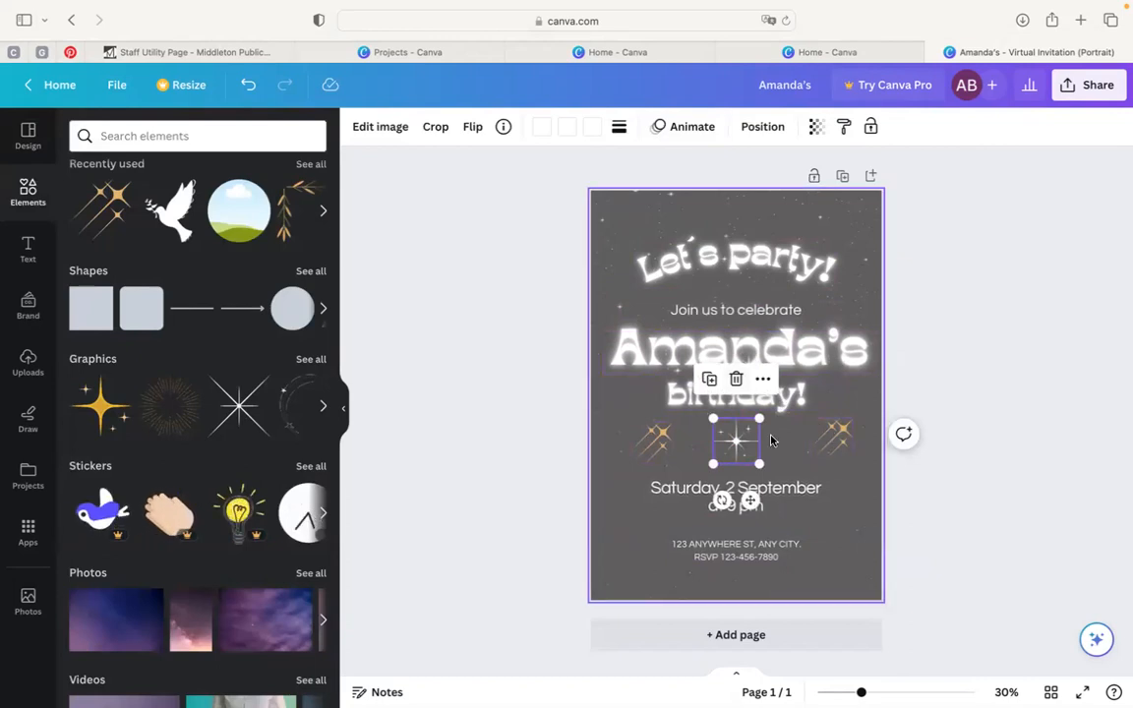
click(735, 379)
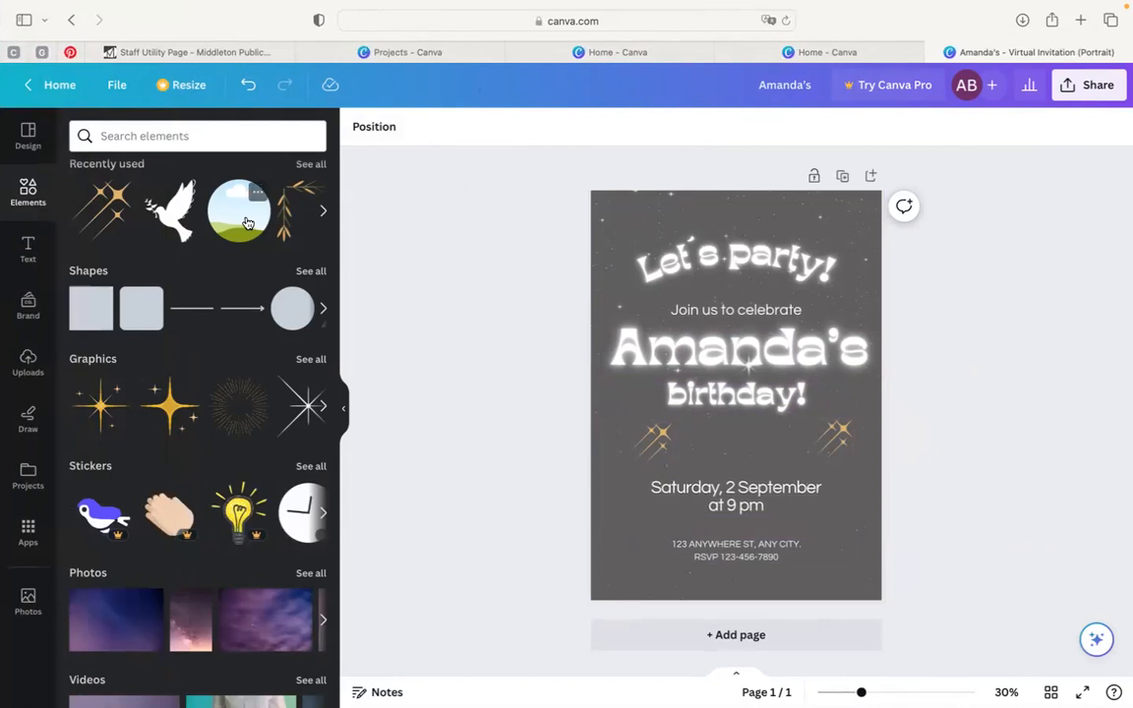
Step: View the file and saving options, and rename the design "Birthday invite"
click(116, 85)
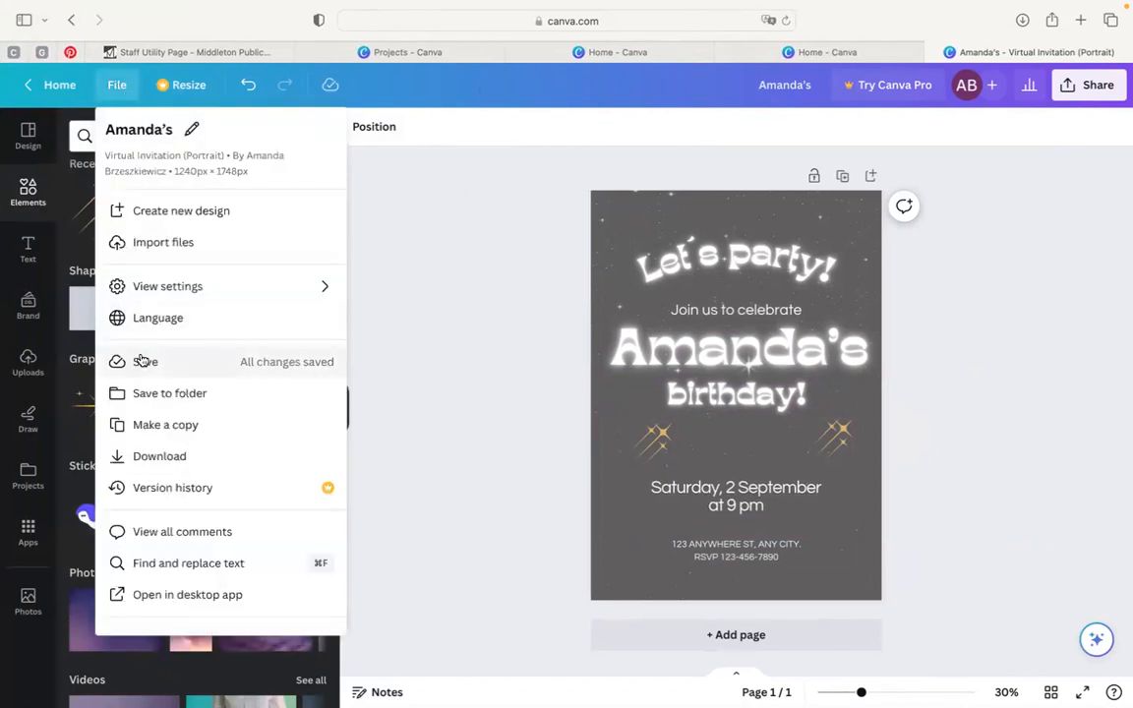
click(282, 369)
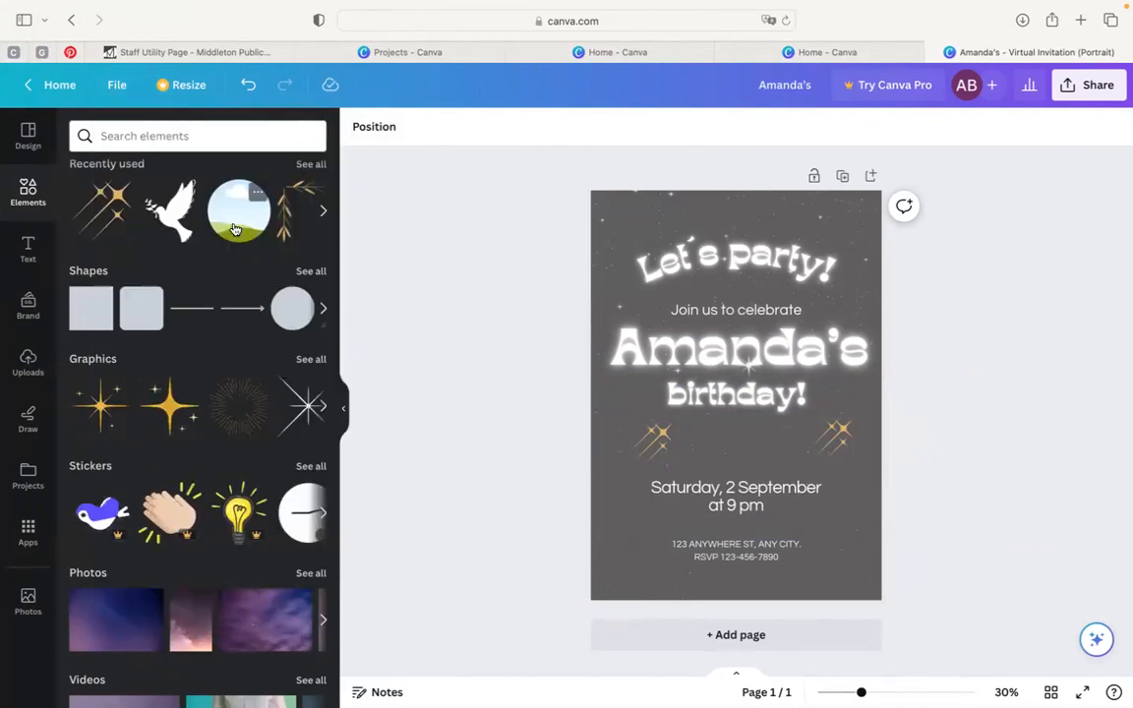
click(118, 87)
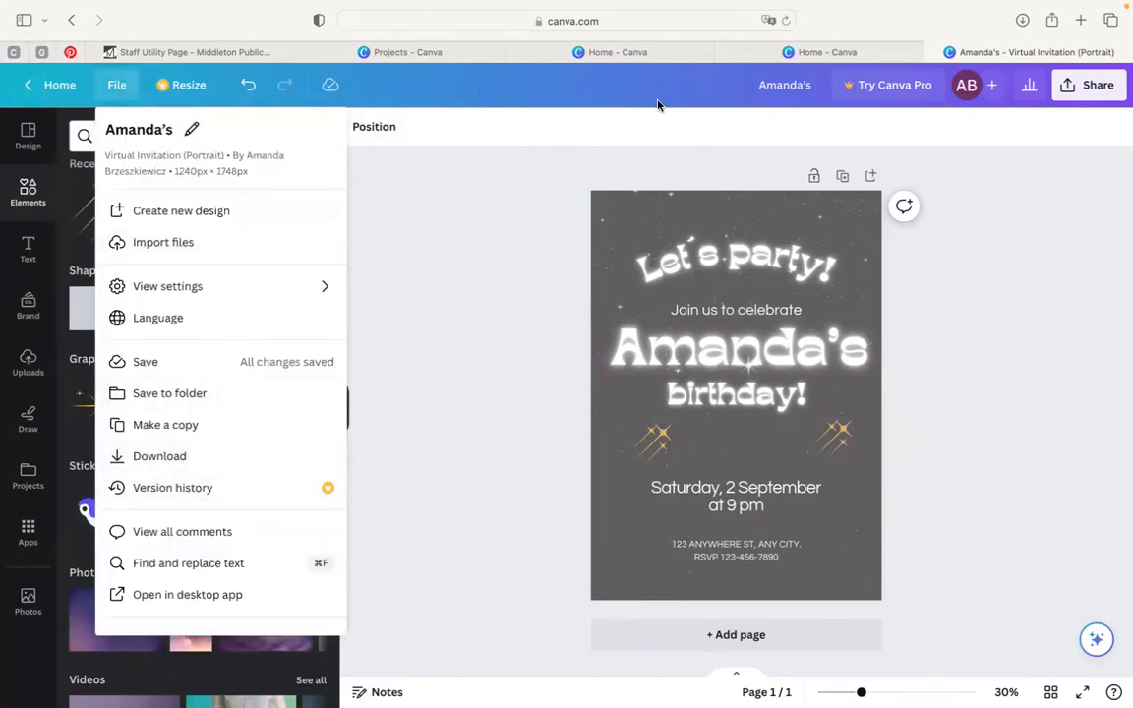
click(580, 202)
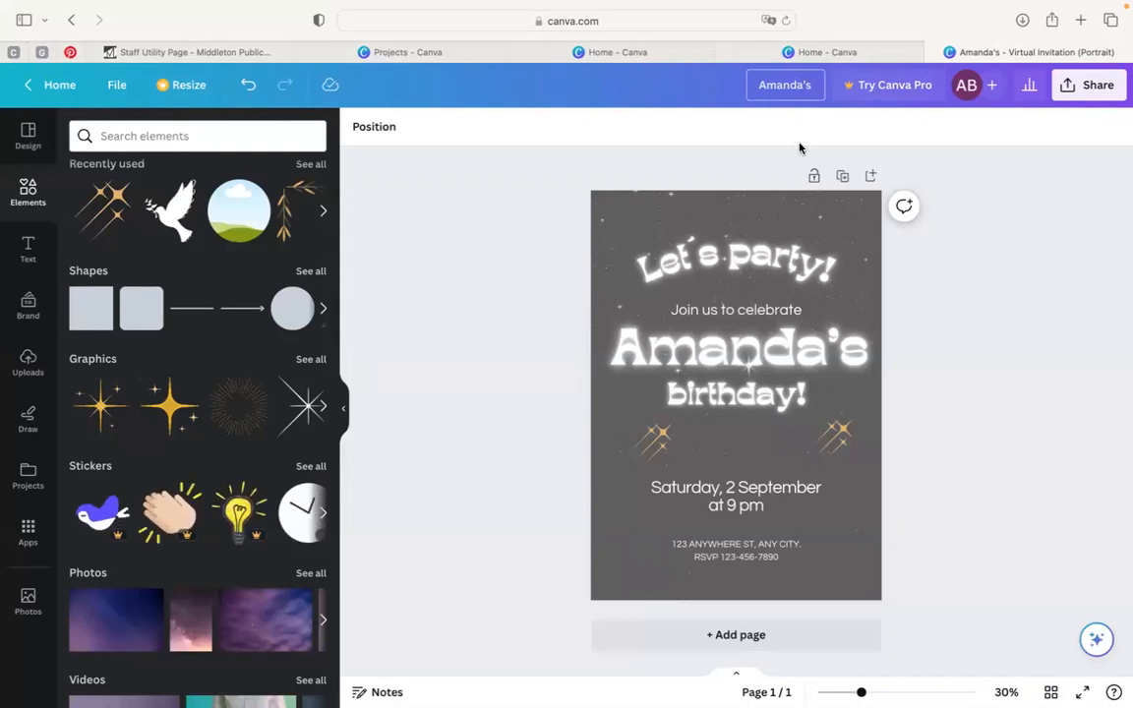
text(Birthday invite)
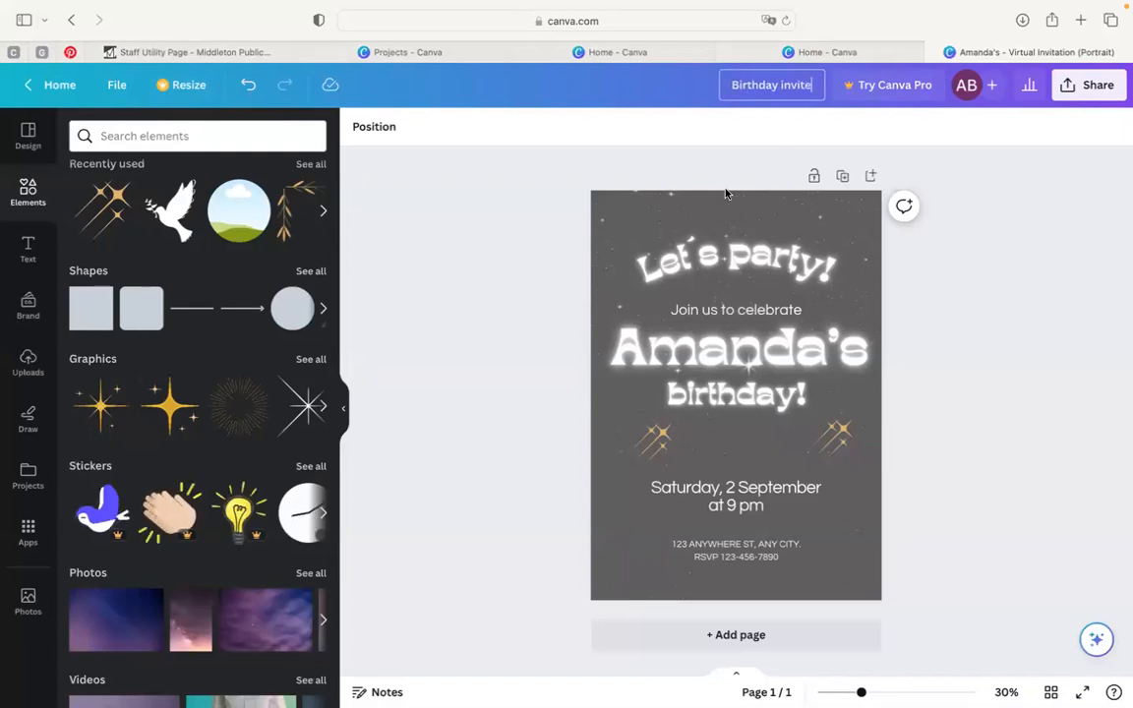
click(666, 126)
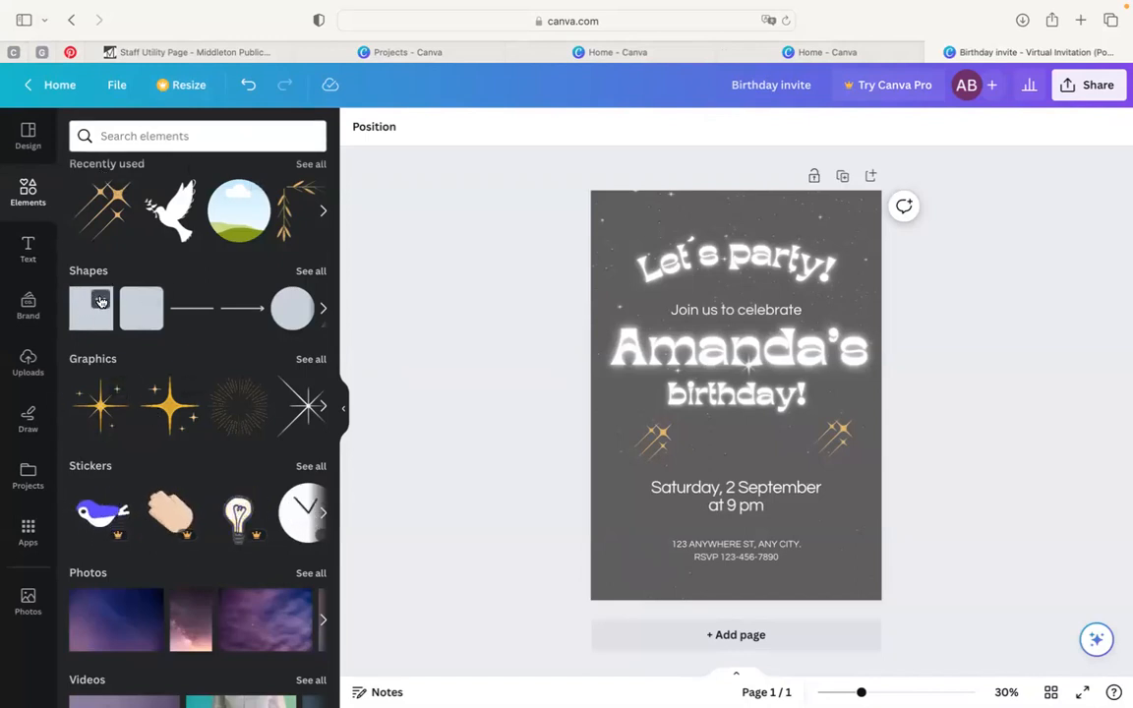
Step: Add a square shape and stretch it into a full-width block behind the date and address text, down to the page's lower edge
scroll(190, 322, down, 2)
scroll(190, 322, down, 4)
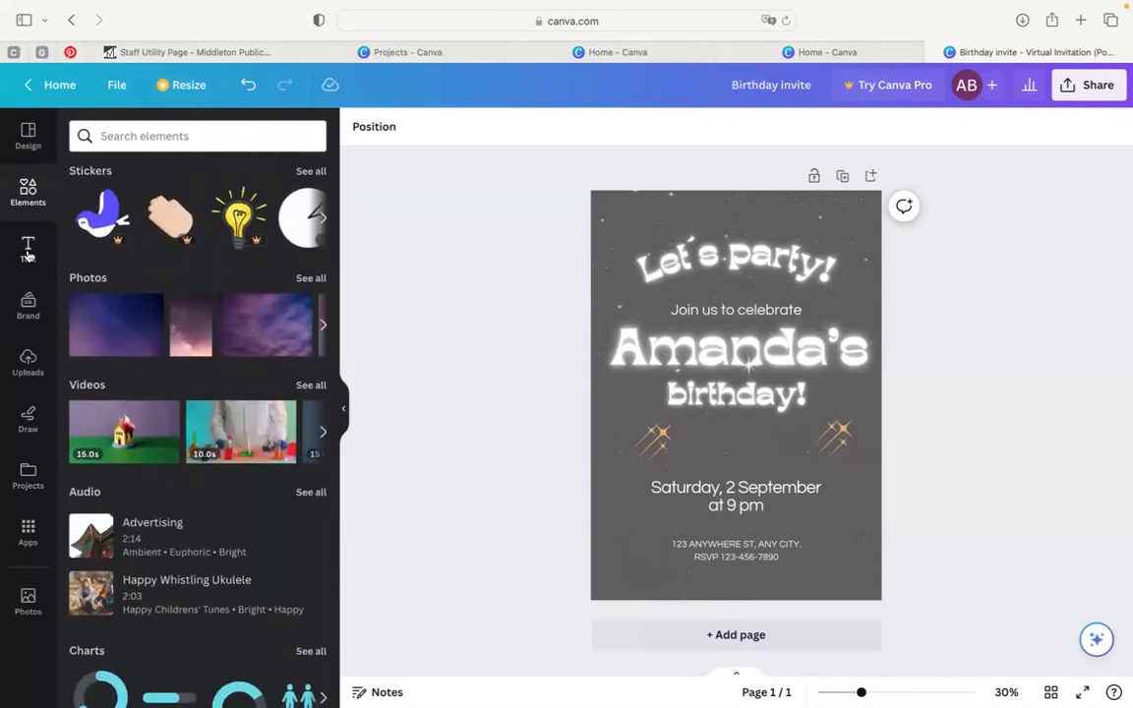
scroll(96, 278, up, 5)
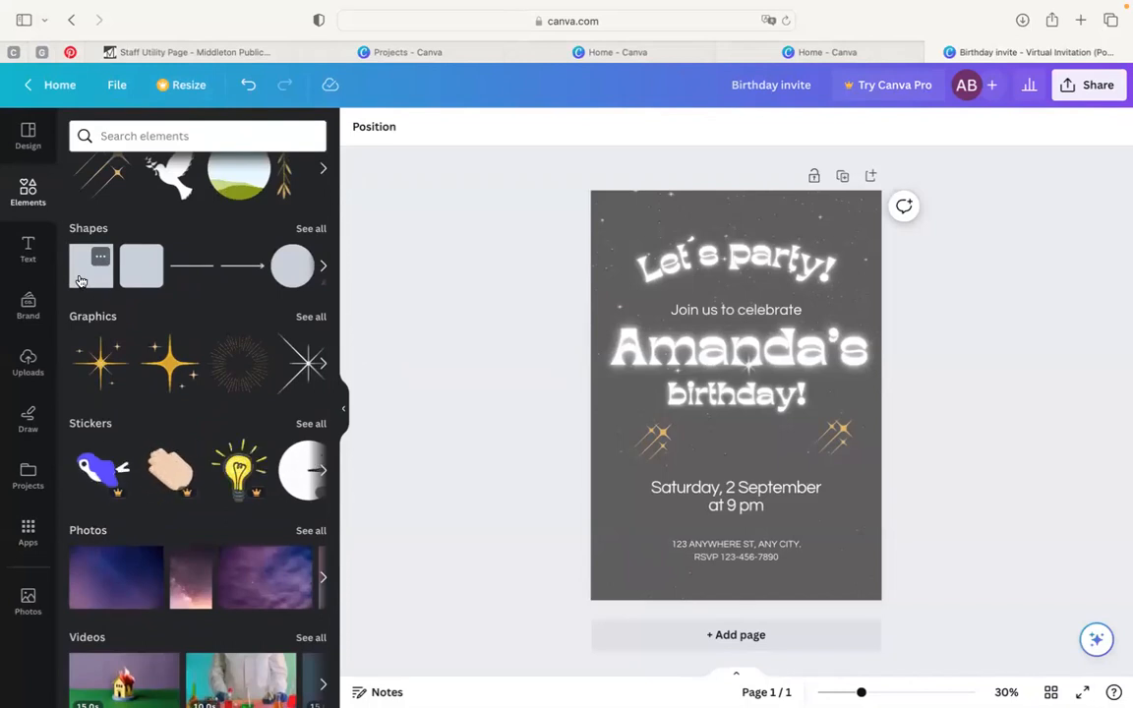
click(80, 281)
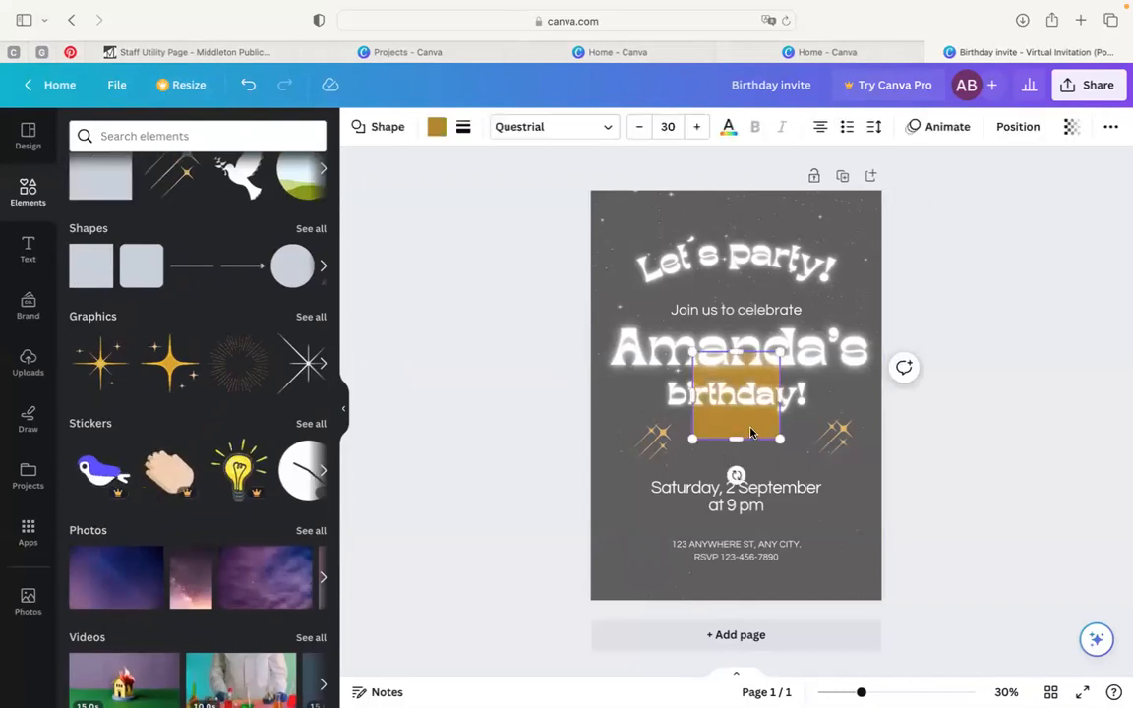
drag(754, 429, 758, 511)
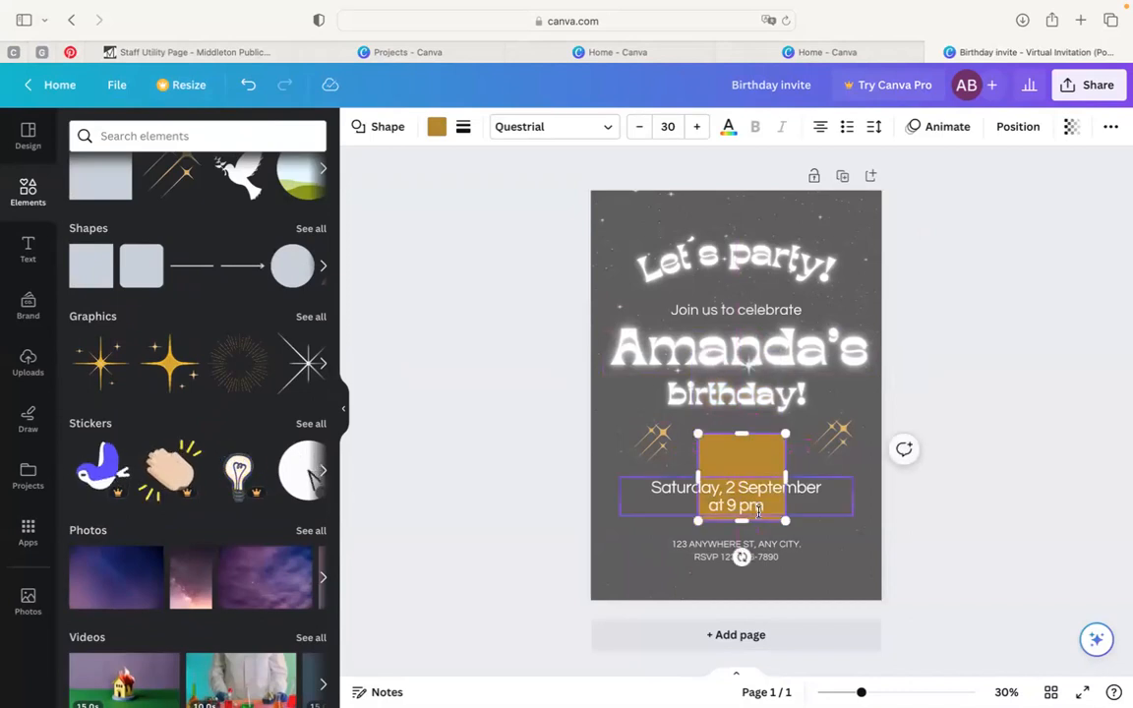
drag(755, 462, 882, 512)
drag(733, 559, 732, 601)
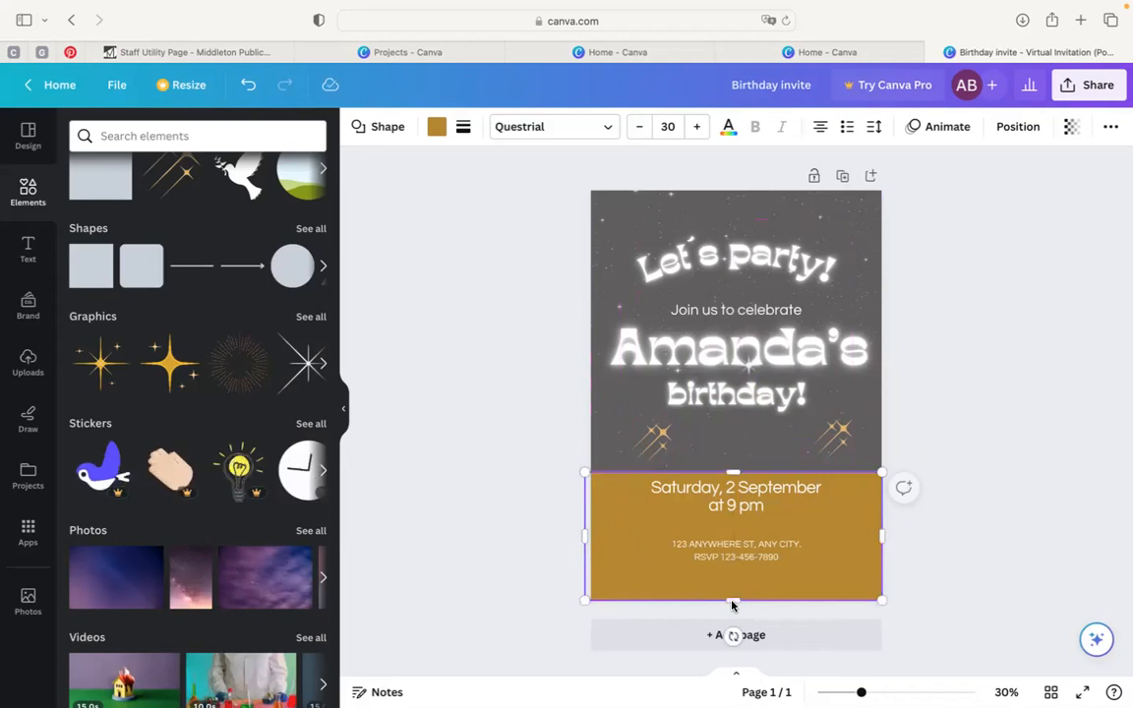
click(1004, 439)
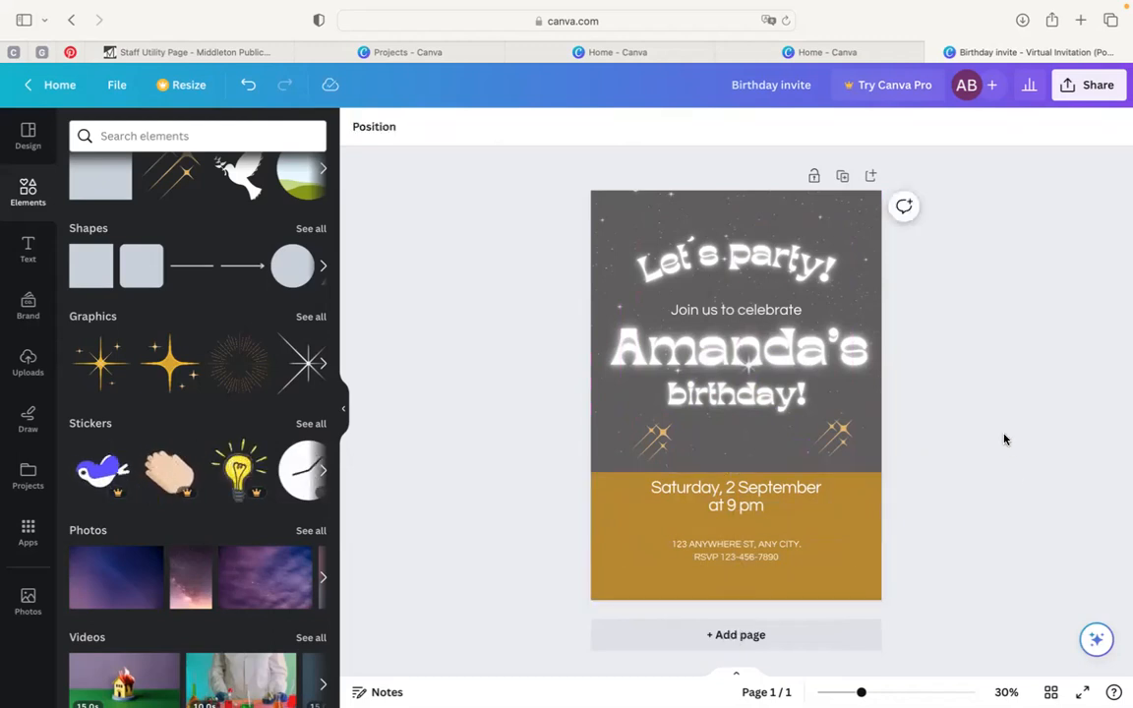
Step: Change the fill of the block behind the date and address text to solid bright red
click(776, 548)
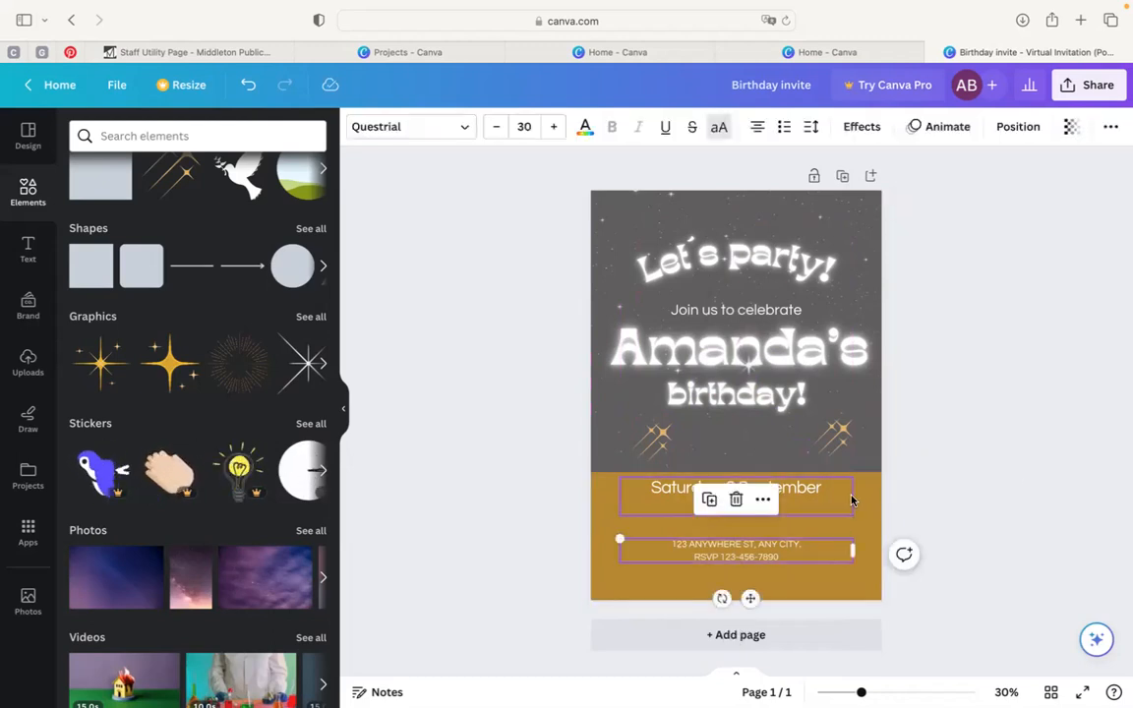
click(853, 497)
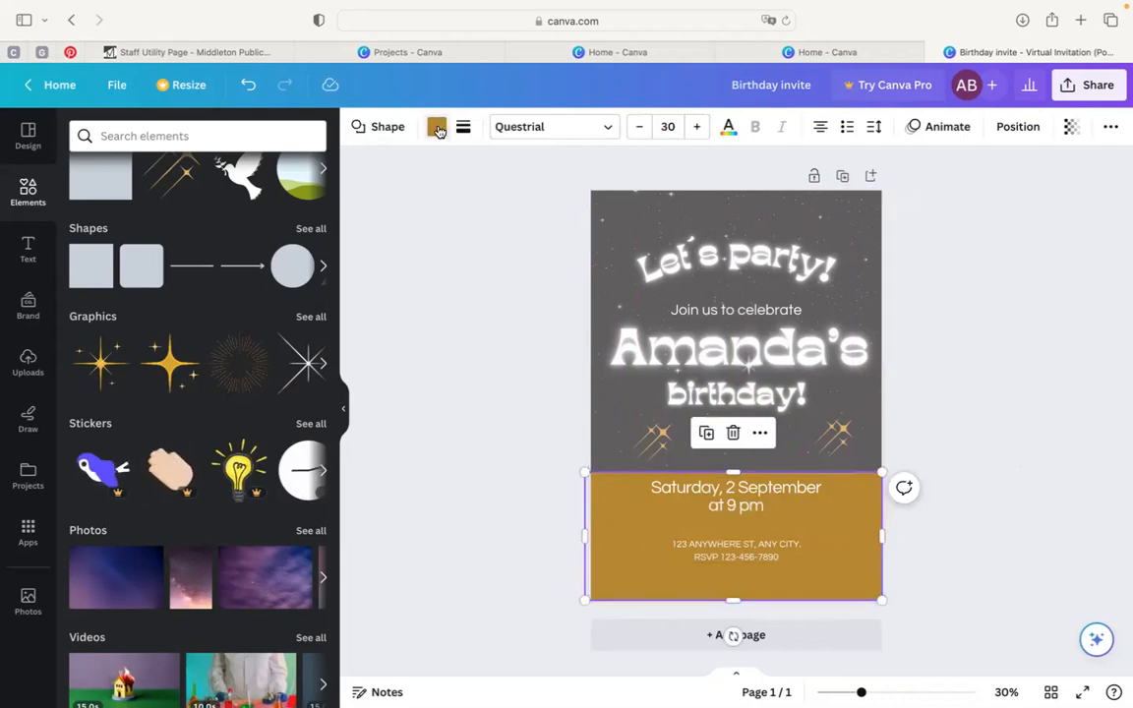
click(438, 129)
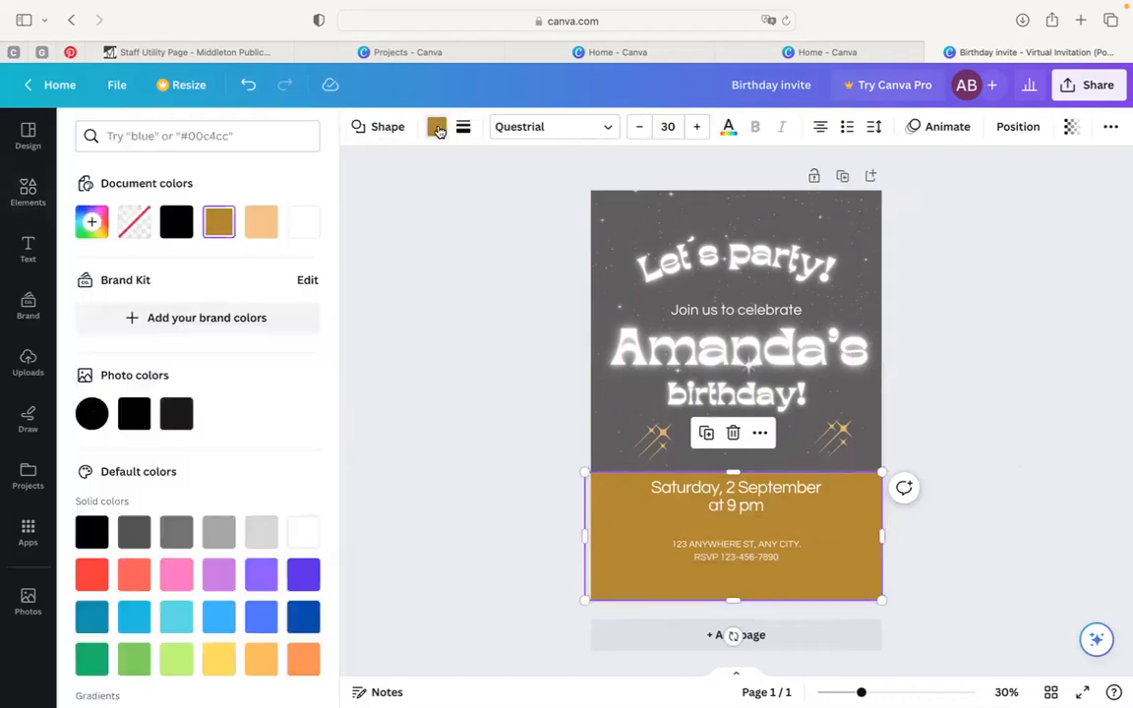
click(96, 579)
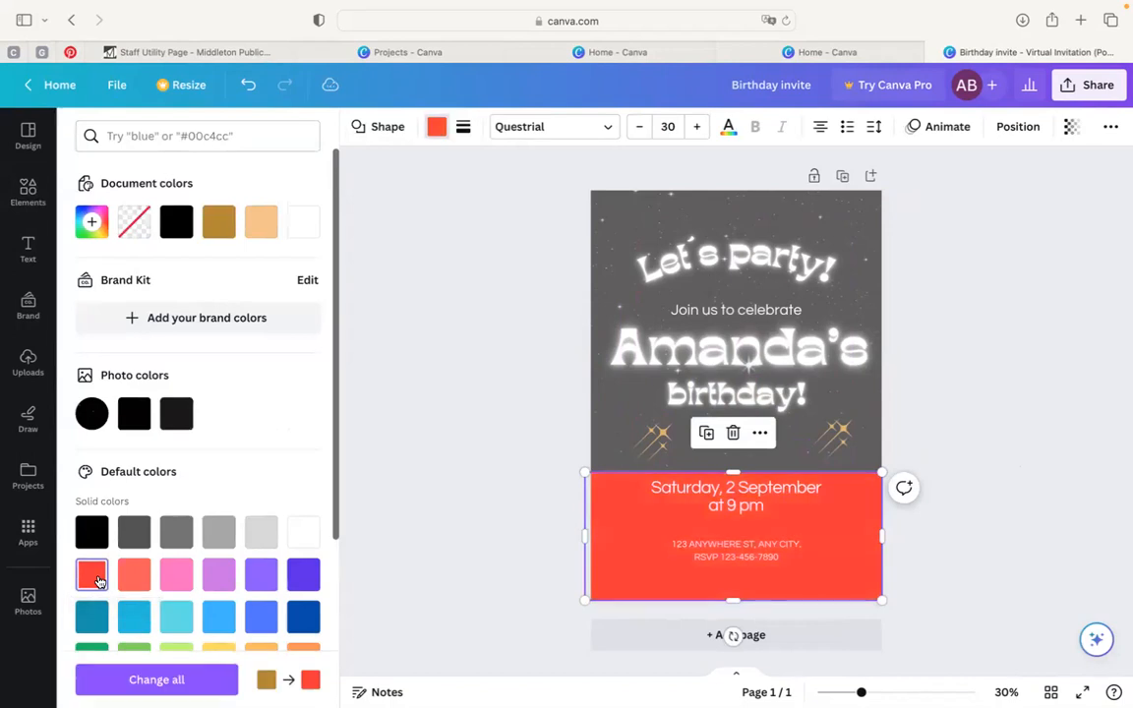
click(968, 397)
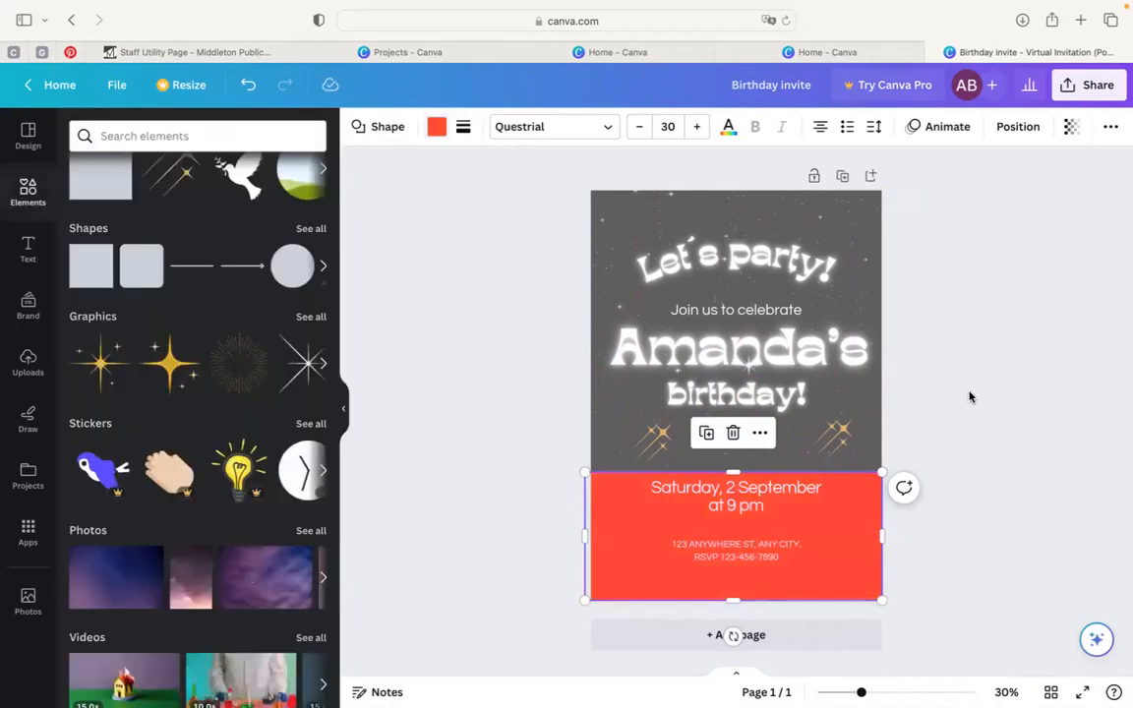
click(487, 455)
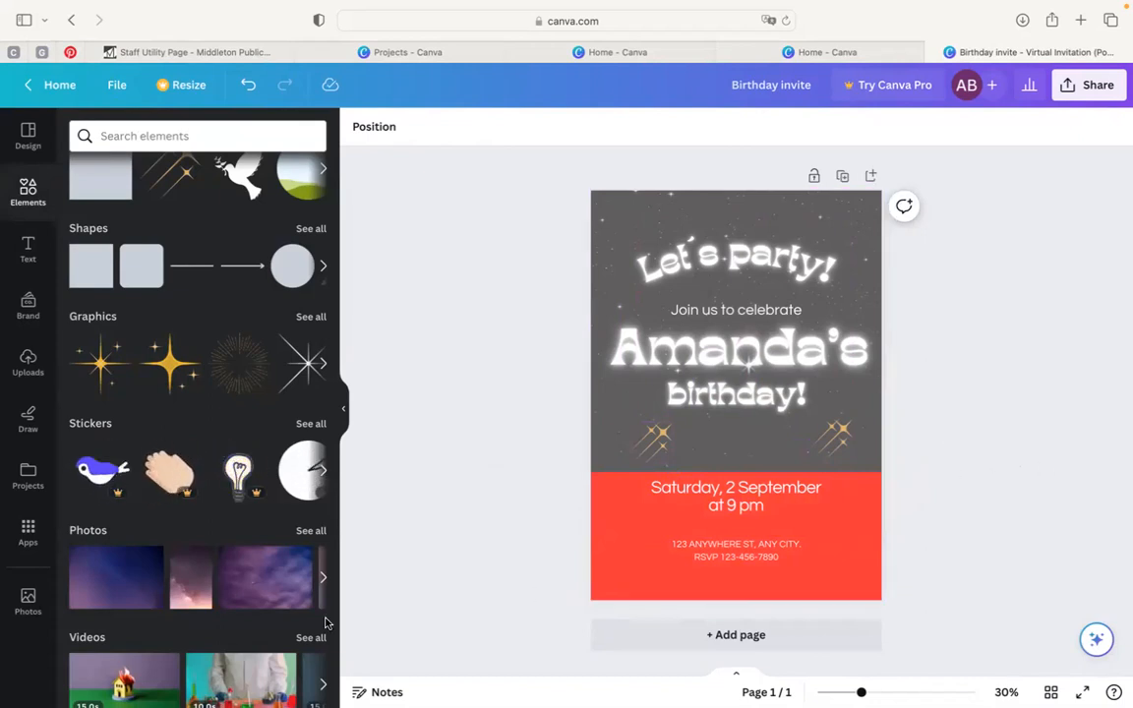
Step: Add a subheading reading "Hello!" to the invitation and place it between the two gold shooting-stars graphics
scroll(171, 527, down, 2)
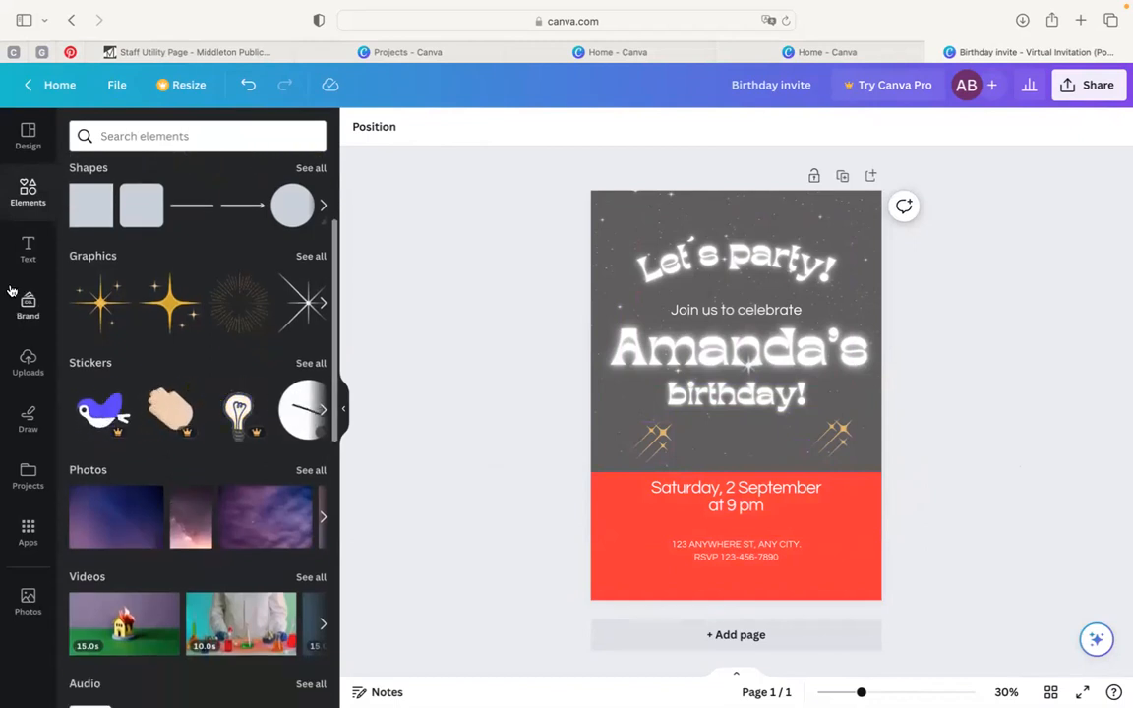
click(29, 248)
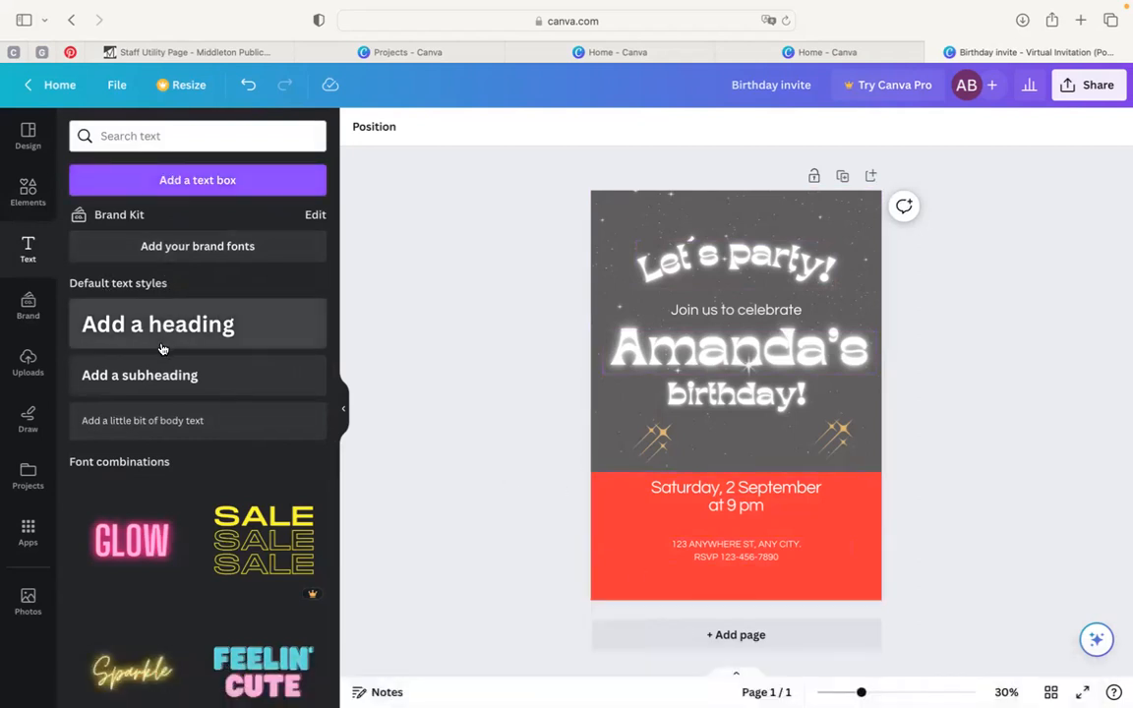
click(153, 383)
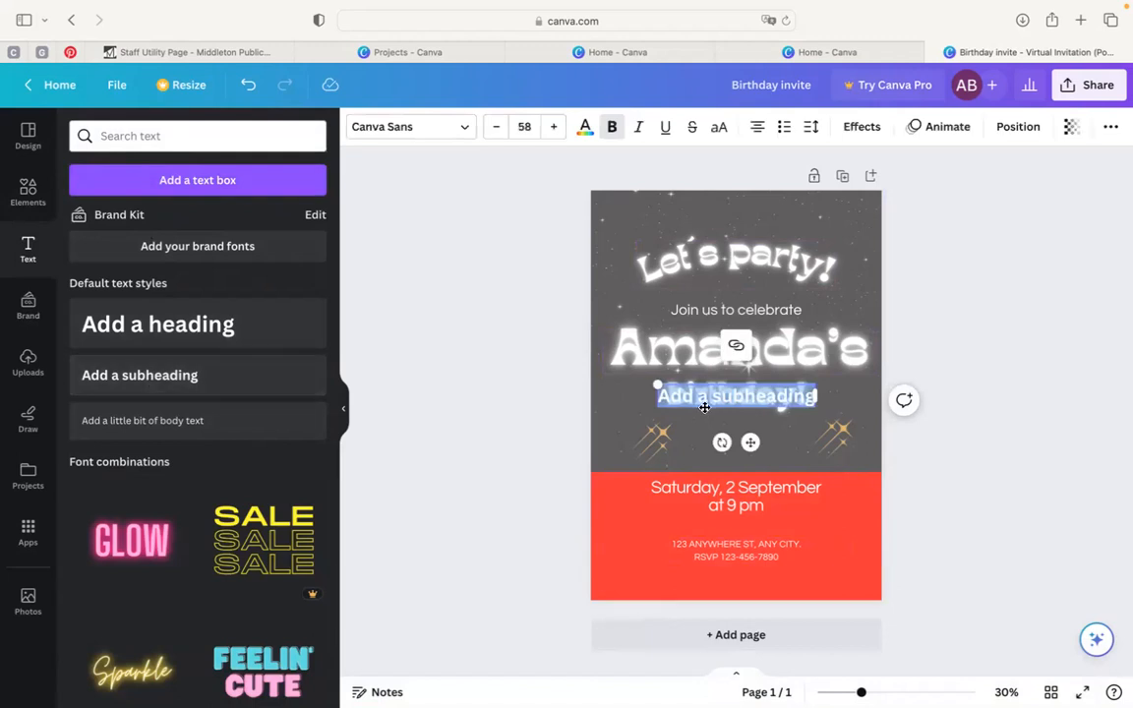
click(758, 398)
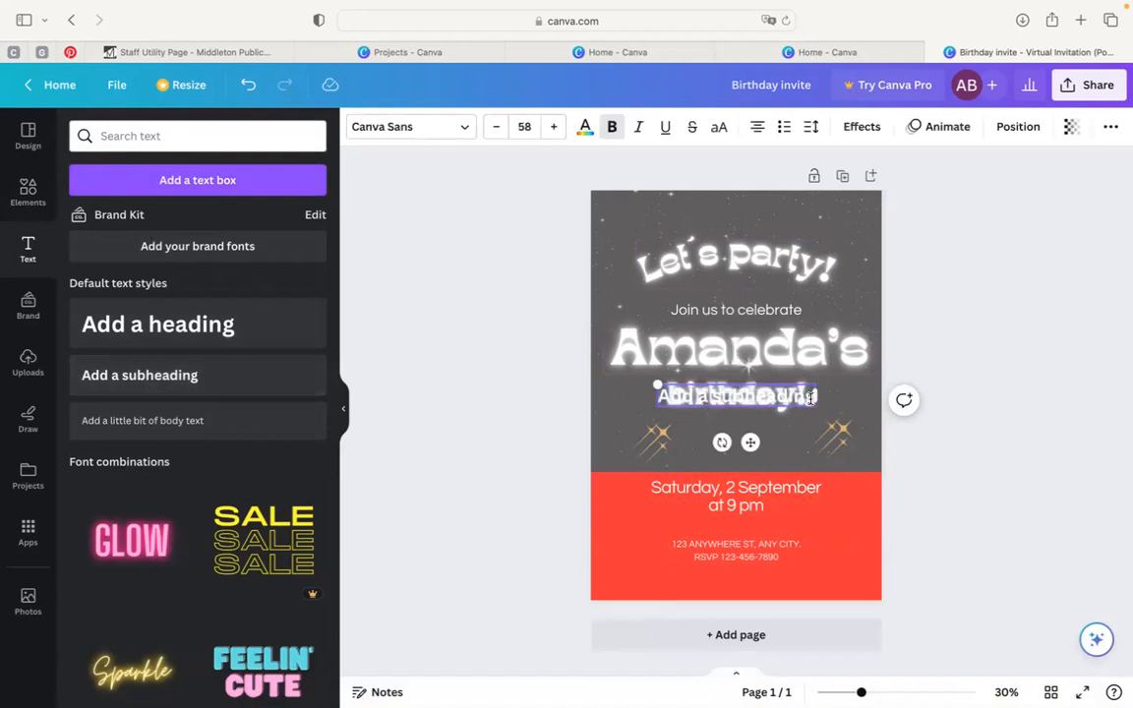
key(BackSpace)
key(BackSpace)
key(BackSpace)
key(BackSpace)
key(BackSpace)
key(BackSpace)
key(BackSpace)
key(BackSpace)
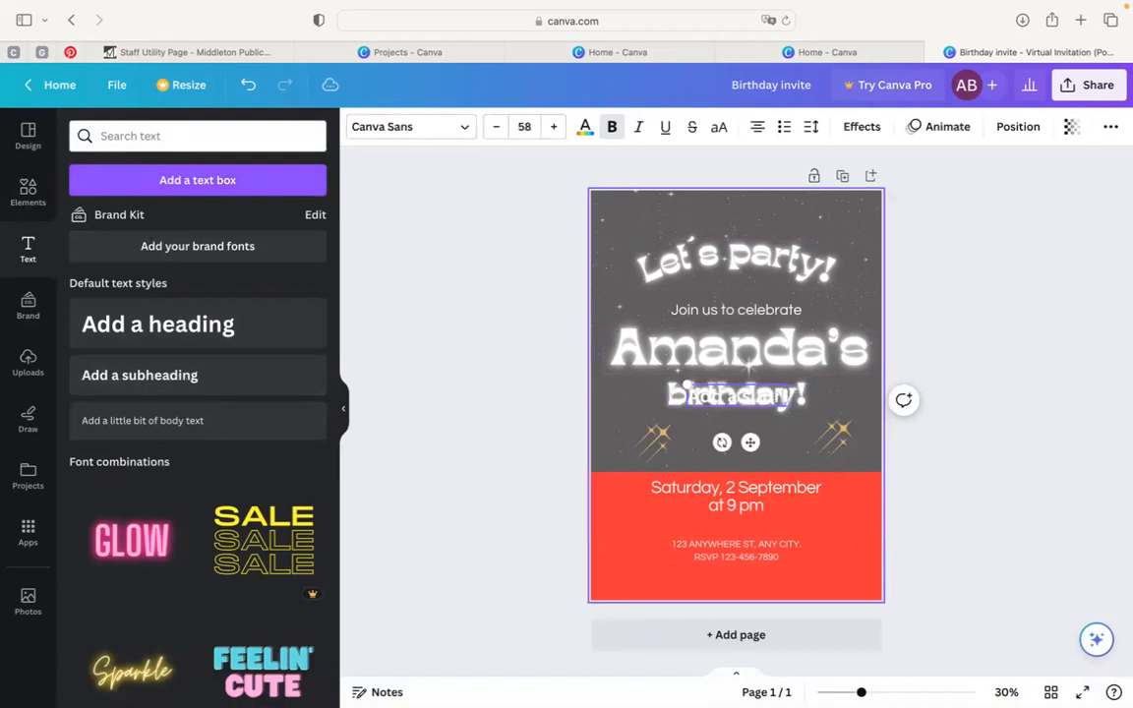
key(BackSpace)
key(BackSpace)
key(BackSpace)
key(BackSpace)
key(BackSpace)
key(BackSpace)
key(BackSpace)
key(BackSpace)
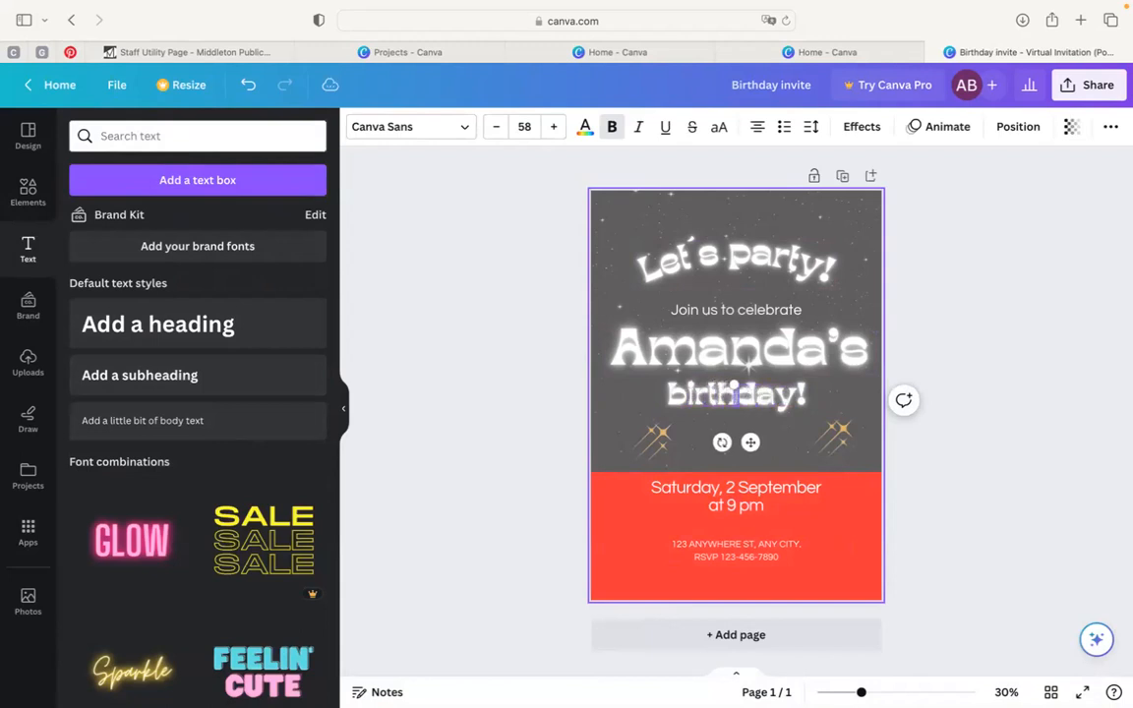
text(Hello)
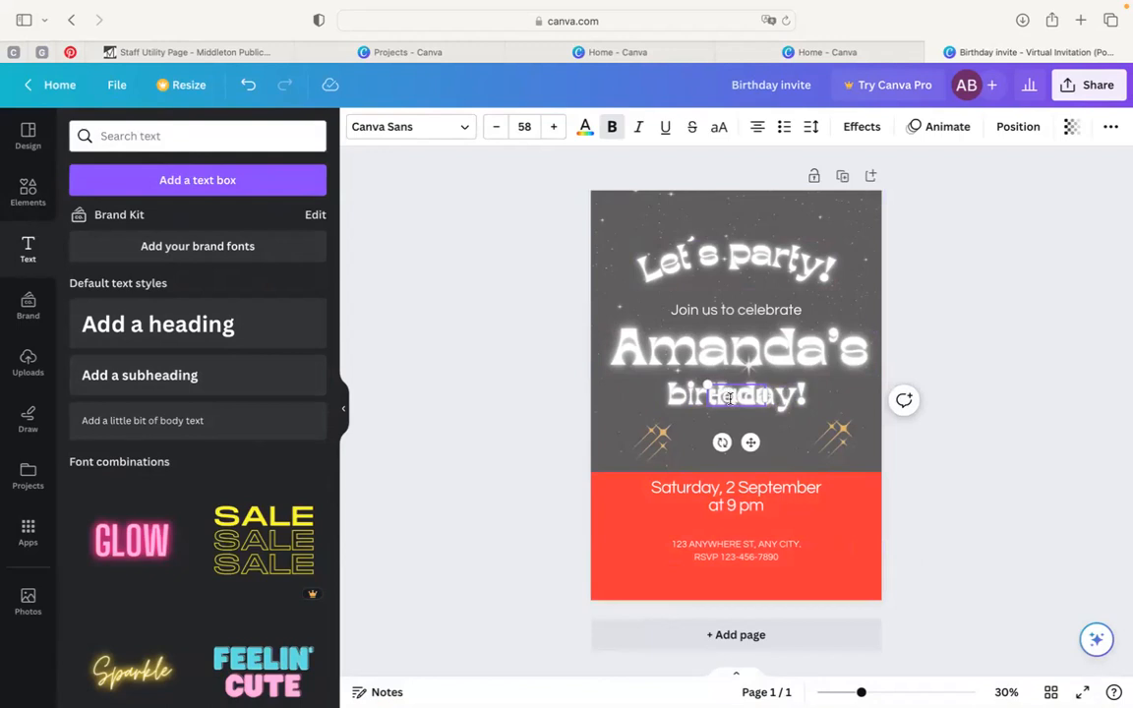
drag(749, 442, 736, 496)
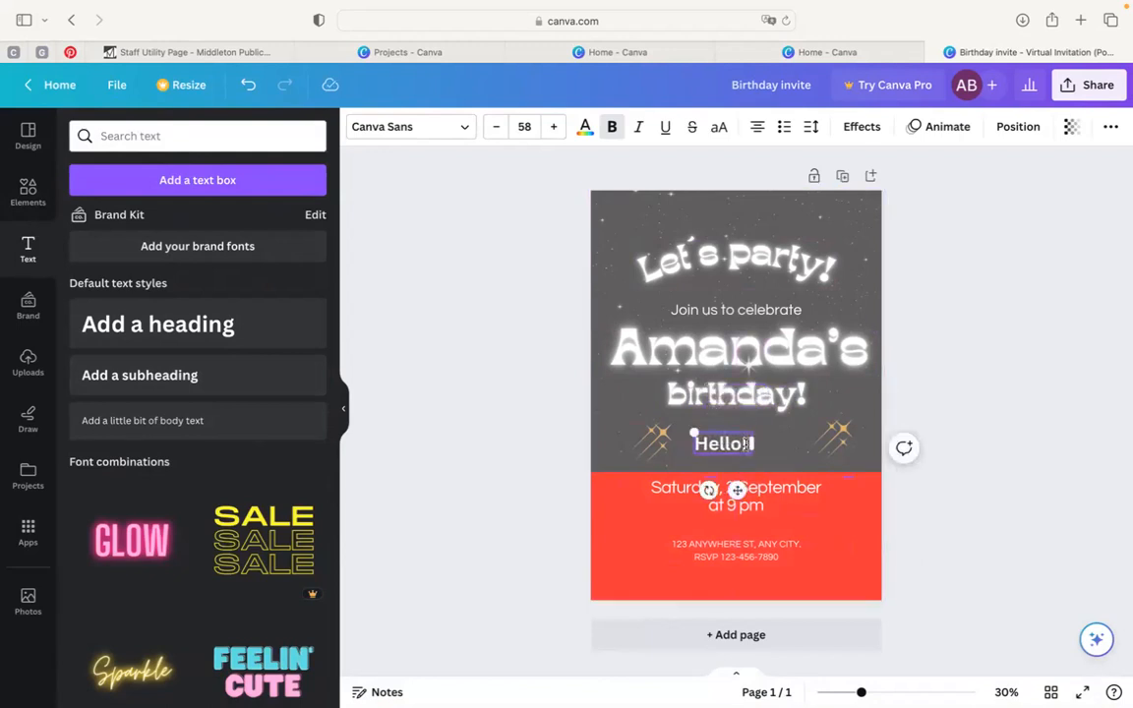
Step: Delete the "Hello!" subheading between the two gold shooting-stars graphics
double_click(745, 443)
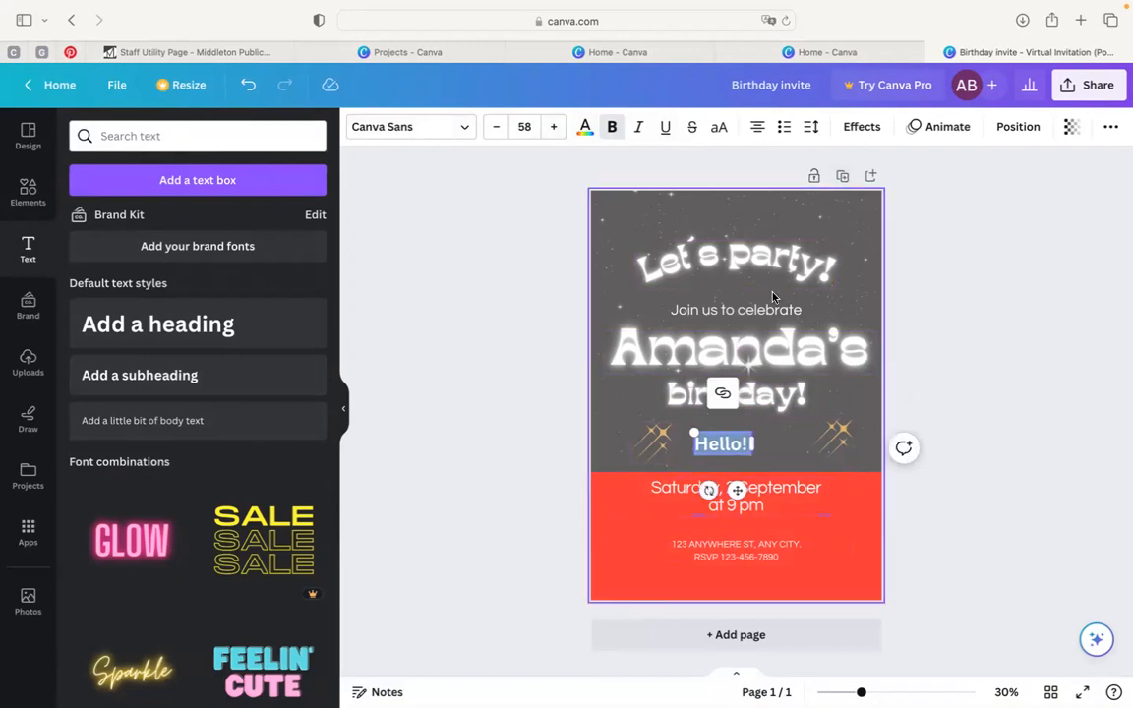
click(790, 441)
click(731, 440)
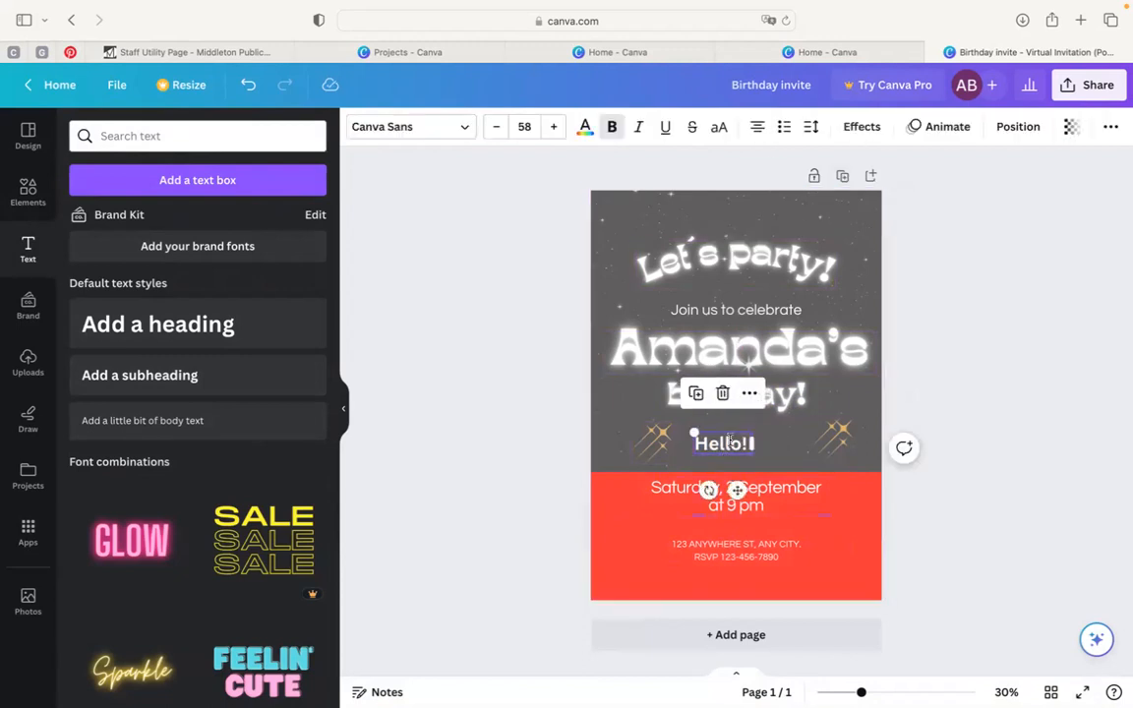
click(724, 395)
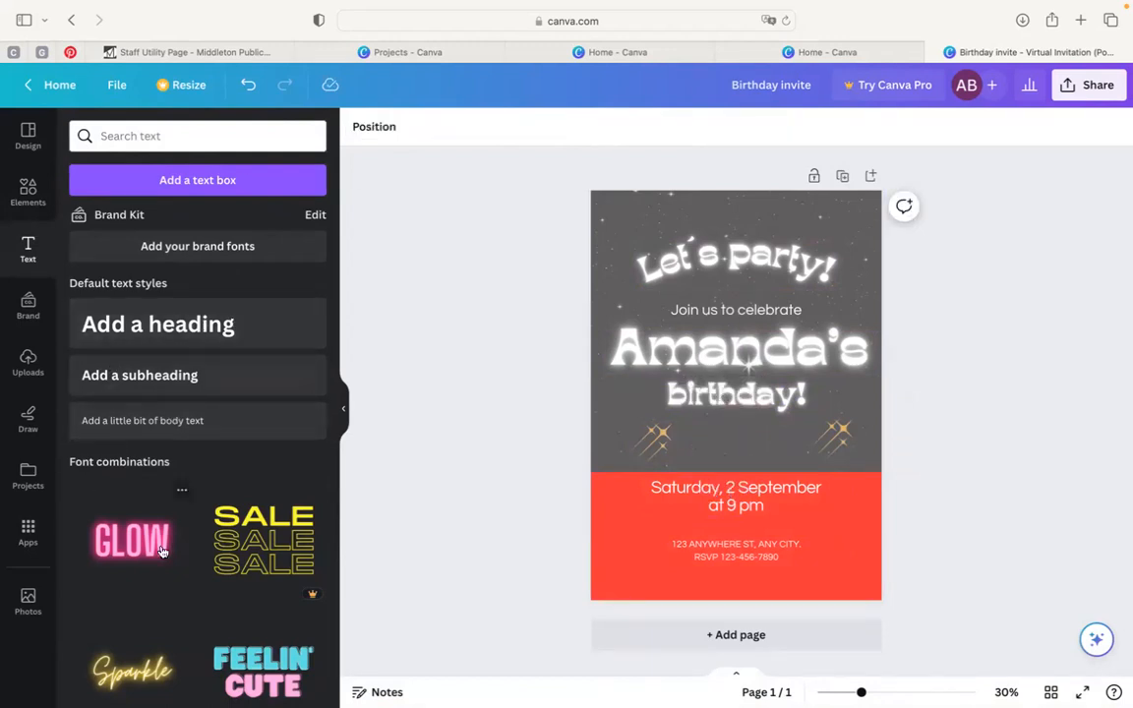
Step: Add the neon red "PIZZA PARTY" font combination to the invitation
scroll(128, 413, down, 5)
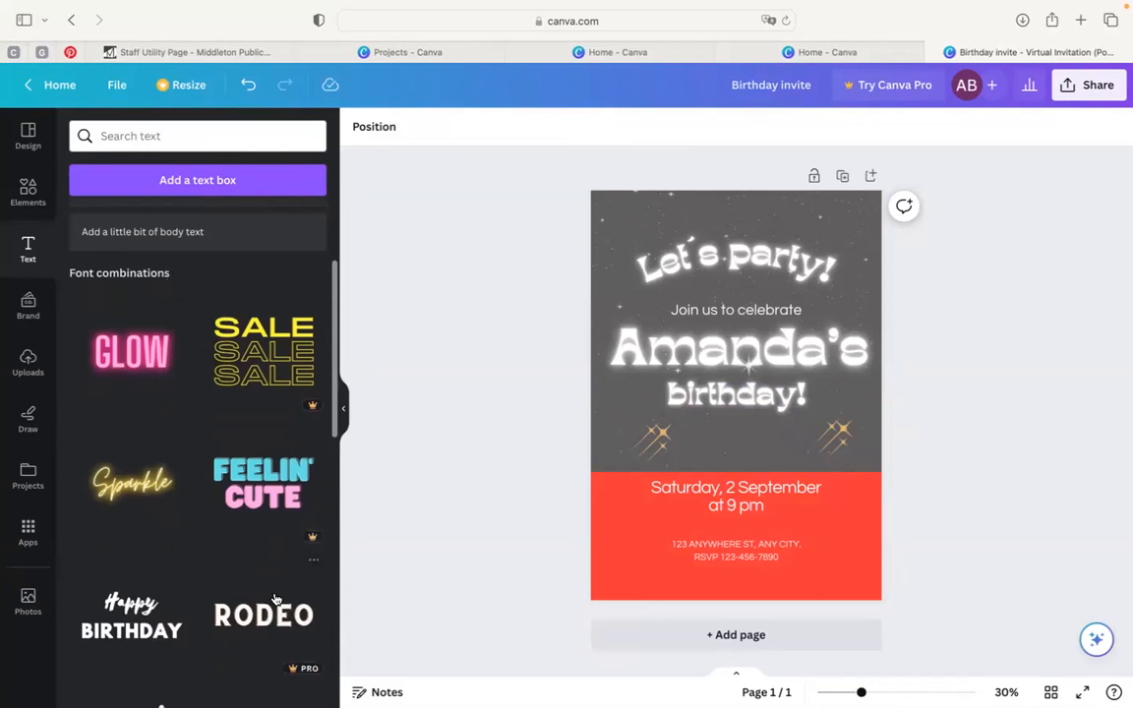
scroll(218, 665, down, 10)
scroll(217, 666, down, 10)
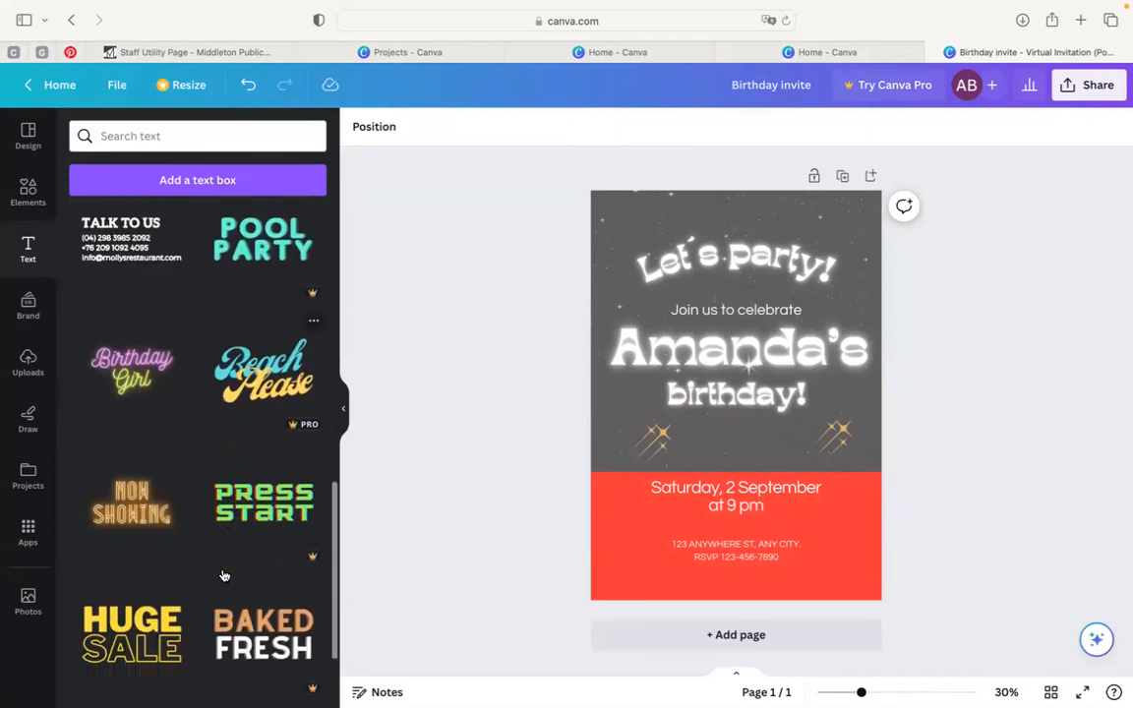
scroll(224, 575, down, 2)
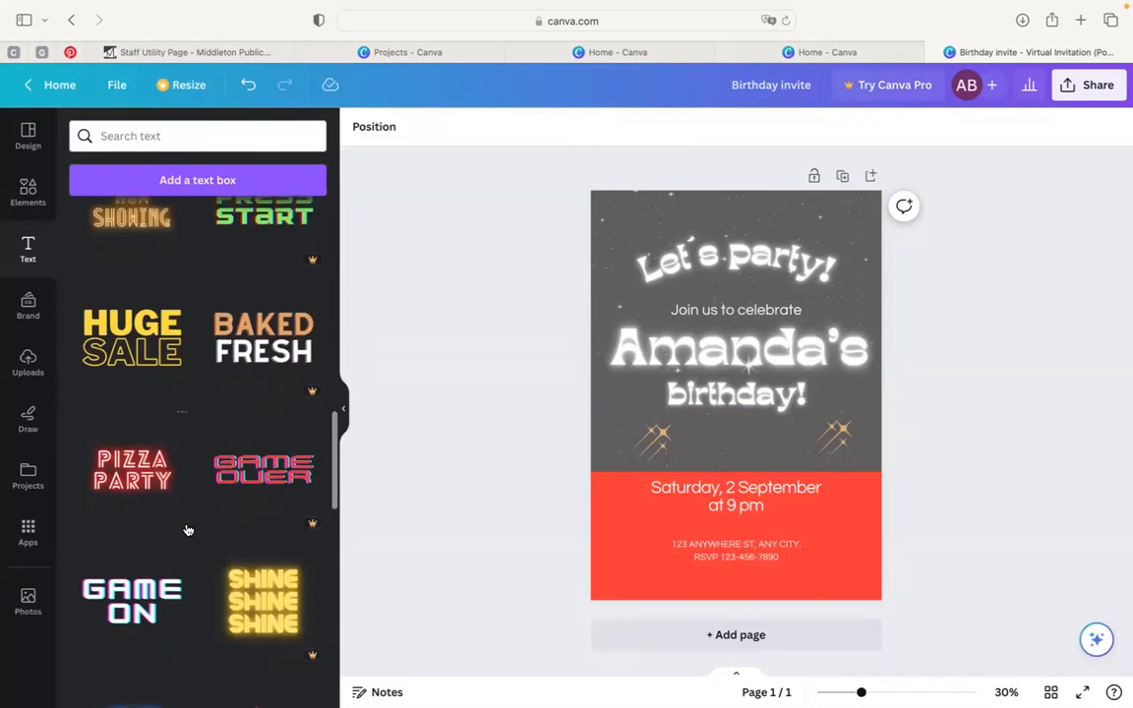
click(137, 479)
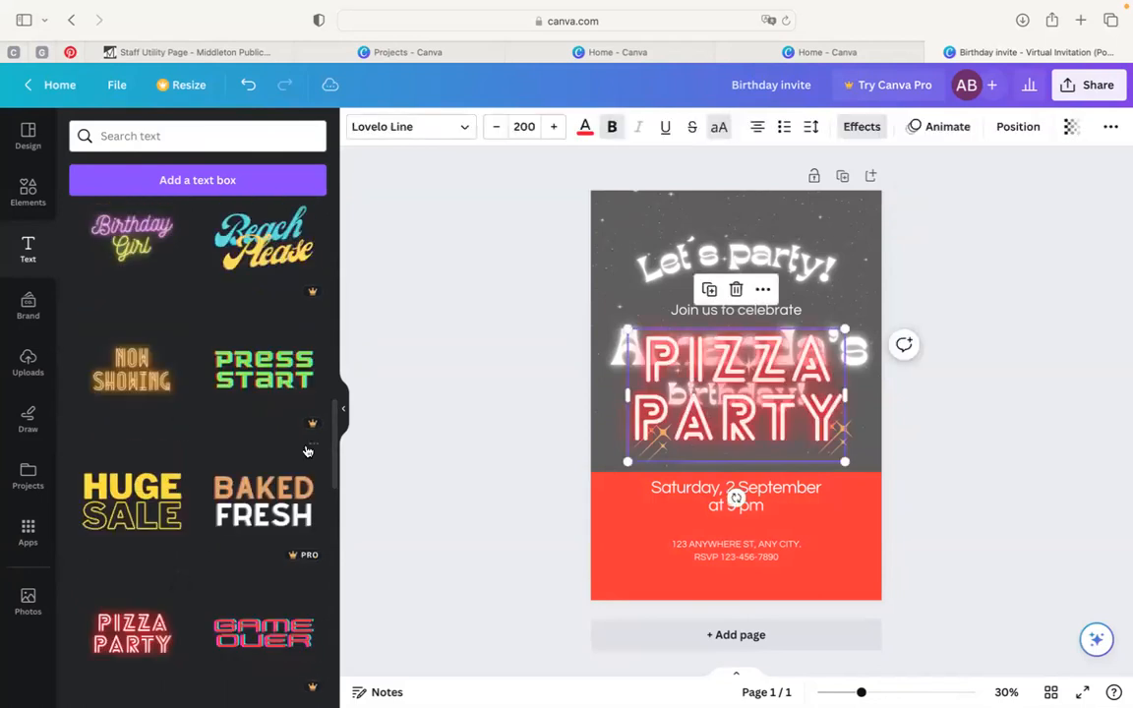
Step: Erase the letter T from "PARTY" in the neon red text and enter it again
click(793, 417)
key(BackSpace)
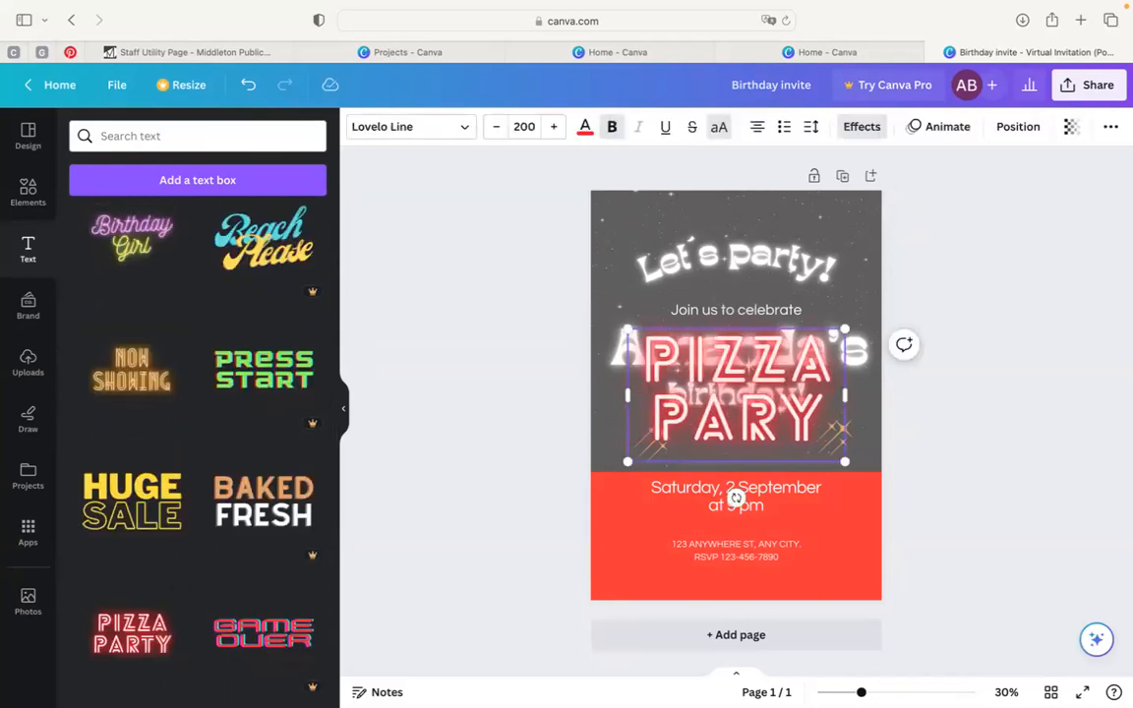
text(T)
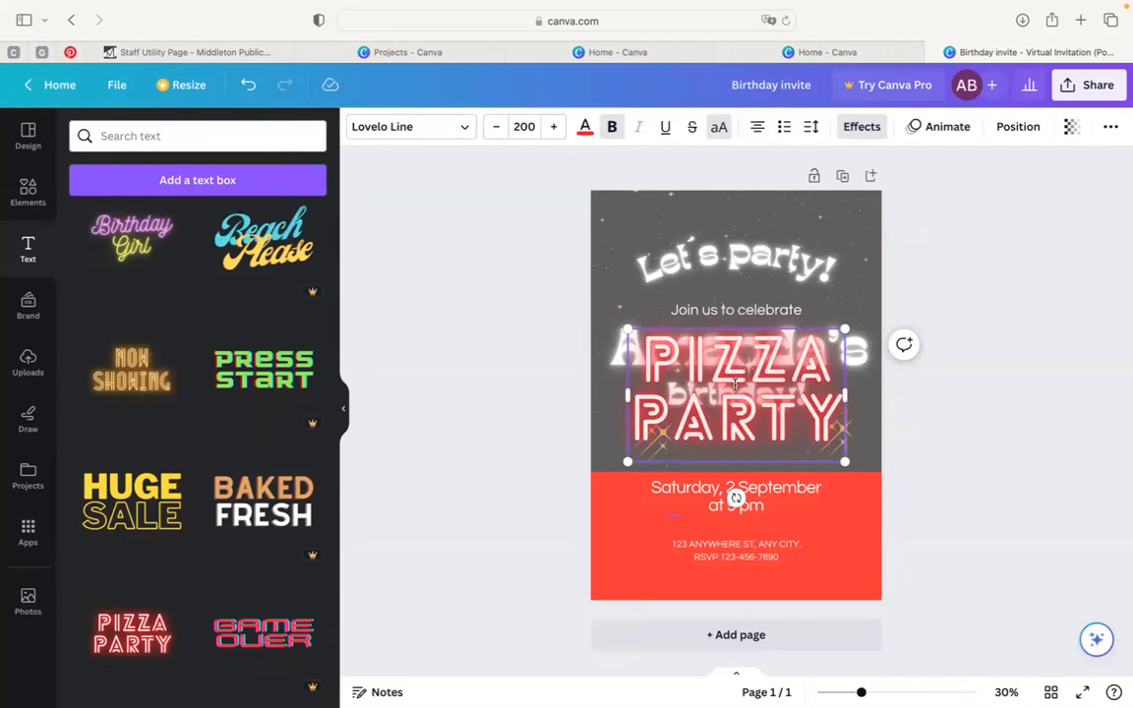
Step: Move the "PIZZA PARTY" text down over the red block and delete it from the invitation
click(935, 455)
click(715, 379)
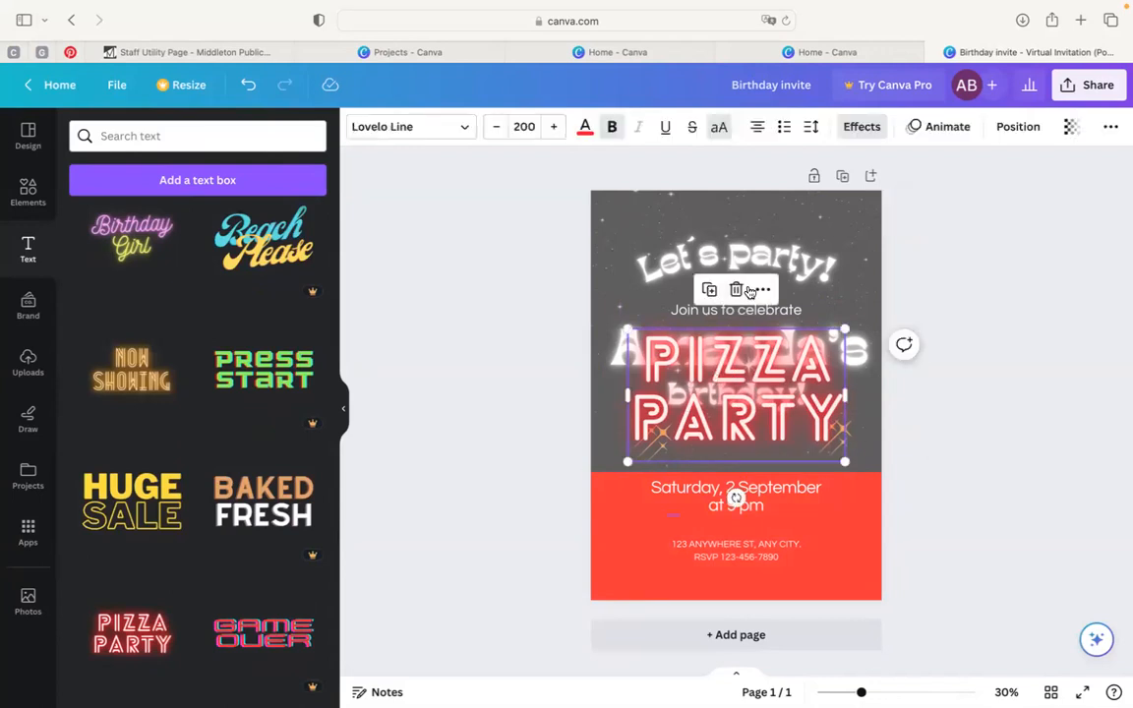
drag(833, 423, 858, 521)
click(849, 515)
right_click(850, 515)
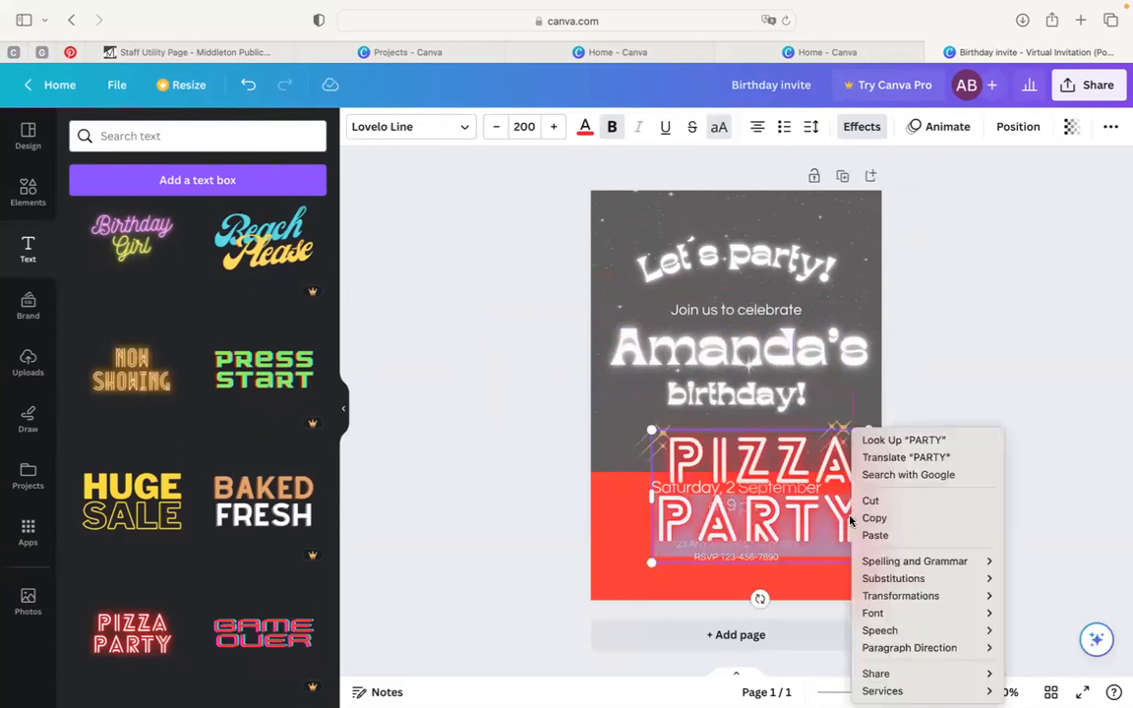
click(815, 463)
click(961, 434)
click(793, 489)
click(761, 393)
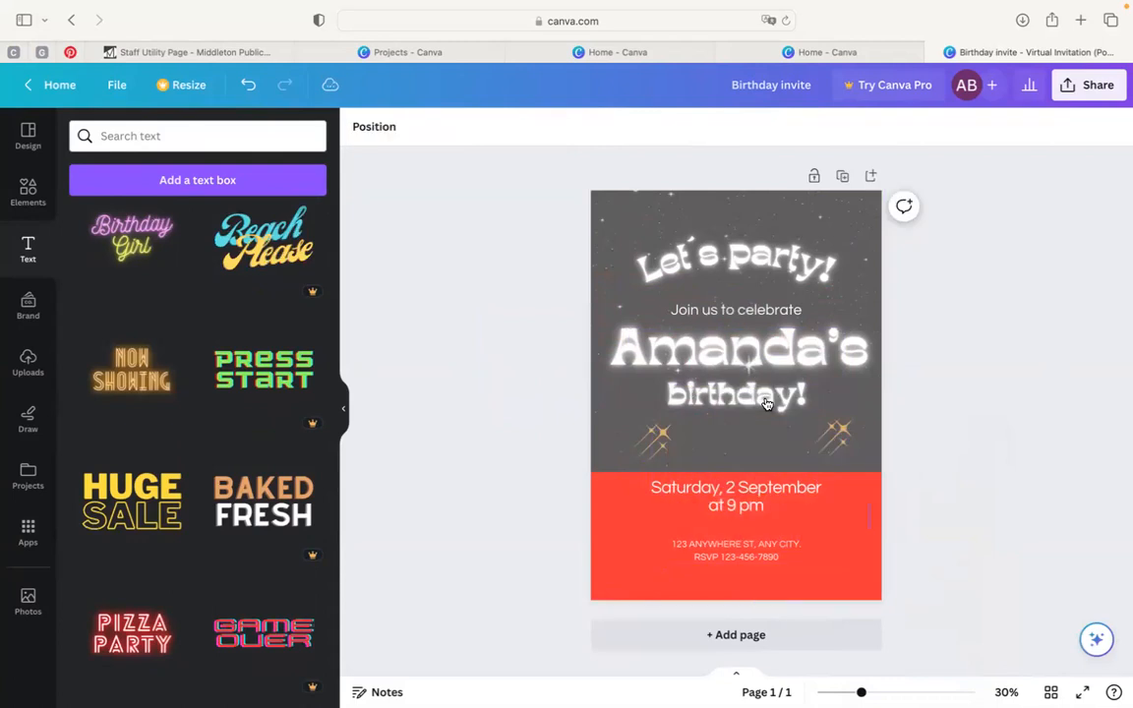
click(21, 140)
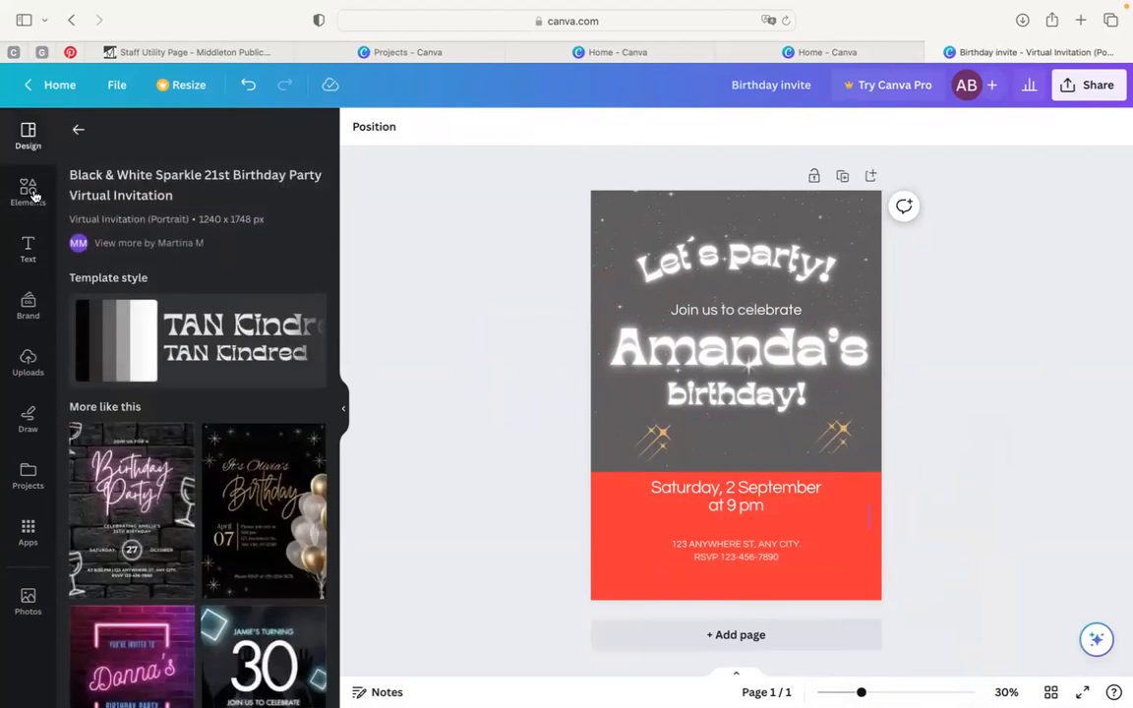
click(32, 195)
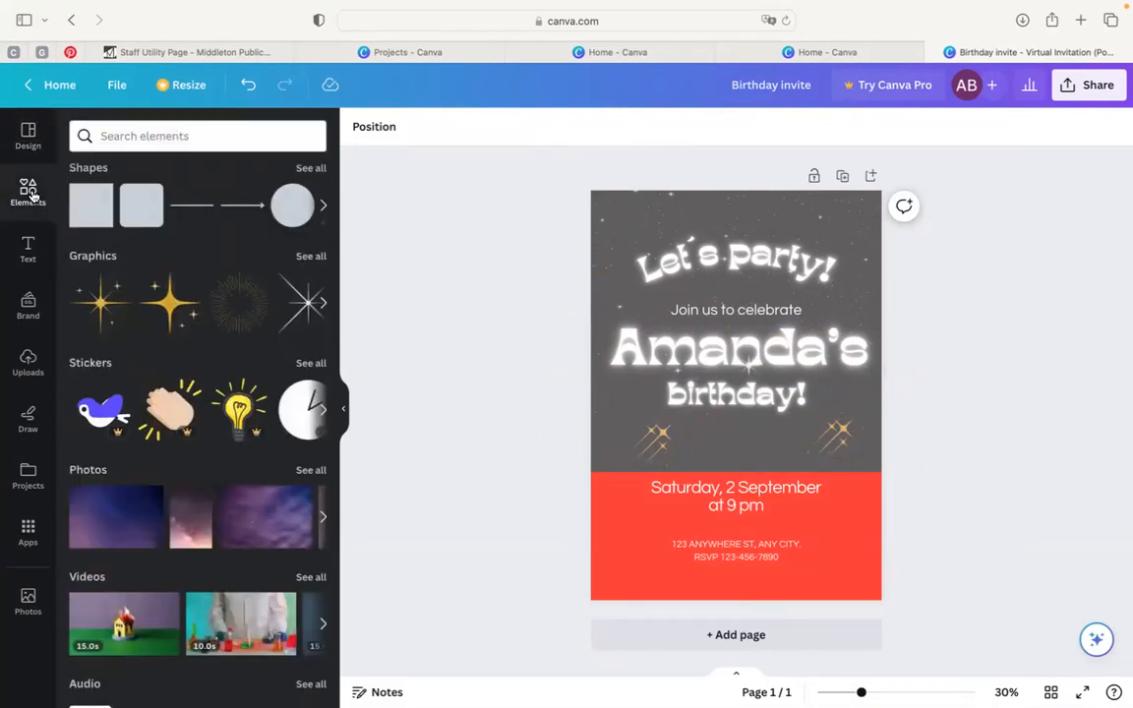
click(32, 256)
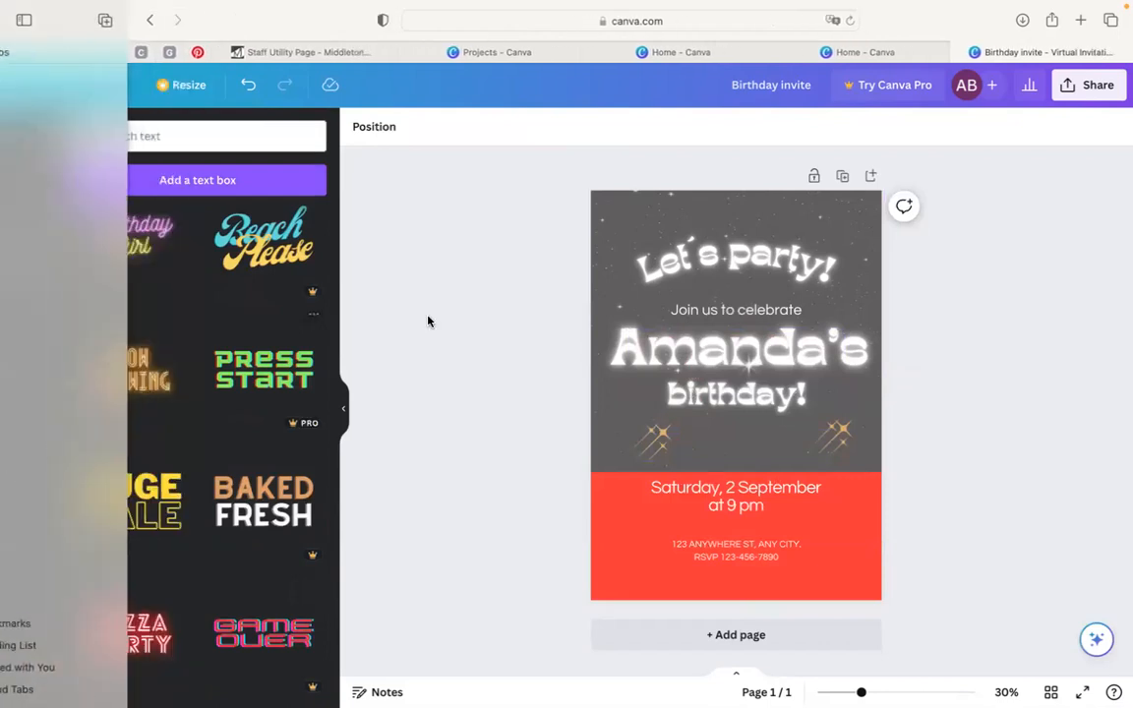
Step: Browse the uploaded images, check the uploaded videos and audio, and return to the images
click(27, 364)
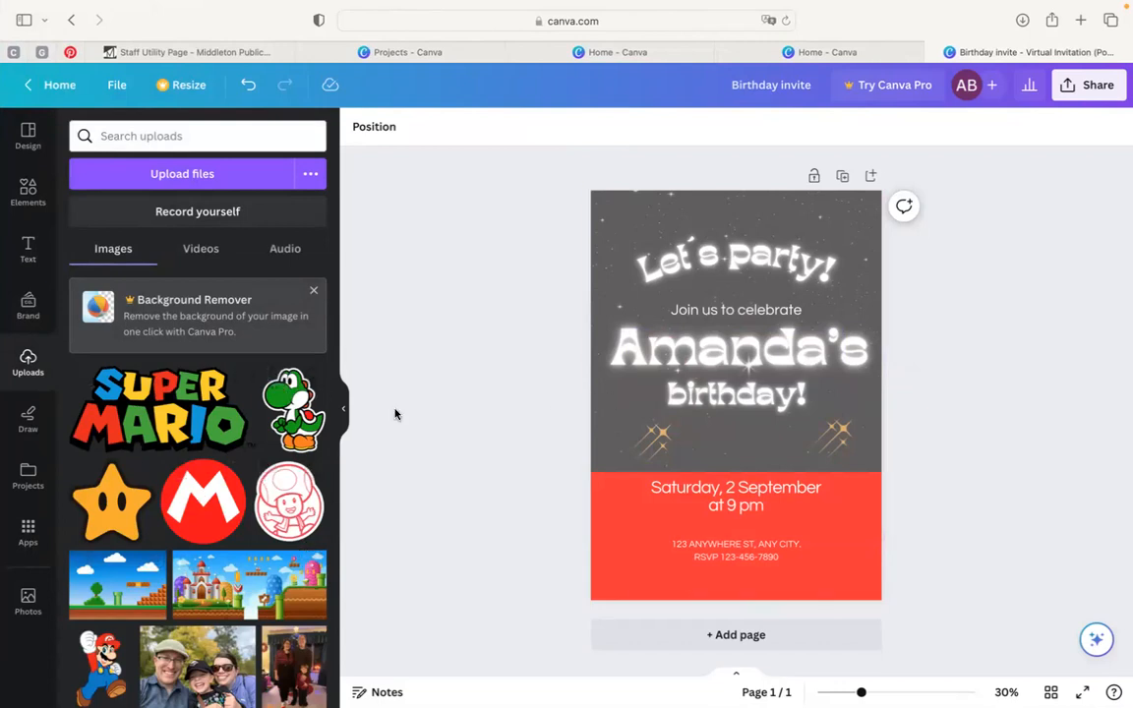
scroll(211, 534, down, 2)
scroll(211, 534, down, 5)
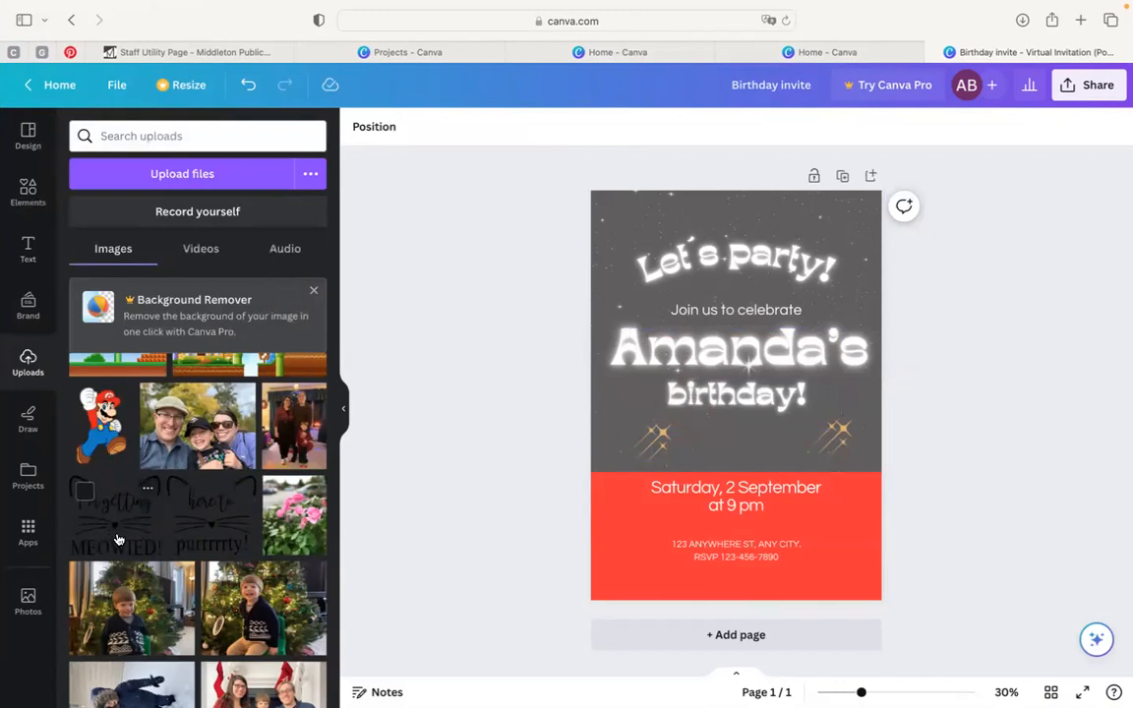
scroll(116, 538, down, 5)
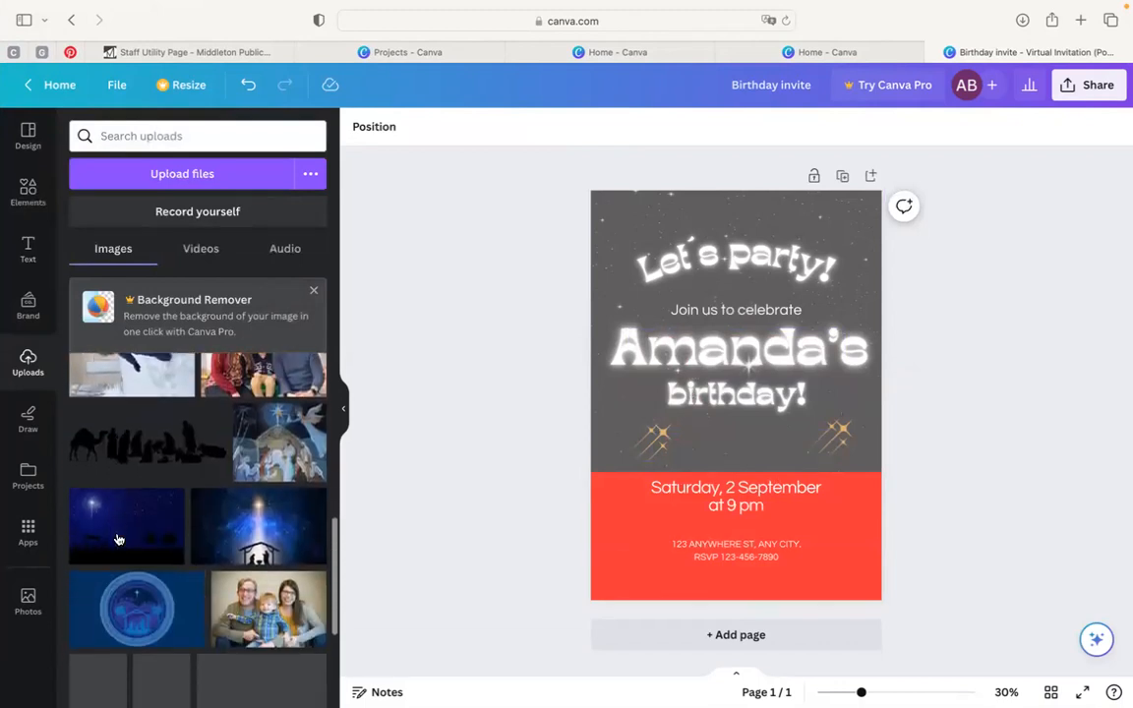
scroll(116, 539, down, 6)
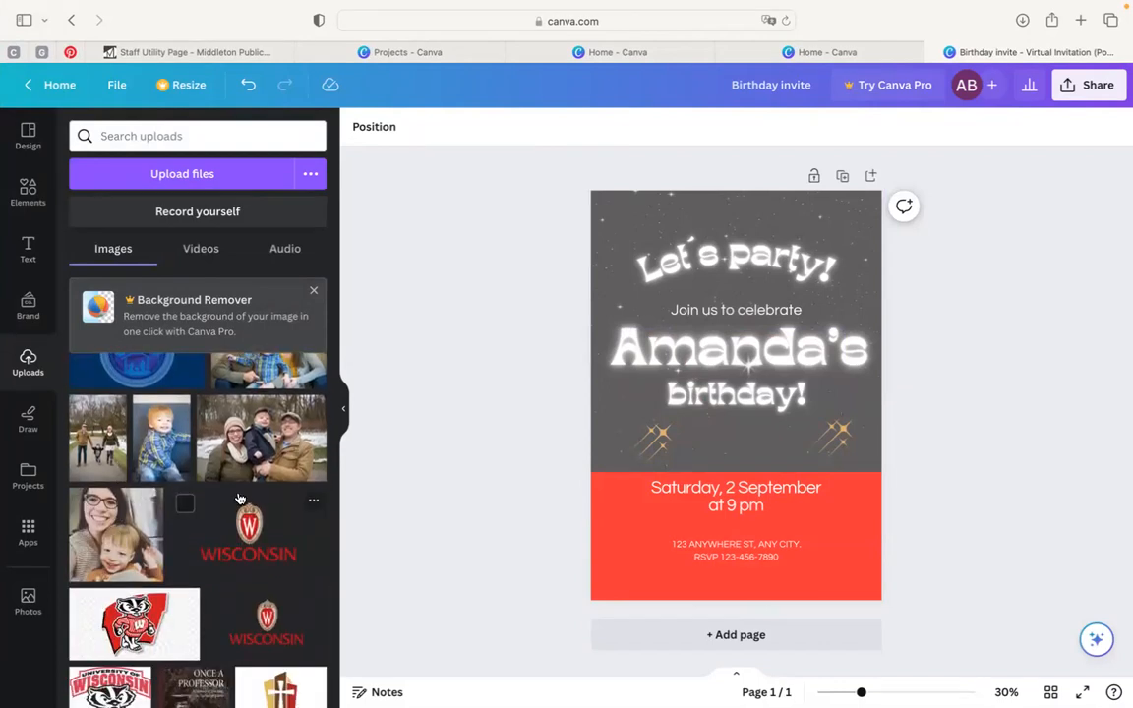
scroll(220, 418, down, 5)
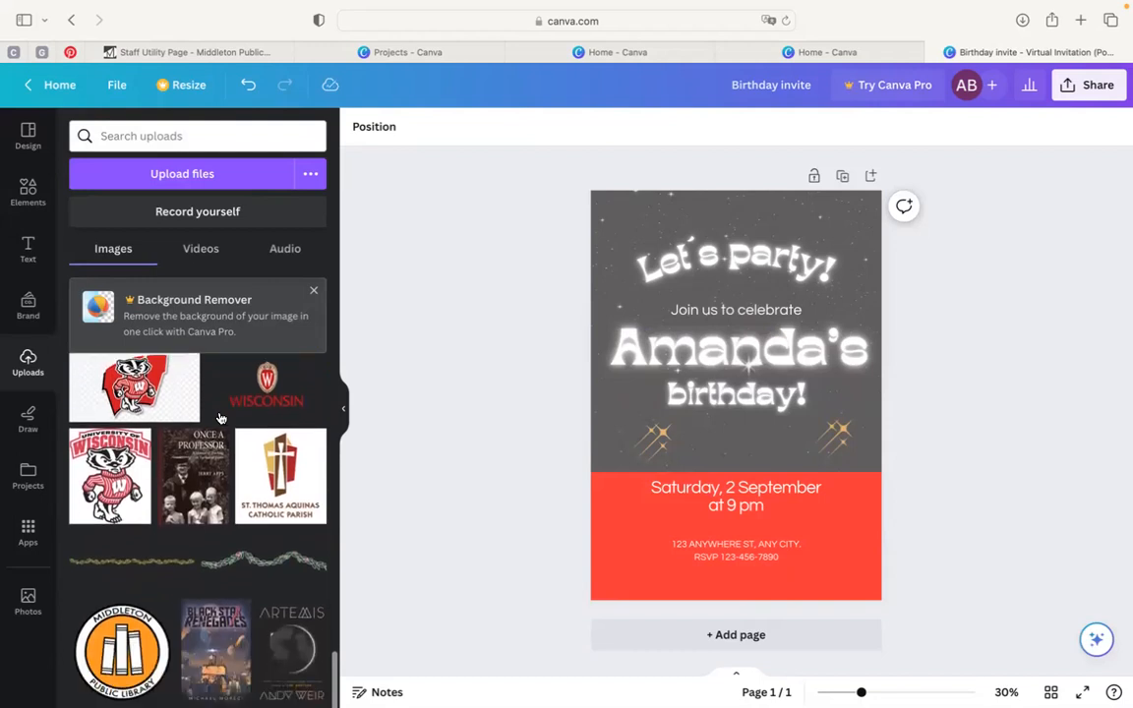
scroll(220, 418, down, 2)
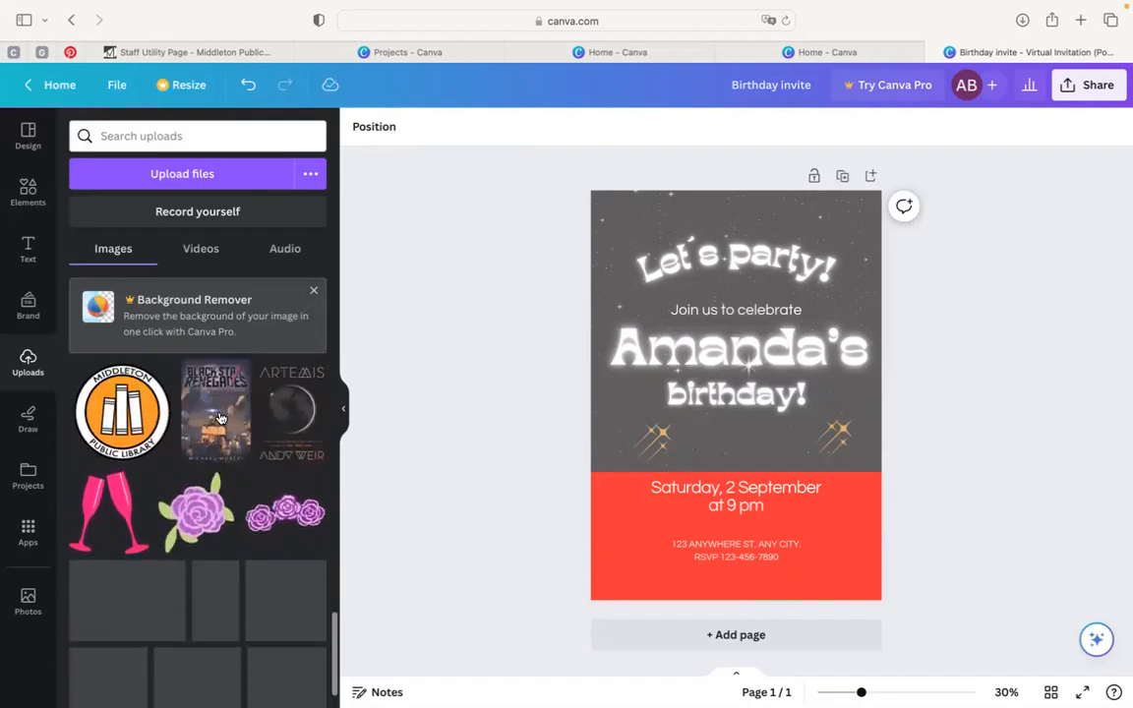
scroll(221, 419, down, 8)
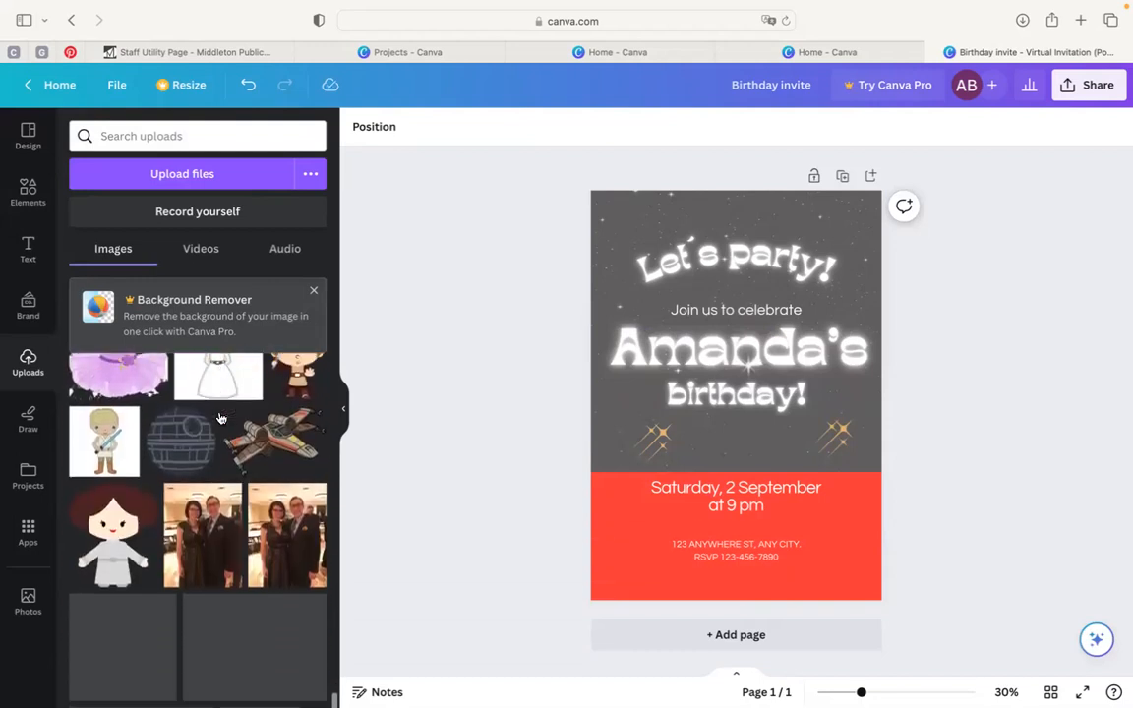
scroll(220, 419, up, 10)
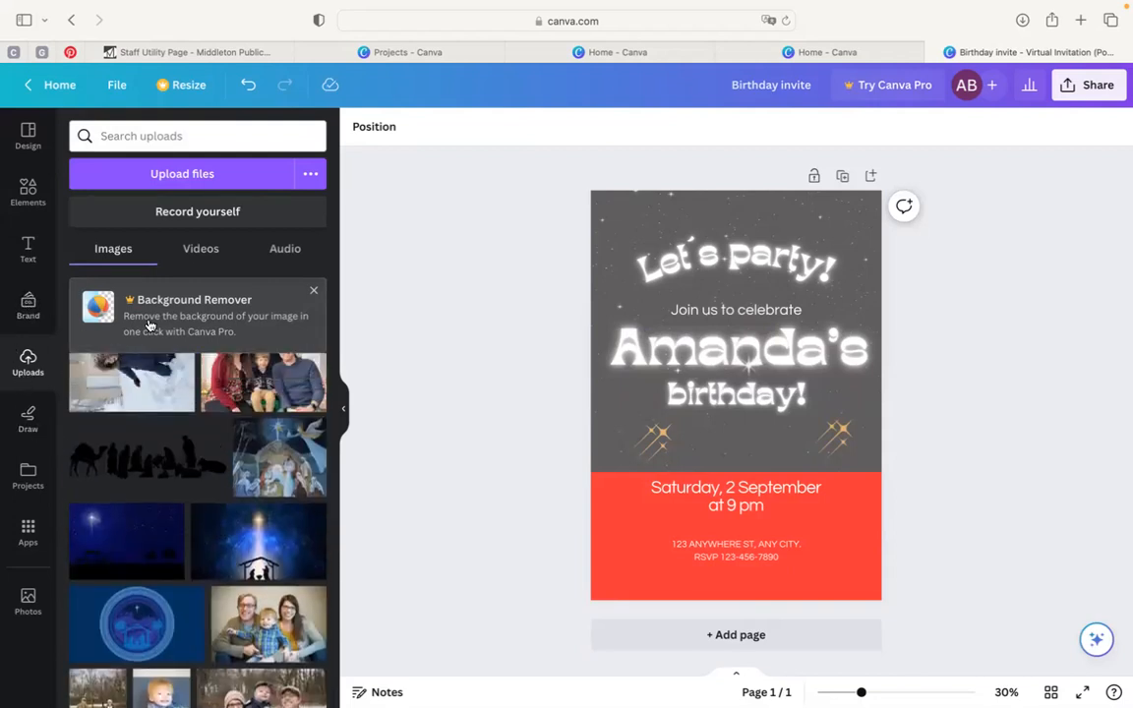
click(199, 254)
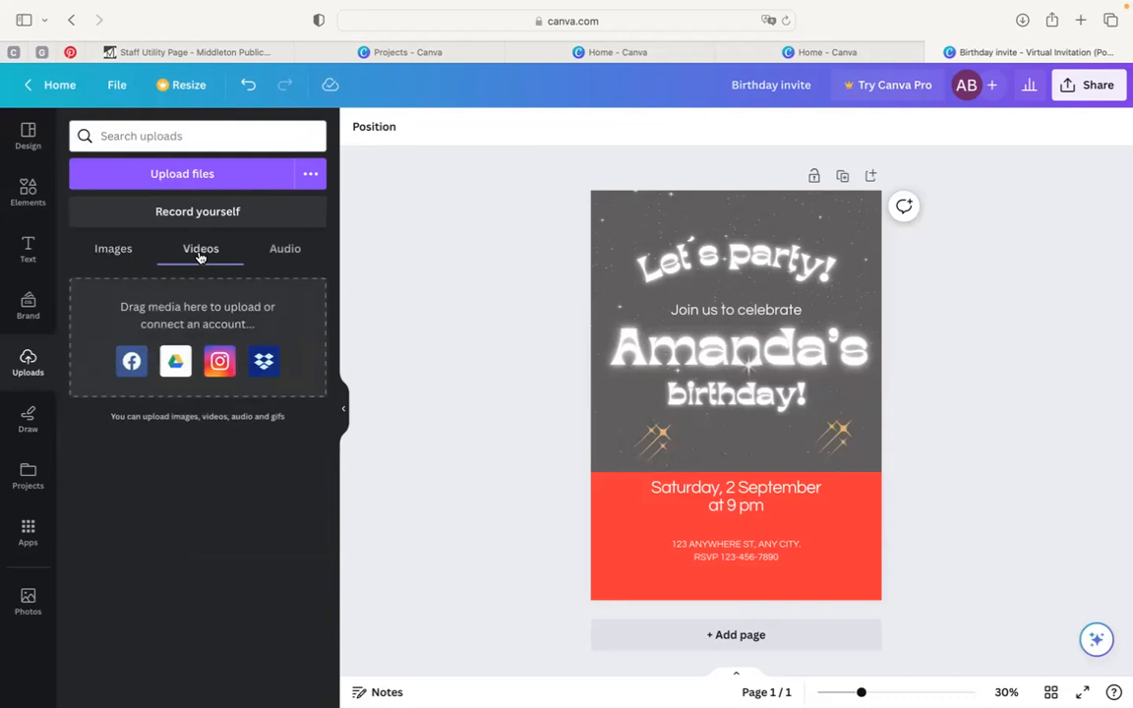
click(289, 252)
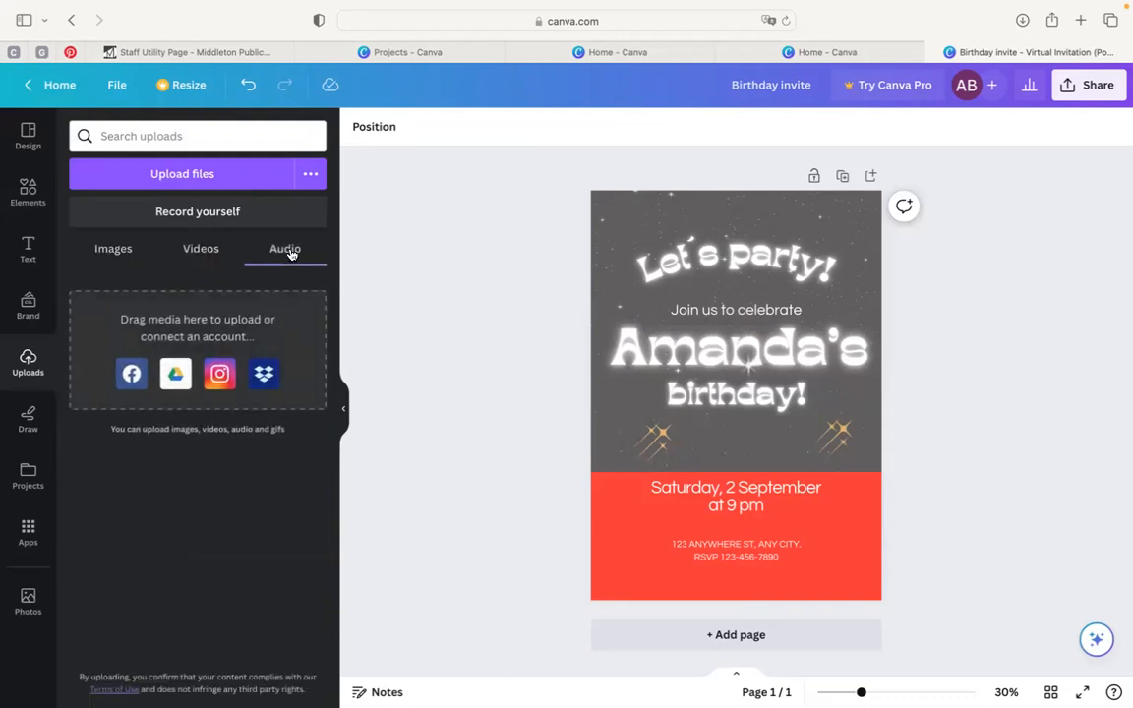
click(193, 257)
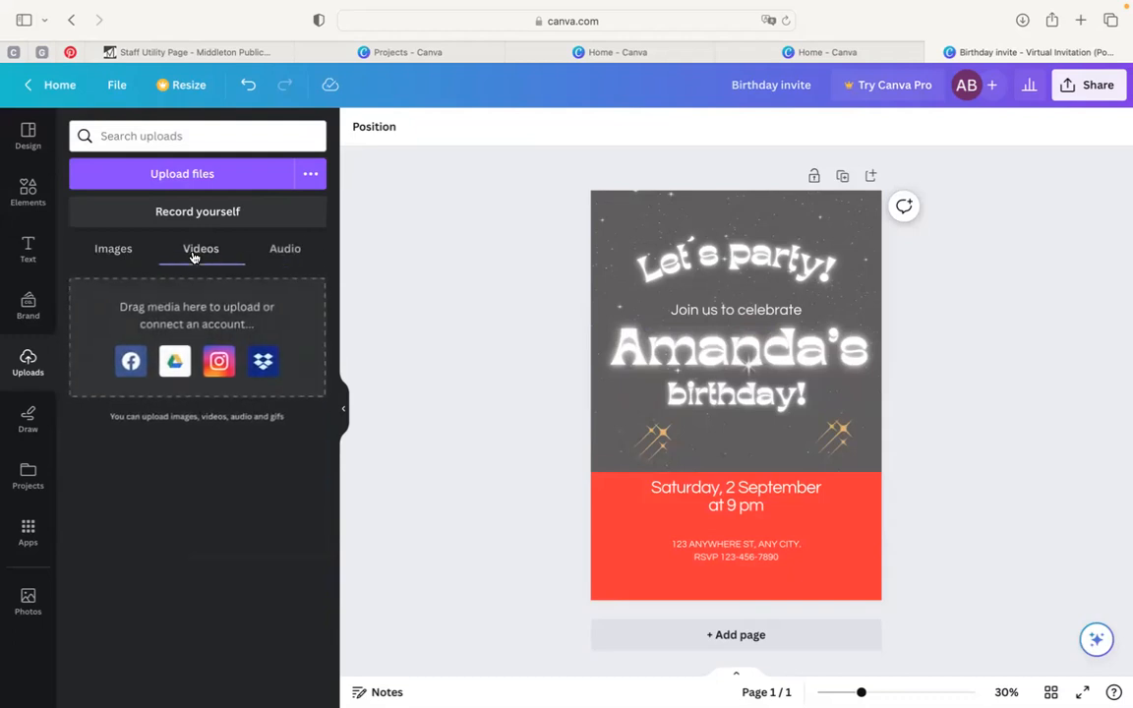
click(115, 258)
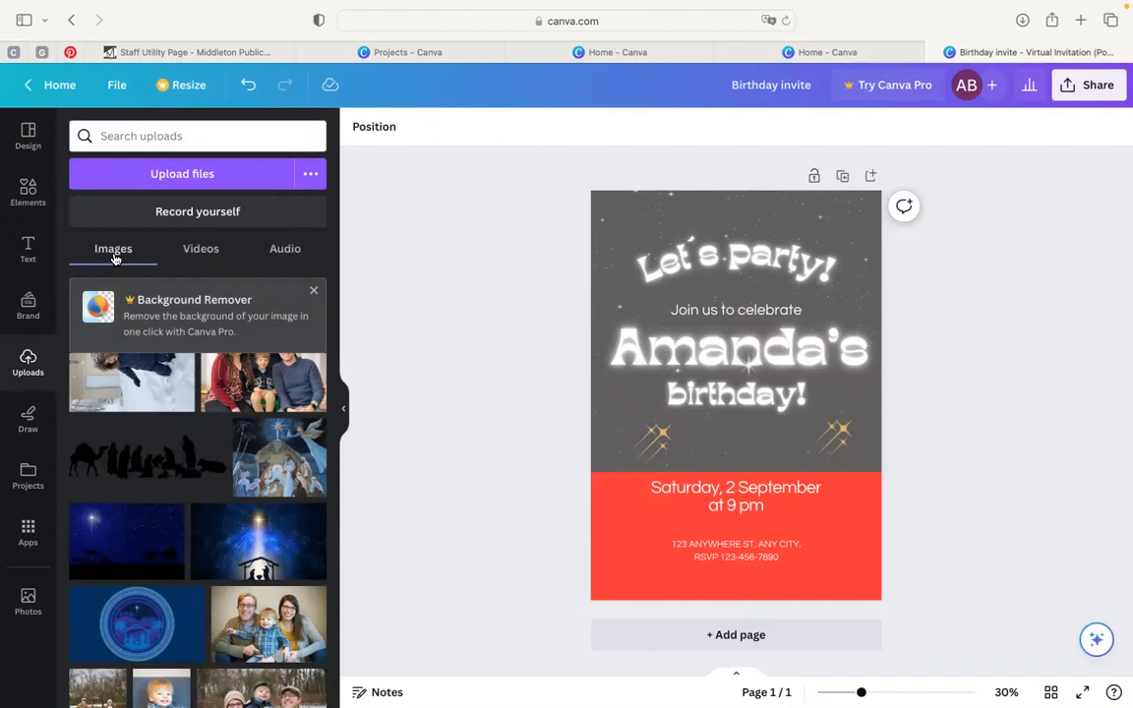
Step: Dismiss the Background Remover notice and look through the uploaded images
click(314, 295)
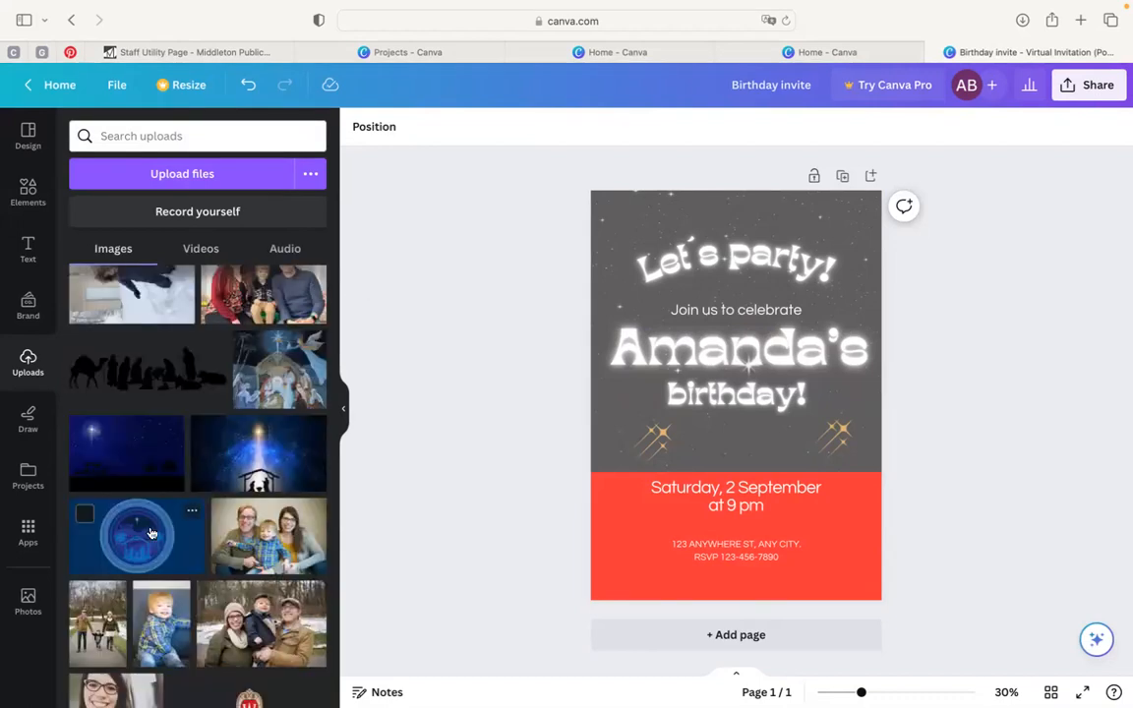
scroll(208, 497, up, 5)
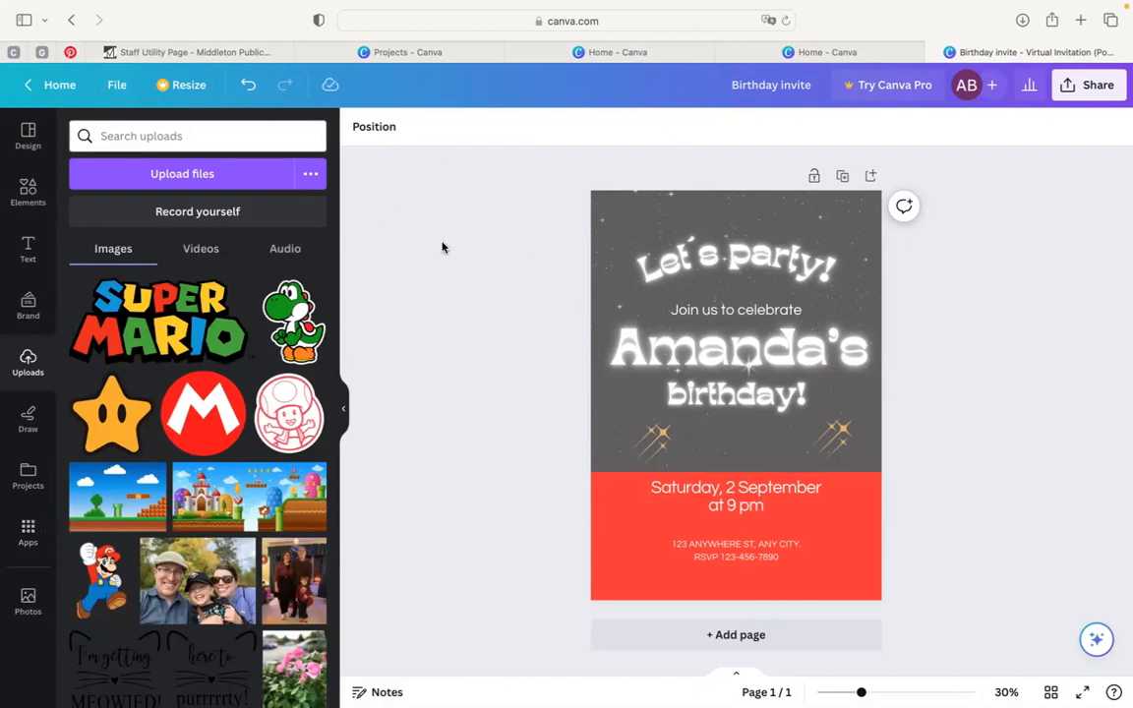
Step: Return to the home page, look through the recent designs and reopen the Birthday invite design
click(27, 89)
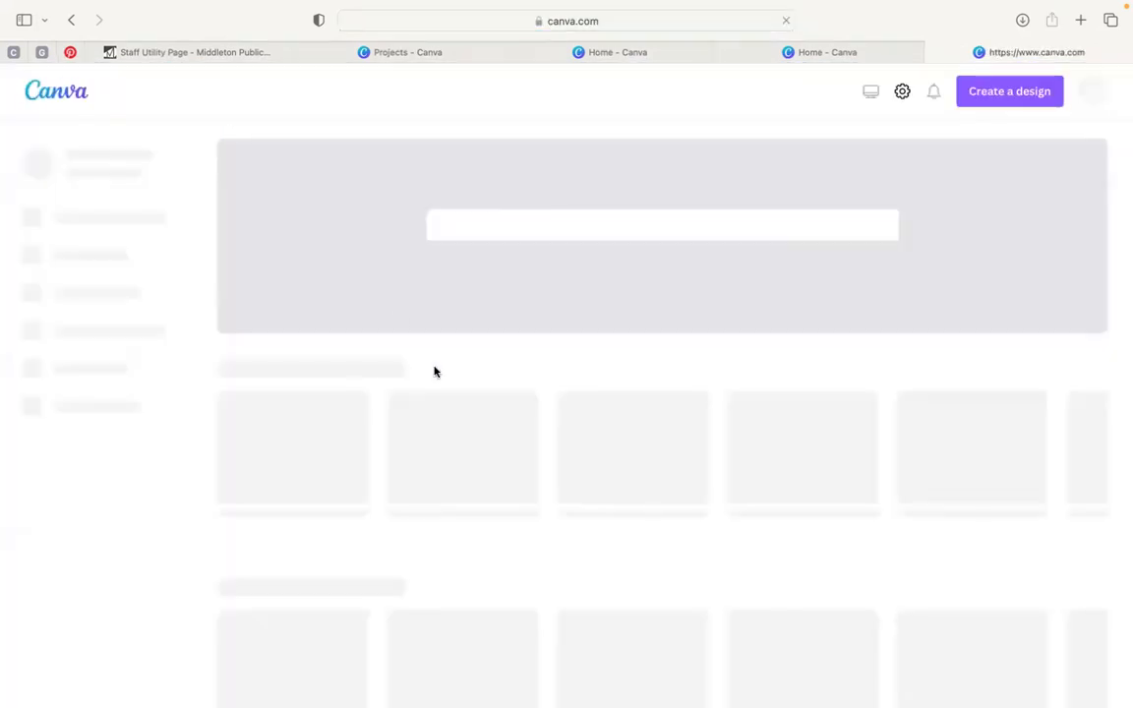
scroll(574, 439, down, 5)
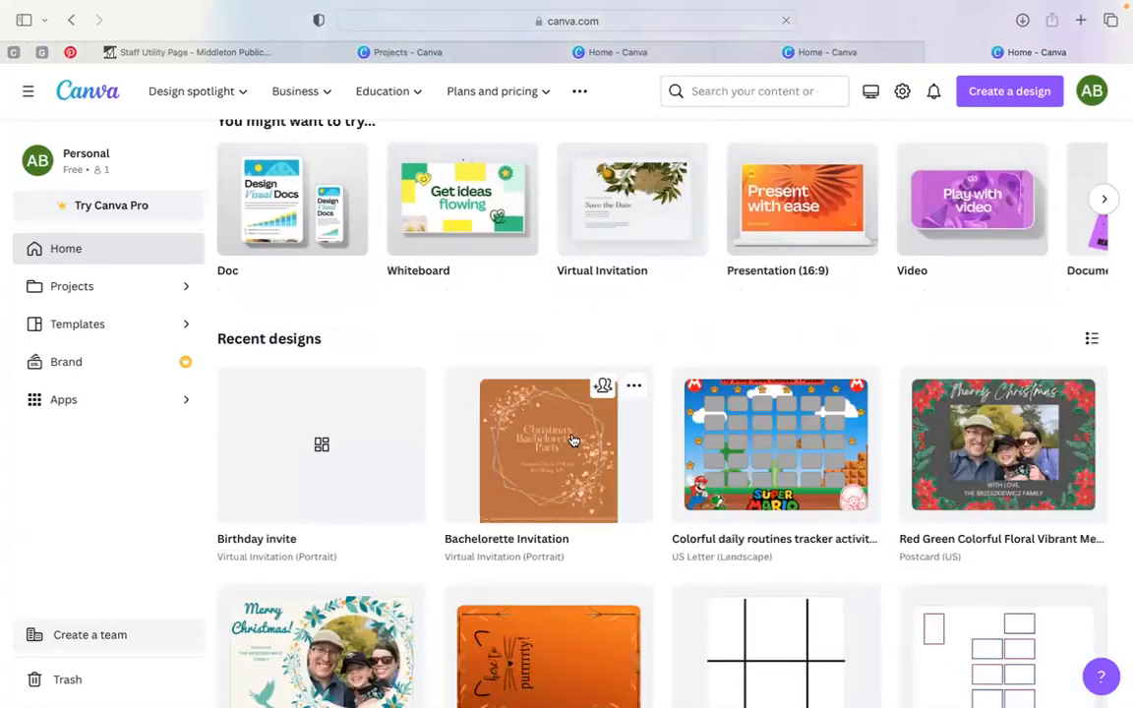
scroll(469, 305, down, 2)
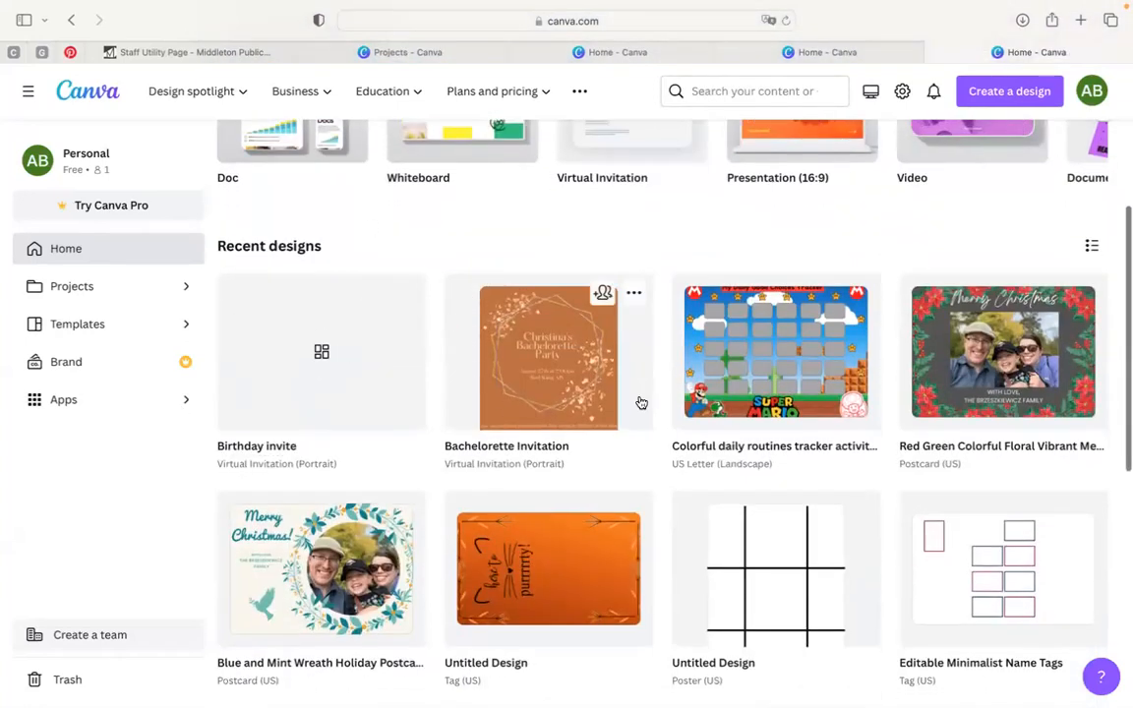
scroll(824, 398, down, 2)
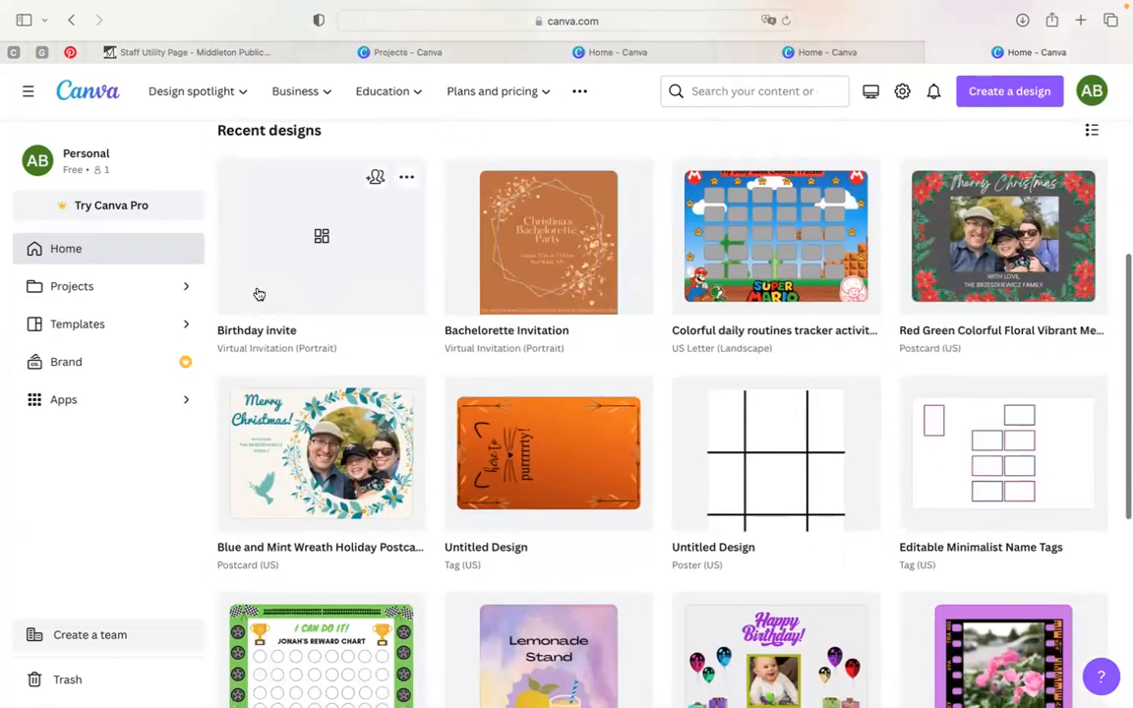
scroll(392, 256, up, 2)
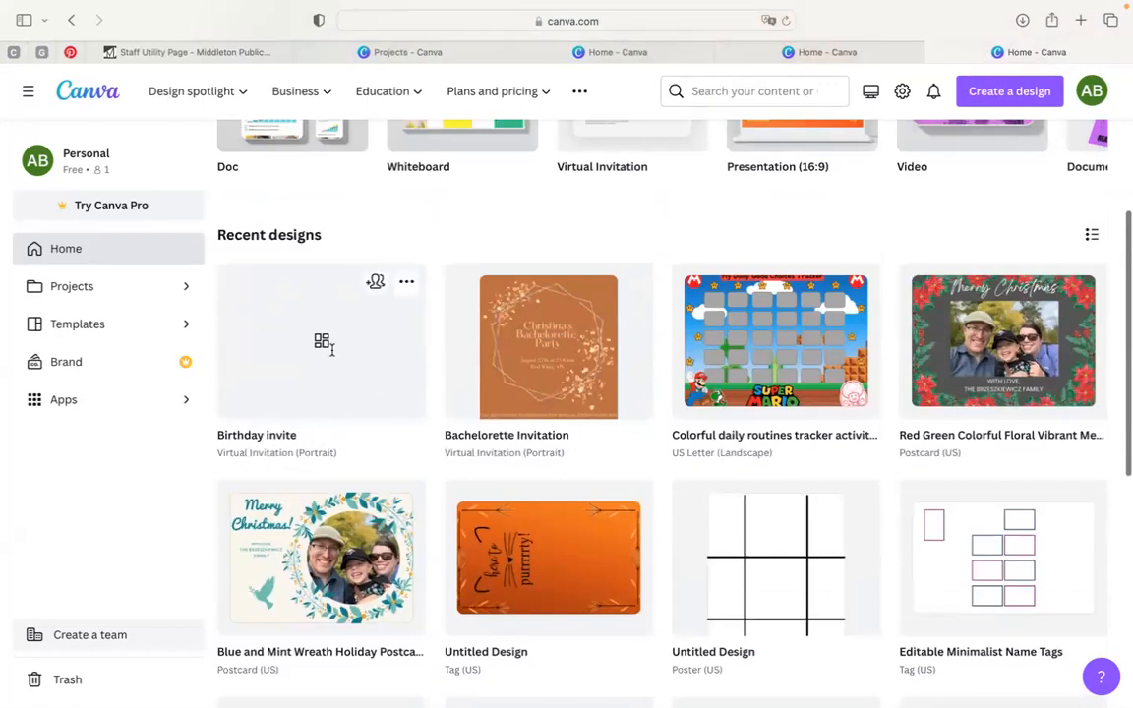
click(329, 401)
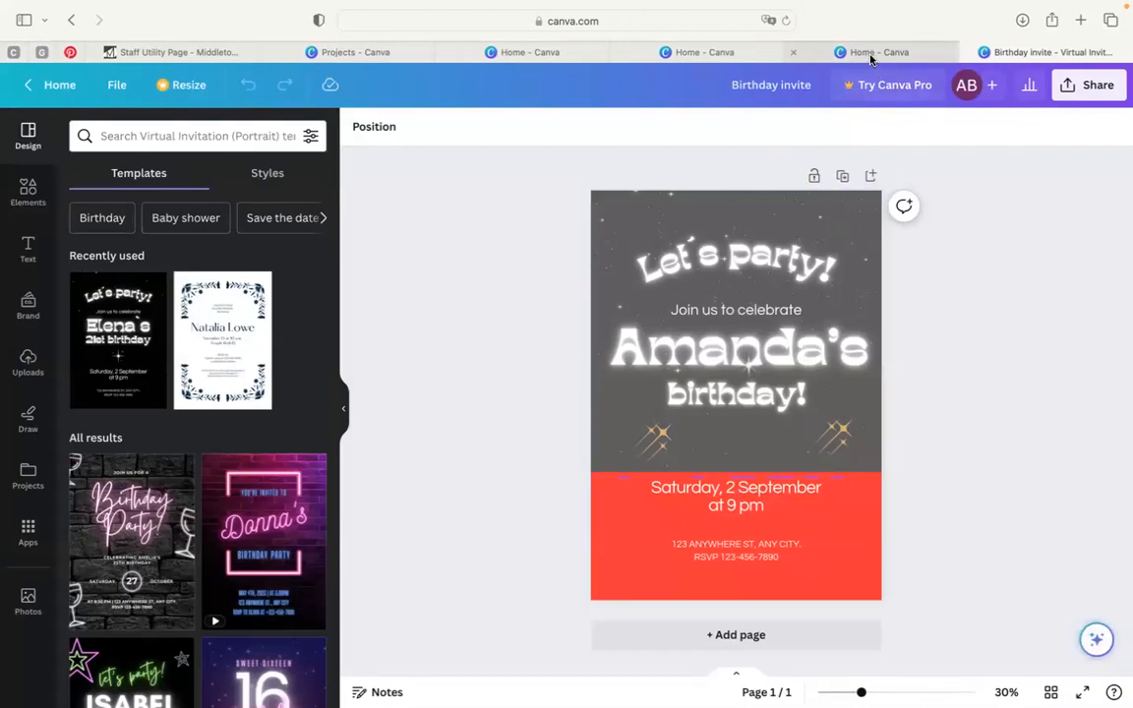
Step: Close one of the extra Canva home page tabs and look at the remaining home pages
click(824, 51)
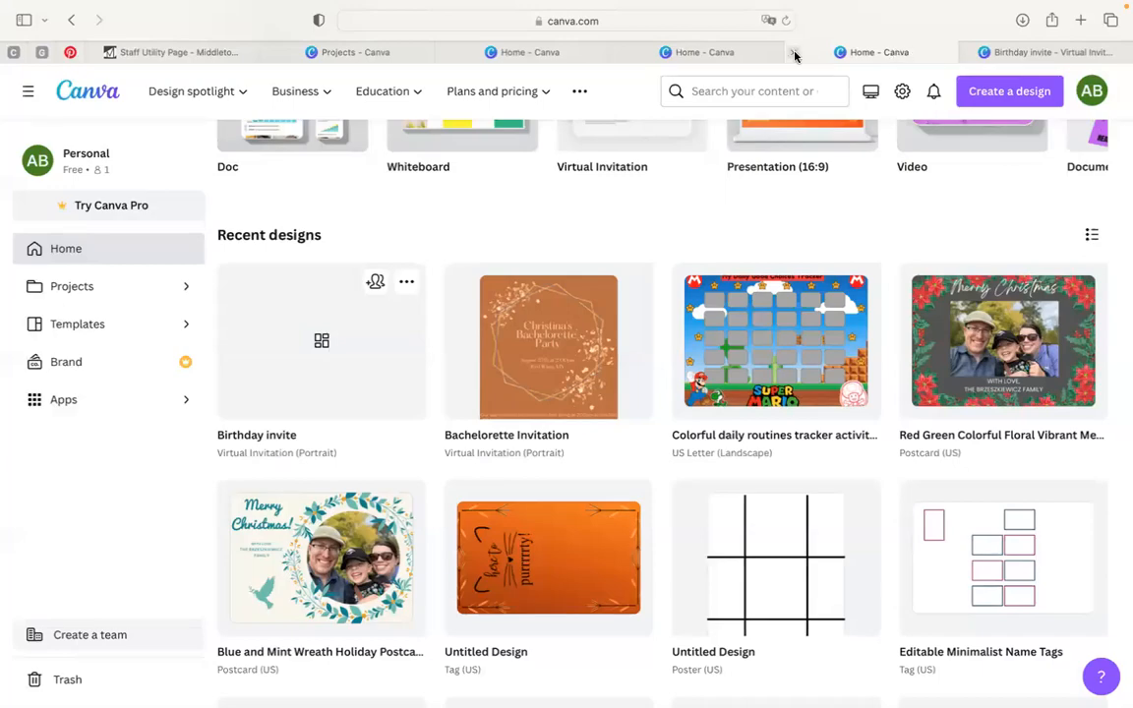
click(794, 54)
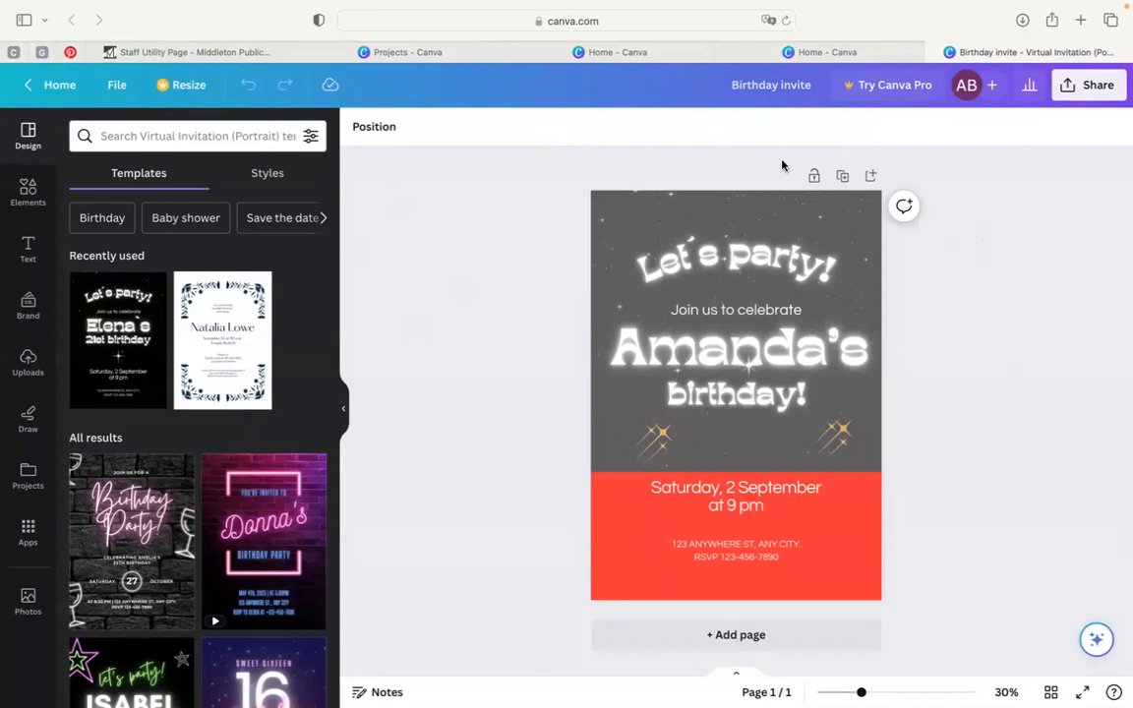
click(808, 56)
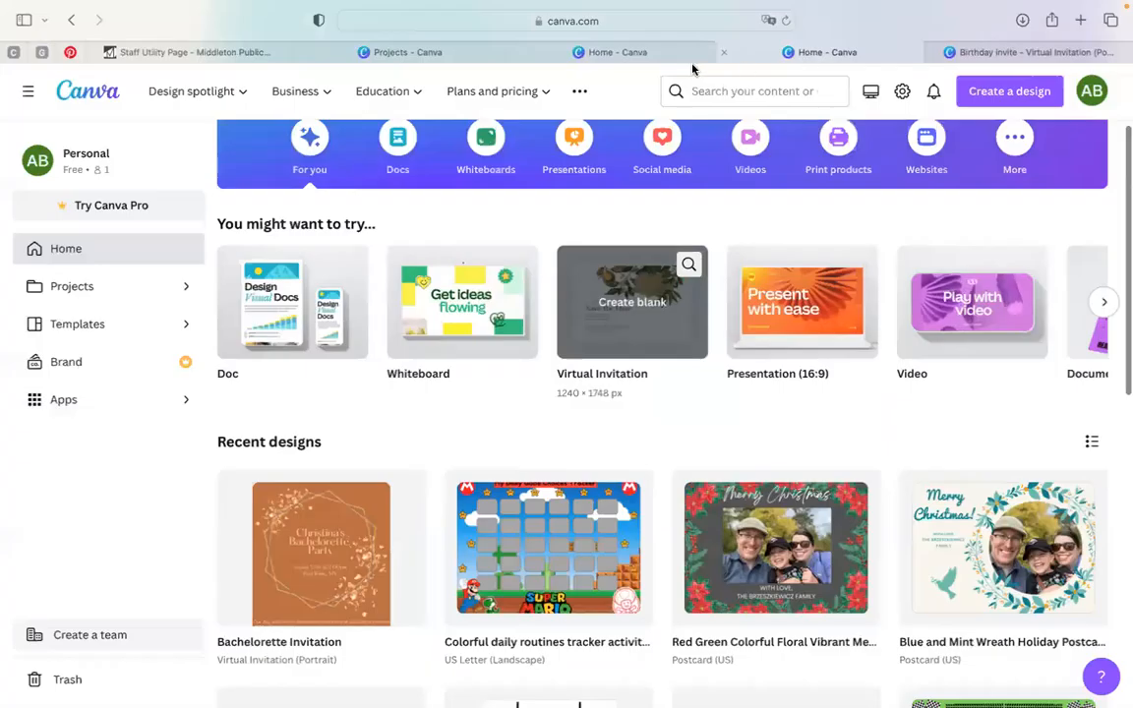
scroll(379, 76, down, 5)
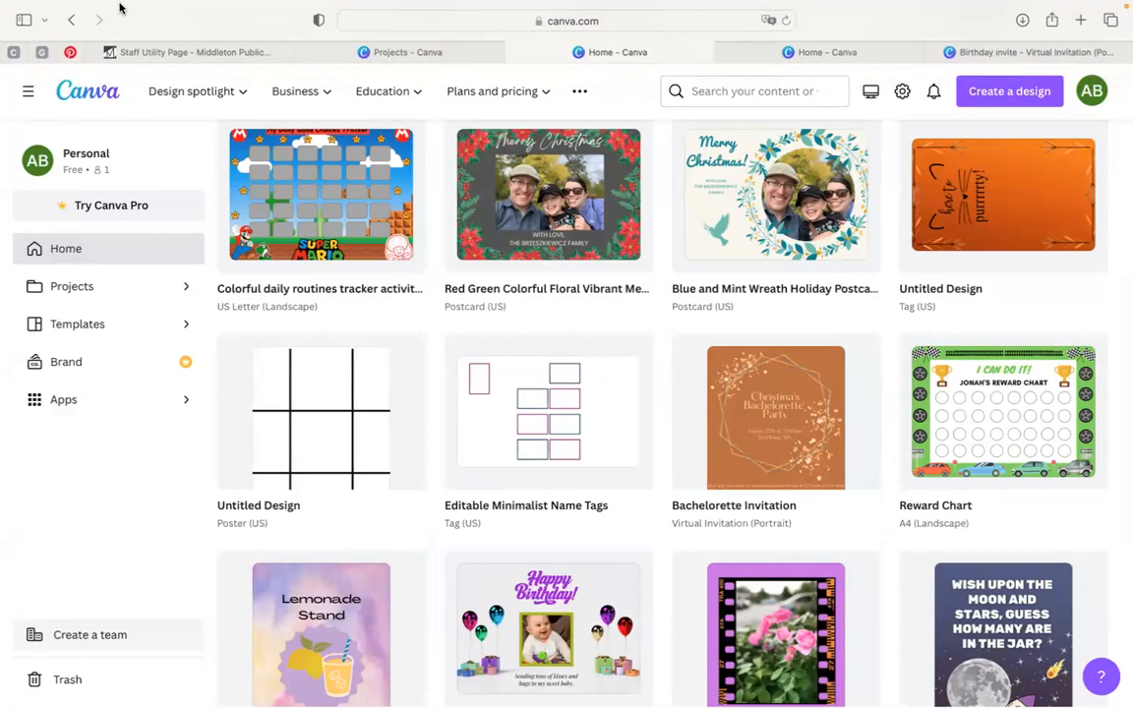
Step: Close the Projects and Birthday invite browser tabs
mouse_move(117, 8)
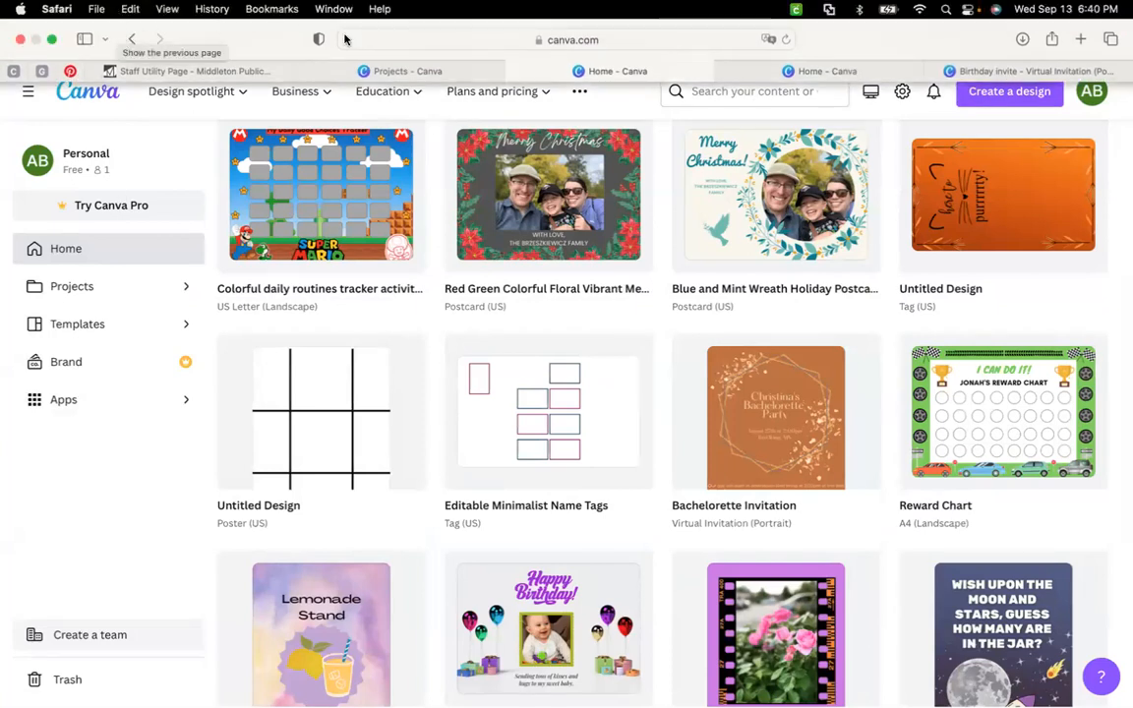
click(382, 93)
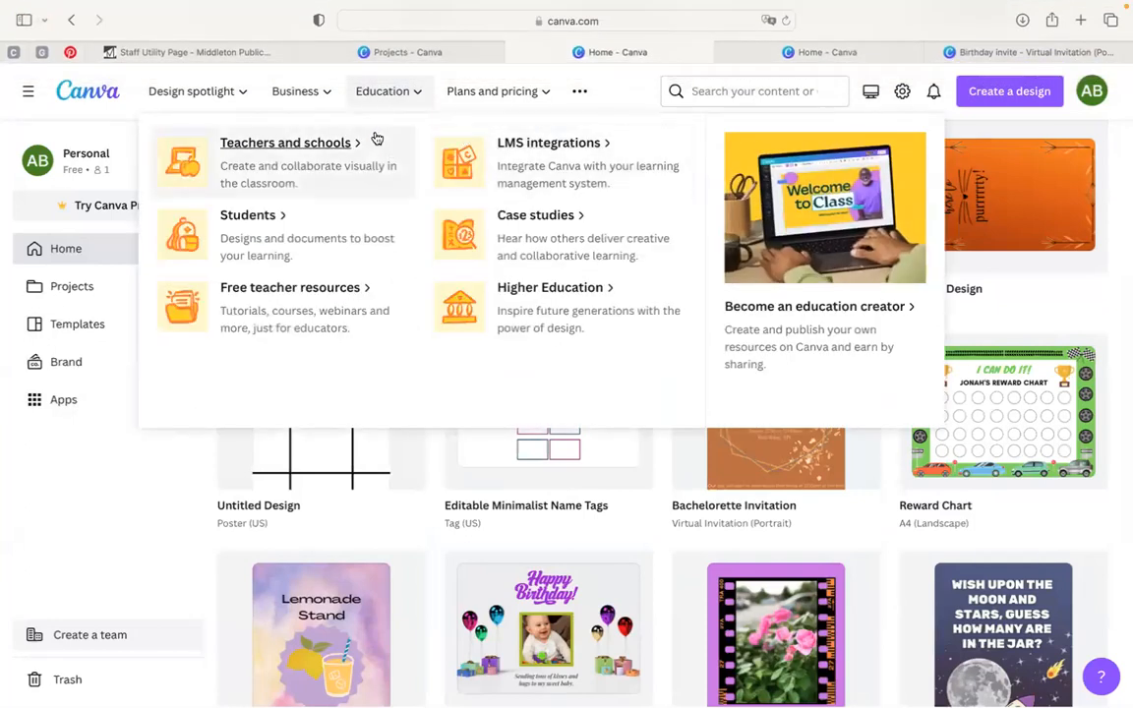
click(363, 53)
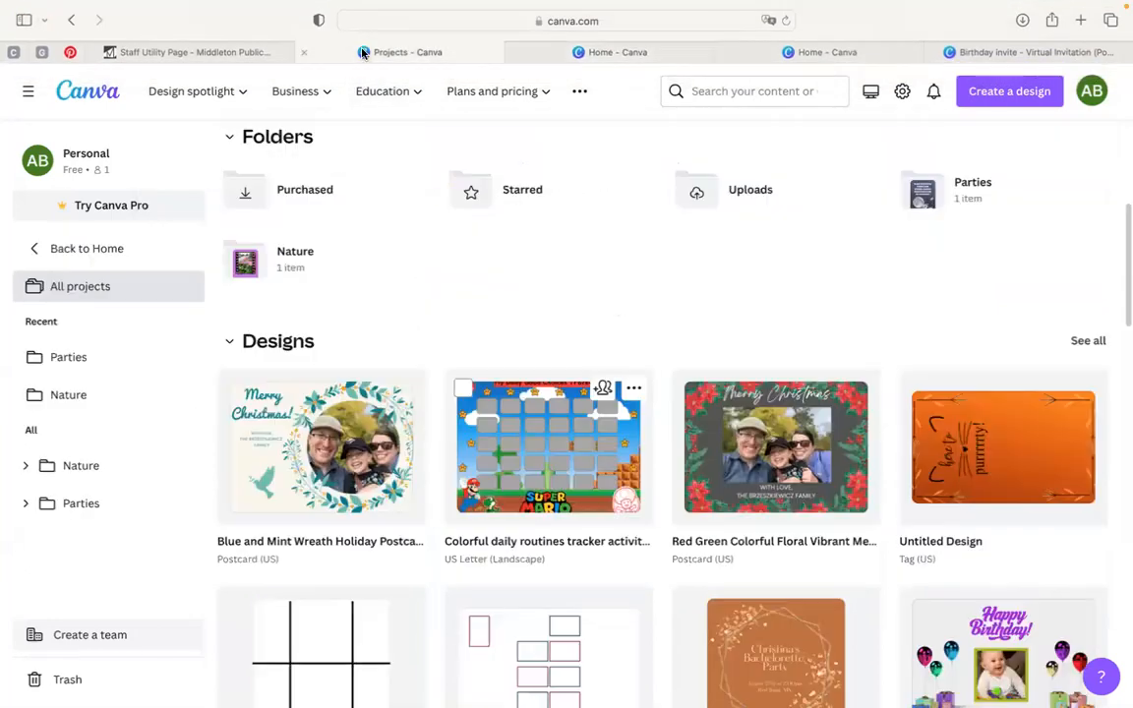
click(304, 52)
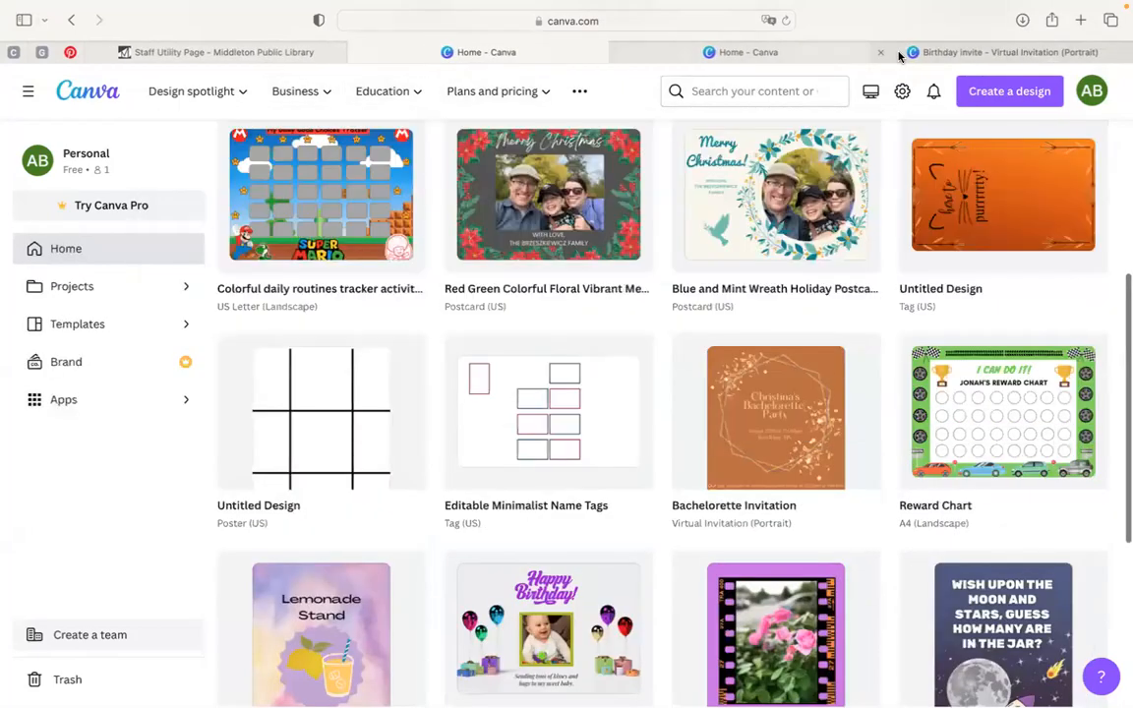
click(891, 52)
click(880, 52)
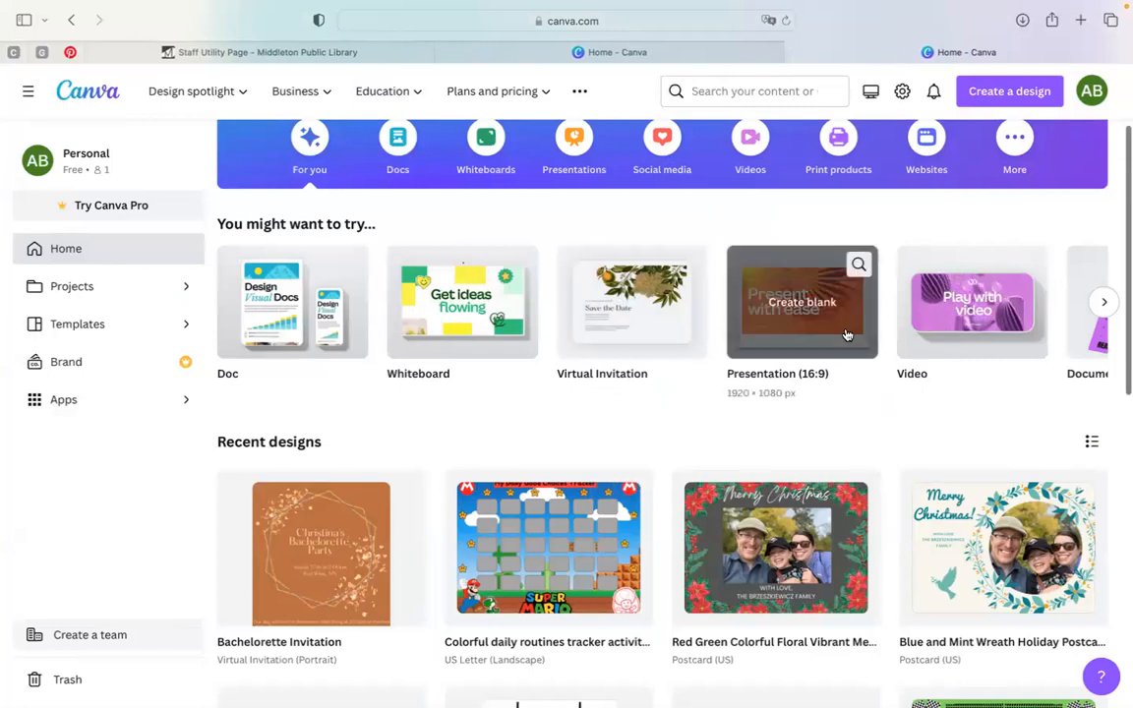
Step: Look through the recent designs on the home page and open the Treat poster
mouse_move(998, 324)
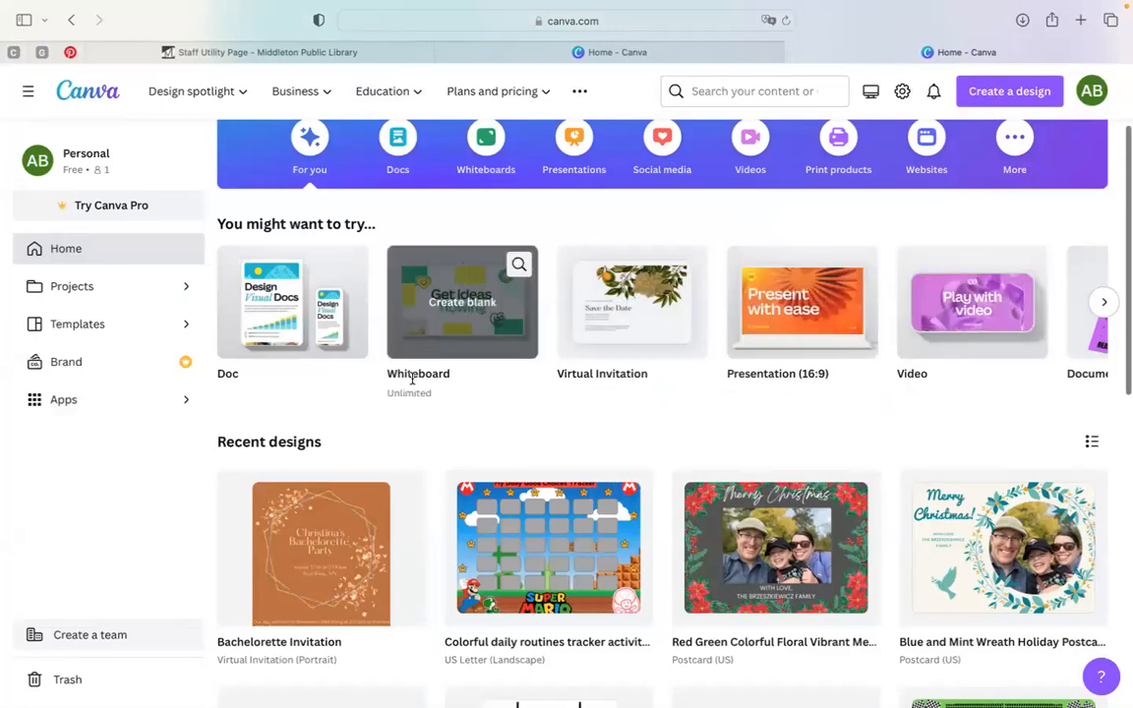
scroll(412, 379, down, 3)
scroll(412, 379, down, 2)
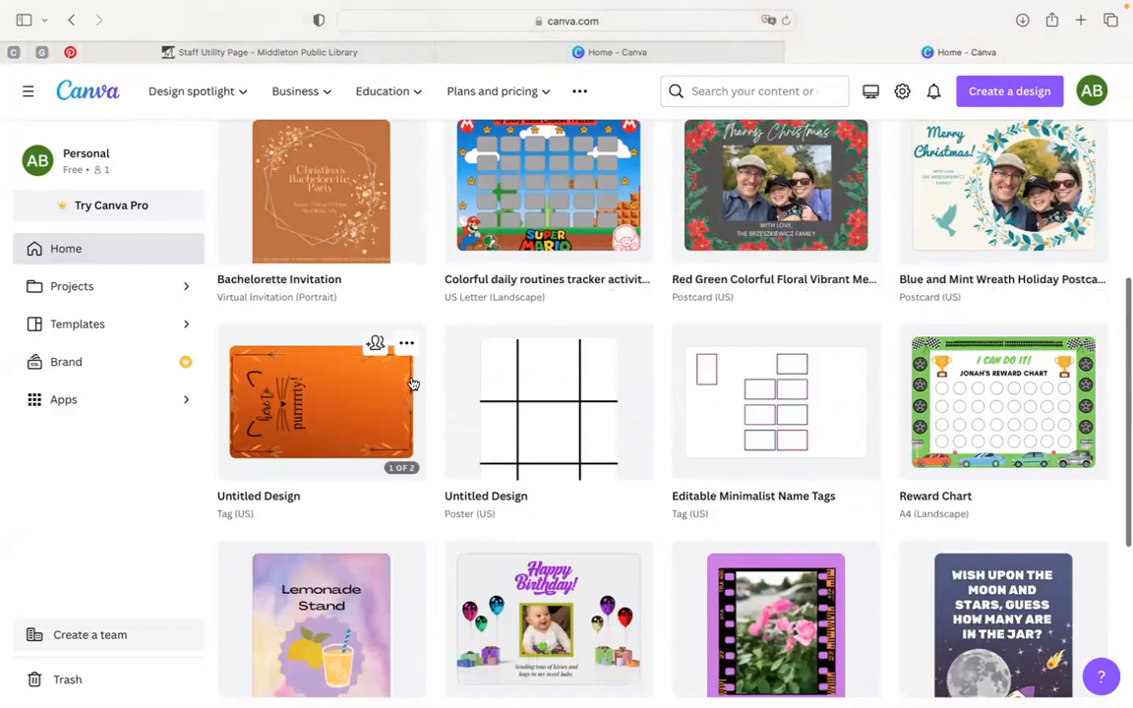
scroll(413, 383, down, 2)
scroll(413, 383, down, 2)
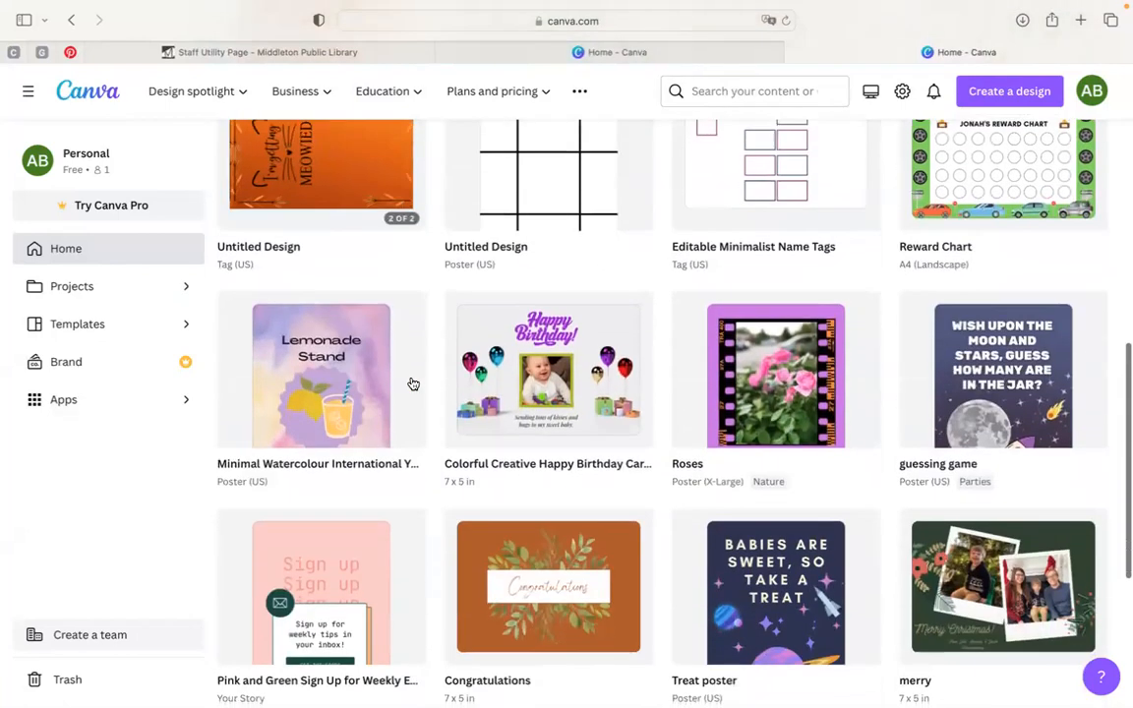
scroll(413, 383, down, 3)
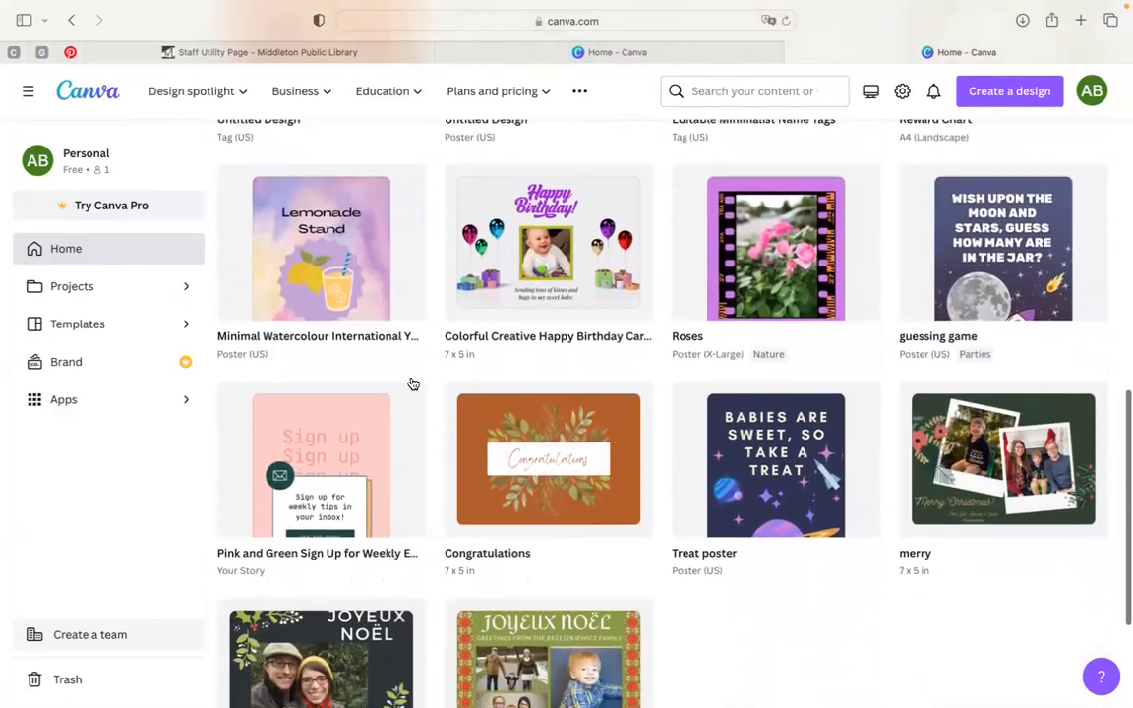
scroll(413, 383, down, 2)
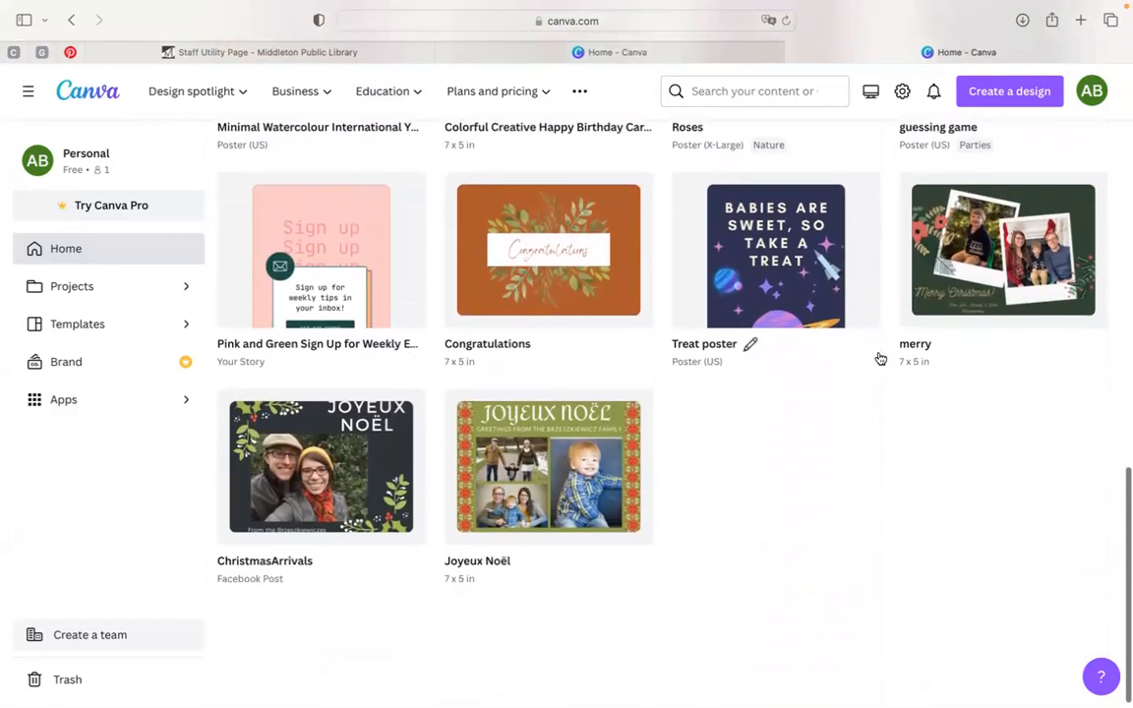
click(784, 273)
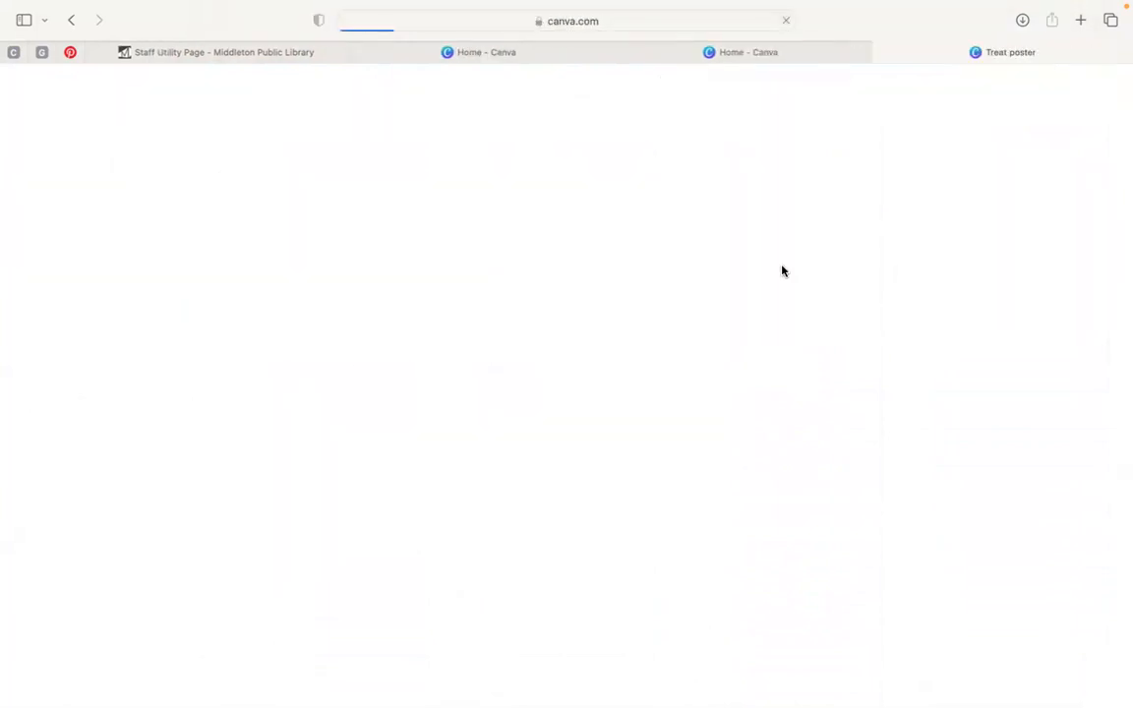
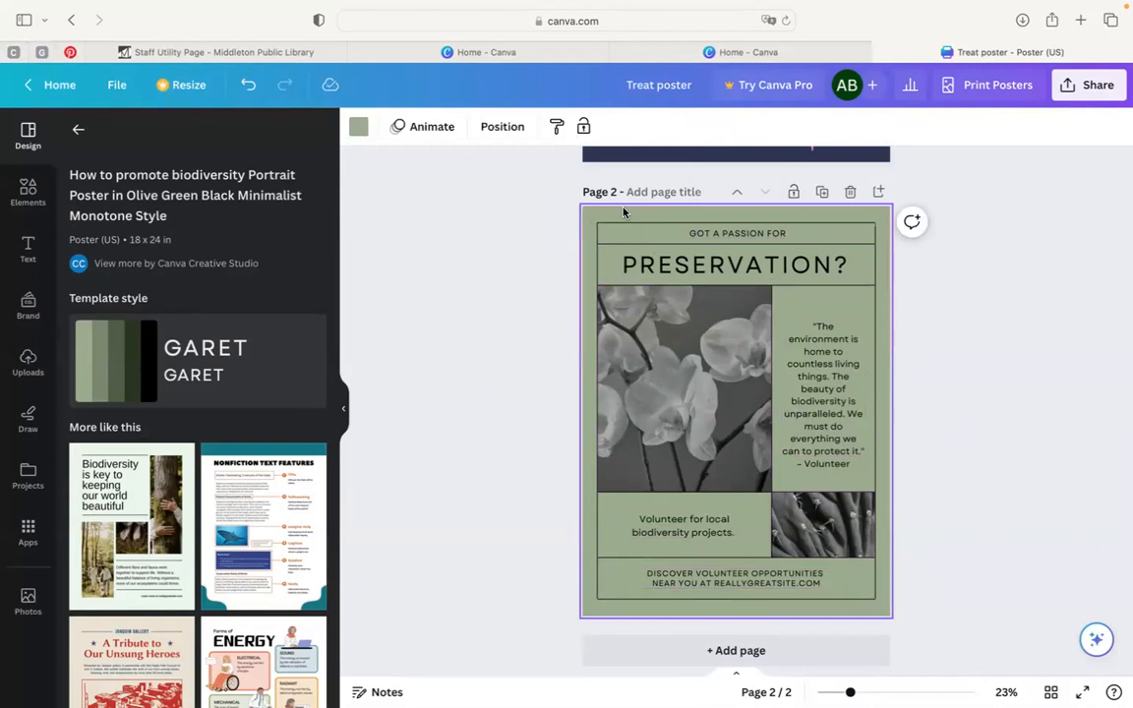
Step: Try purple and dark green backgrounds on the page 2 poster, then set its background color to blue #14a3fe
click(358, 127)
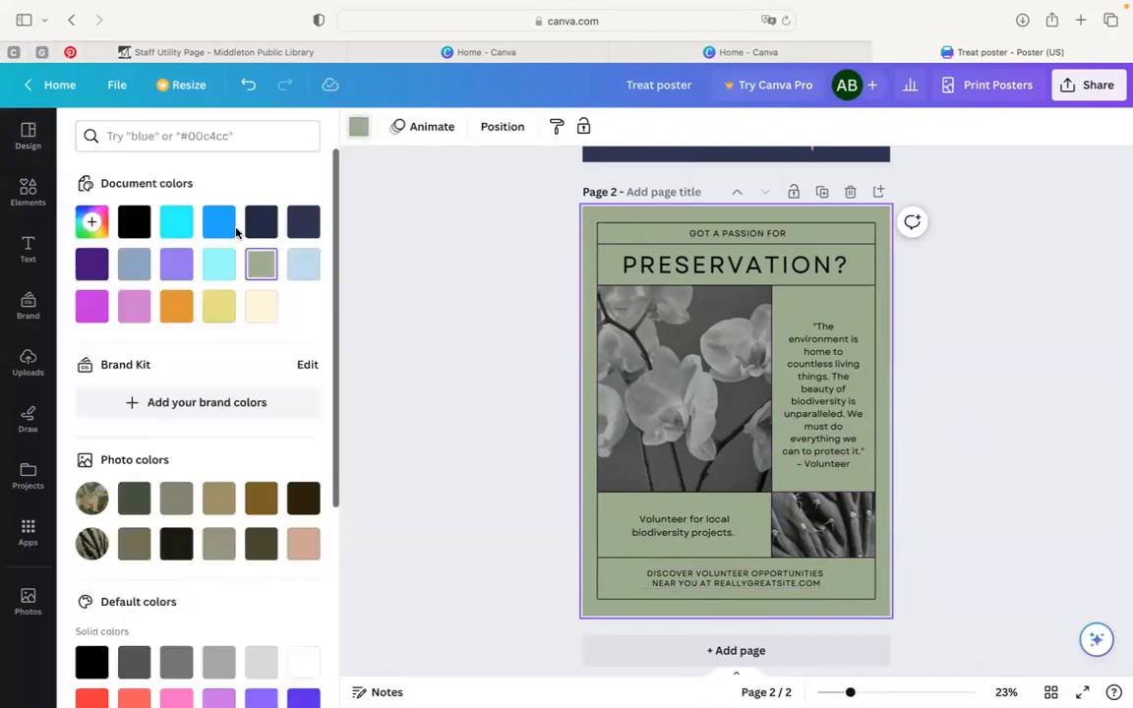
click(176, 263)
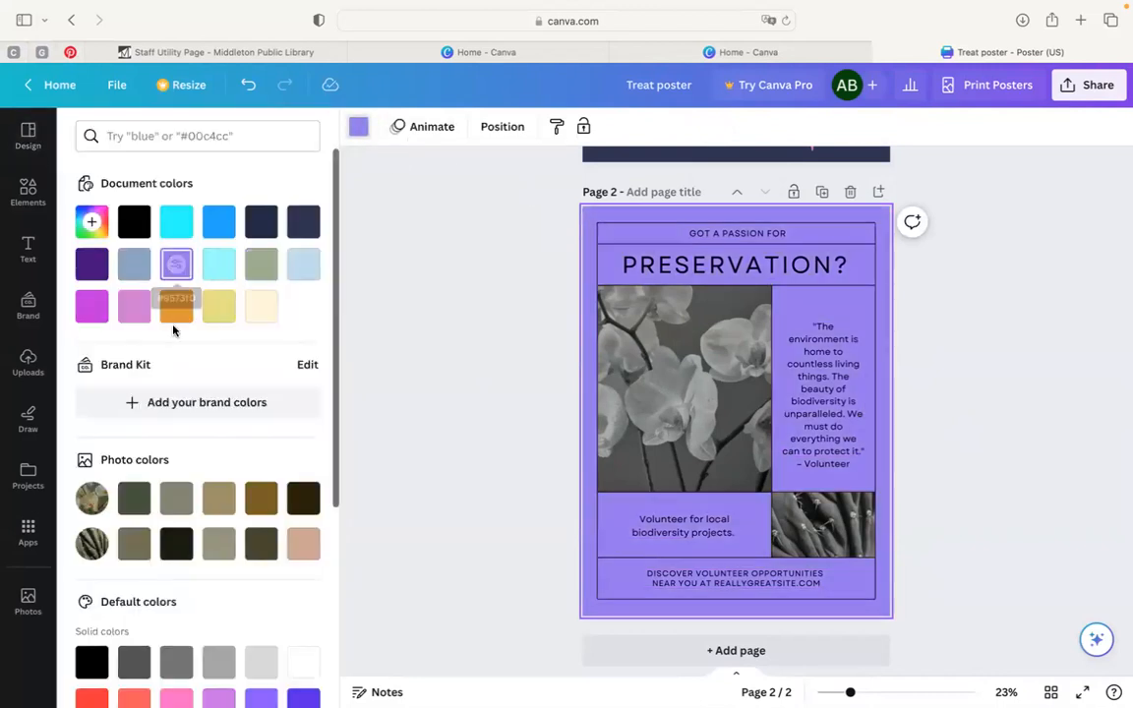
click(129, 497)
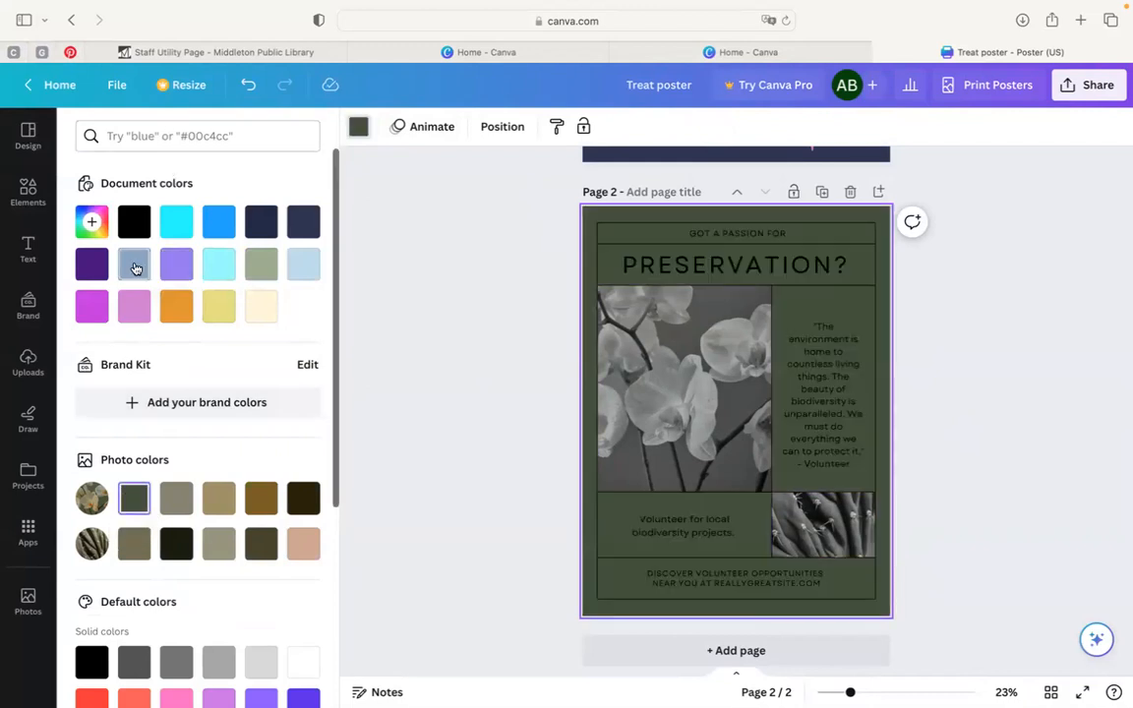
click(220, 223)
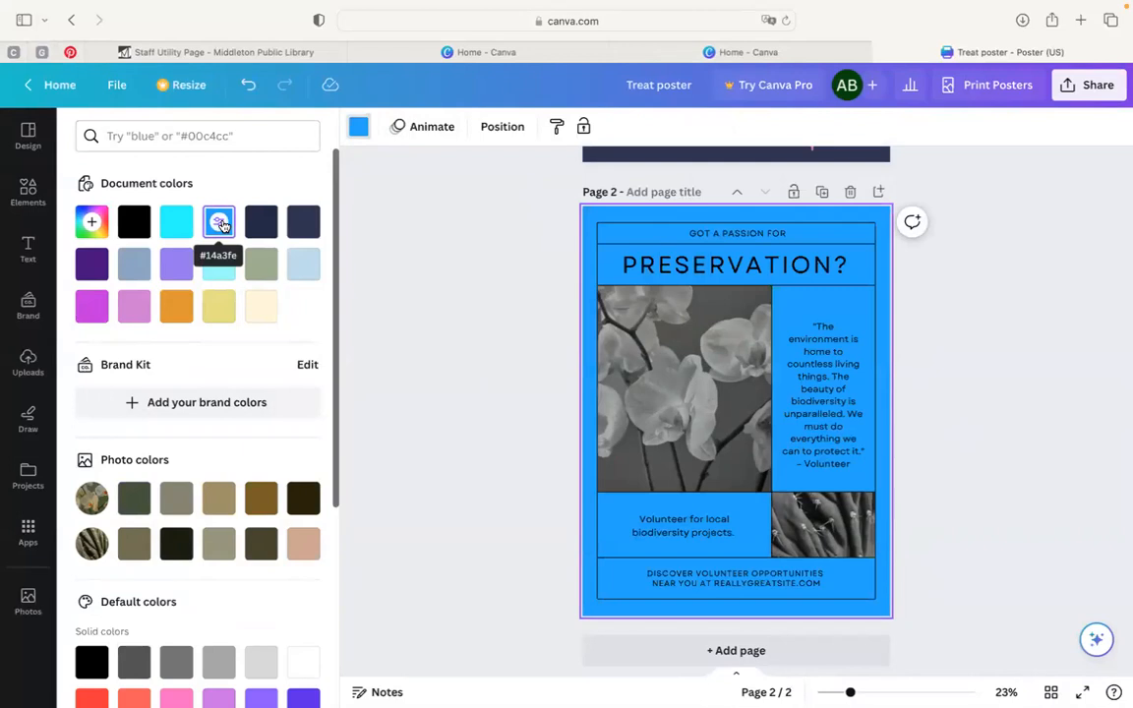
Step: Delete the large orchid photo from page 2 and search the photo elements for "sunflower"
click(697, 427)
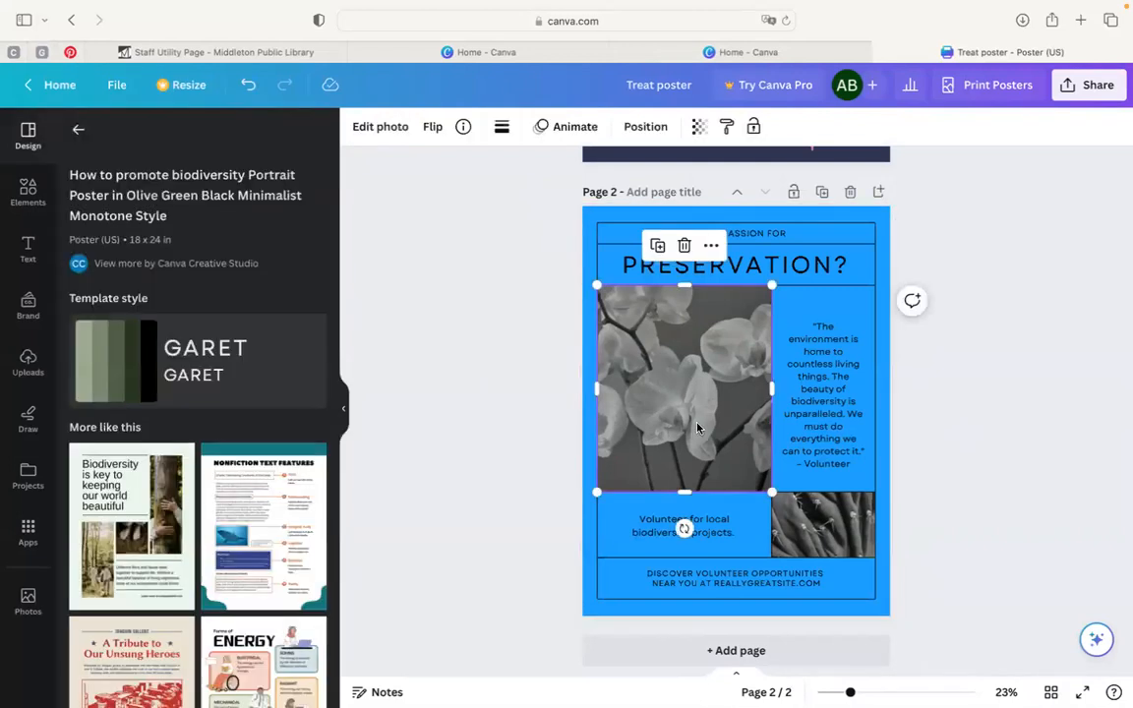
click(684, 245)
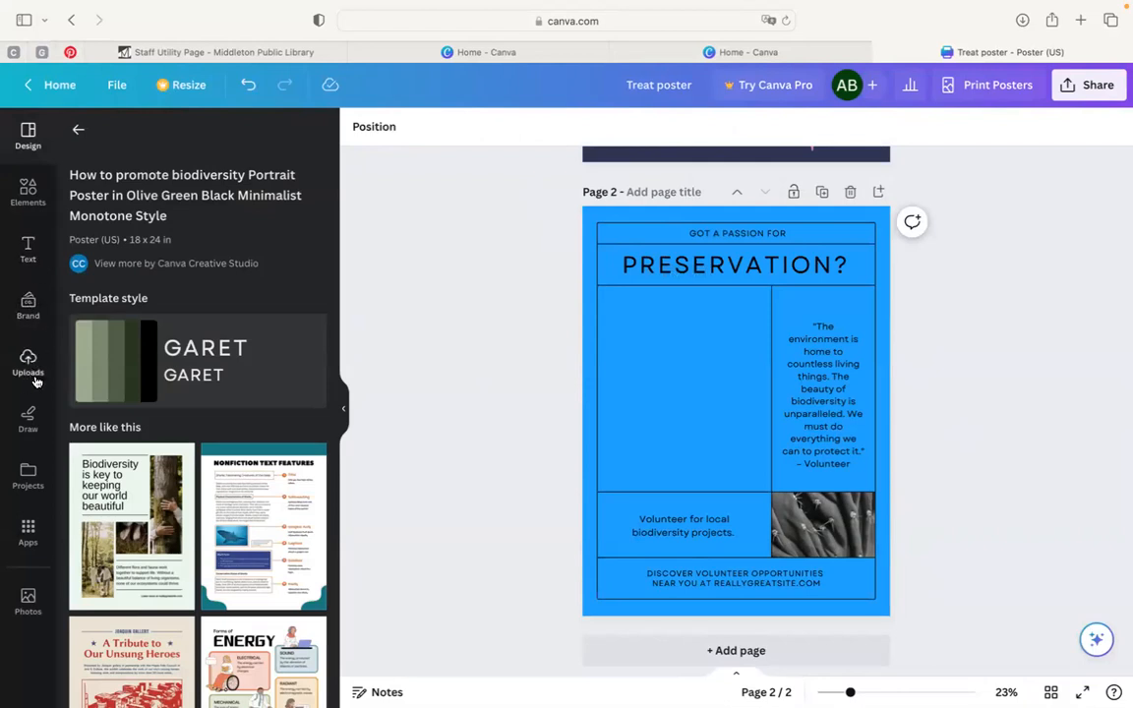
click(27, 190)
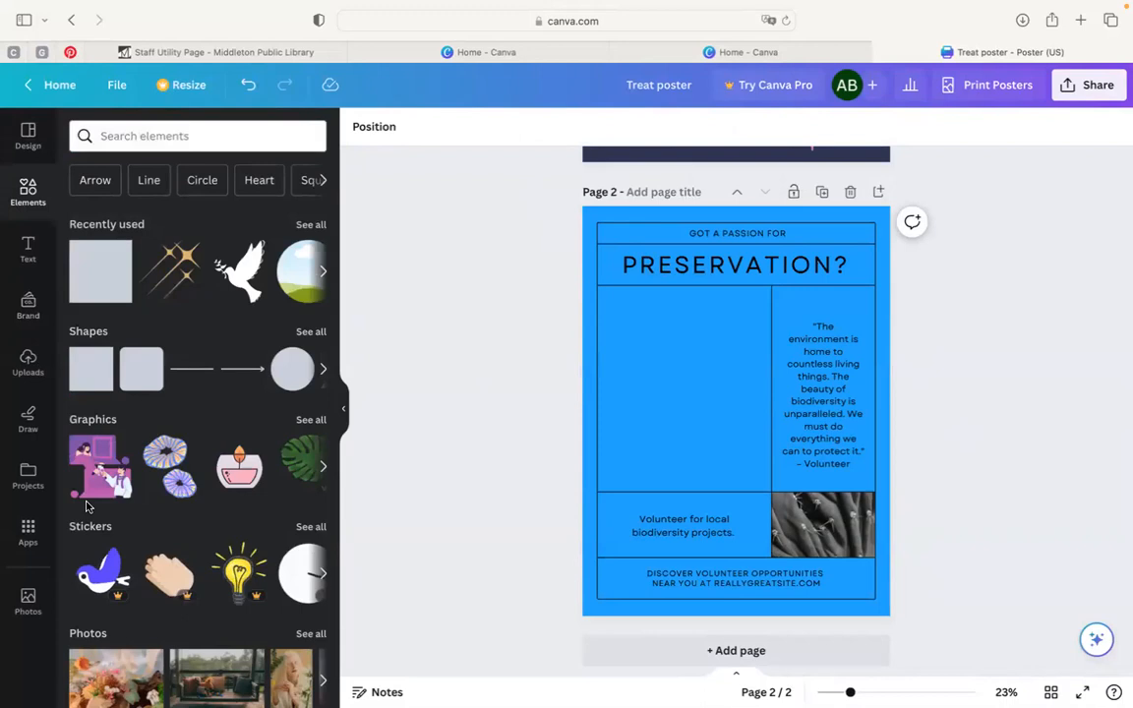
scroll(305, 460, down, 4)
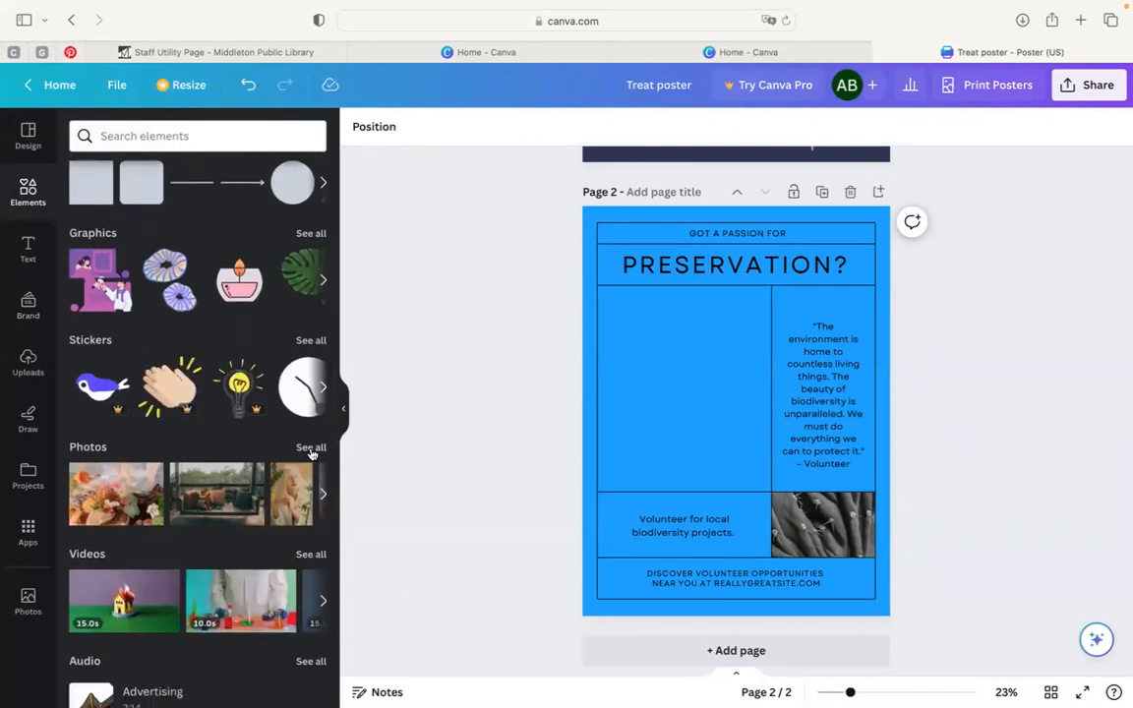
click(306, 452)
click(150, 169)
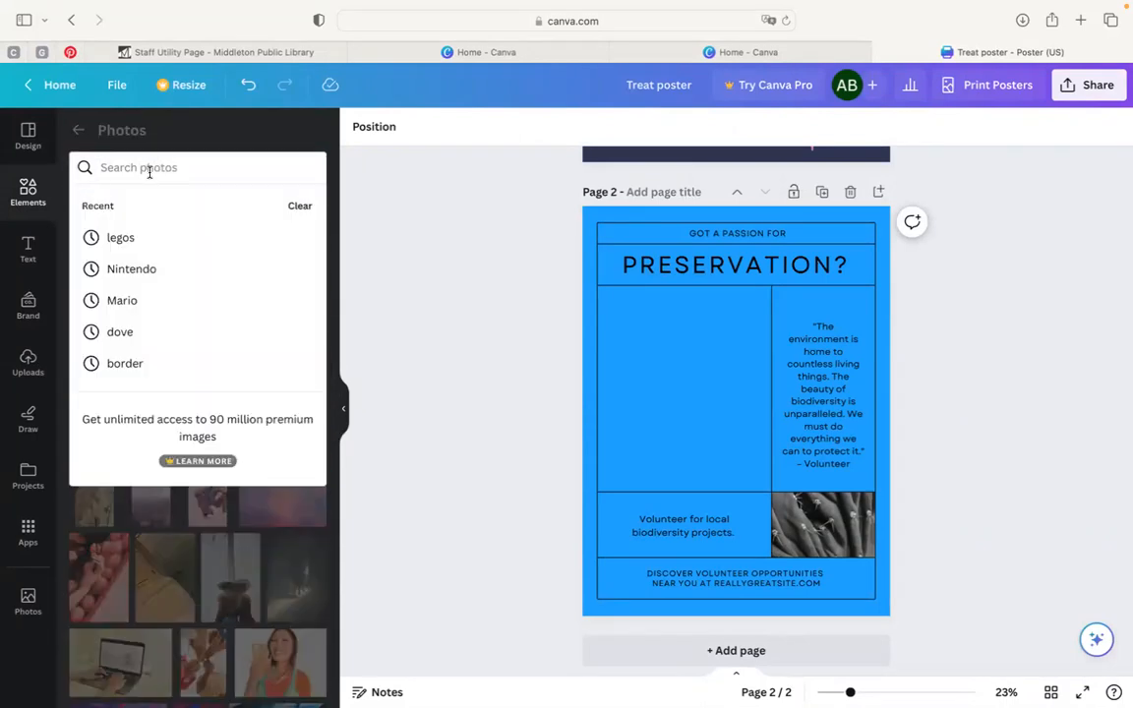
text(sunflower)
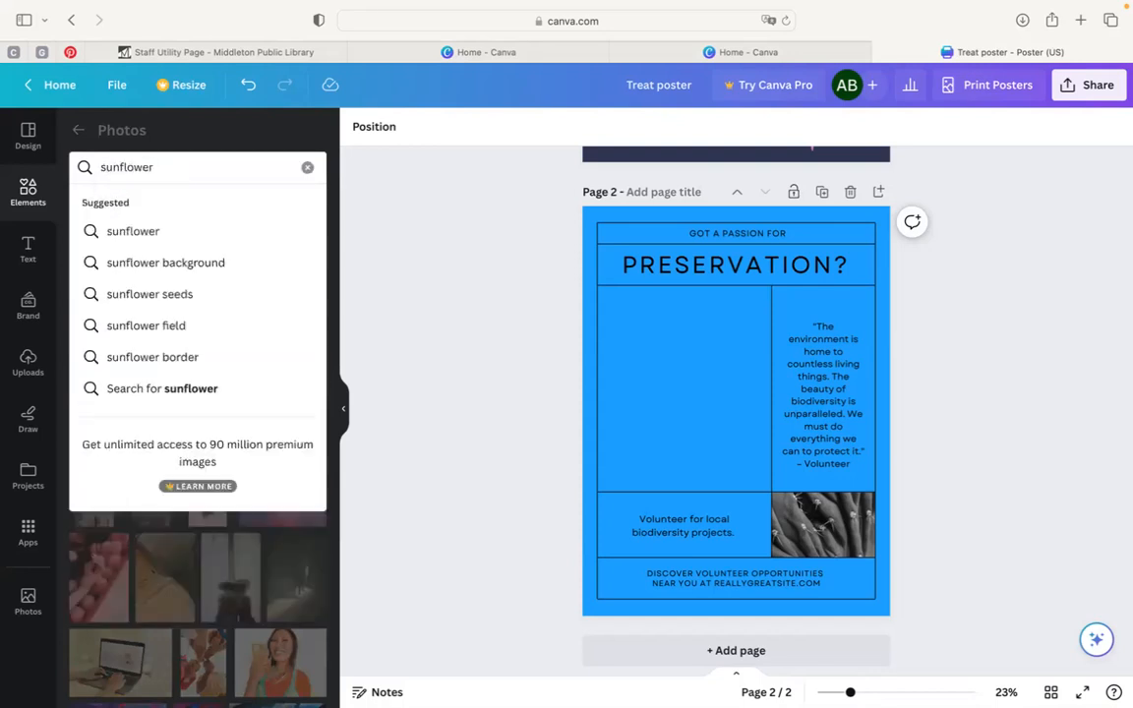
key(Return)
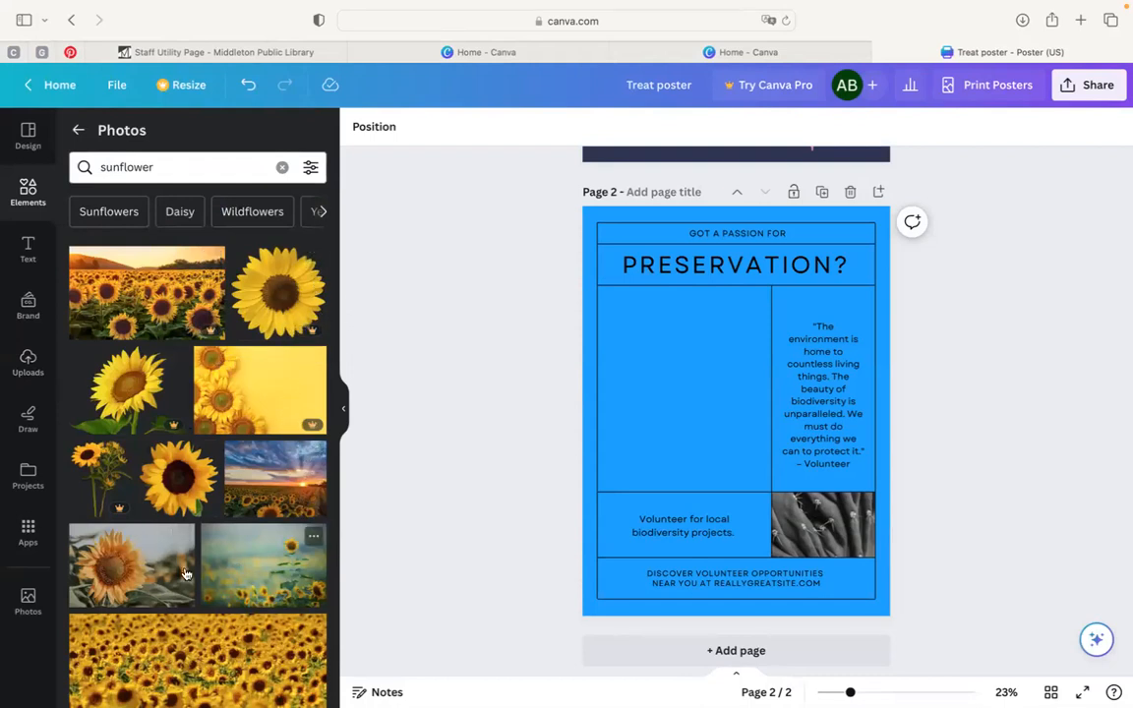
Step: Add the free photo of a sunflower field at sunset to page 2 and crop it to fit the empty picture box
scroll(259, 505, down, 3)
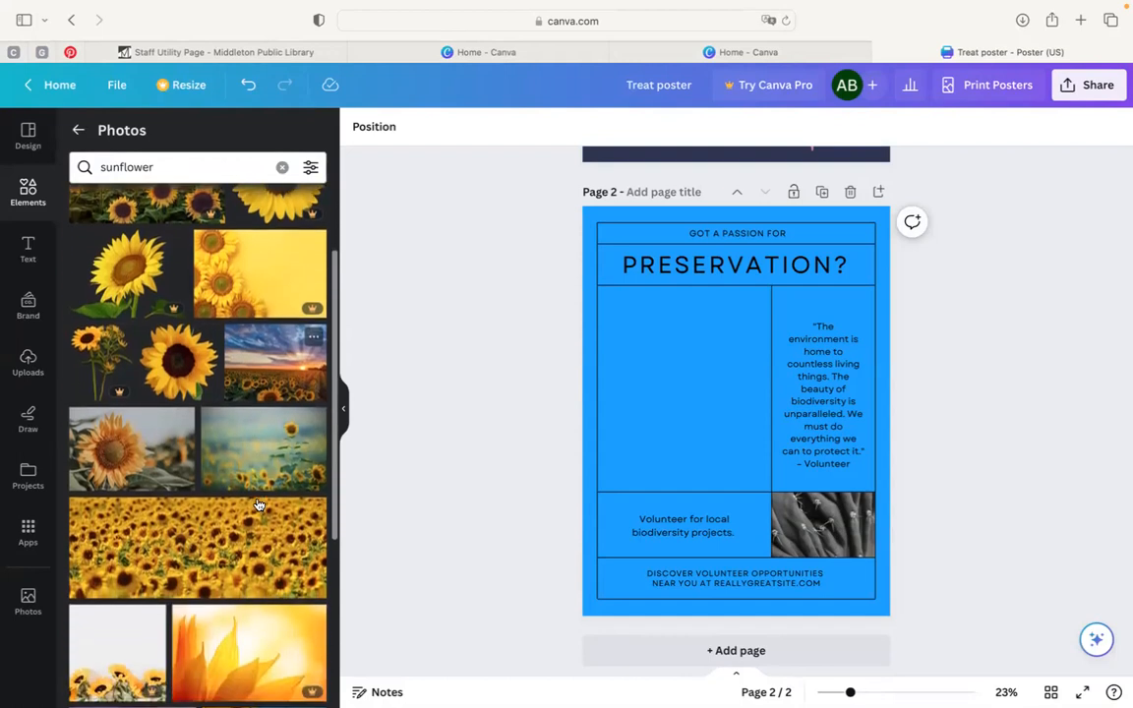
click(277, 379)
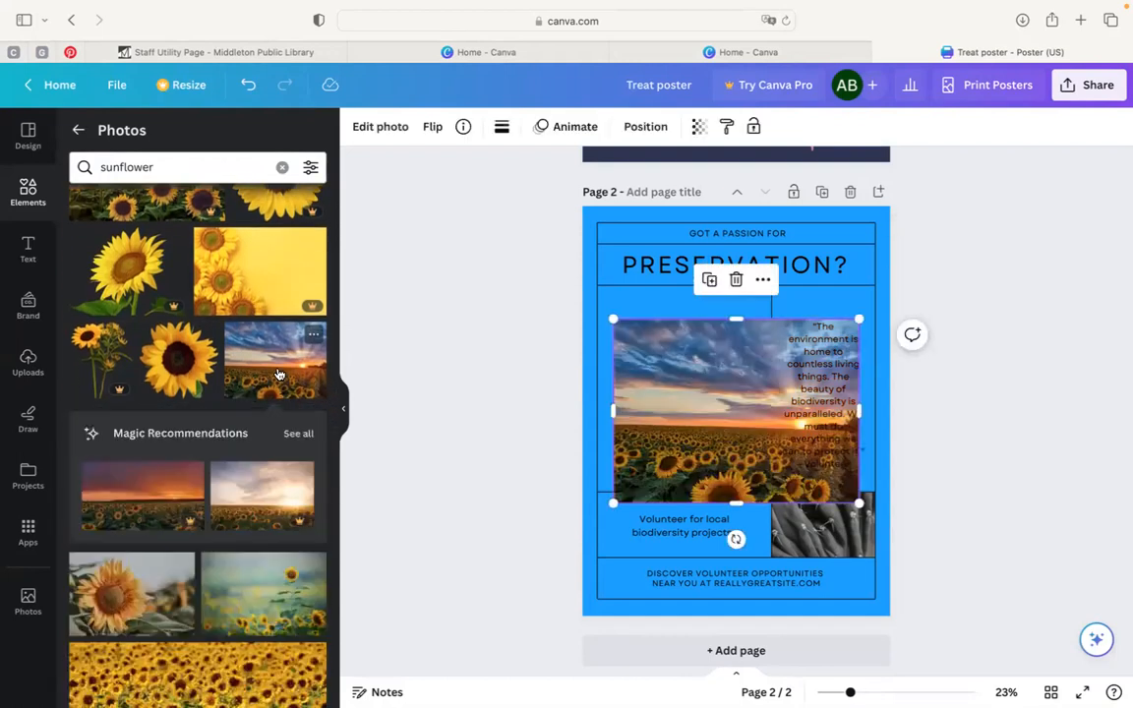
drag(737, 416, 718, 384)
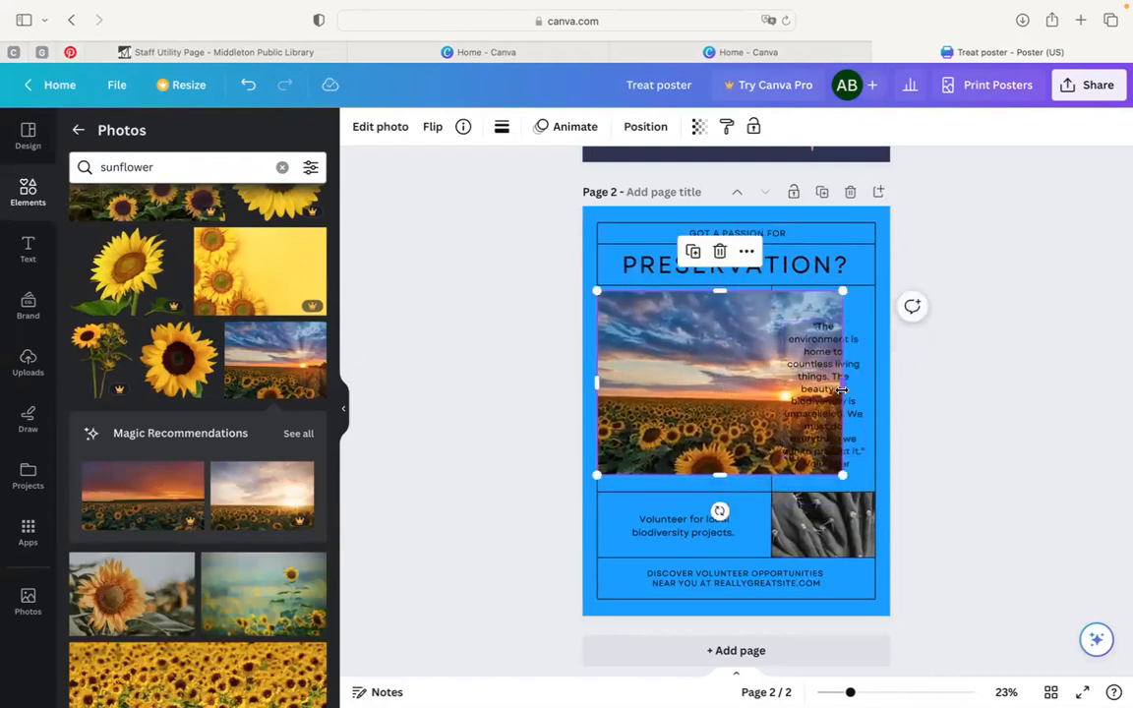
drag(839, 381, 766, 391)
drag(684, 473, 686, 480)
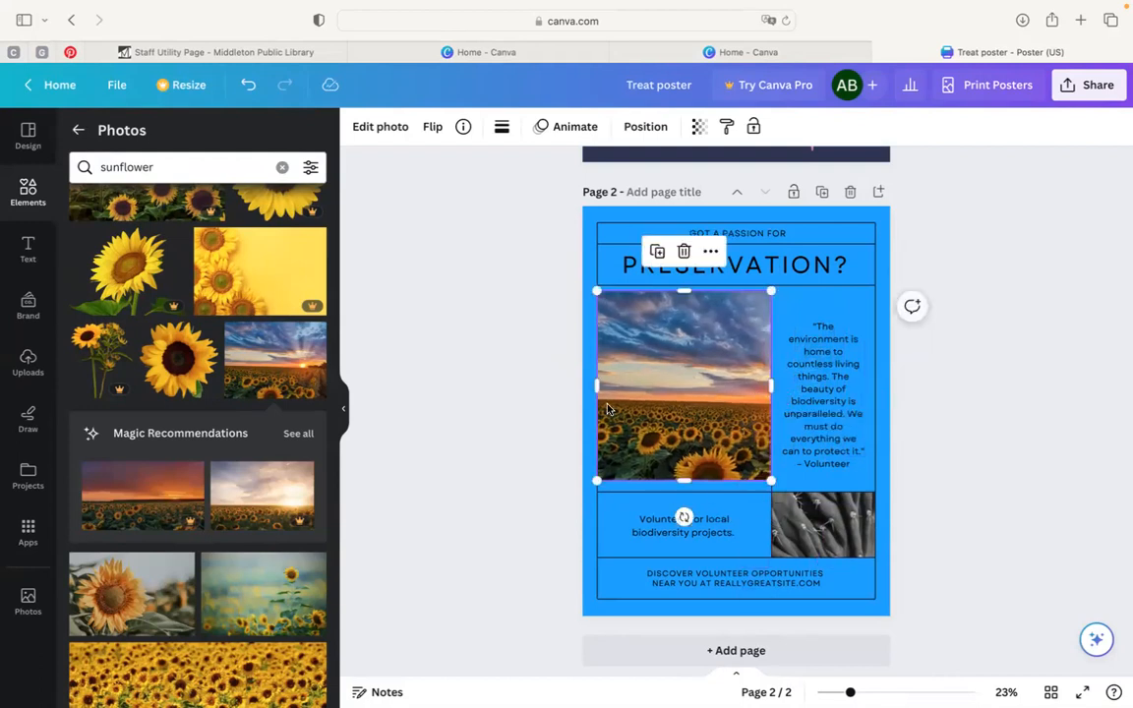
drag(596, 387, 603, 387)
click(958, 459)
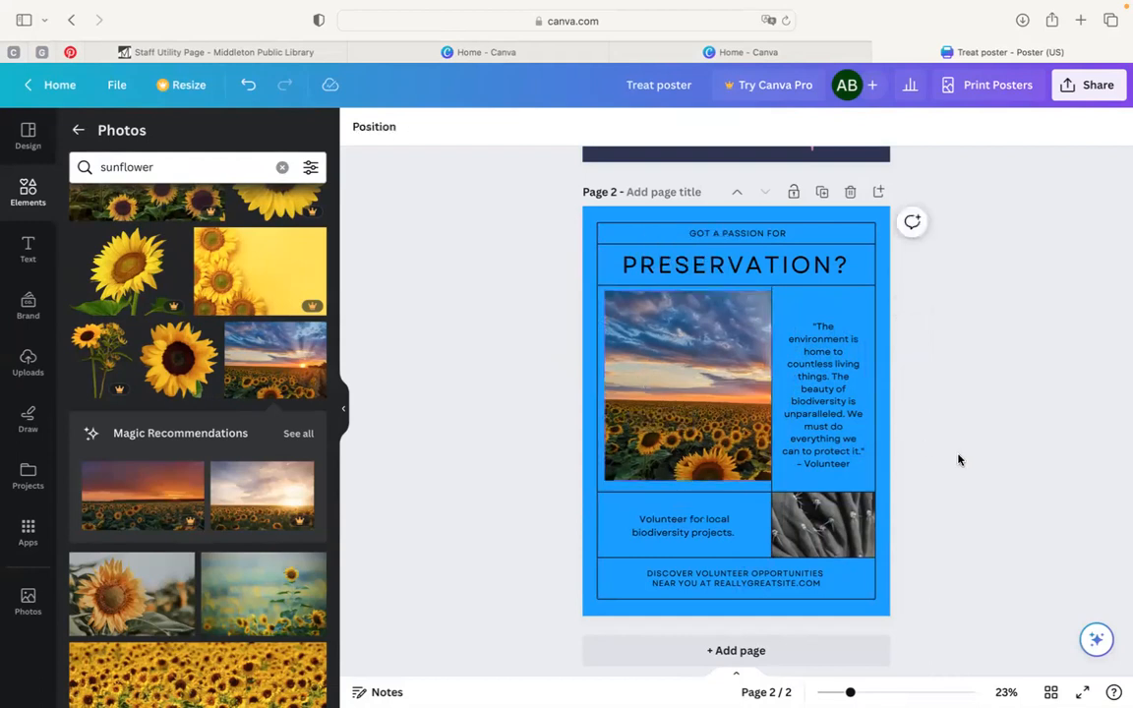
Step: Nudge the sunflower field photo so it sits centered inside its bordered box on page 2
click(732, 411)
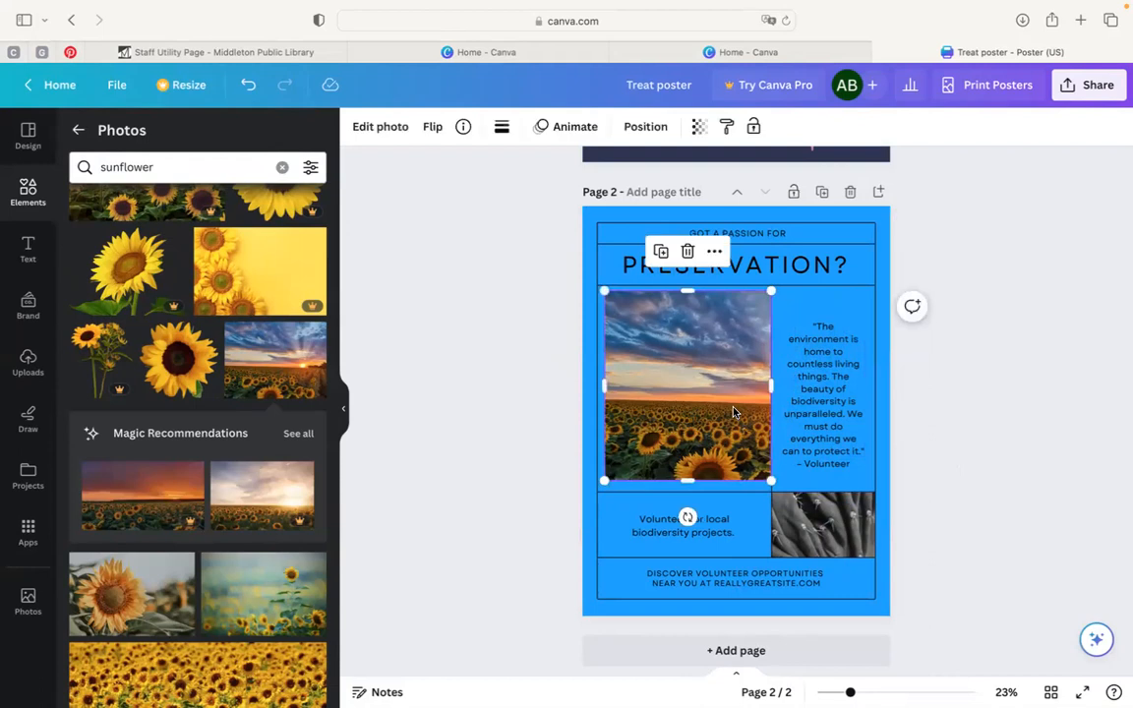
drag(732, 411, 730, 407)
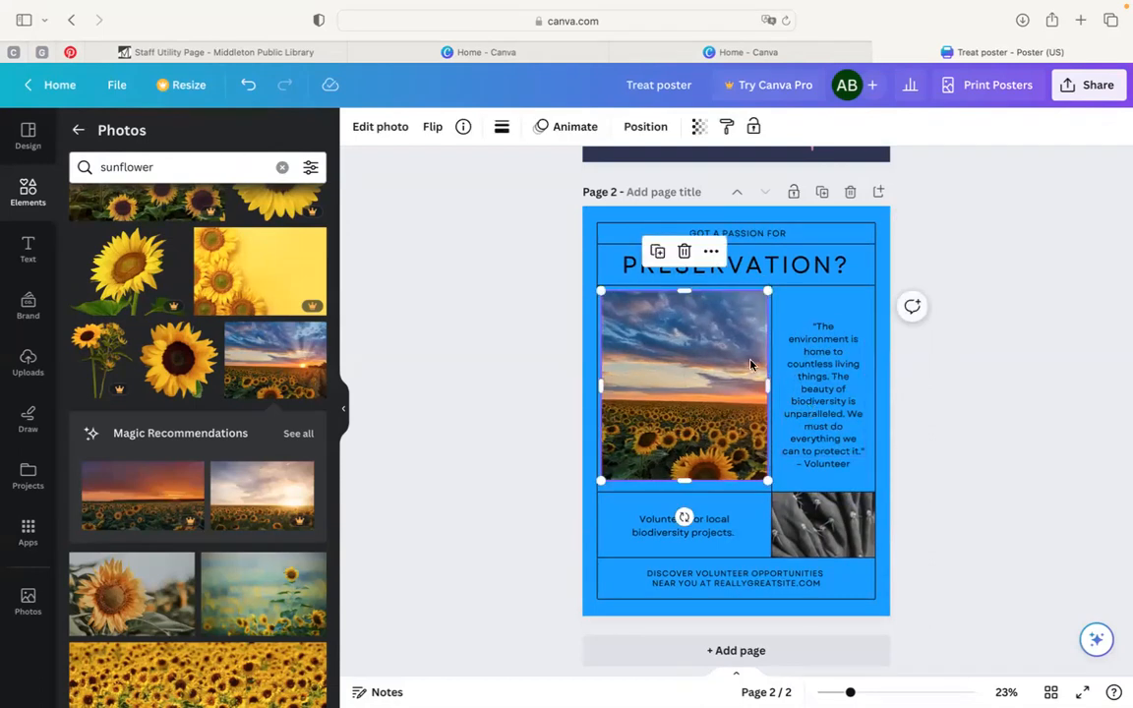
drag(750, 365, 751, 365)
click(939, 372)
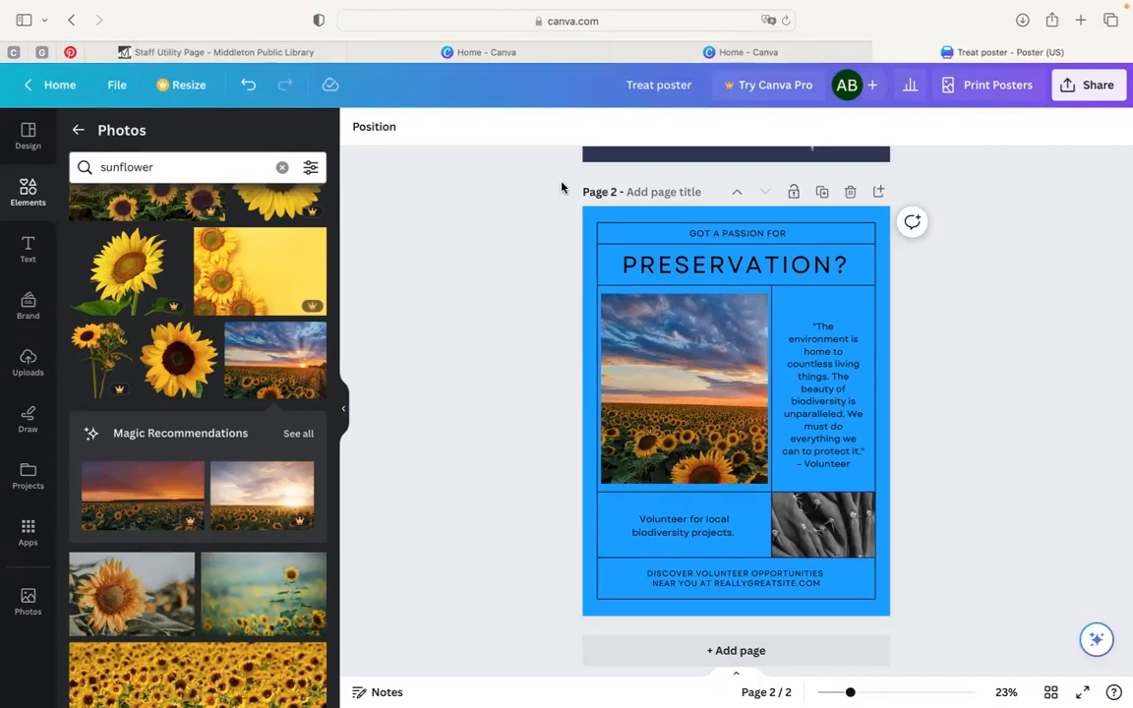
Step: Return to the home page and look over the plans and pricing options and the recent designs
click(44, 85)
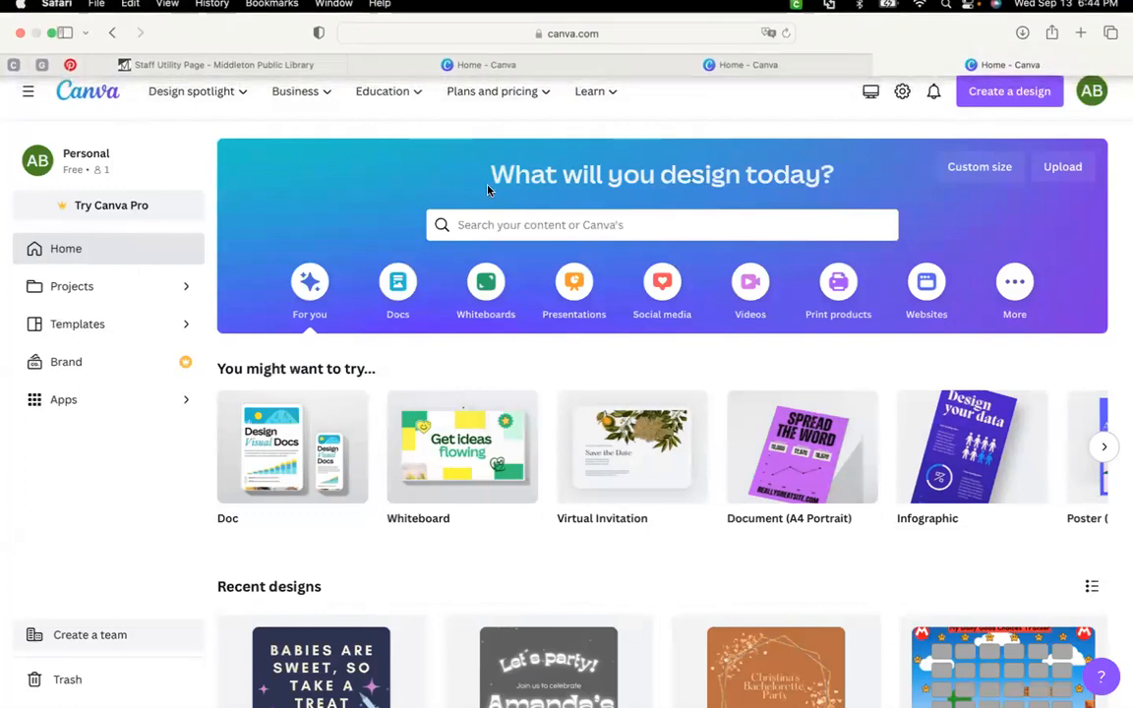
mouse_move(492, 91)
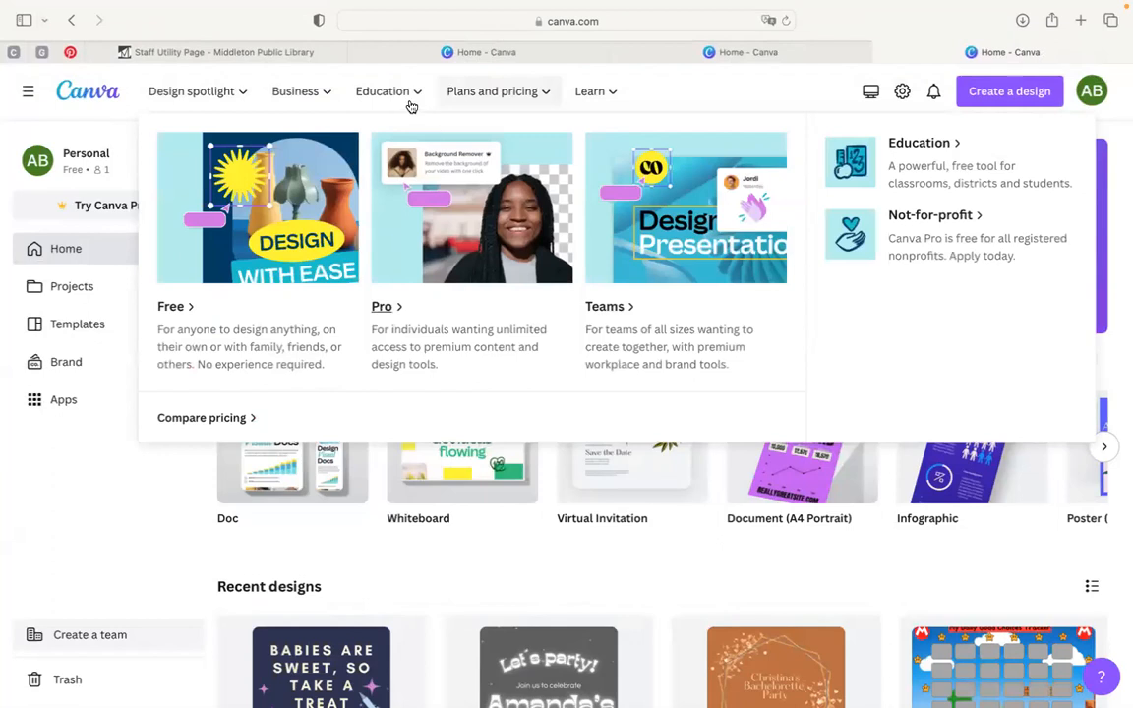
mouse_move(441, 111)
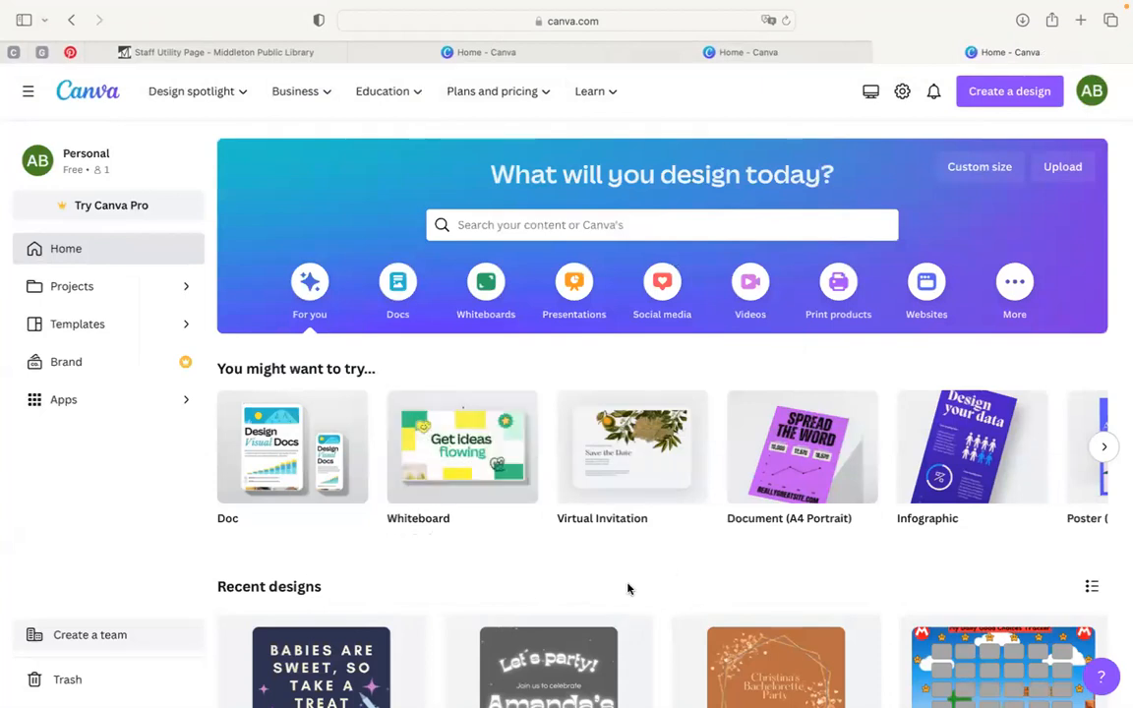
scroll(715, 589, down, 2)
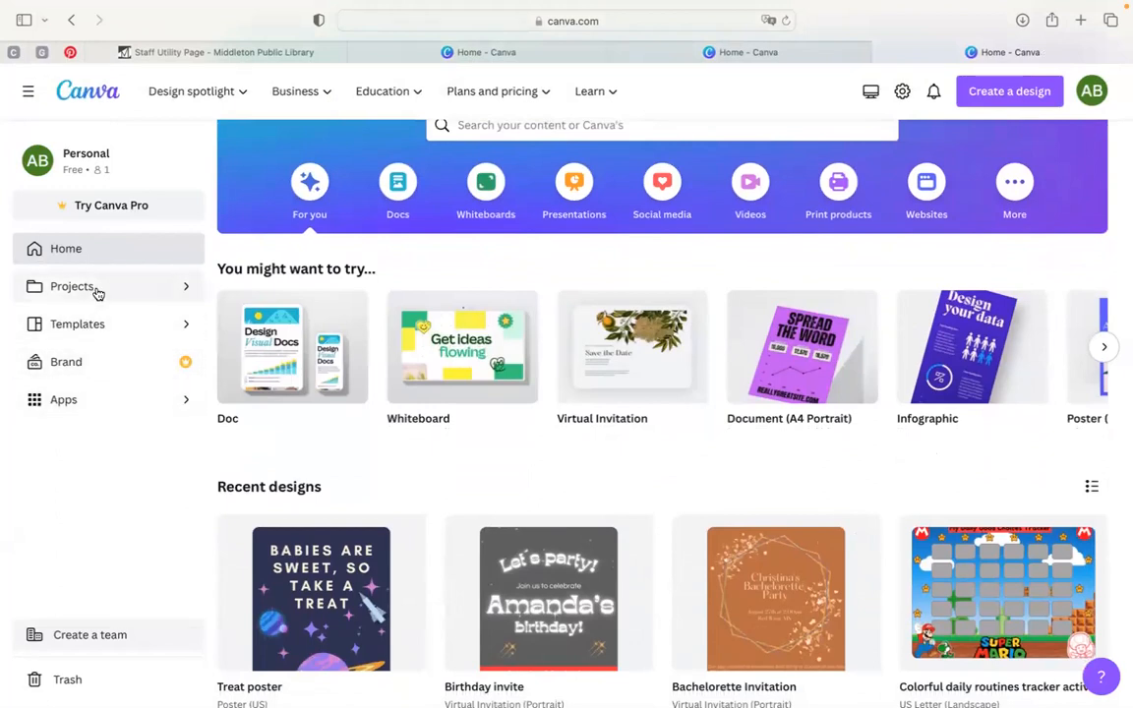
scroll(953, 223, up, 2)
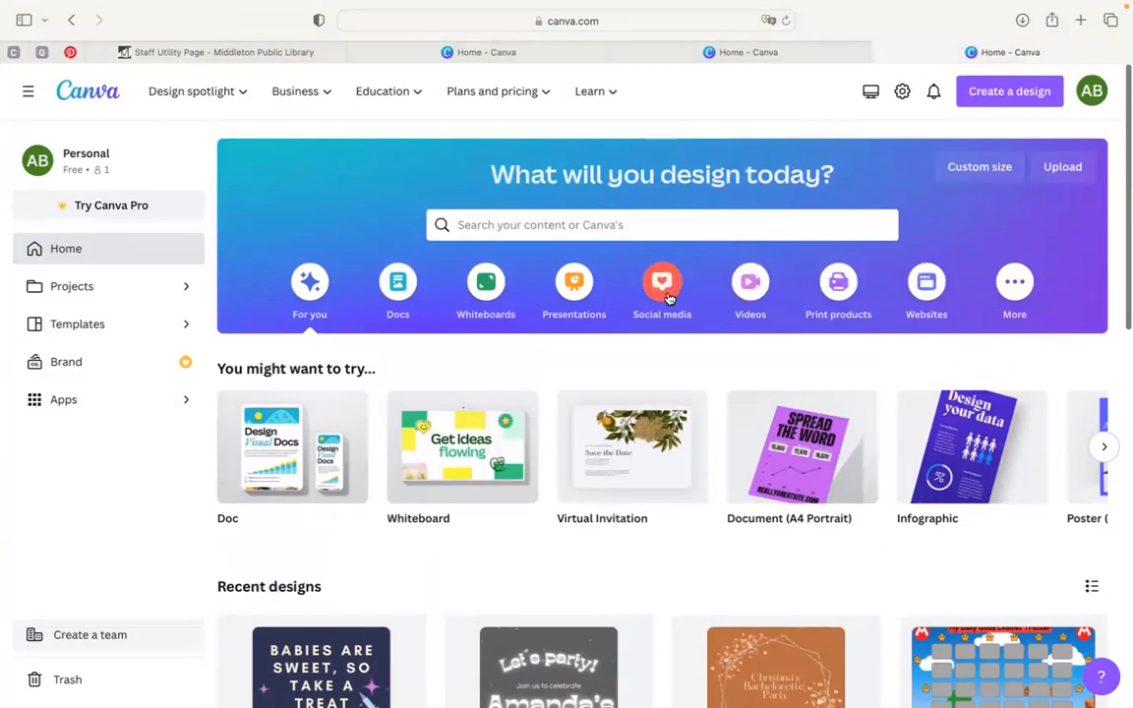
Step: Show the social media design types and examine the Instagram, Facebook and LinkedIn formats and their post templates
click(671, 293)
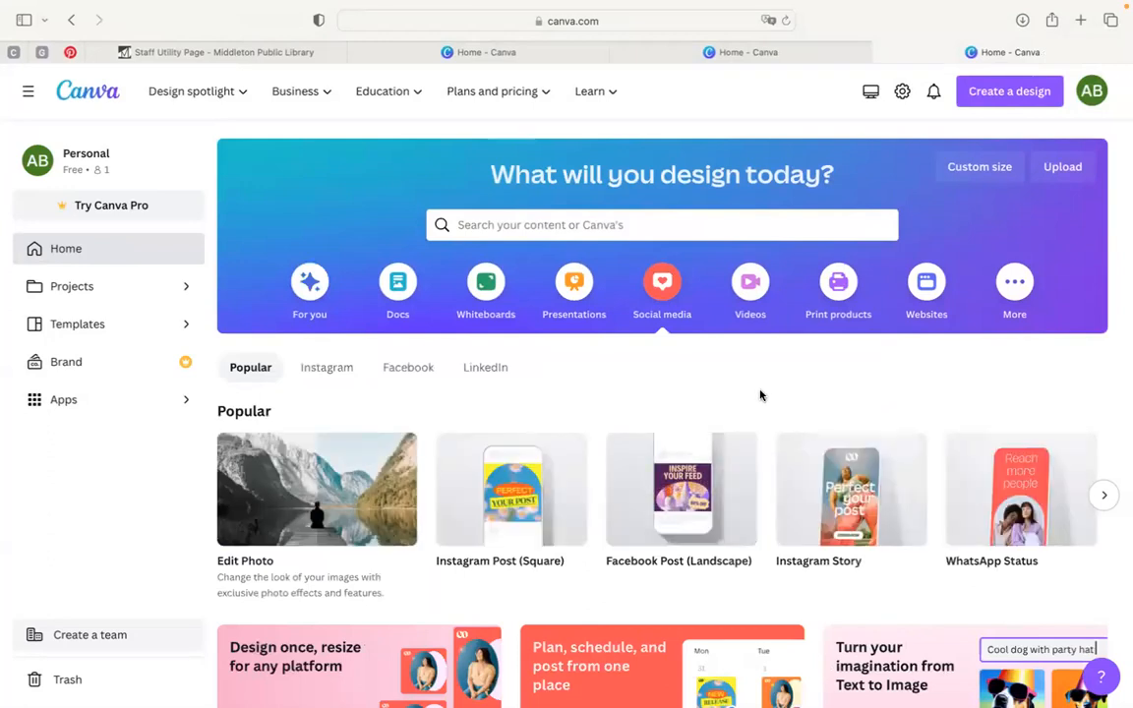
scroll(760, 395, down, 2)
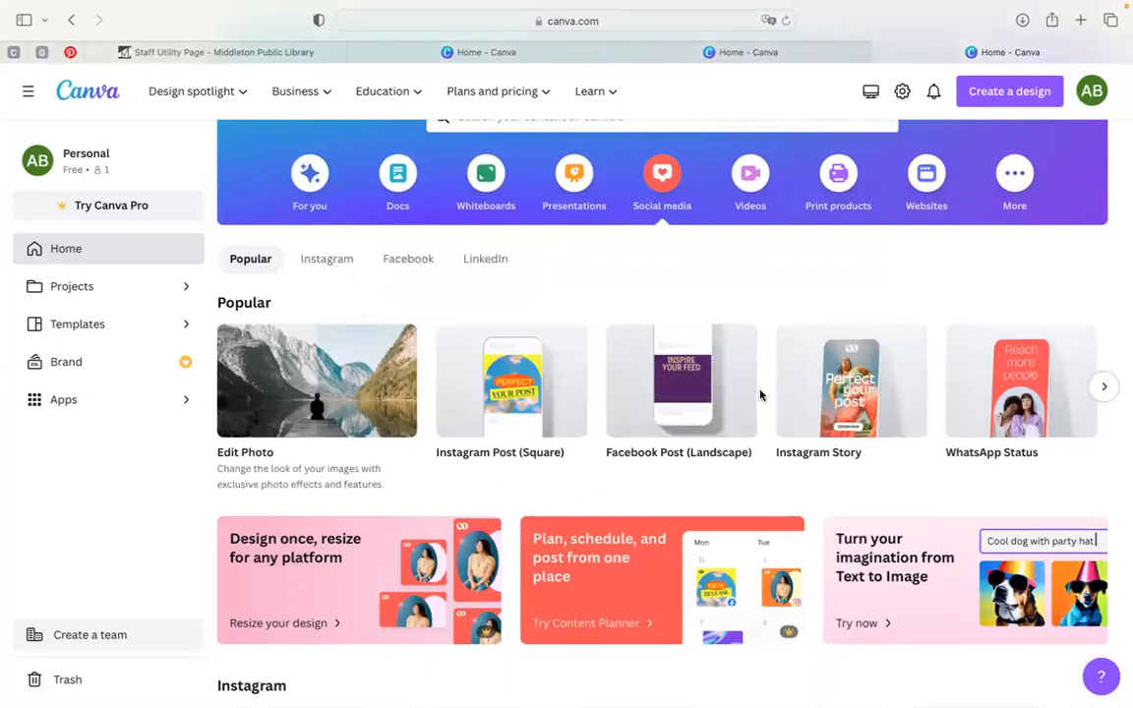
scroll(760, 395, down, 2)
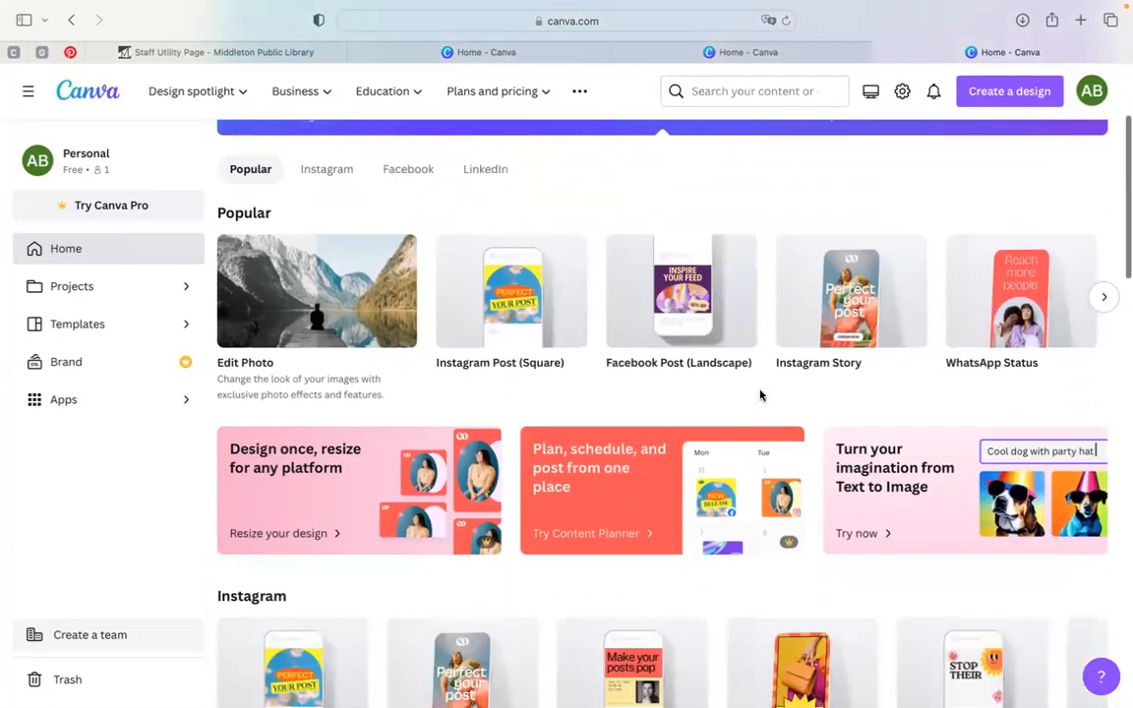
scroll(691, 429, down, 2)
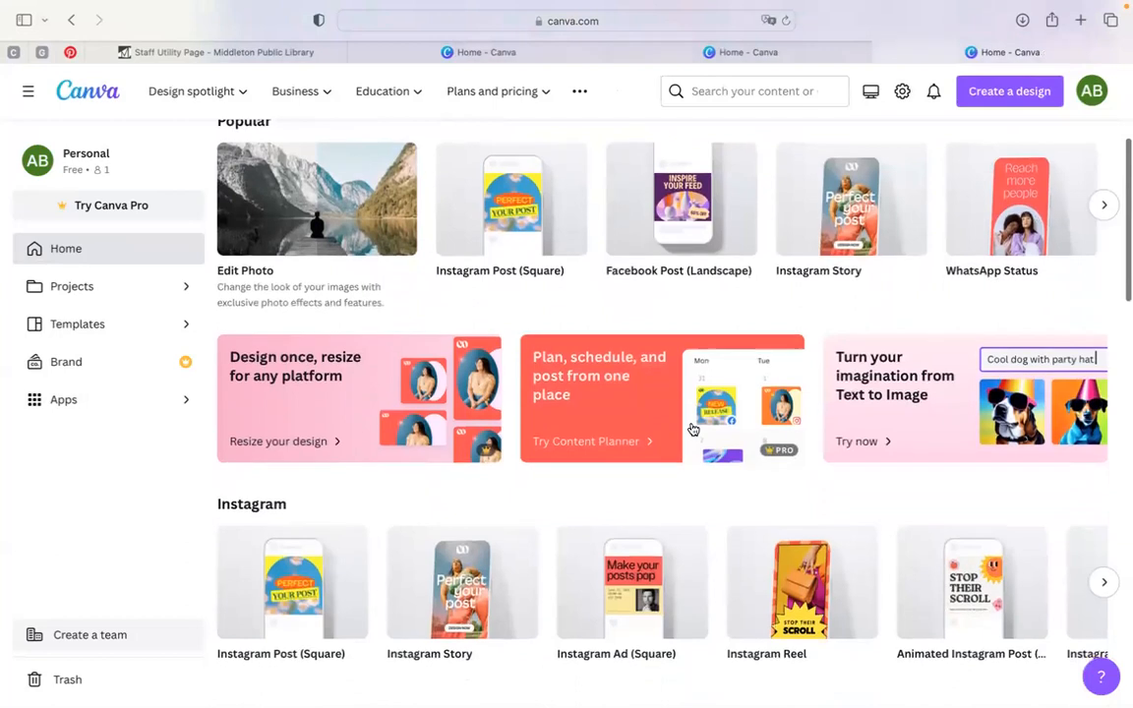
scroll(692, 428, down, 3)
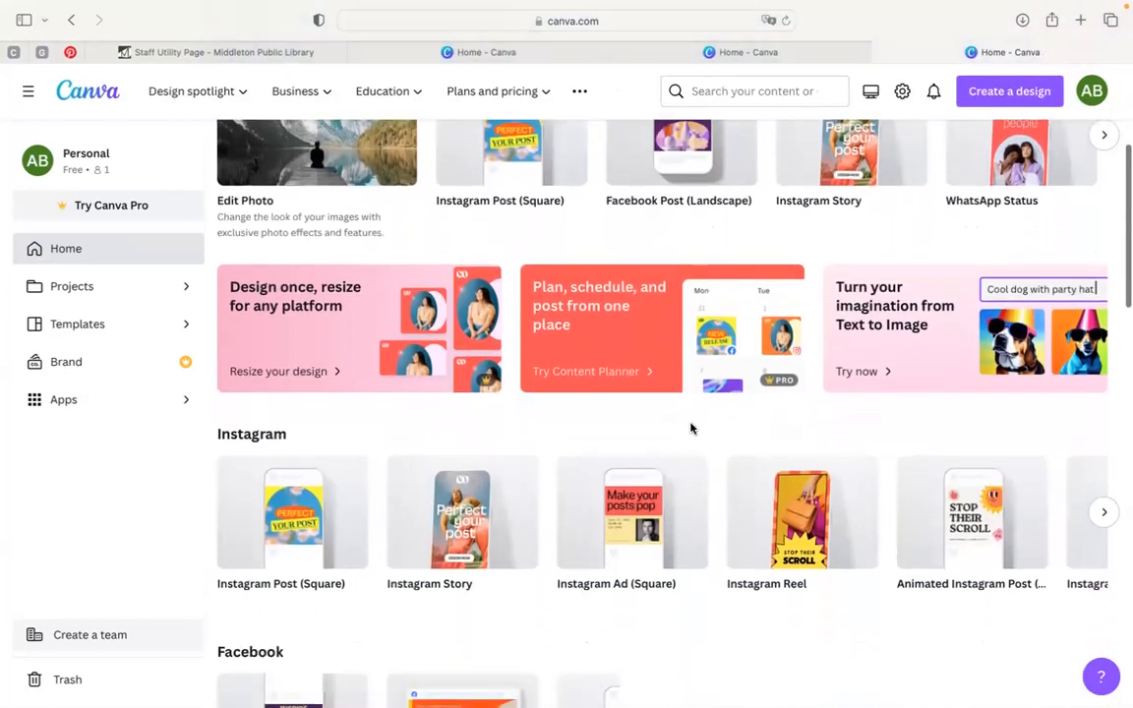
scroll(691, 428, down, 2)
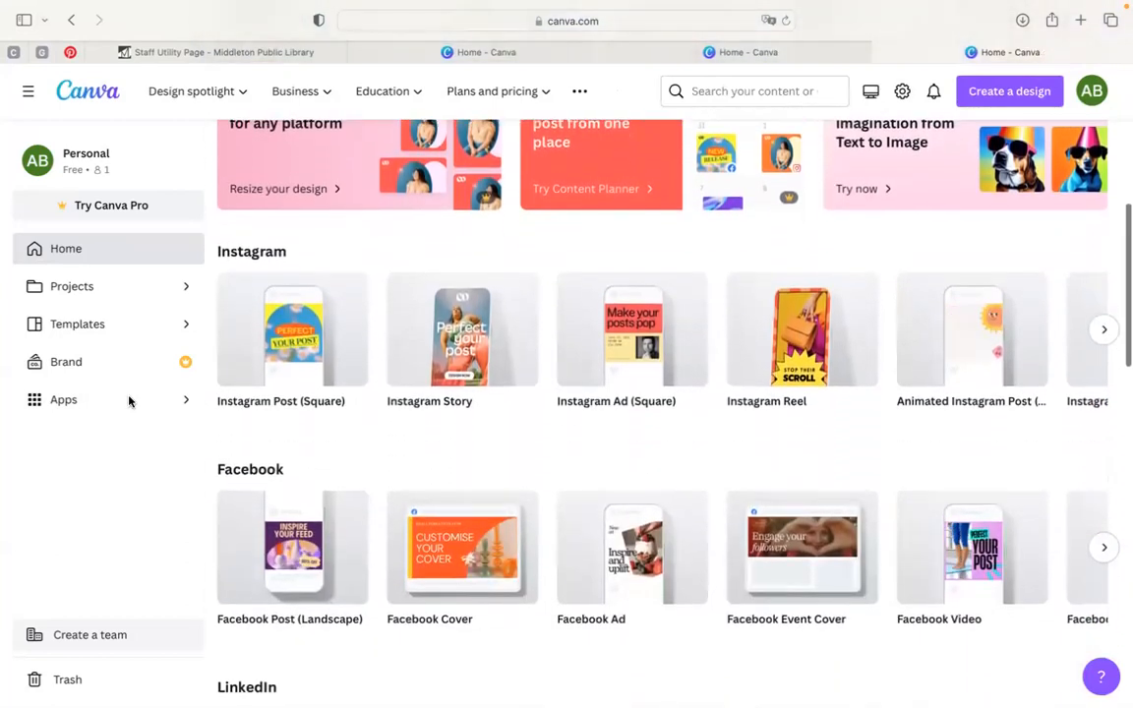
mouse_move(249, 391)
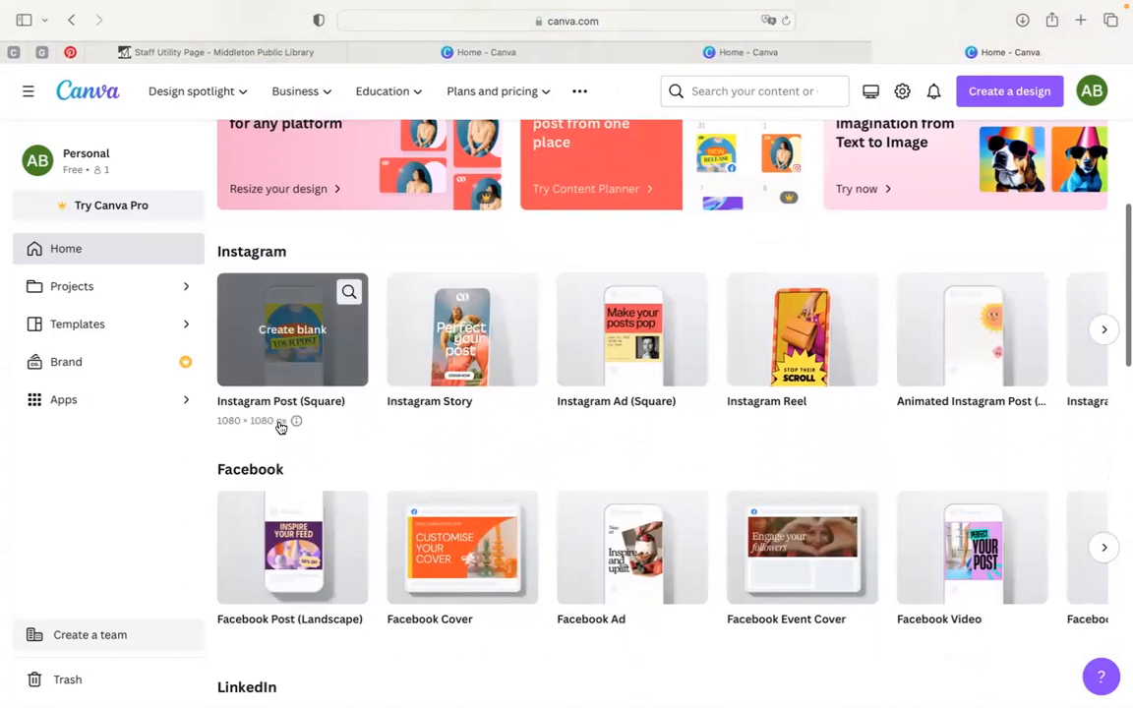
scroll(365, 445, down, 1)
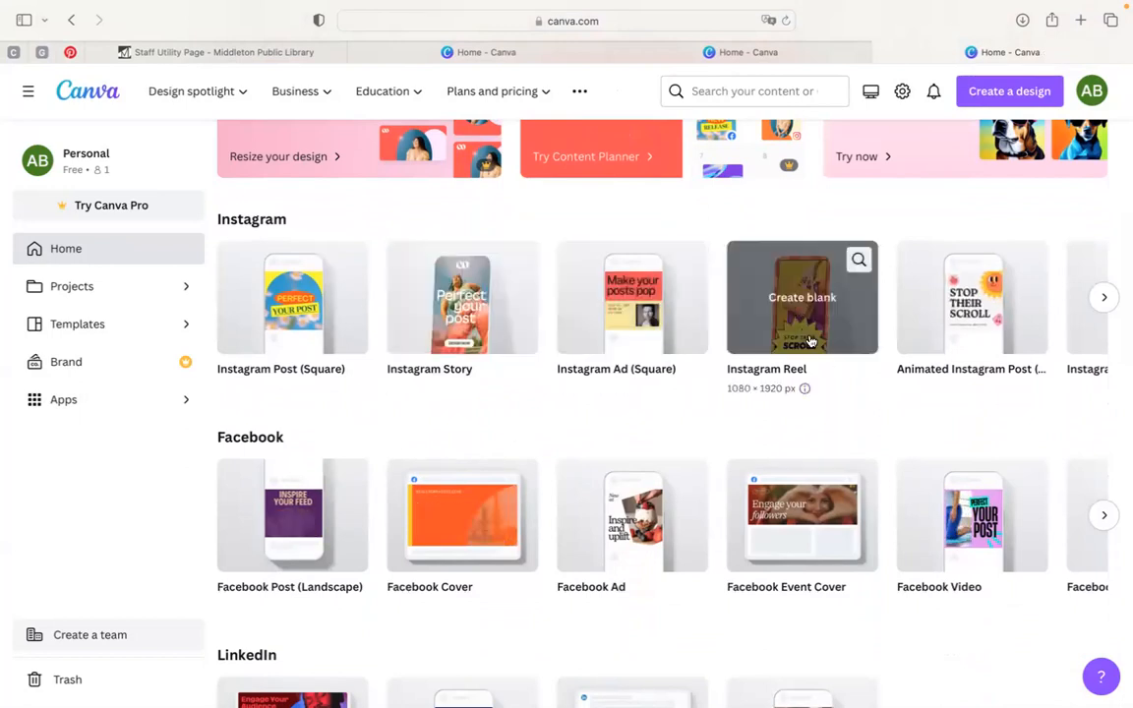
scroll(816, 417, down, 2)
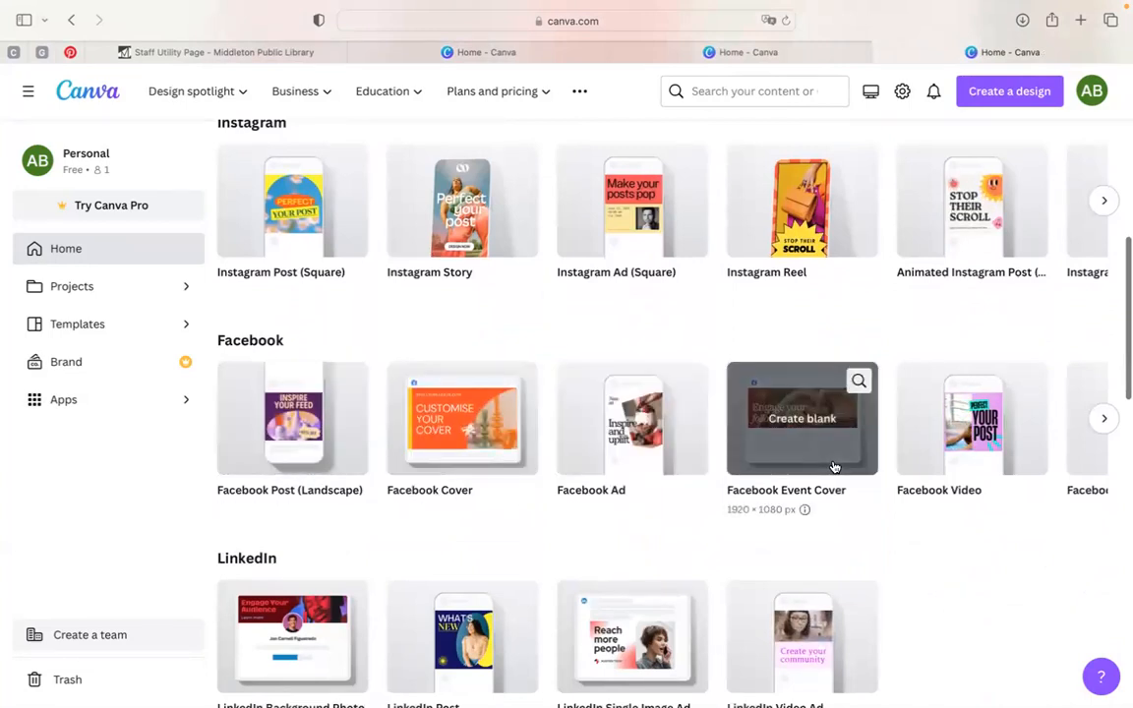
scroll(917, 526, down, 1)
scroll(917, 531, down, 5)
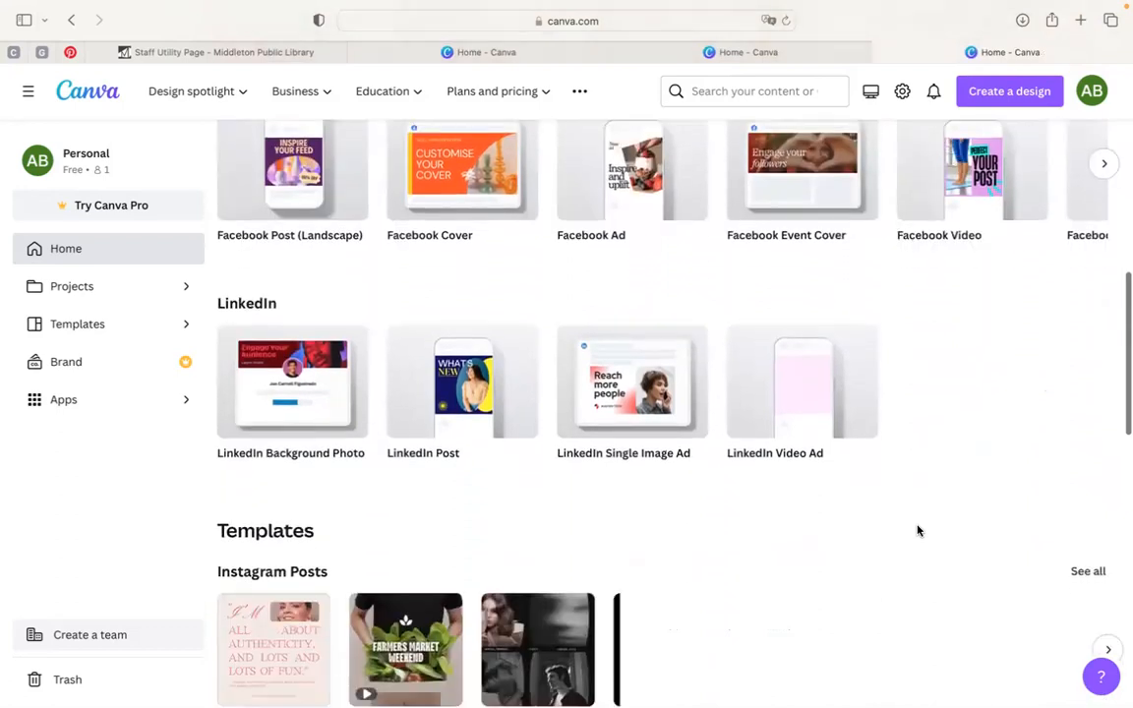
scroll(917, 531, down, 2)
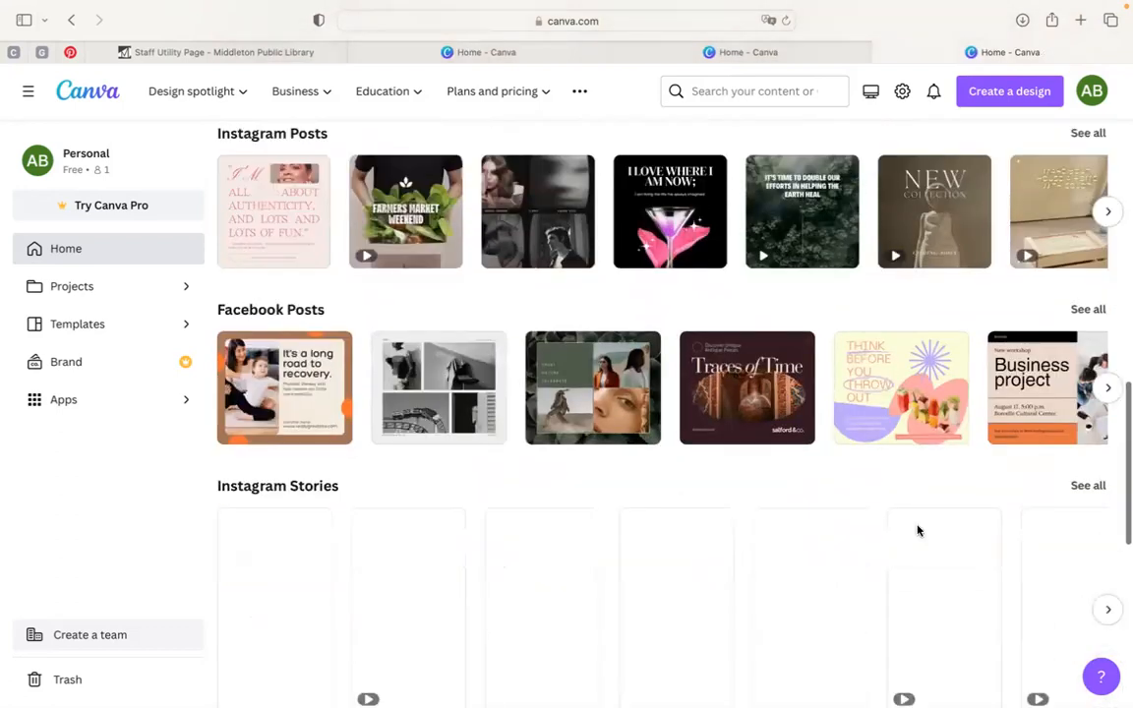
scroll(918, 531, up, 1)
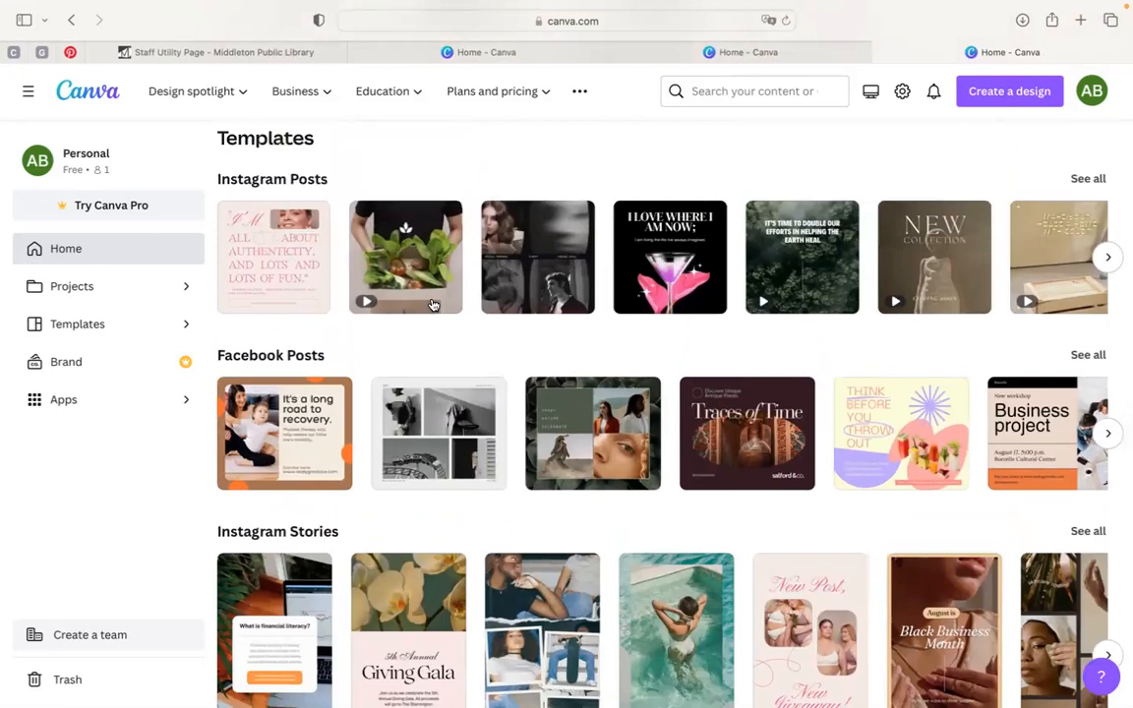
scroll(433, 304, up, 7)
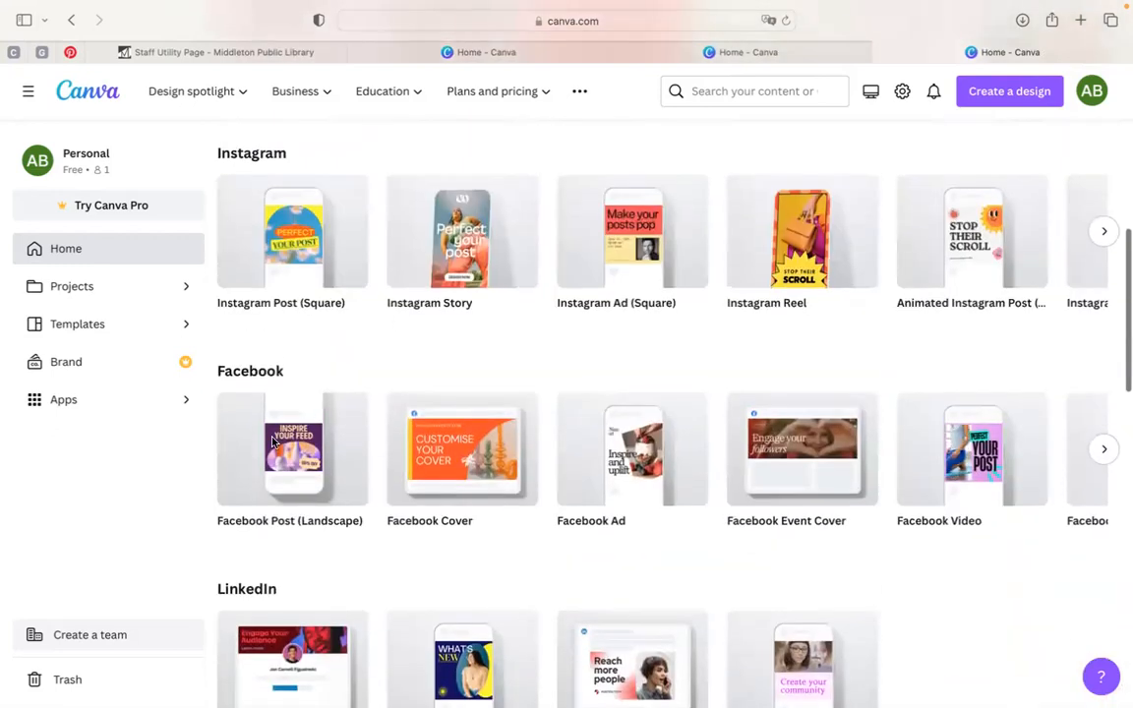
Step: Create a blank Instagram Post (Square) design and set its background to solid light purple
click(308, 215)
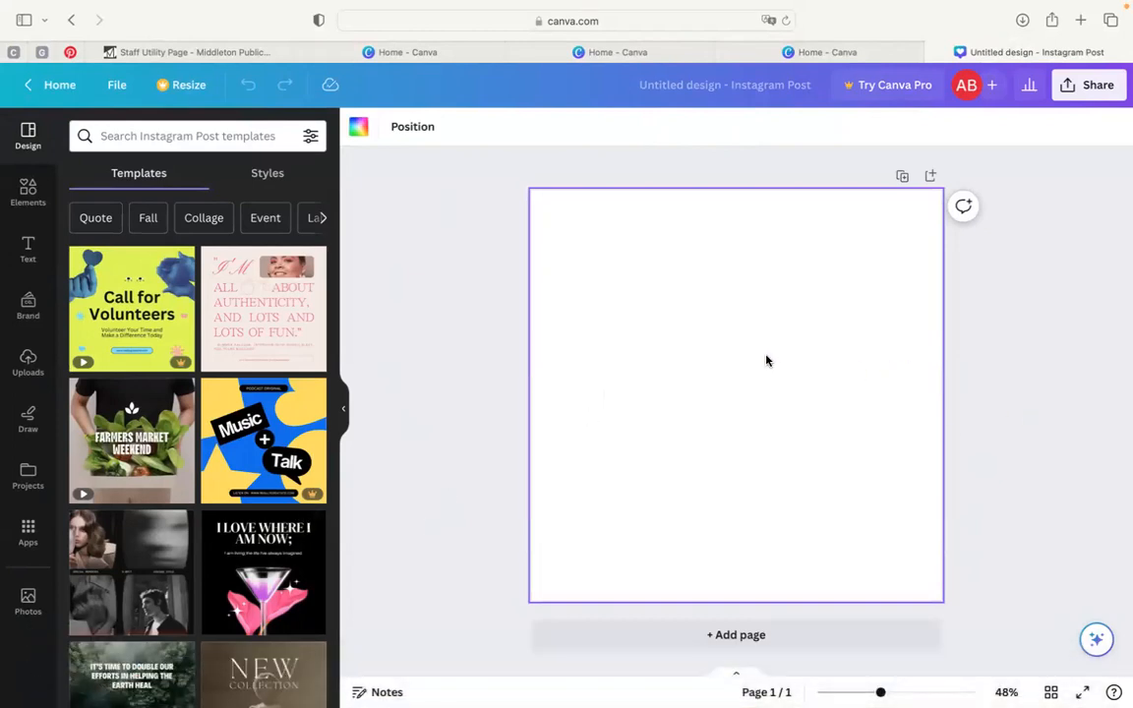
click(359, 129)
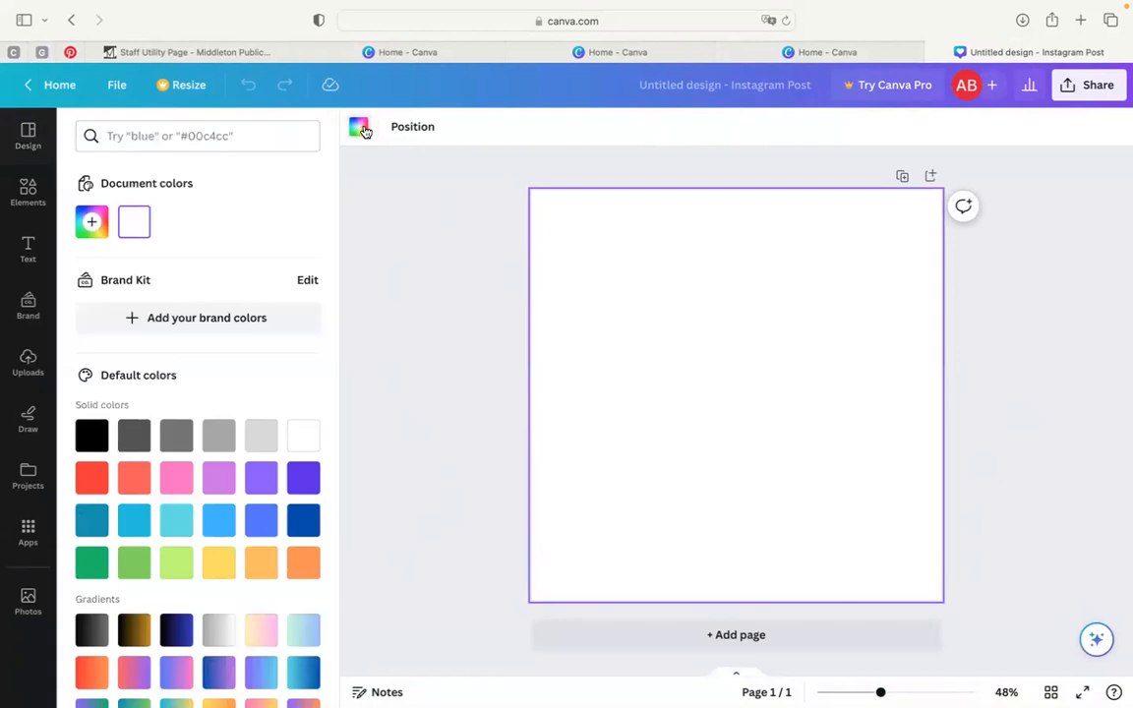
click(220, 482)
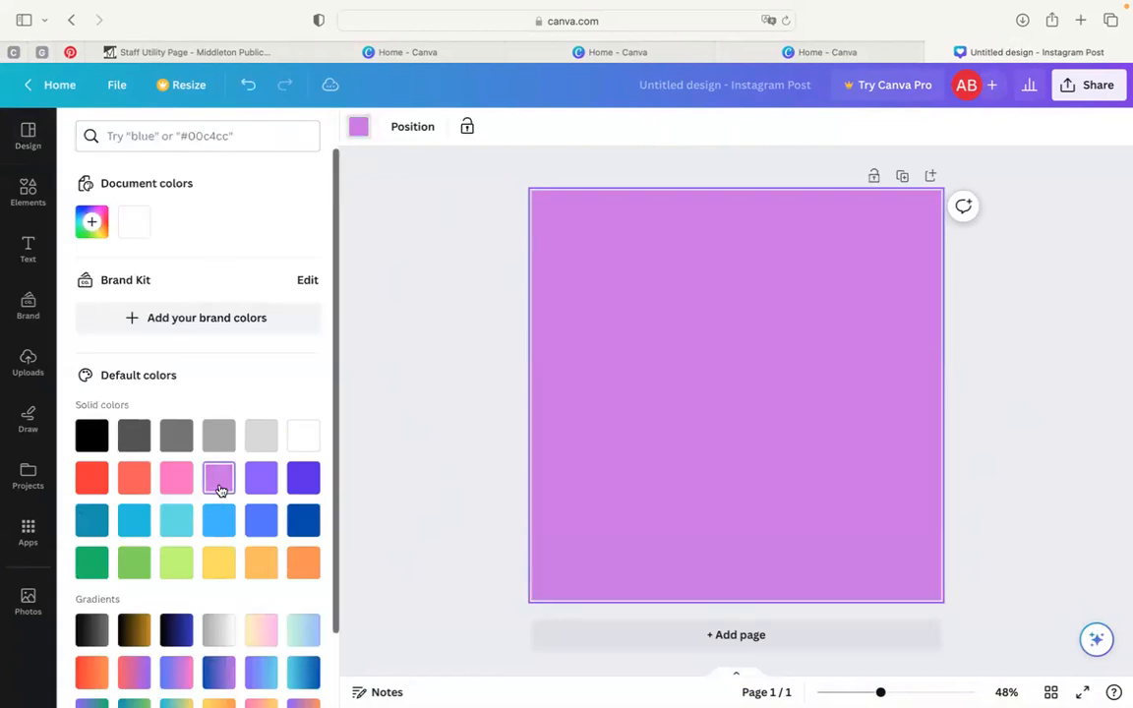
click(1036, 374)
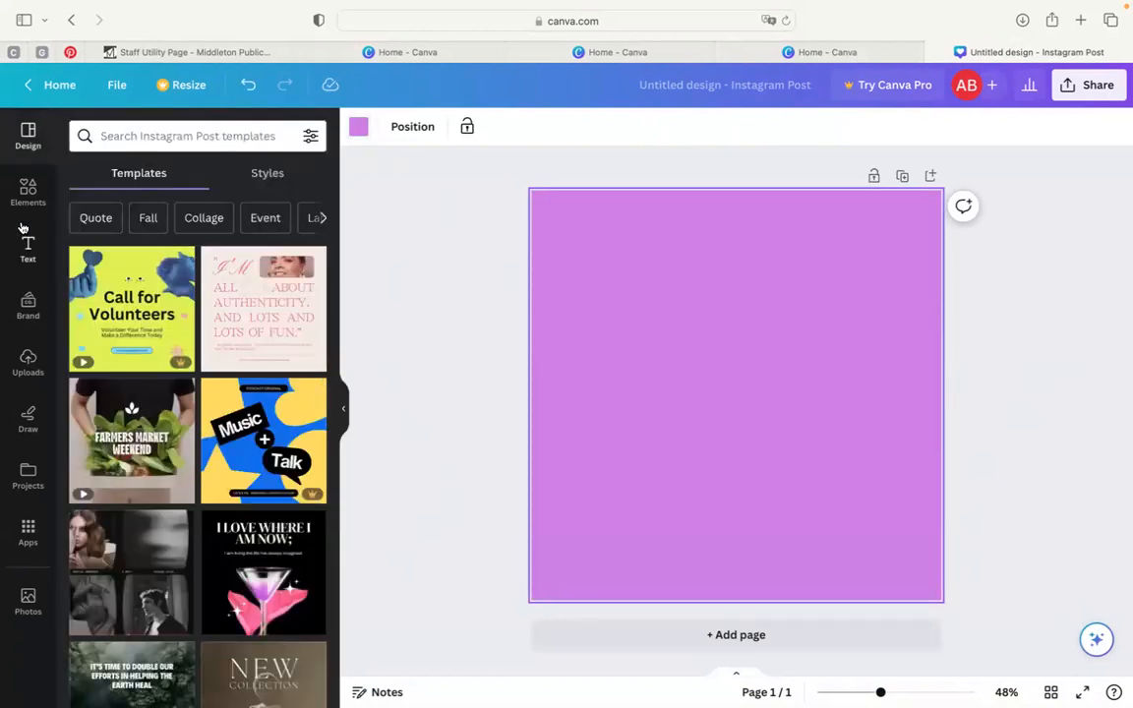
Step: Look through the sticker categories in the elements library, from arrow and word stickers to festive and confetti ones
click(33, 183)
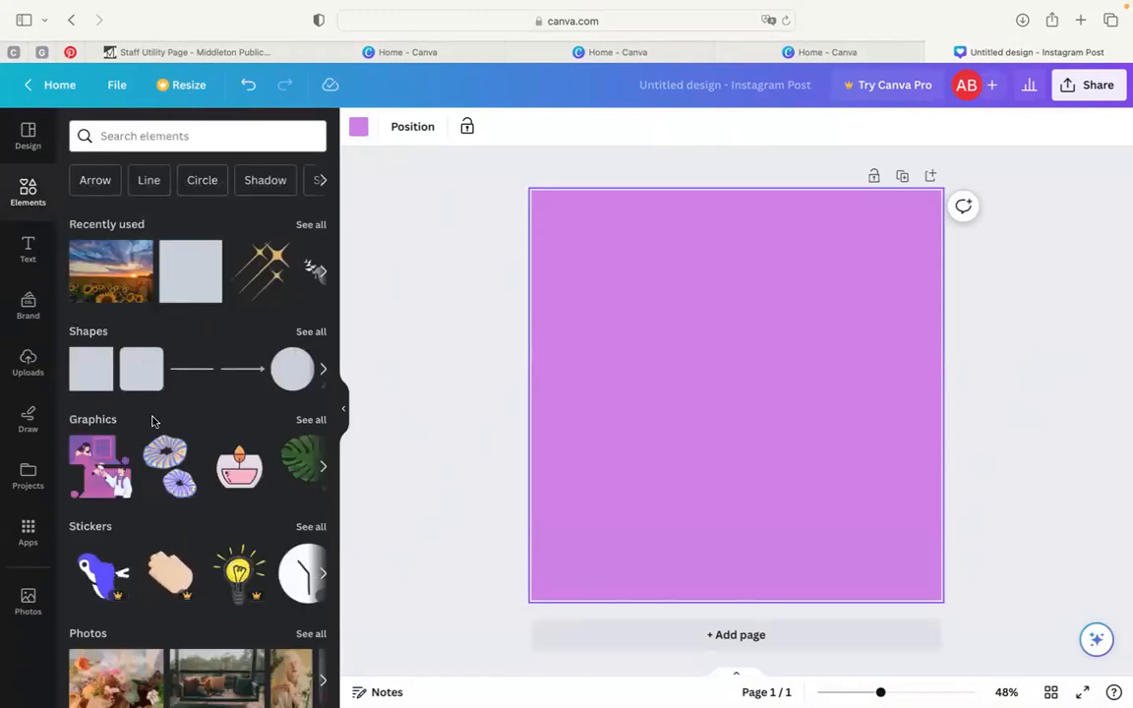
scroll(154, 460, down, 1)
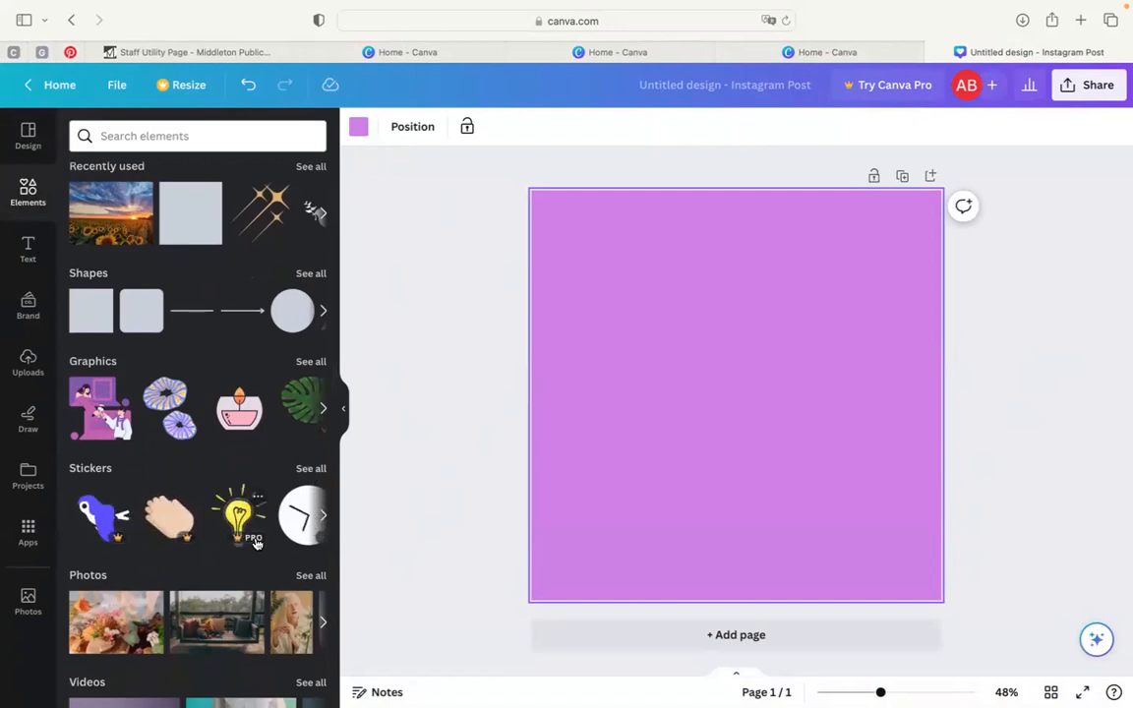
click(311, 470)
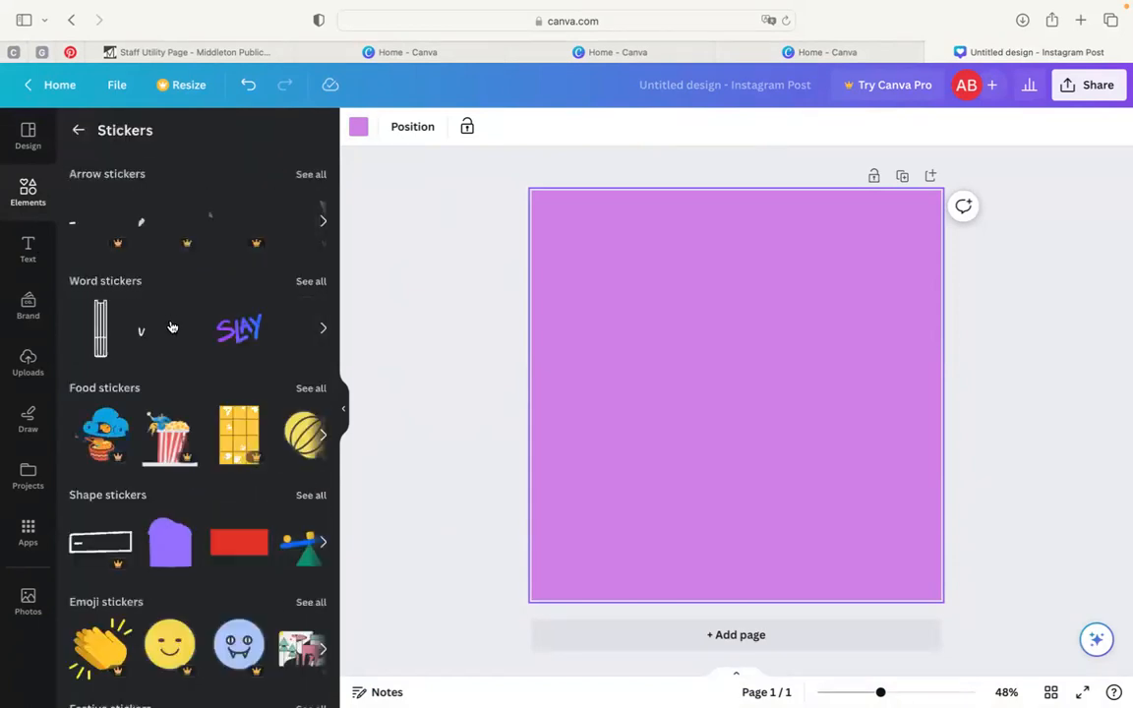
scroll(141, 512, down, 6)
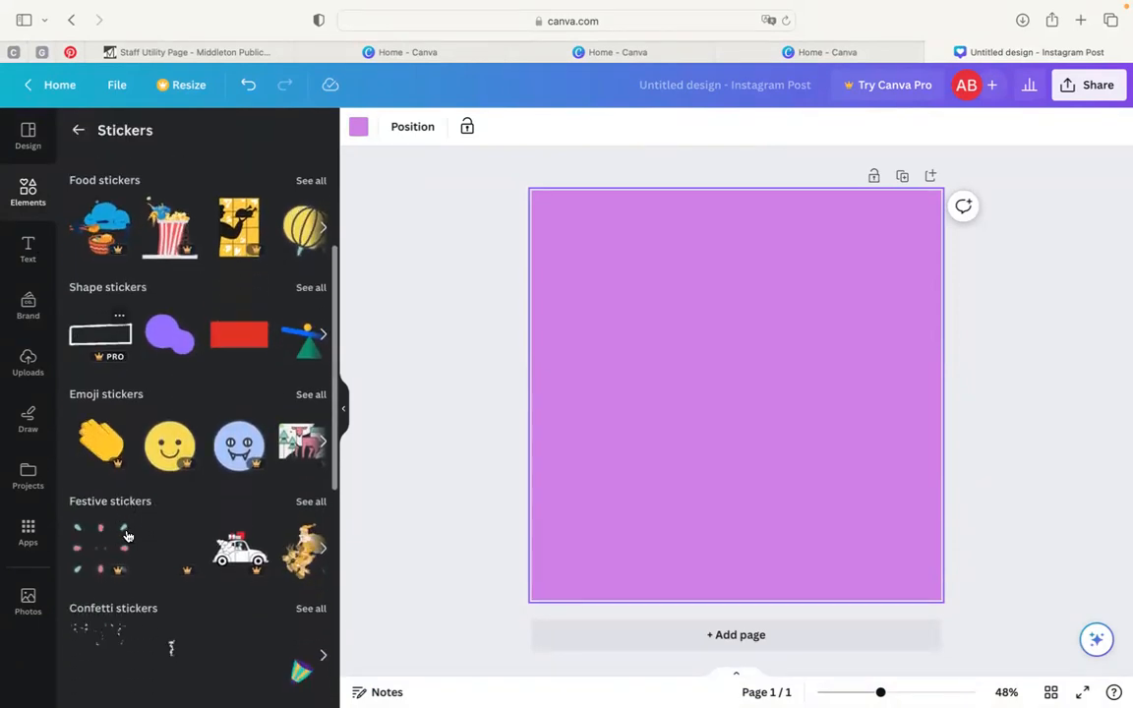
scroll(126, 536, up, 6)
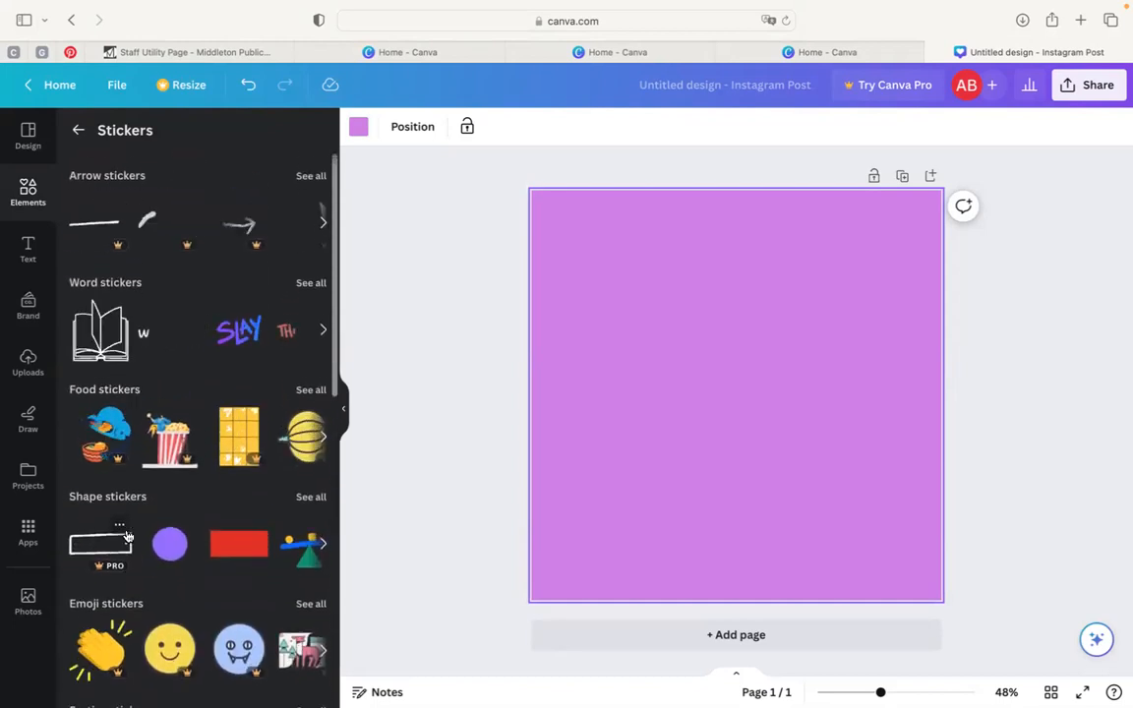
click(76, 129)
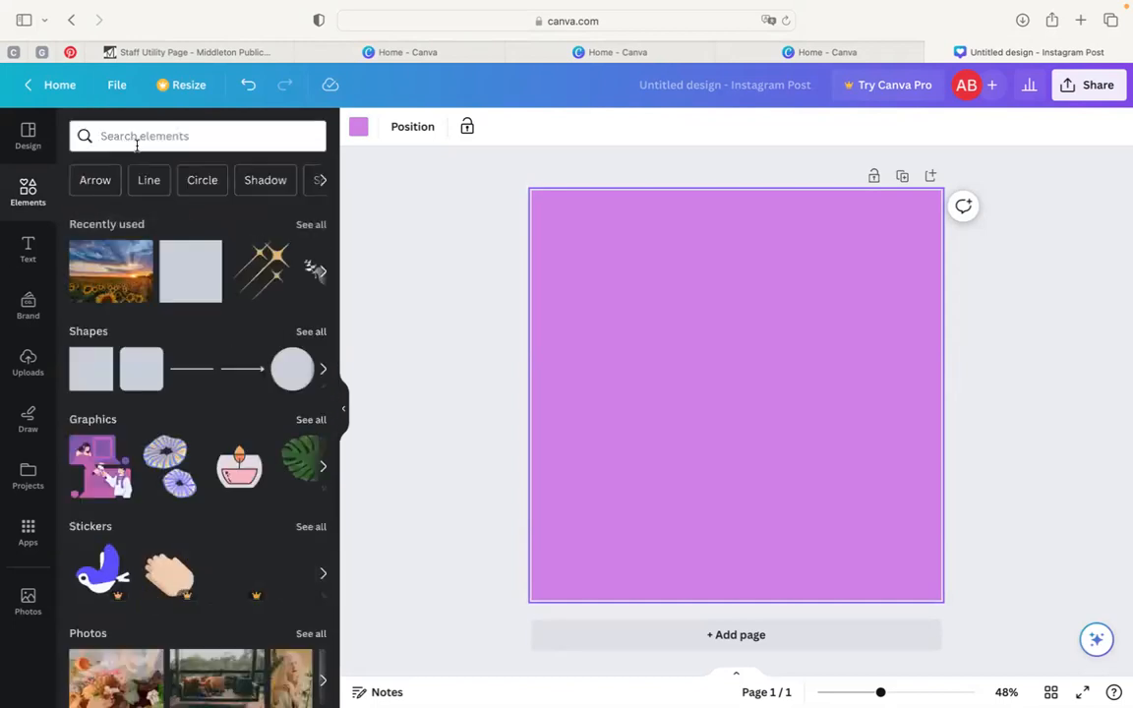
Step: Search the elements library for "gymnastics" and look over the graphics, photos, videos and audio found
click(166, 146)
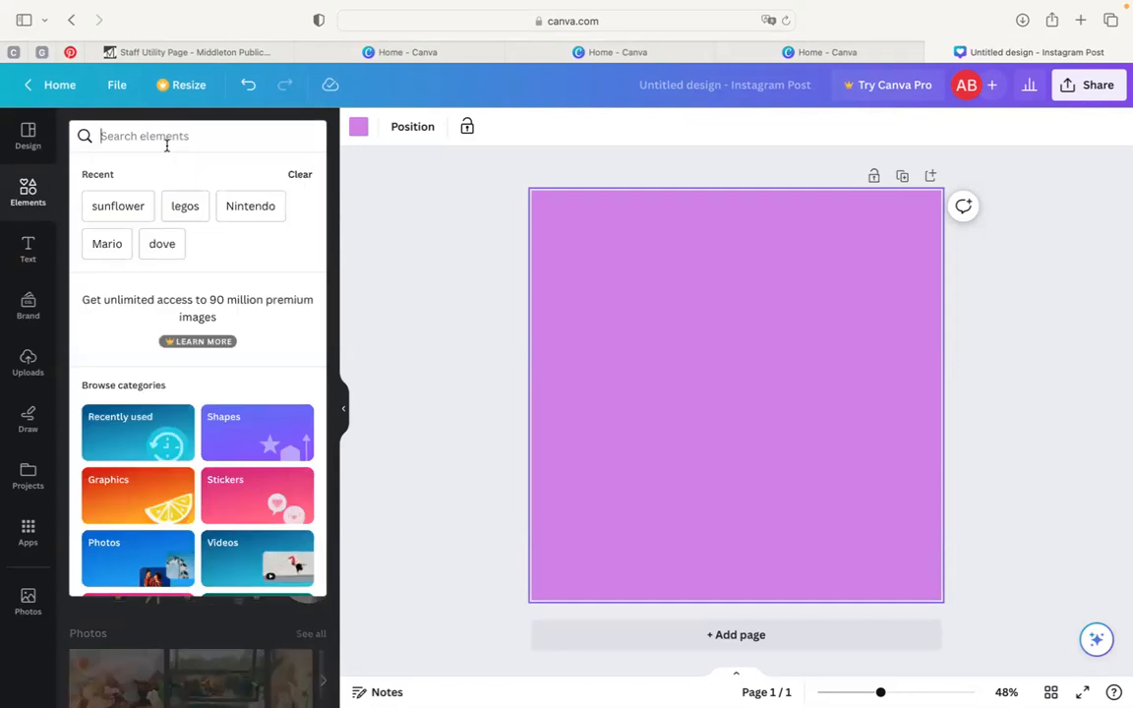
text(gymnast)
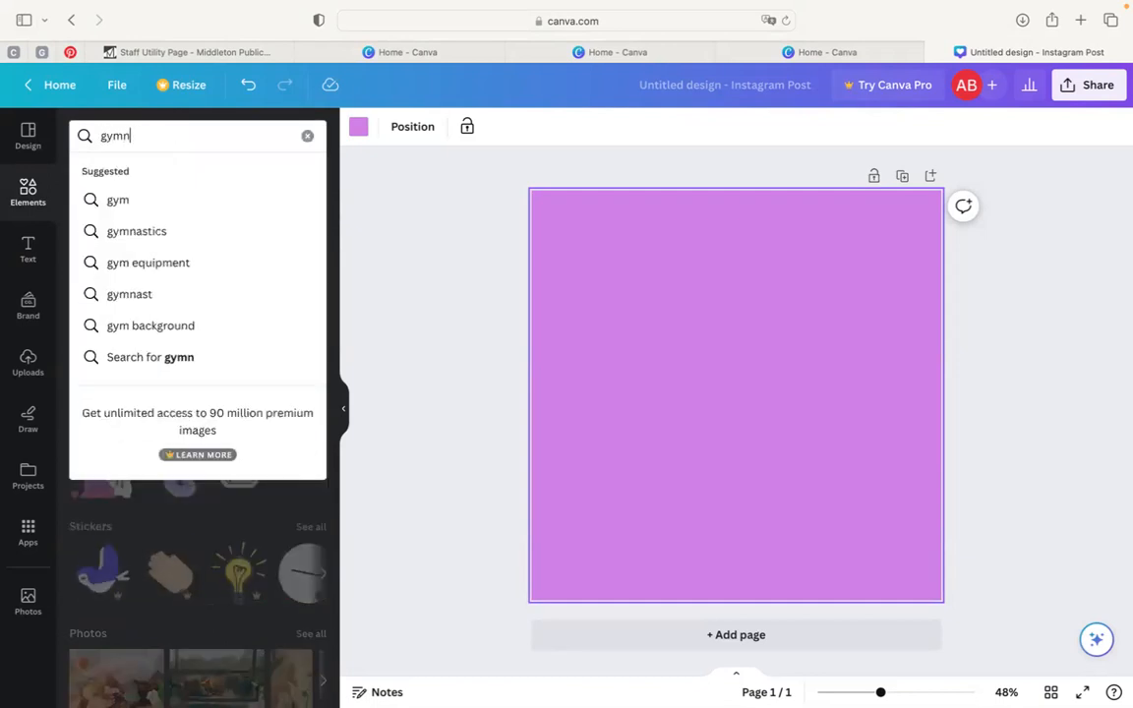
key(Return)
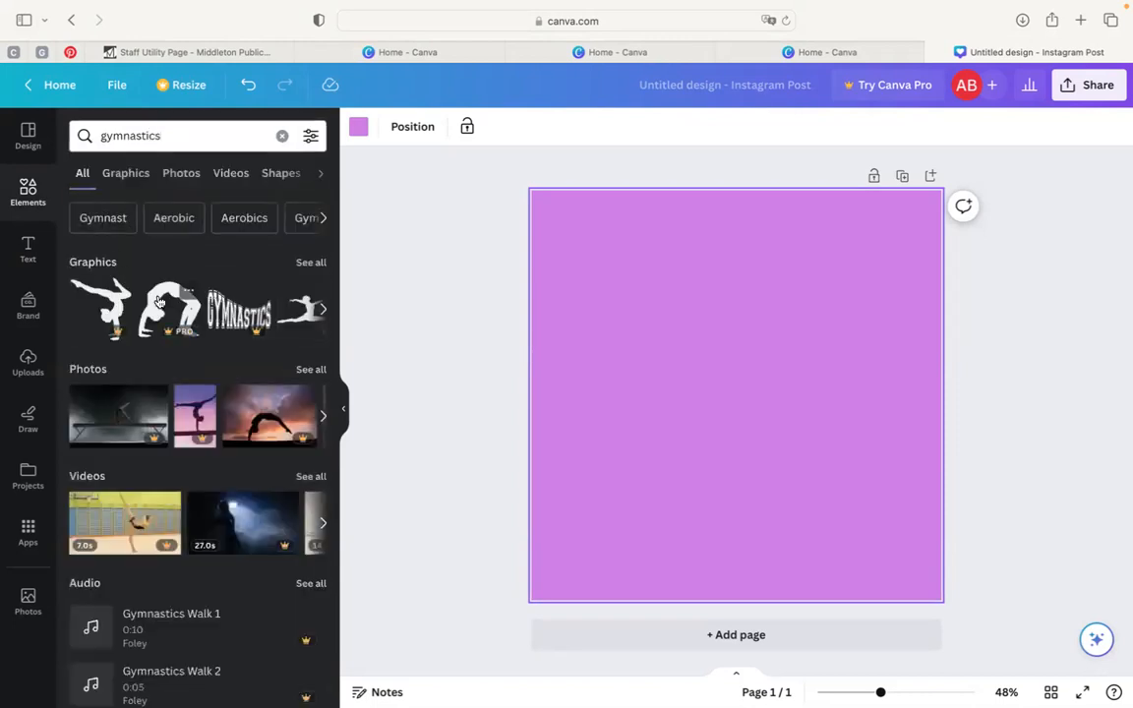
scroll(152, 297, down, 1)
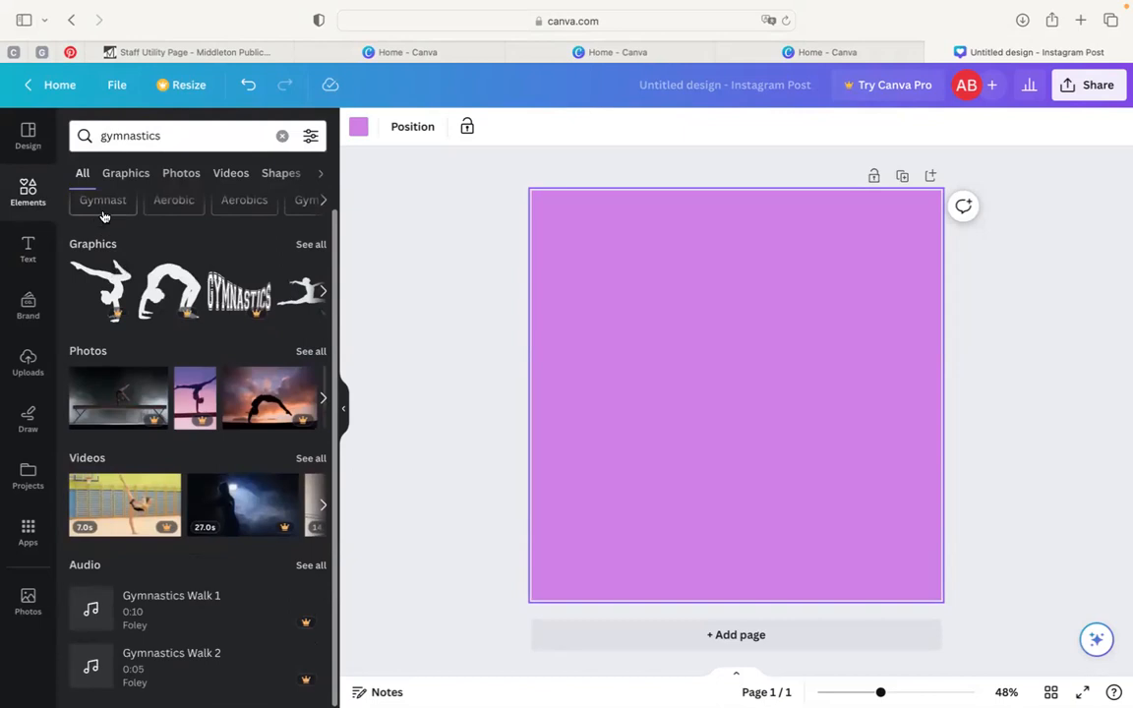
scroll(103, 216, up, 1)
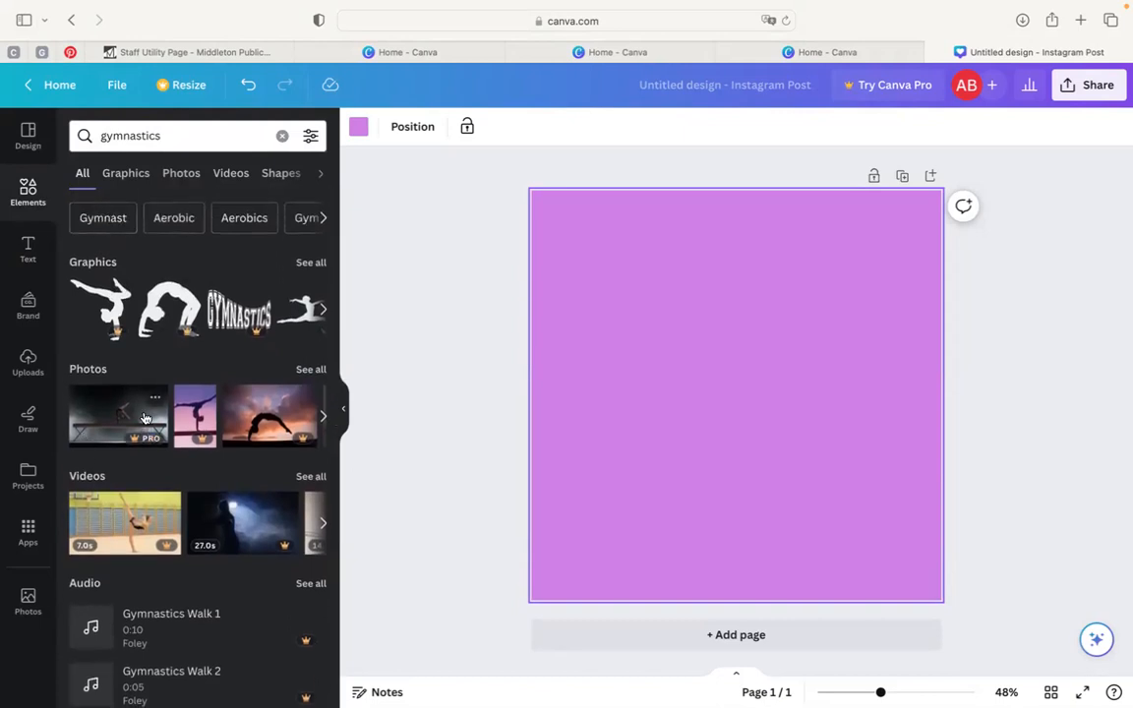
scroll(93, 462, down, 1)
scroll(88, 236, up, 1)
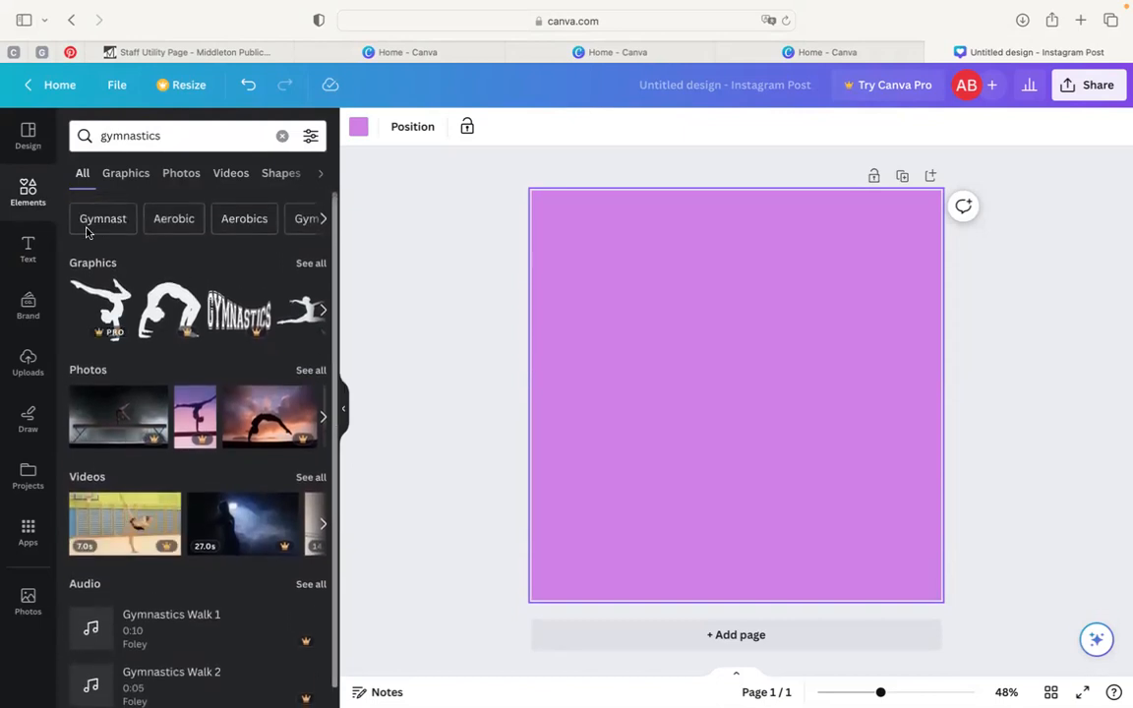
Step: Clear the element search, add the animated walking girl sticker to the post and shrink it into the upper part
click(282, 140)
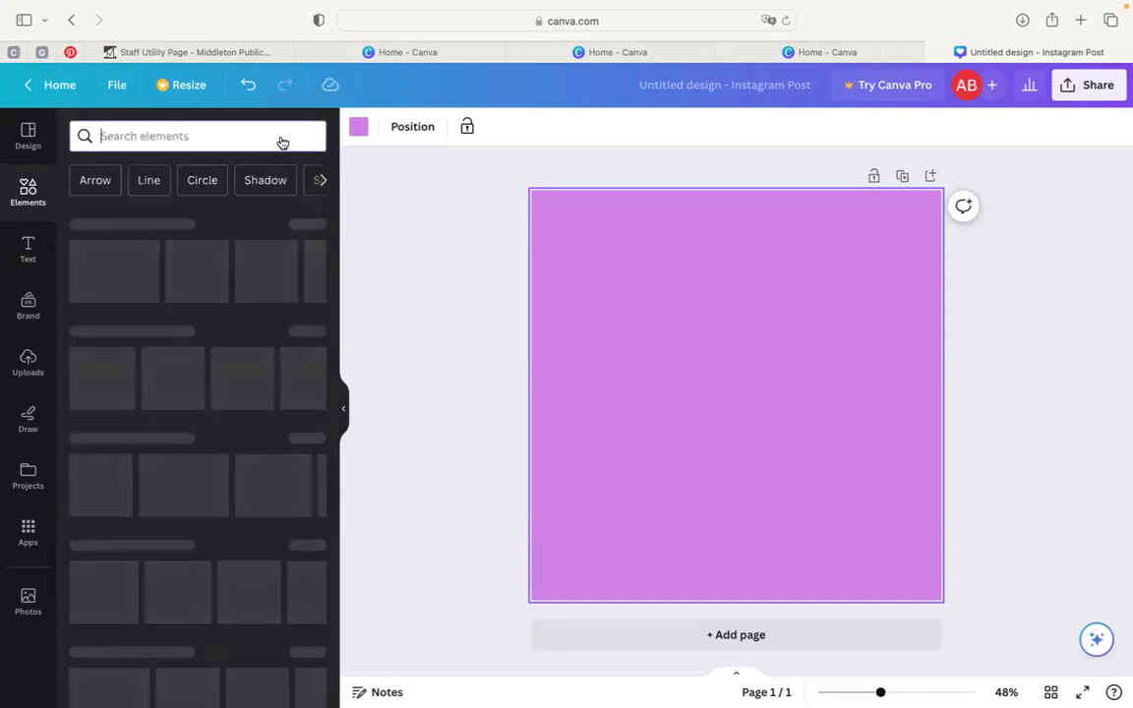
scroll(202, 444, down, 10)
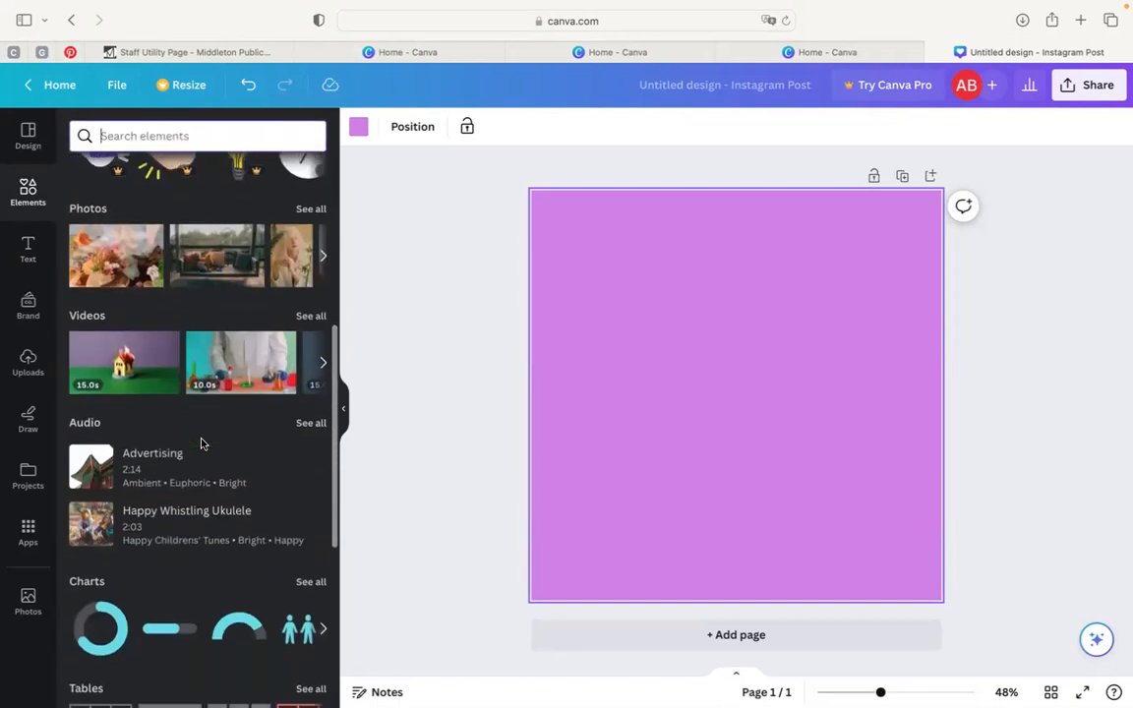
scroll(202, 443, up, 6)
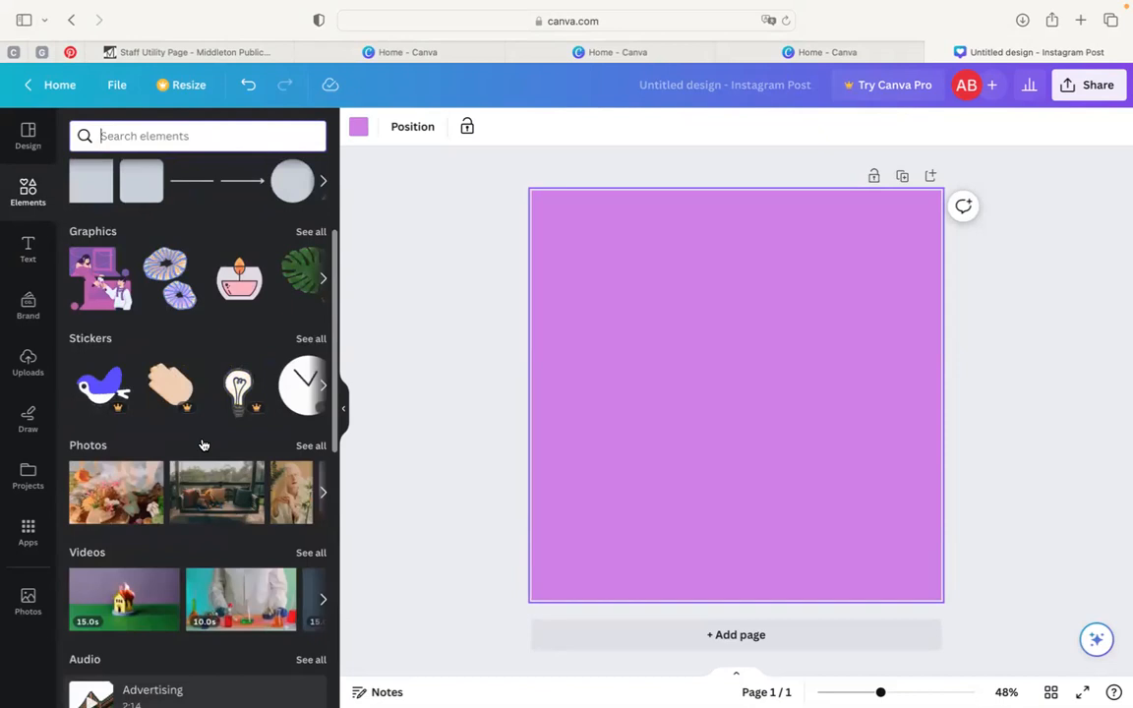
click(302, 340)
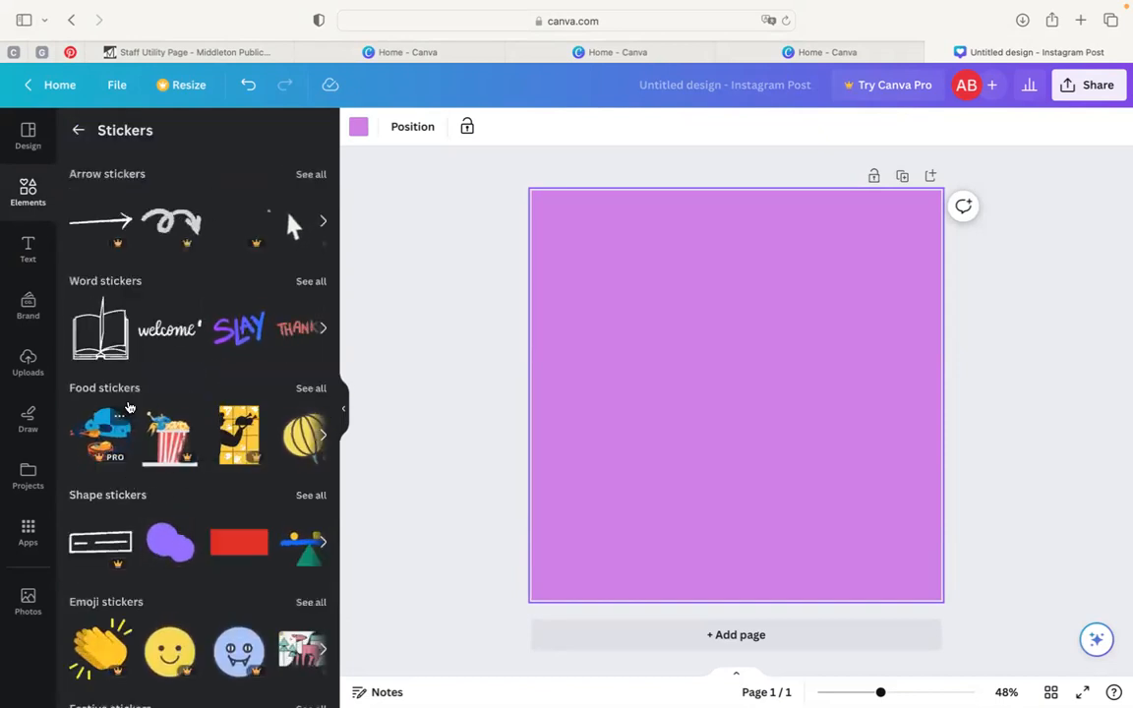
scroll(128, 407, down, 5)
scroll(127, 407, down, 5)
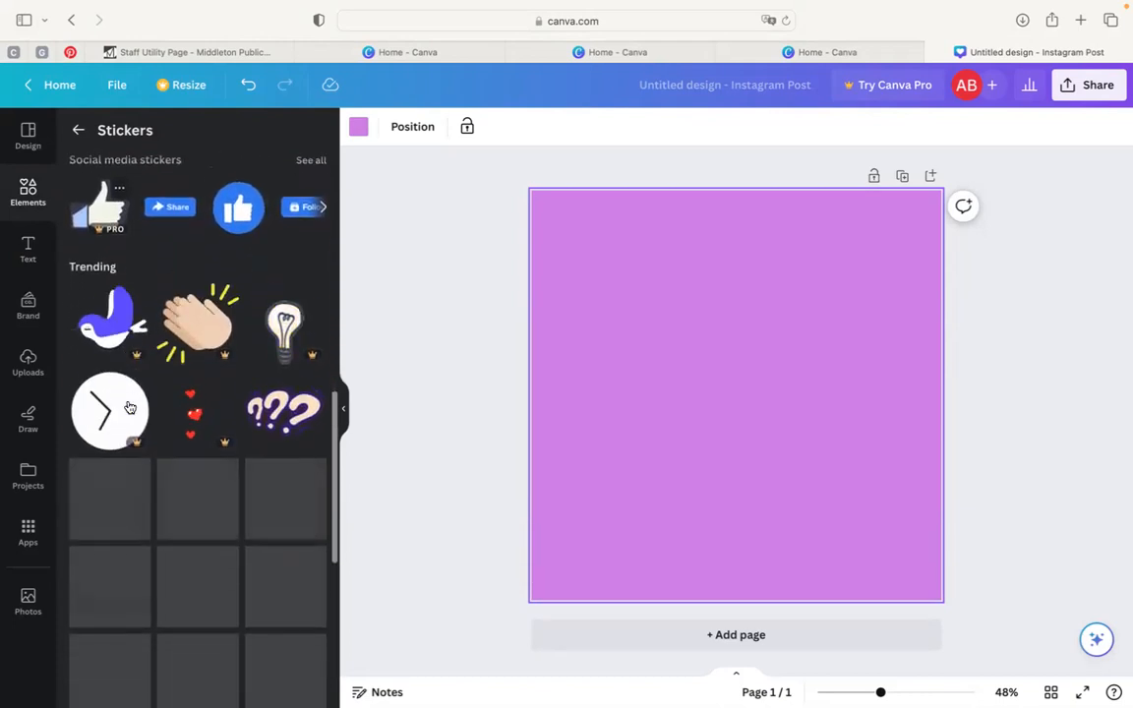
scroll(128, 407, up, 1)
scroll(128, 407, down, 6)
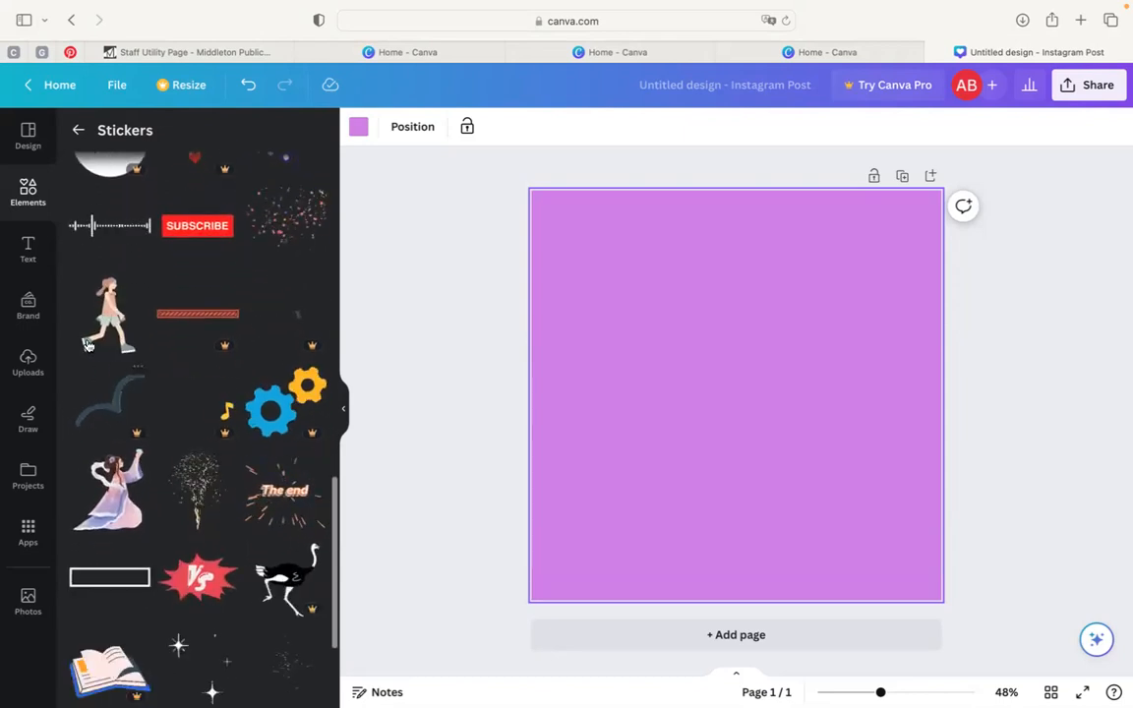
click(110, 313)
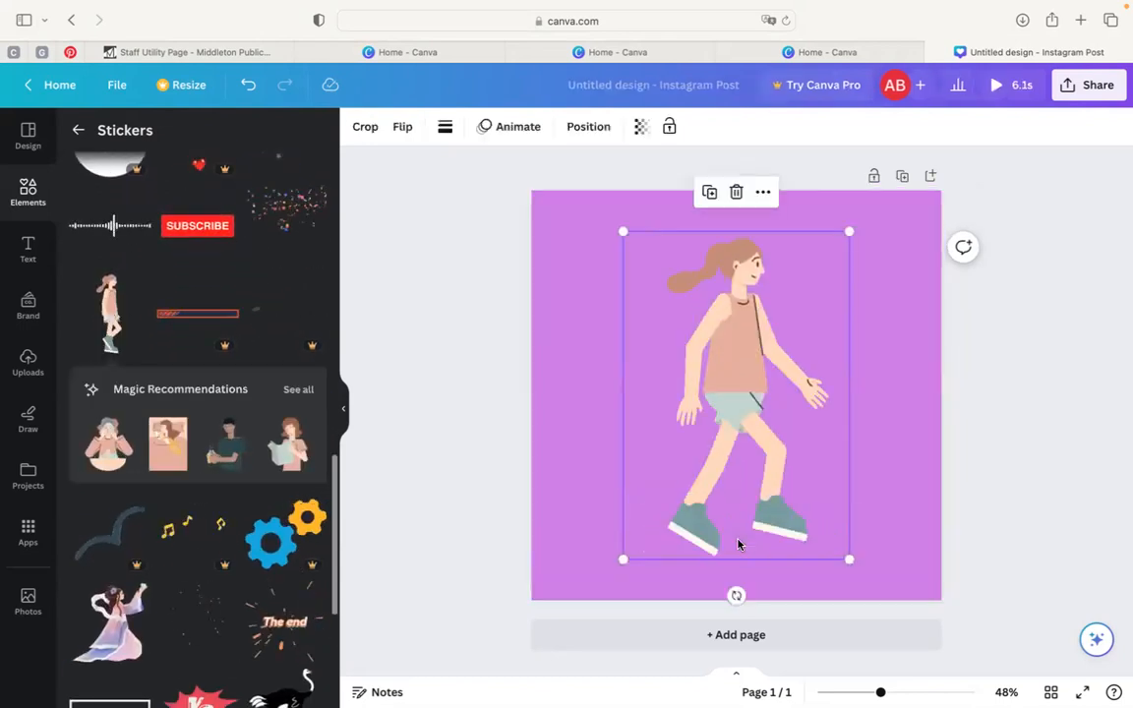
click(1041, 509)
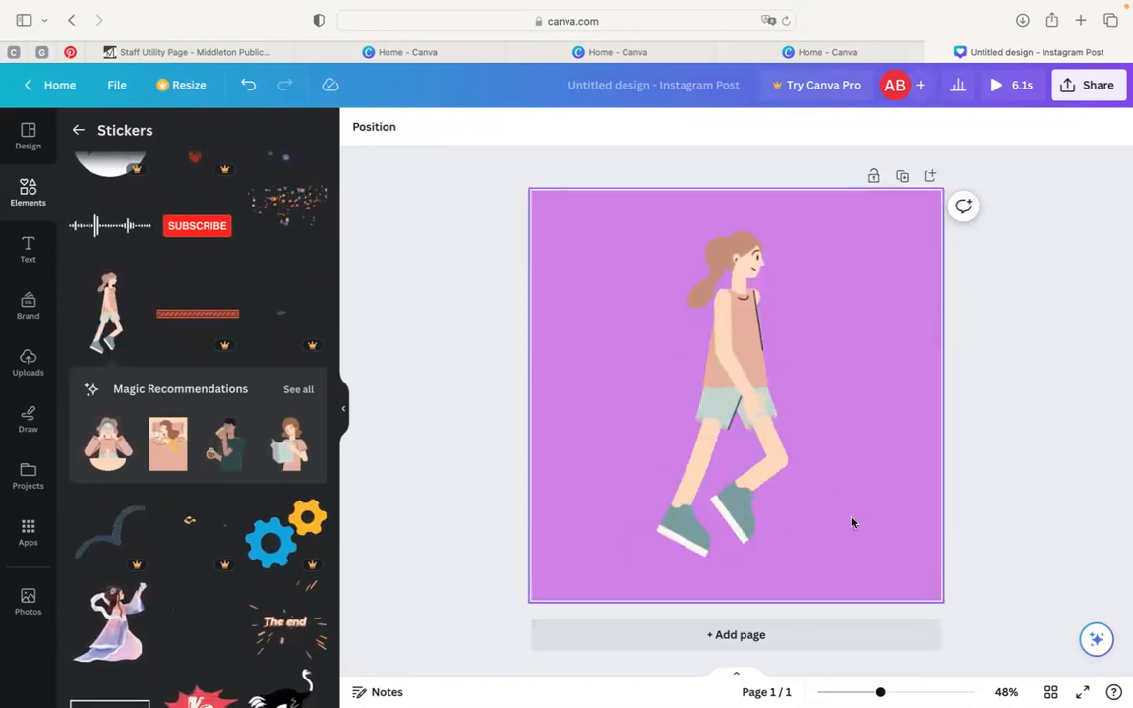
click(792, 435)
drag(843, 558, 715, 317)
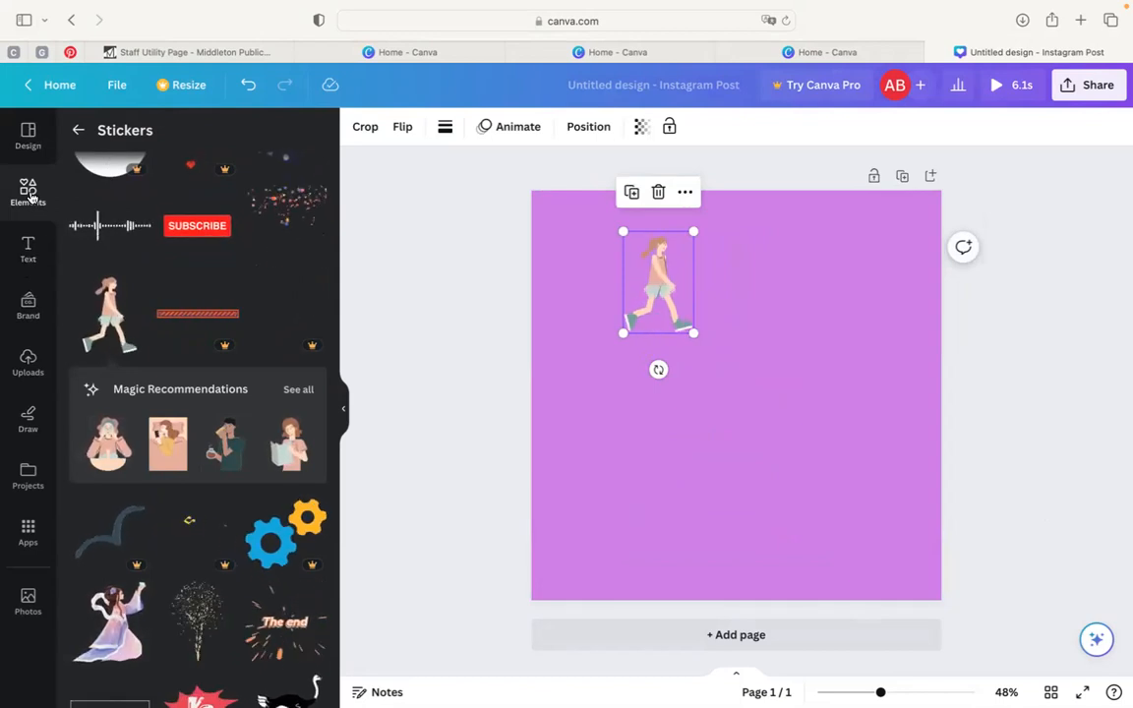
Step: Add a rounded square shape, stretch it into a band across the full page width and move it up over the girl's feet
click(77, 130)
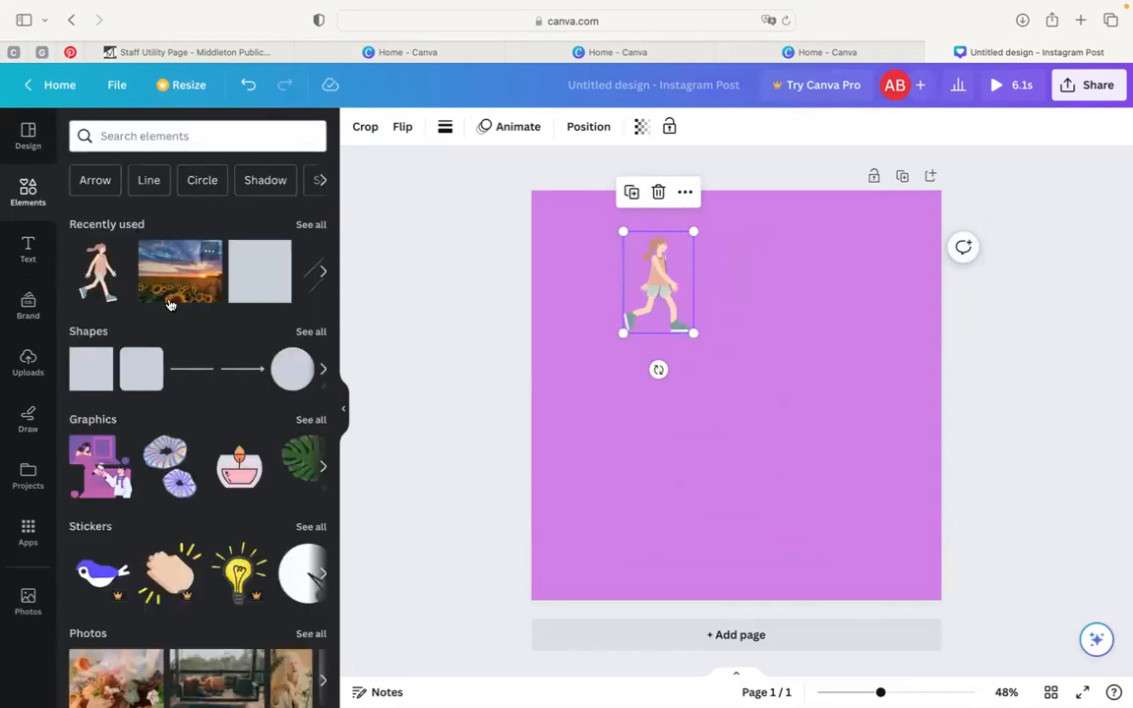
click(137, 379)
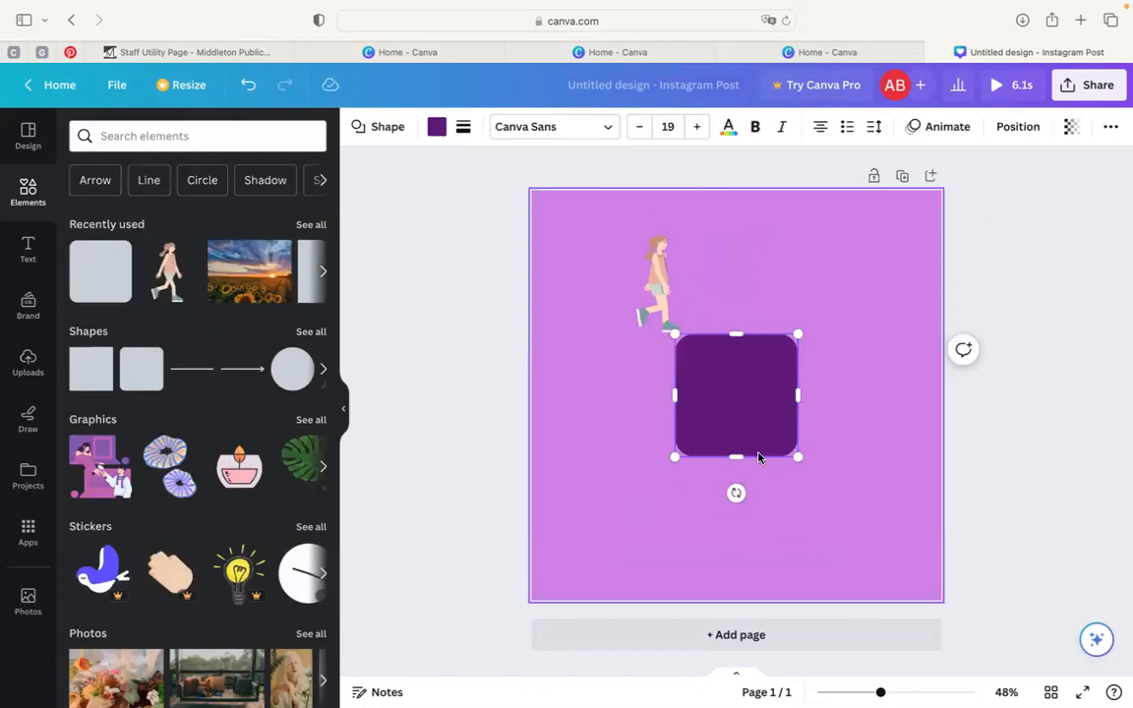
drag(670, 457, 519, 431)
drag(797, 383, 946, 383)
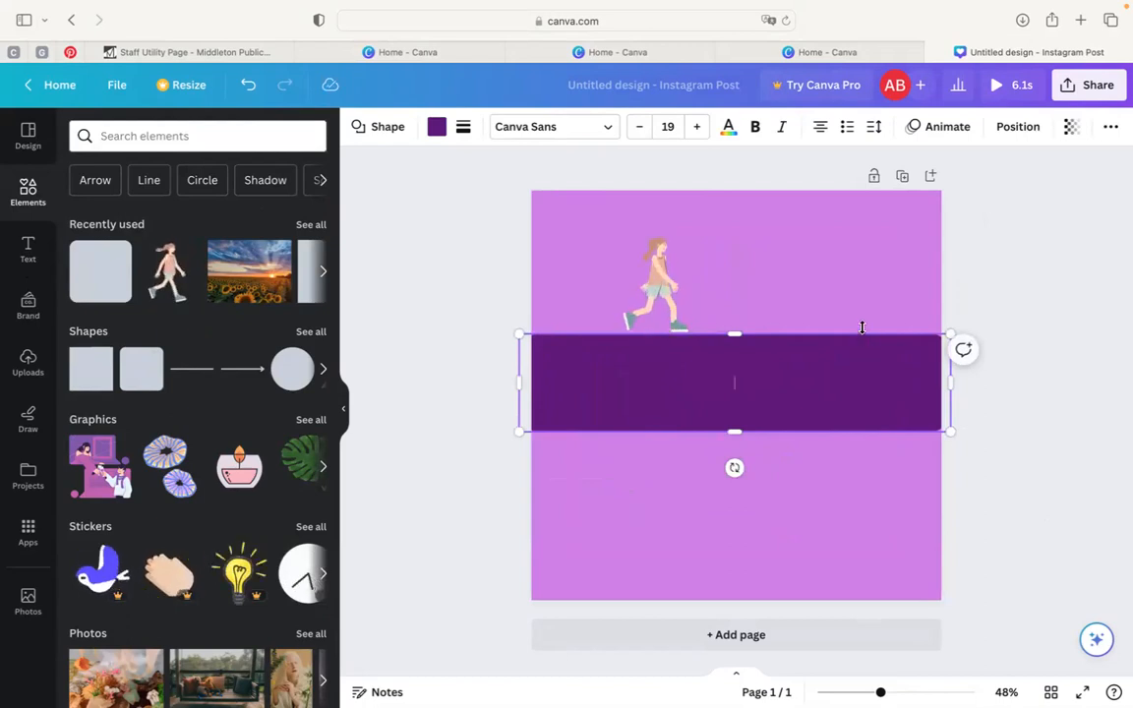
mouse_move(849, 354)
mouse_down()
mouse_move(846, 328)
mouse_move(850, 339)
mouse_up()
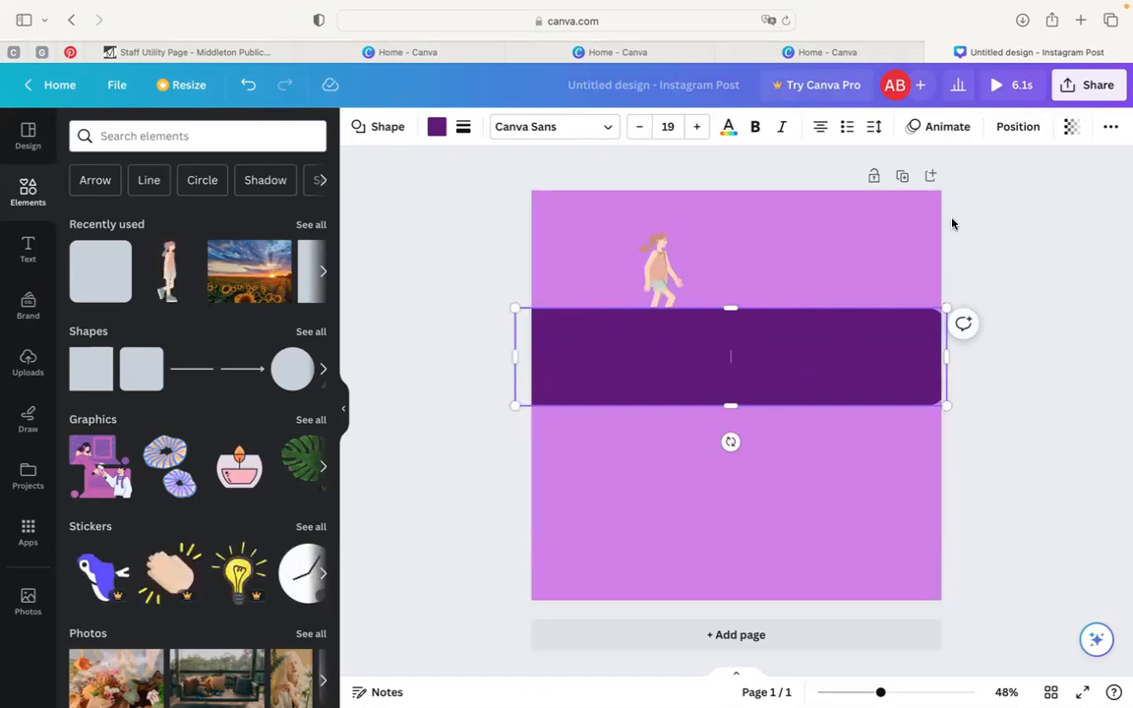
Step: Send the dark purple band to the back so the walking girl sits in front of it
click(1017, 127)
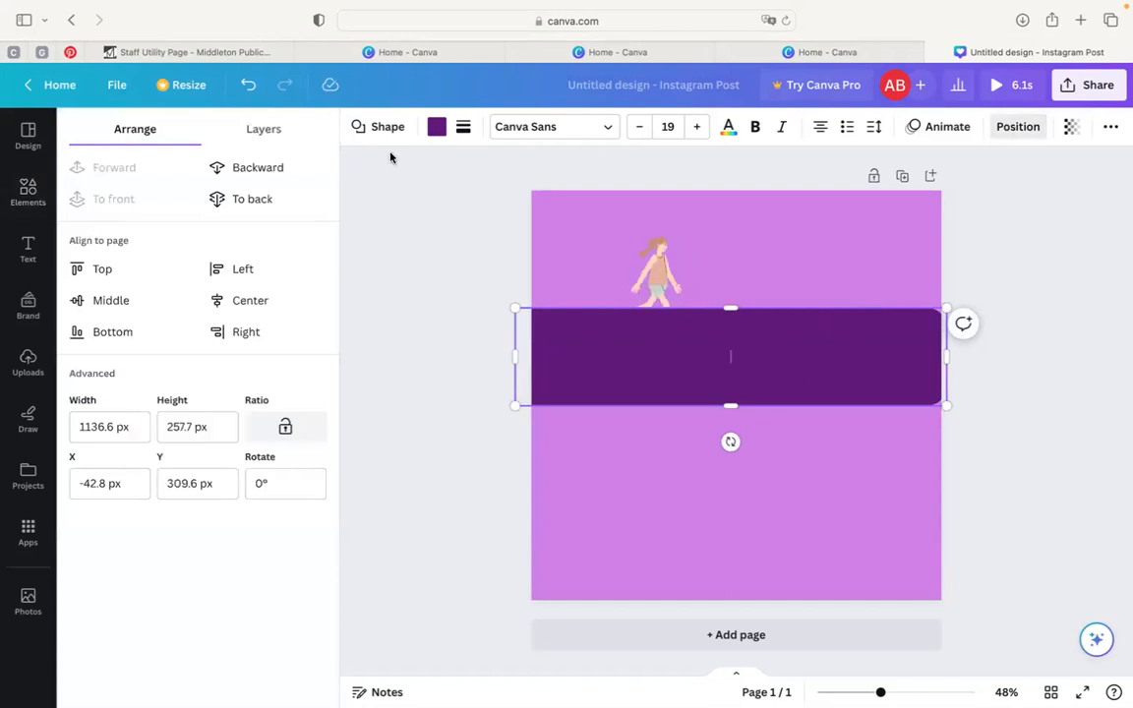
click(251, 200)
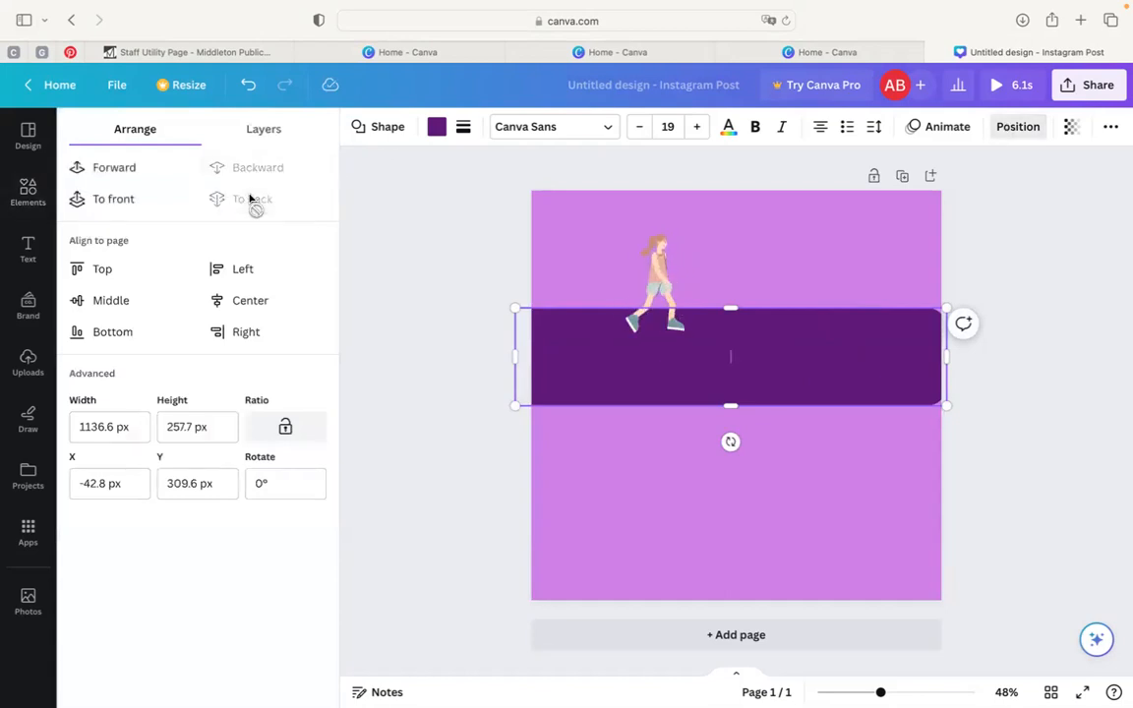
click(767, 281)
mouse_move(822, 679)
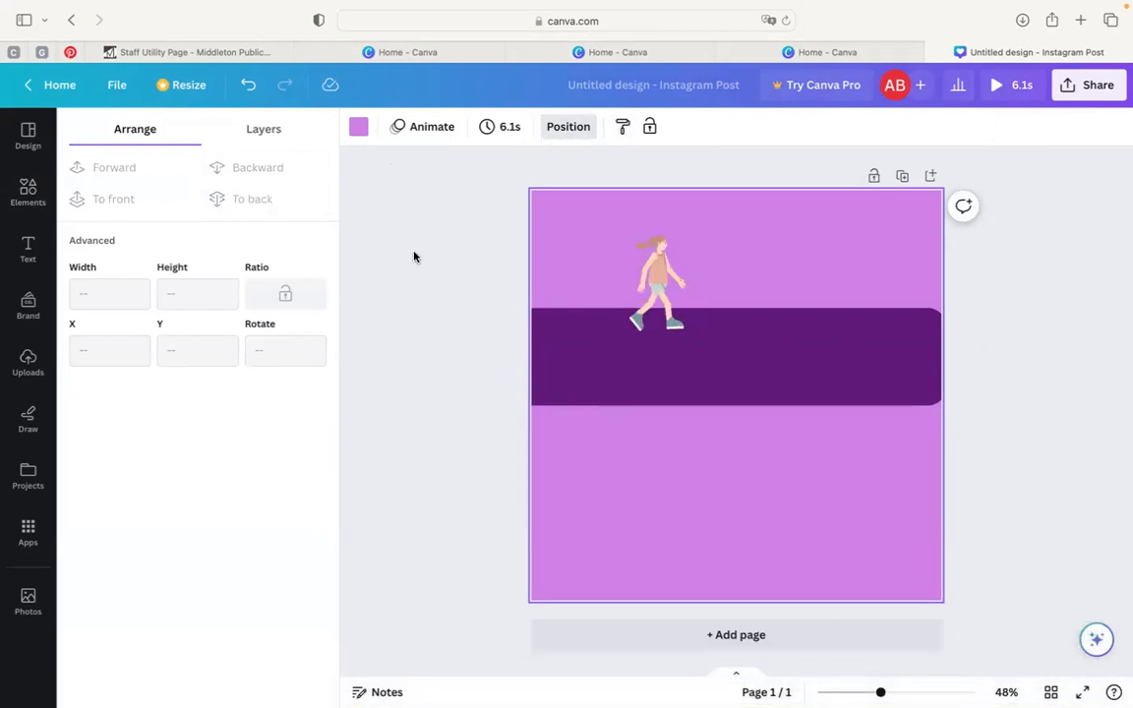
click(340, 340)
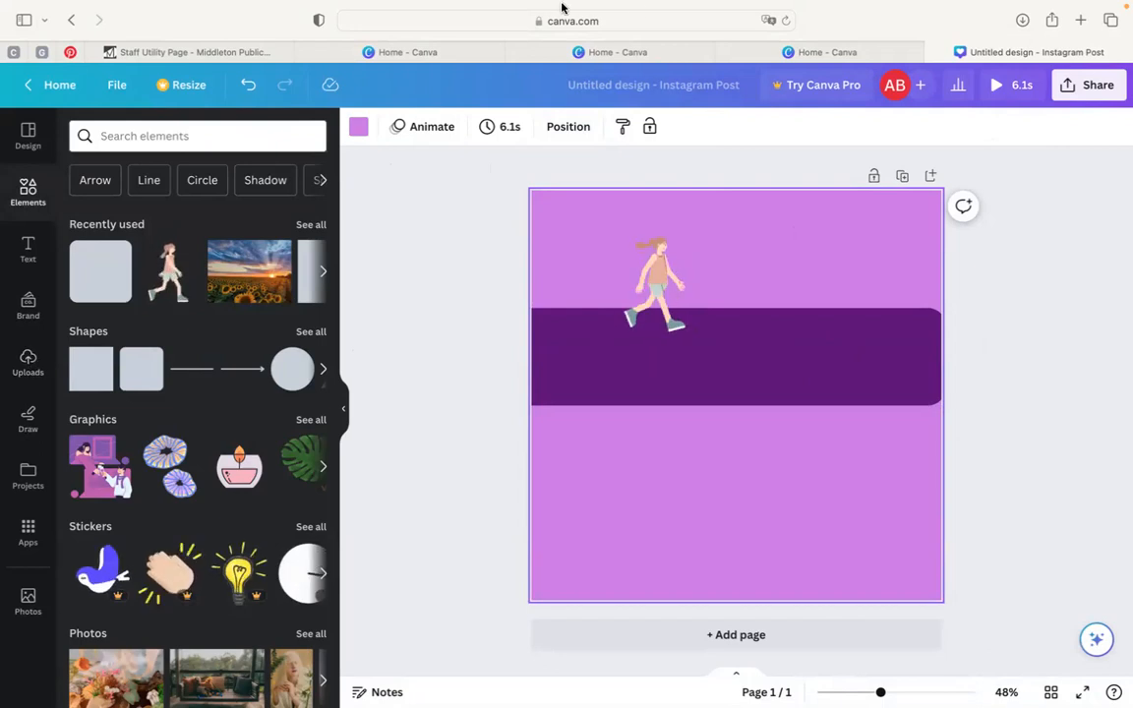
Step: Add a circular photo frame to the post and move it to the lower right, overlapping the purple band
mouse_move(496, 27)
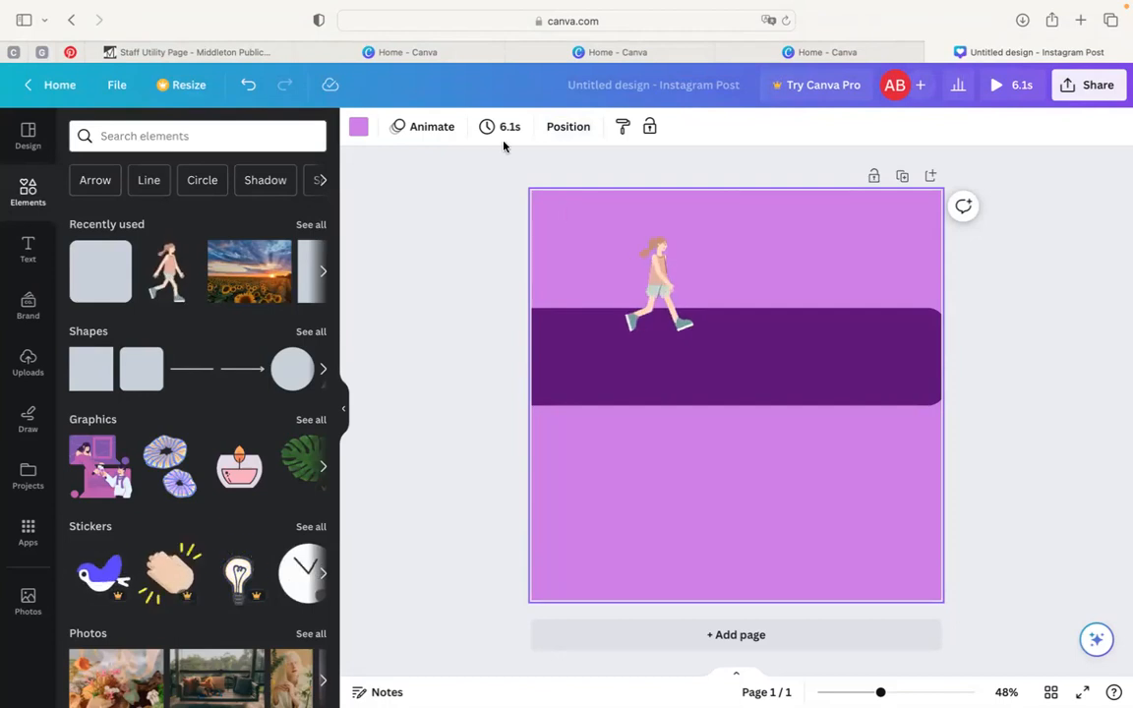
scroll(204, 318, down, 5)
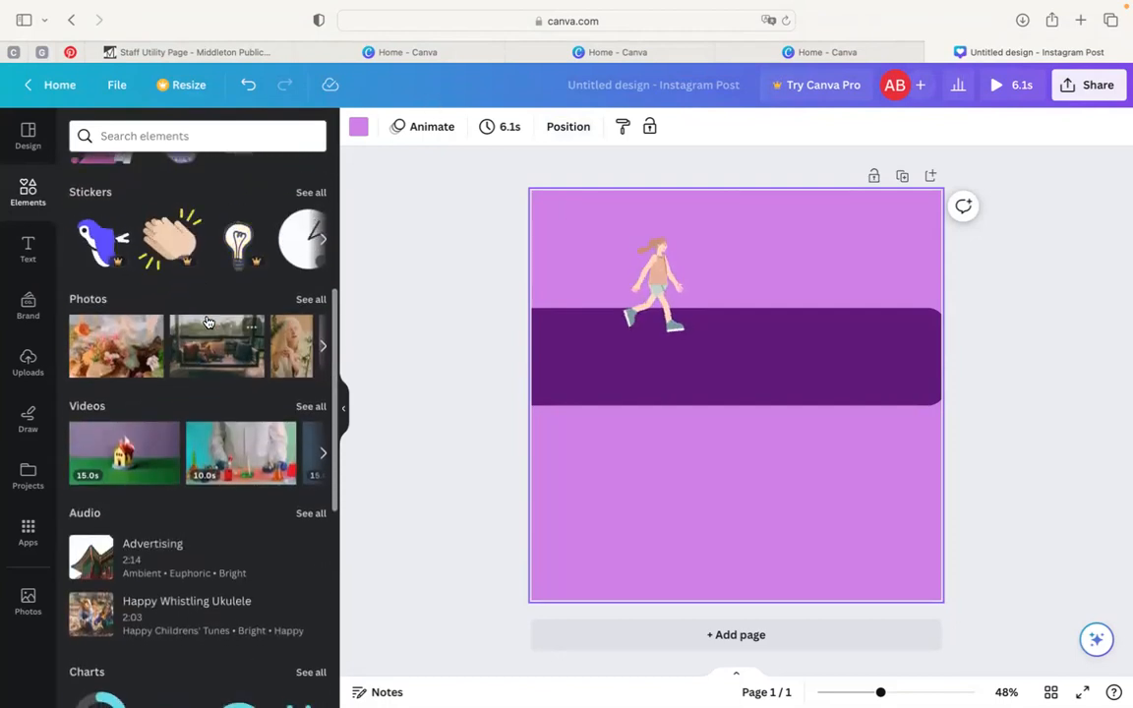
scroll(208, 321, down, 5)
scroll(208, 321, down, 3)
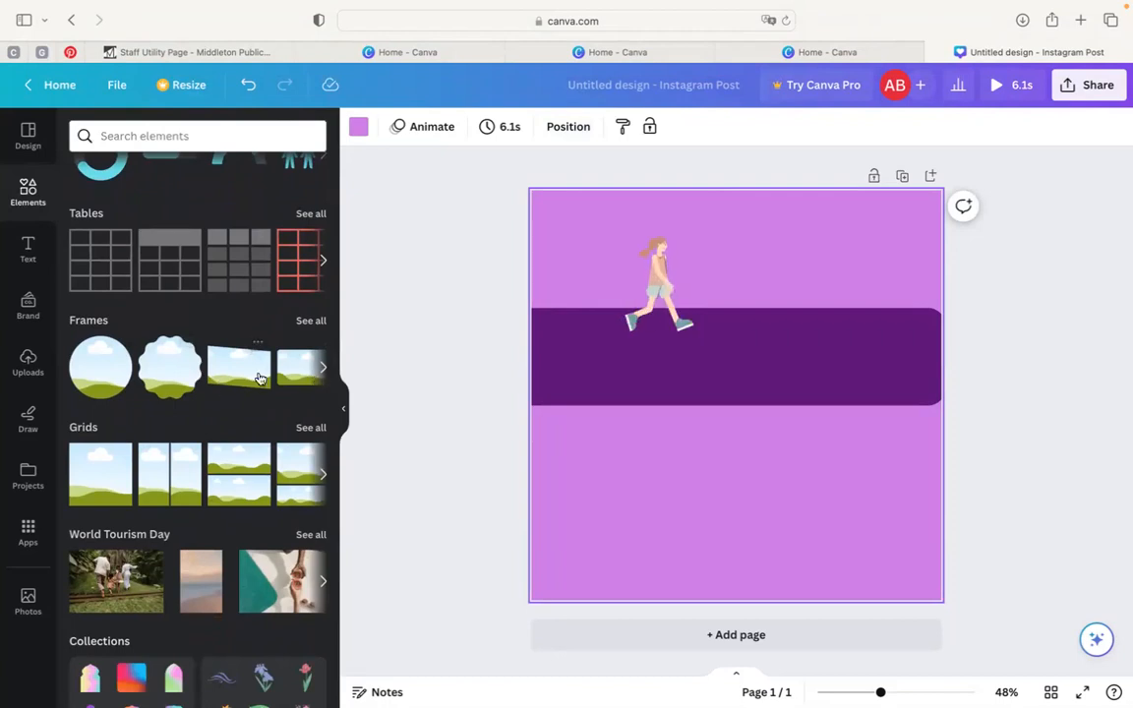
click(102, 384)
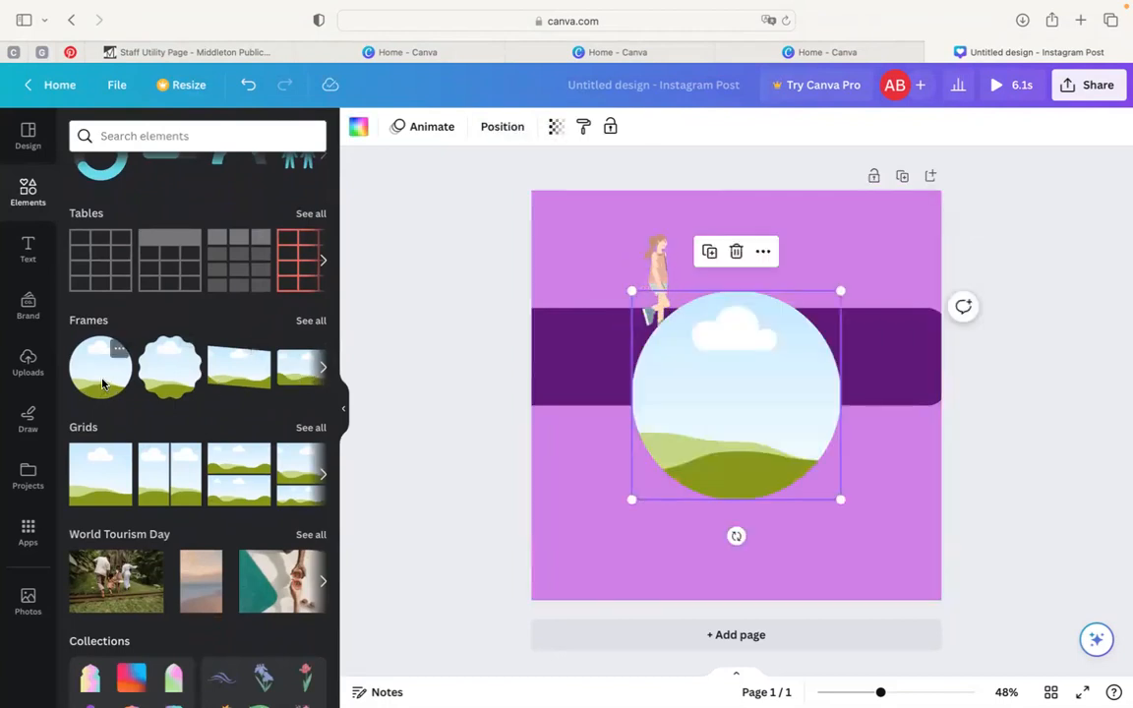
drag(747, 402, 814, 470)
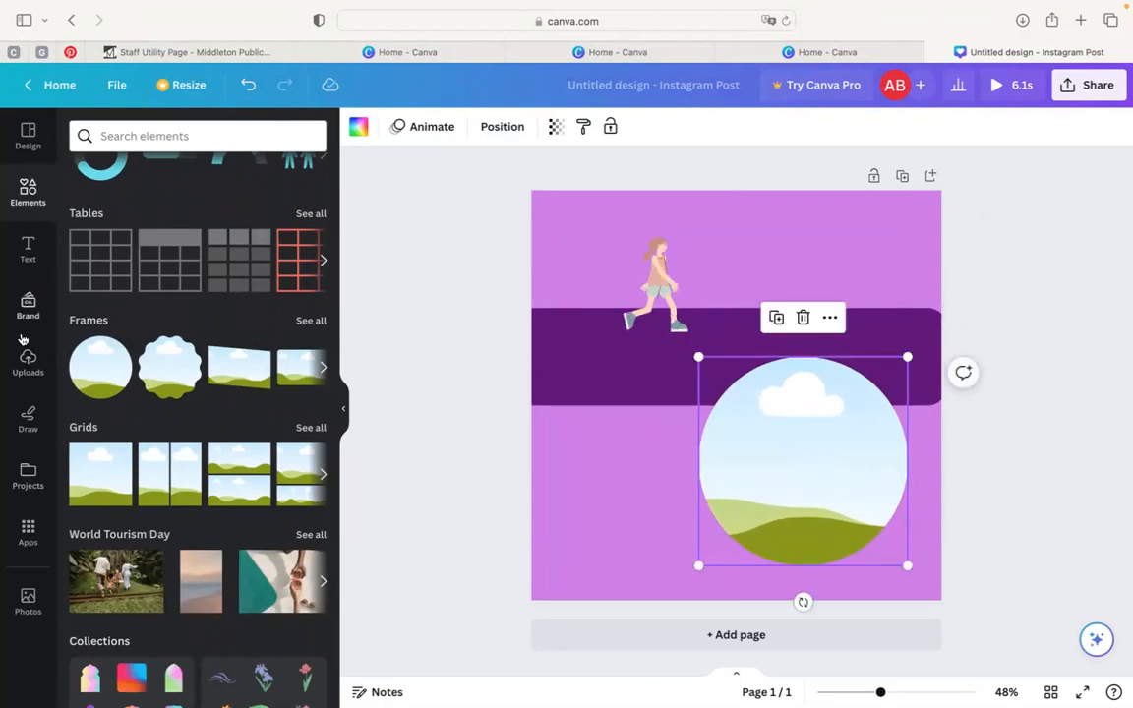
Step: Fill the circular frame with the pink roses photo from the uploaded images
click(28, 374)
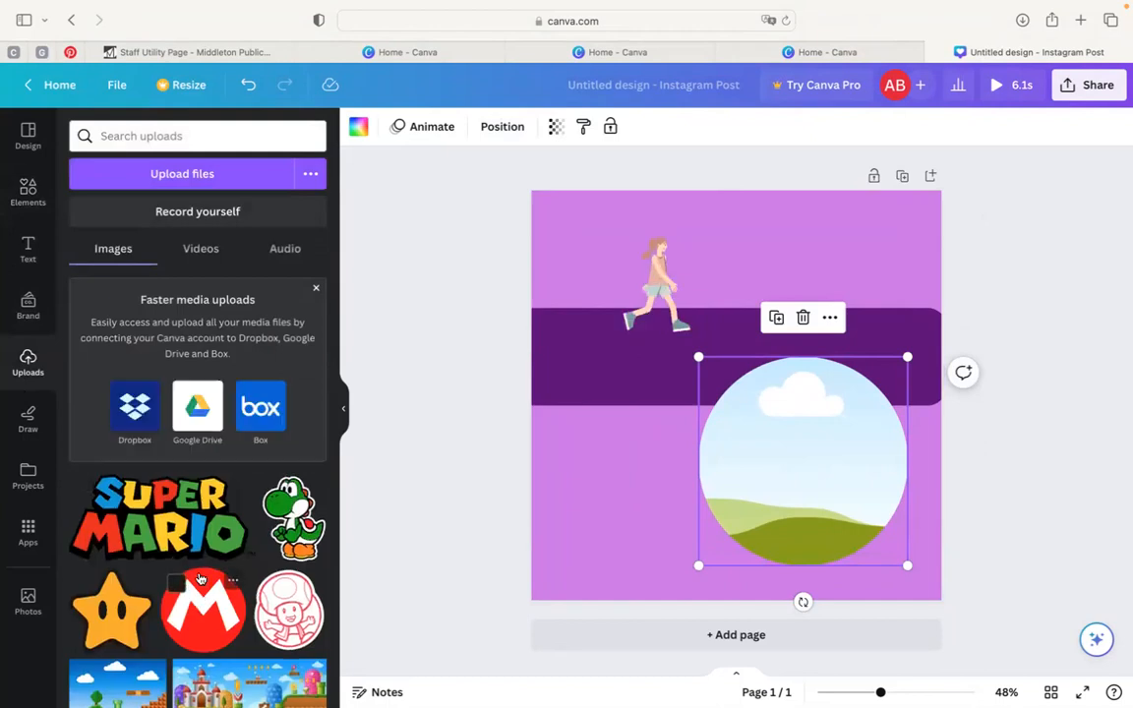
scroll(199, 579, down, 2)
scroll(200, 579, down, 3)
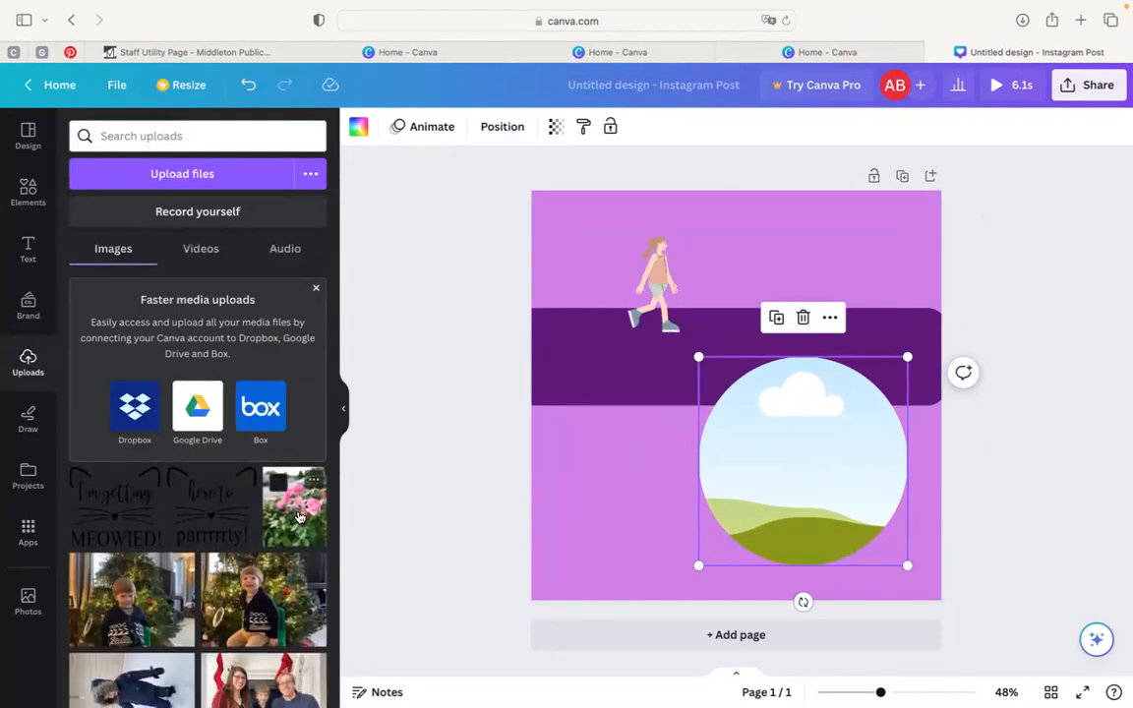
drag(299, 518, 839, 494)
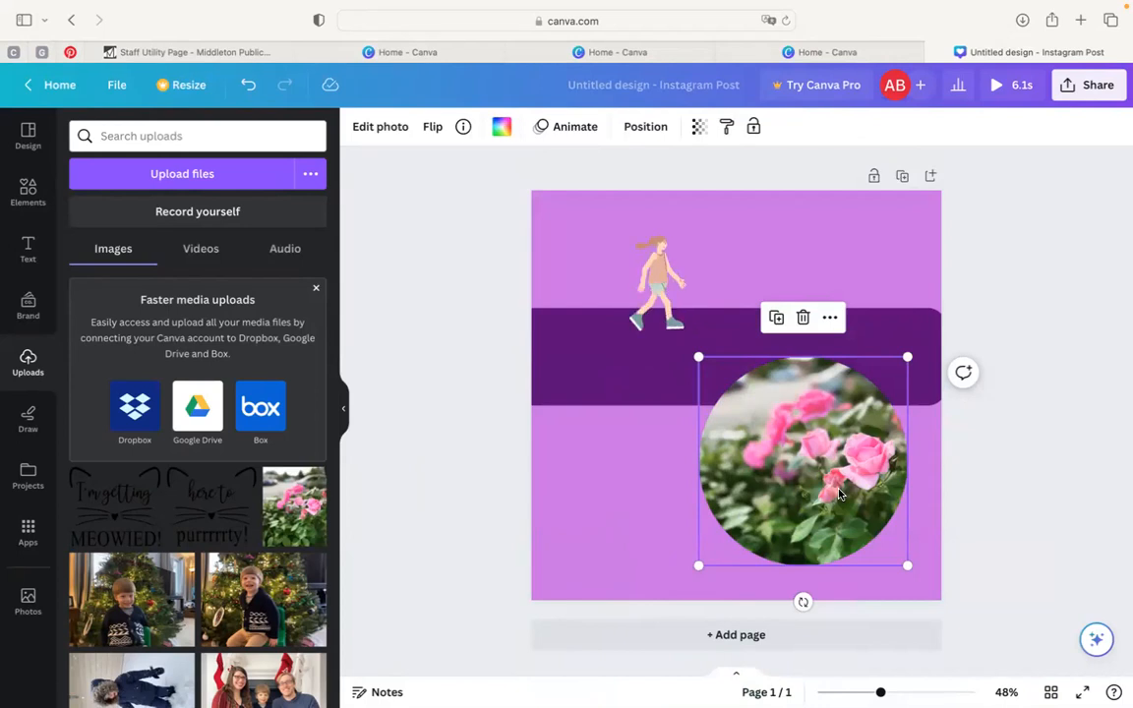
click(601, 546)
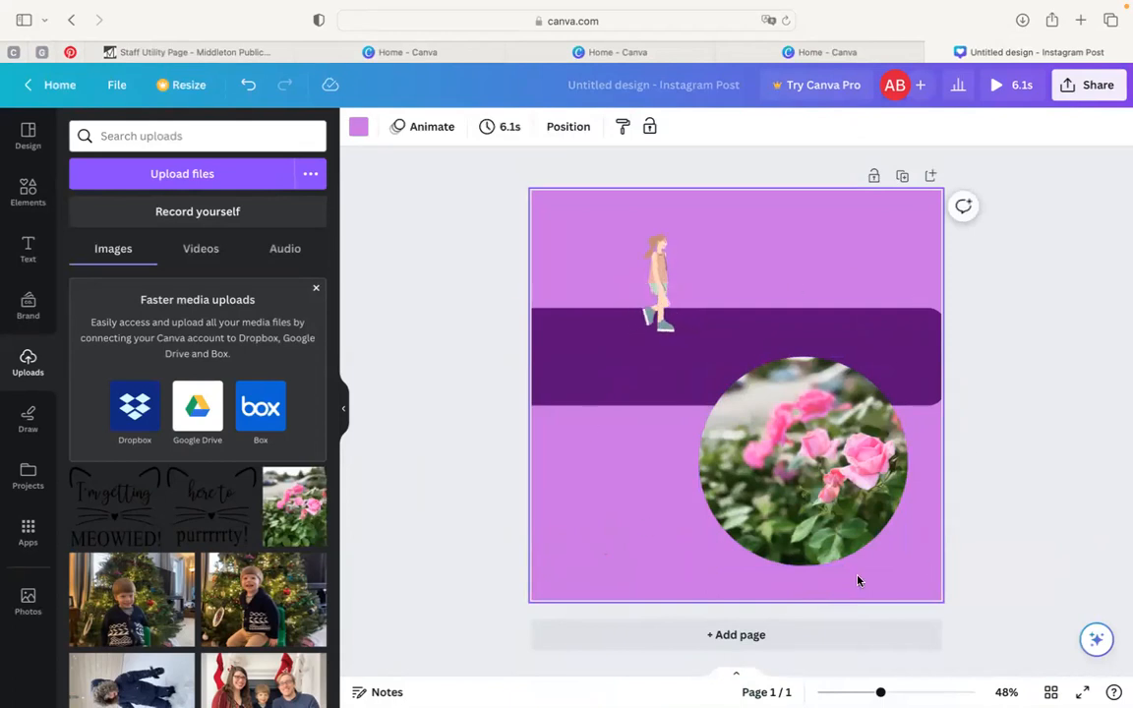
click(1069, 402)
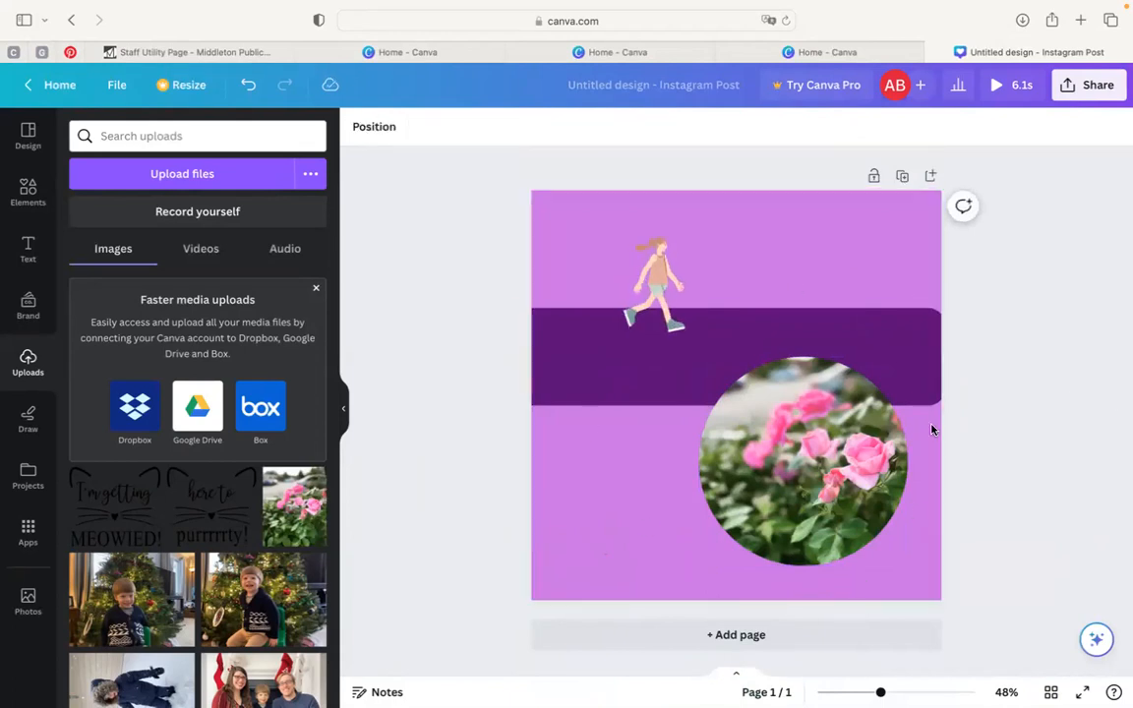
Step: Add a heading reading "Test" and move it up beside the walking girl, above the purple band
click(20, 262)
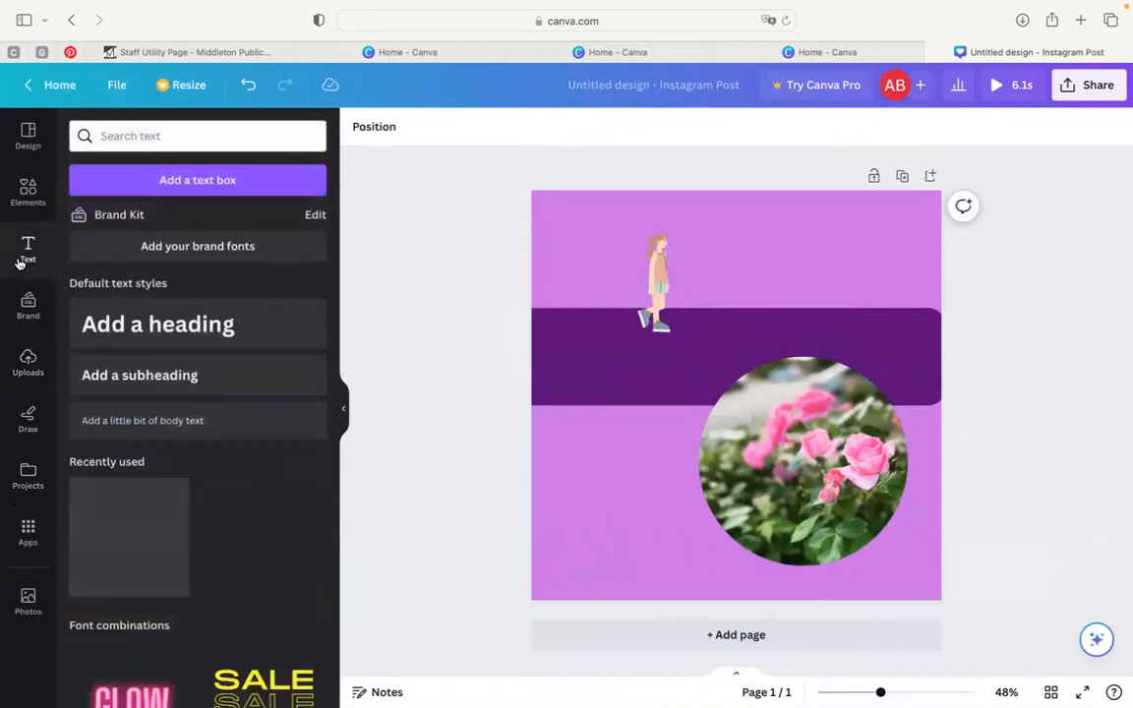
click(172, 327)
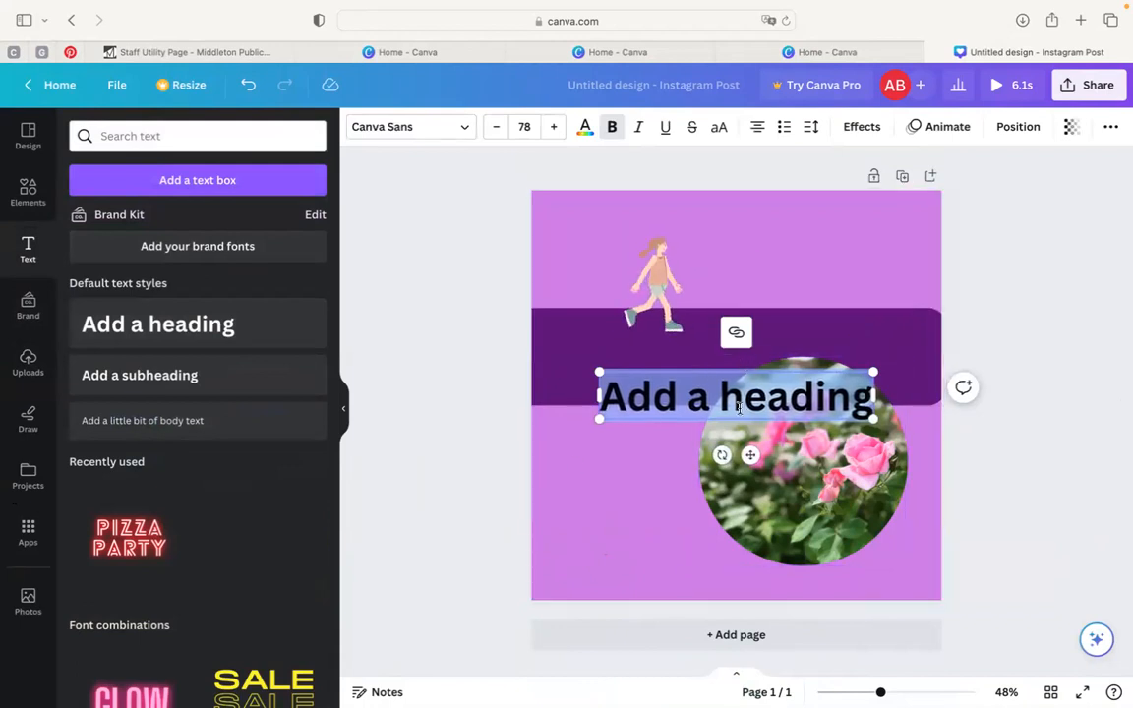
key(BackSpace)
text(Test)
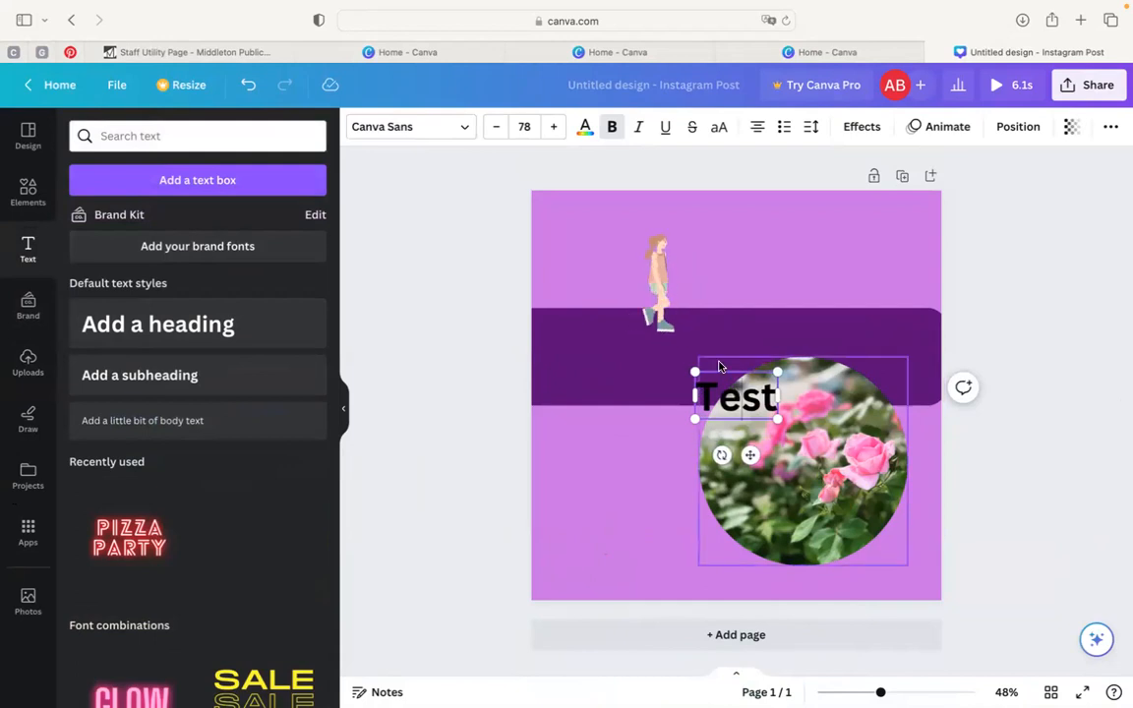
drag(709, 370, 726, 241)
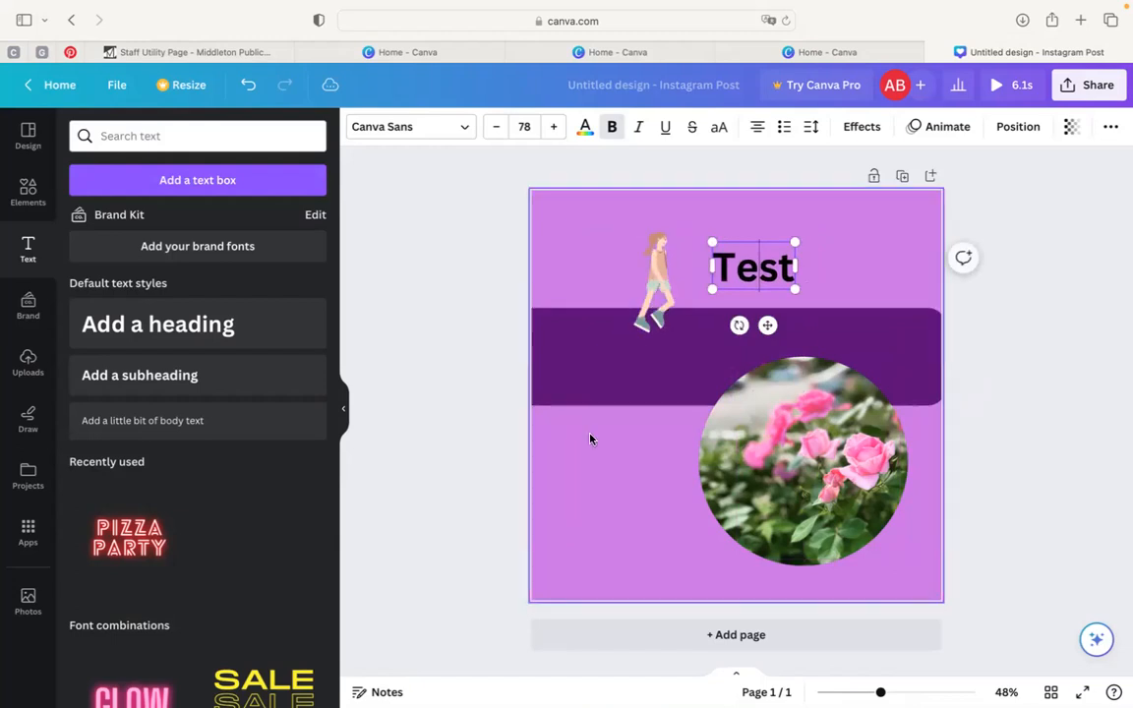
click(580, 485)
Step: Shift the "Test" heading slightly to the right and change its font to Black Mango
click(785, 267)
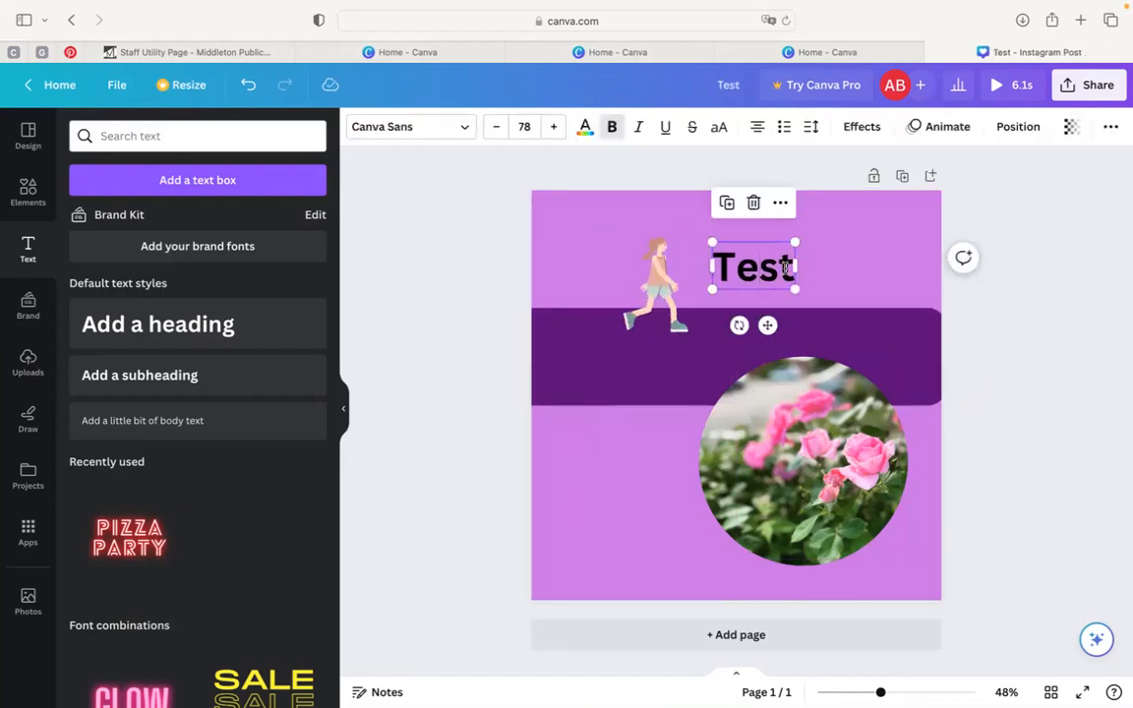
mouse_move(792, 268)
mouse_down()
mouse_move(725, 256)
mouse_move(808, 265)
mouse_up()
click(468, 126)
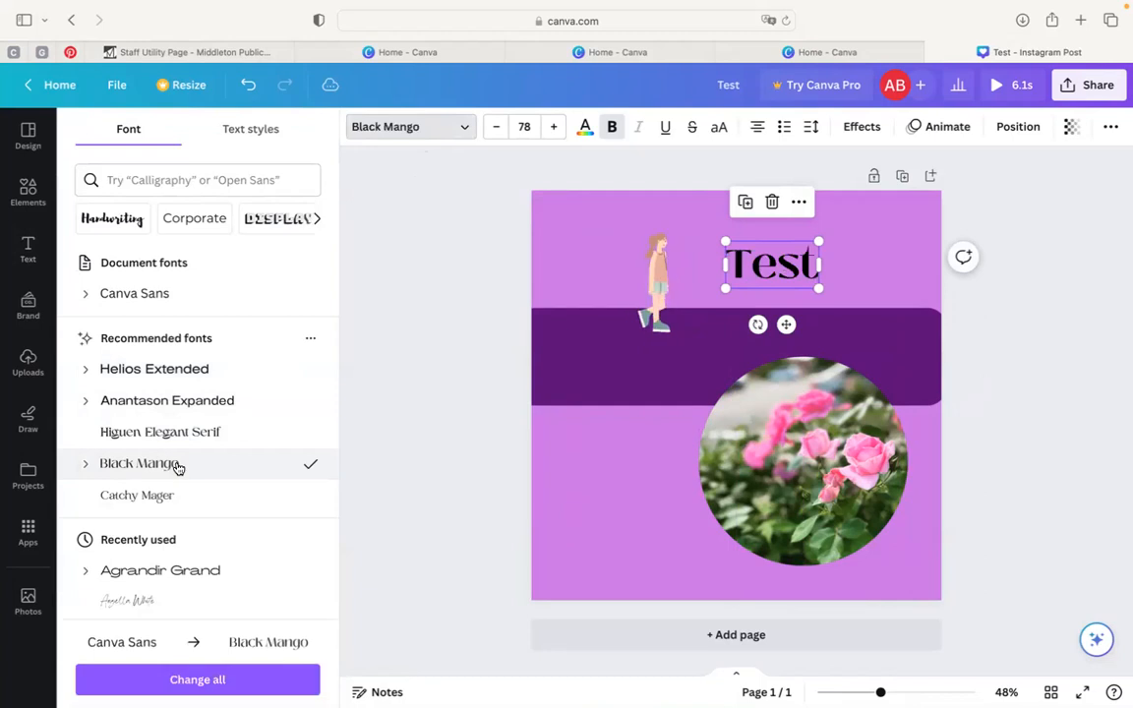
click(631, 506)
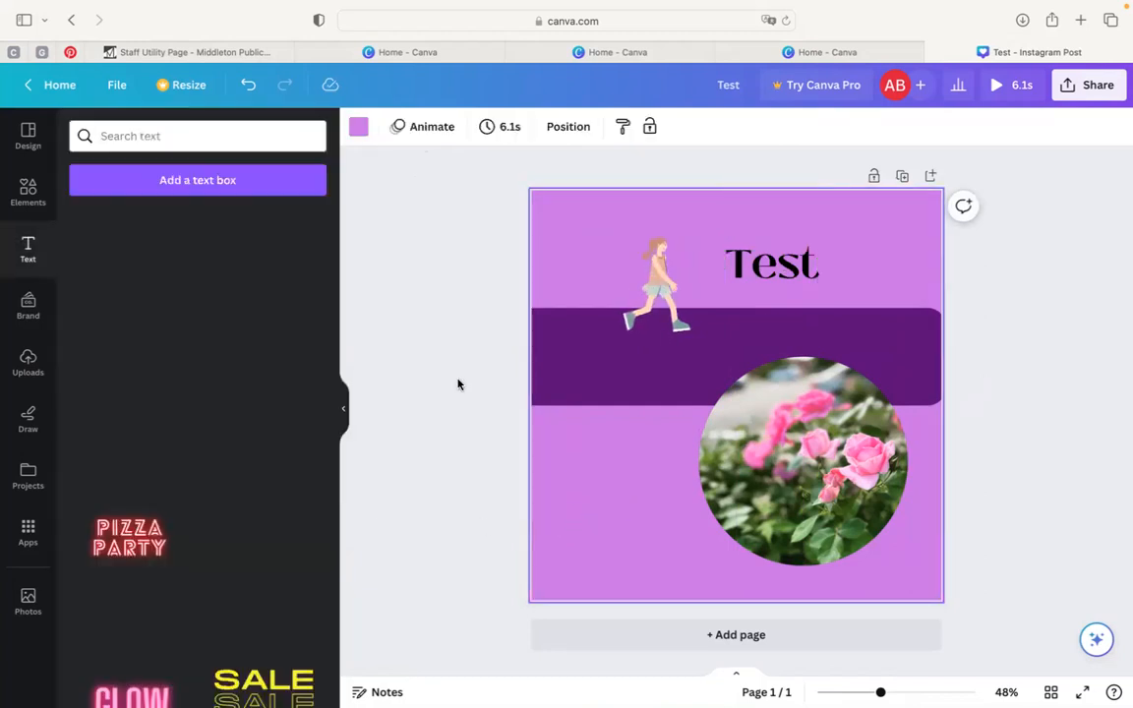
Step: Examine the text styles and the popular and English fonts available for the "Test" heading
click(803, 265)
click(776, 264)
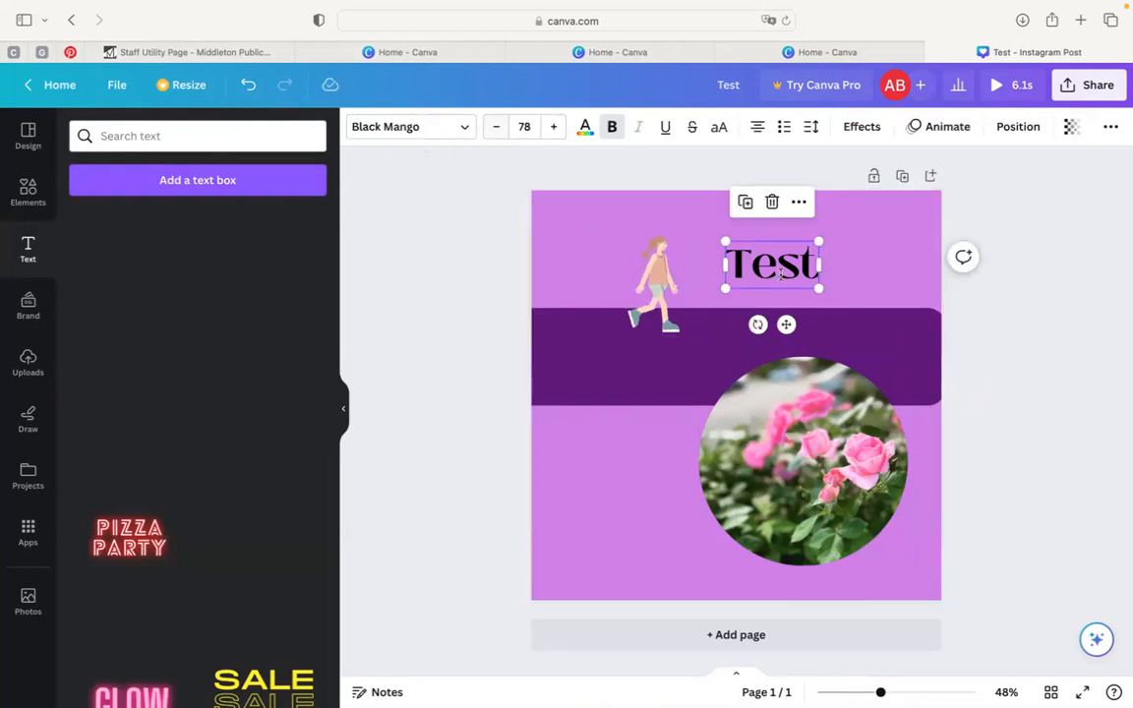
click(461, 132)
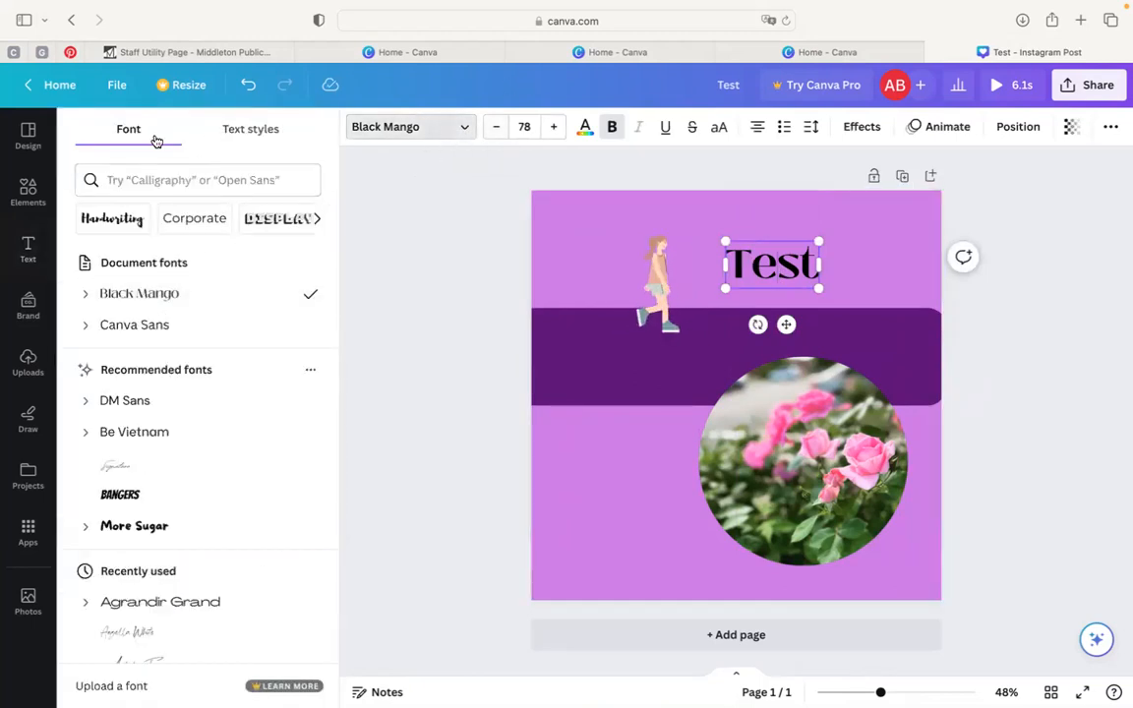
click(247, 134)
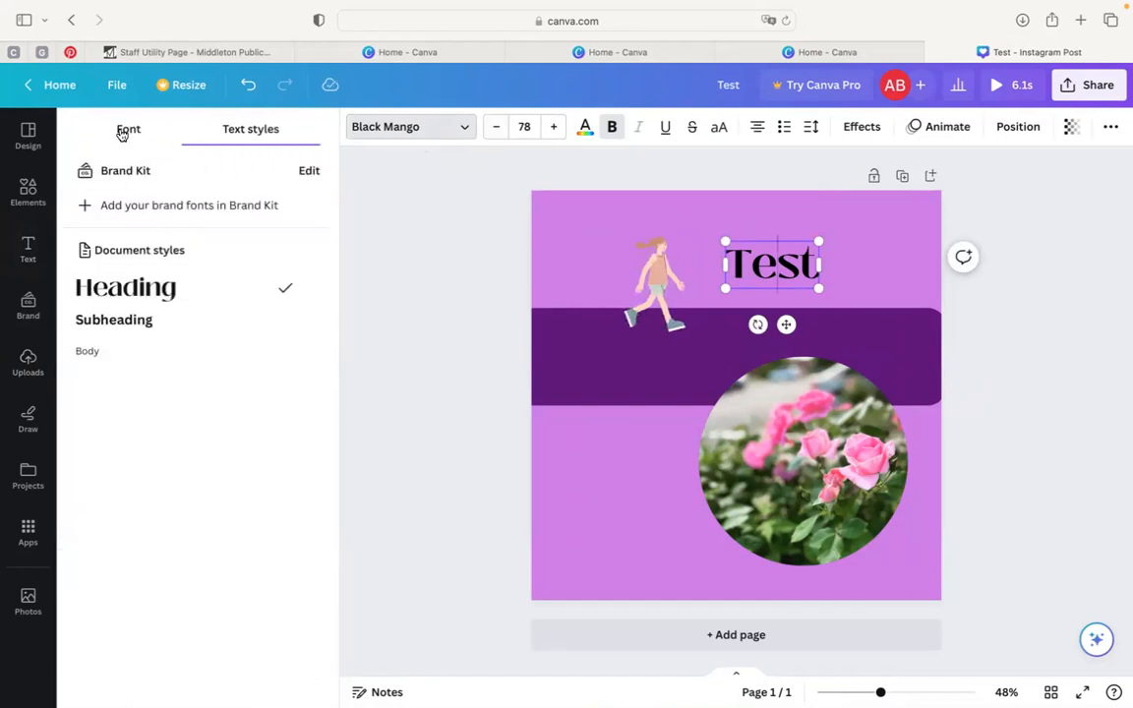
click(124, 131)
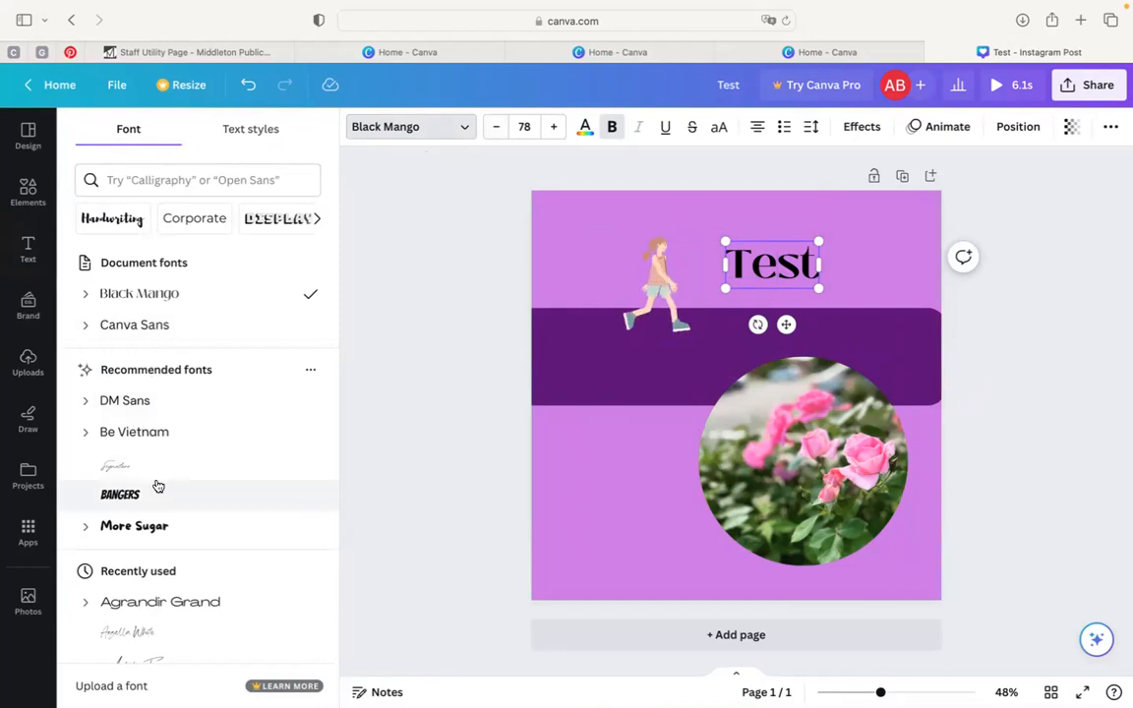
scroll(157, 483, down, 5)
scroll(157, 485, down, 3)
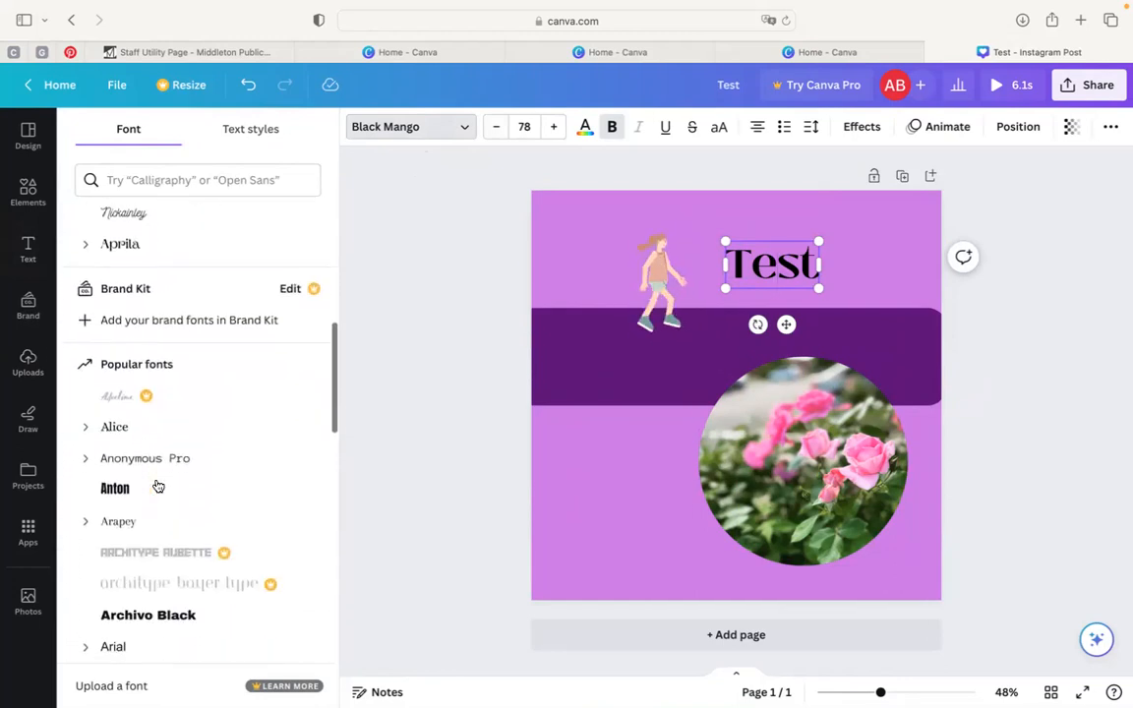
scroll(157, 486, down, 3)
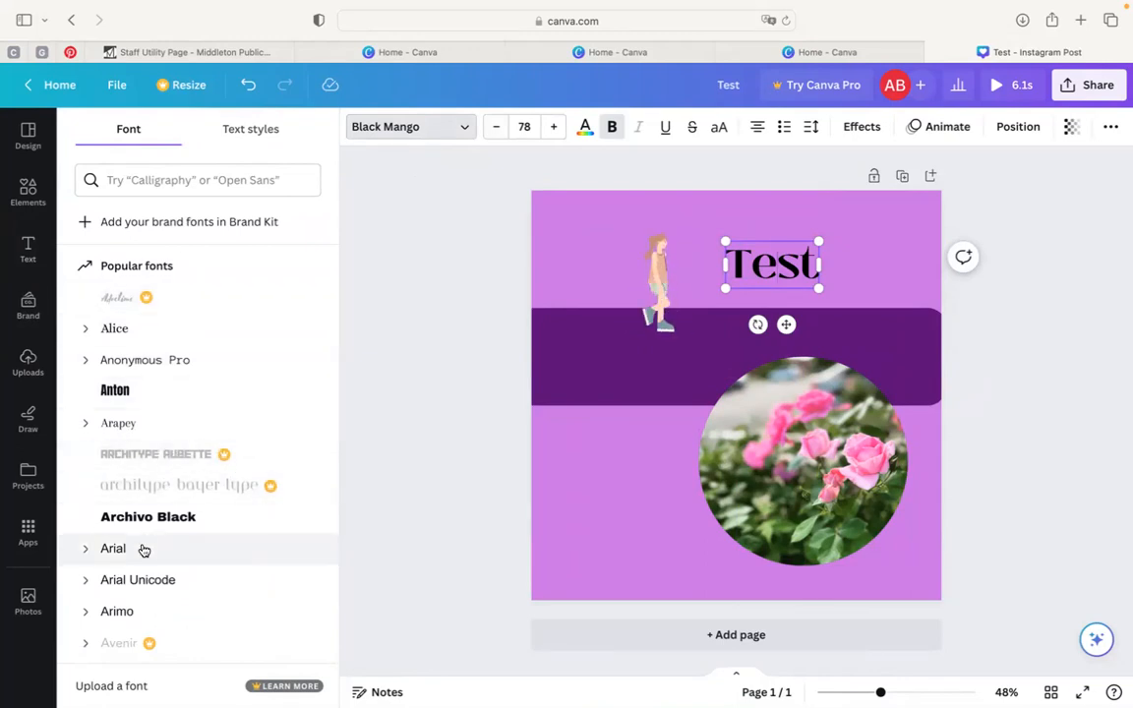
scroll(147, 549, down, 5)
scroll(143, 550, down, 15)
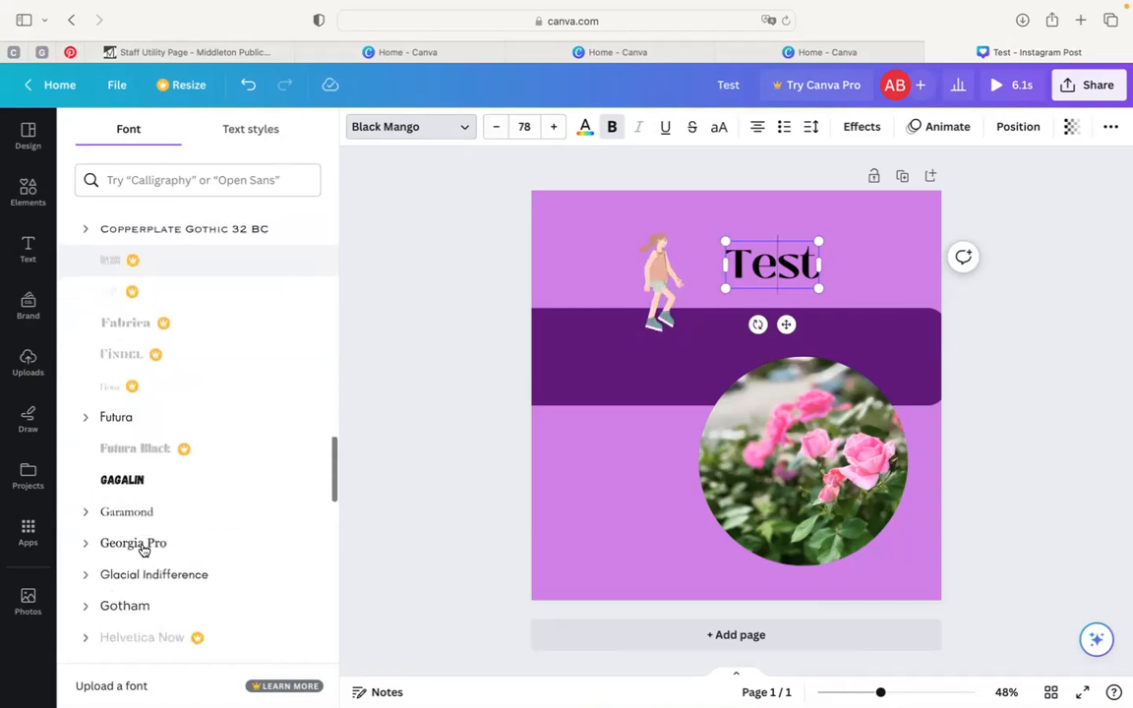
scroll(143, 550, down, 10)
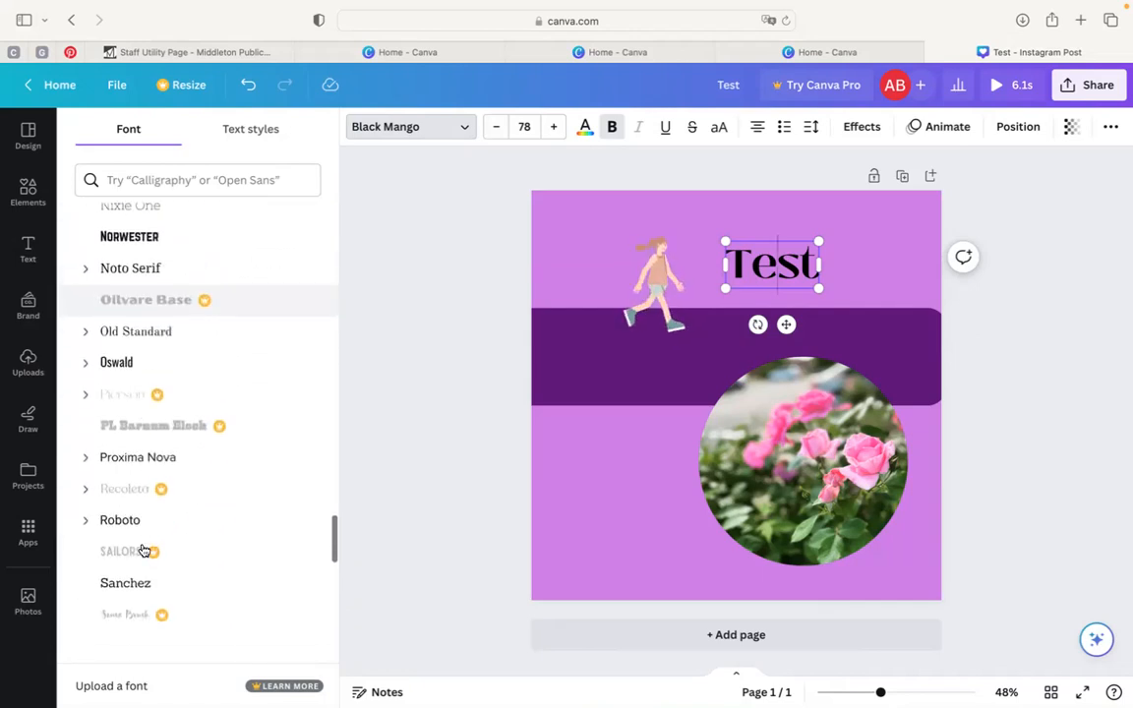
scroll(144, 550, down, 3)
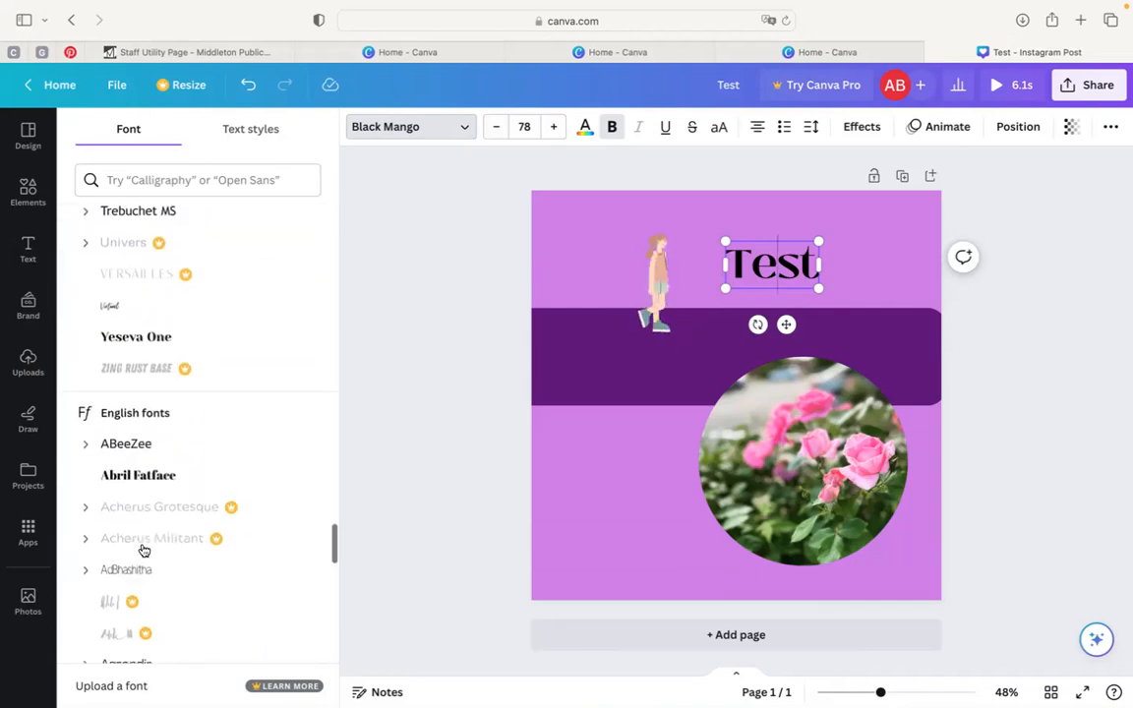
scroll(142, 550, down, 9)
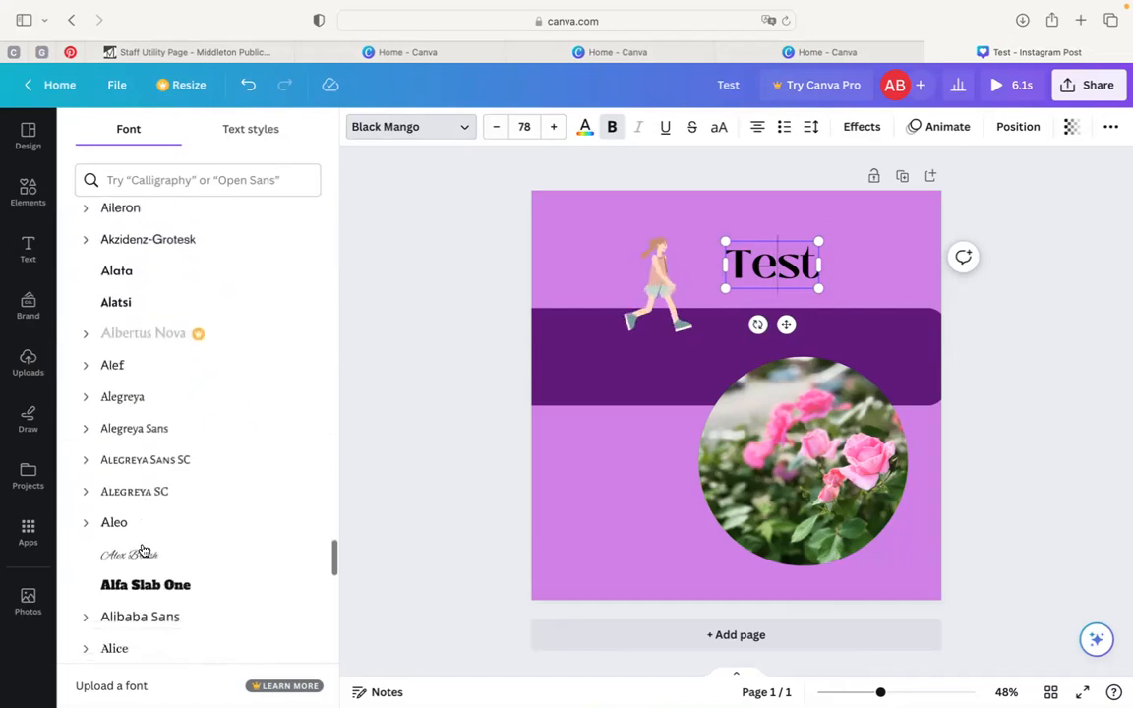
scroll(142, 550, down, 10)
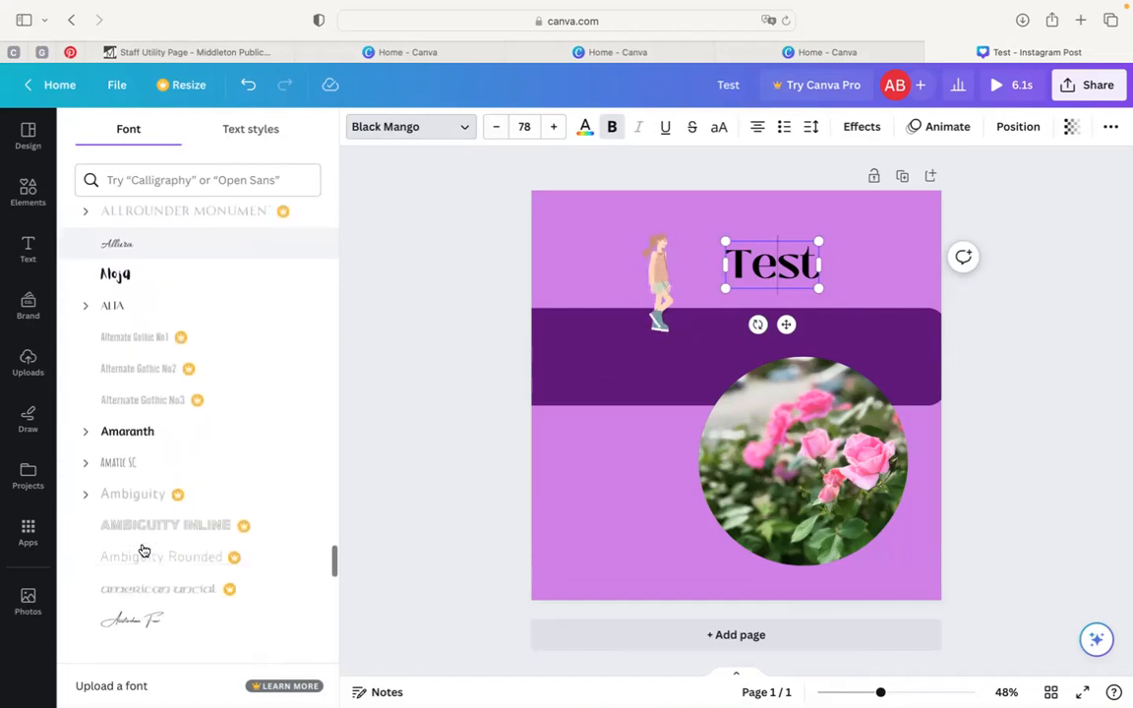
scroll(144, 551, down, 10)
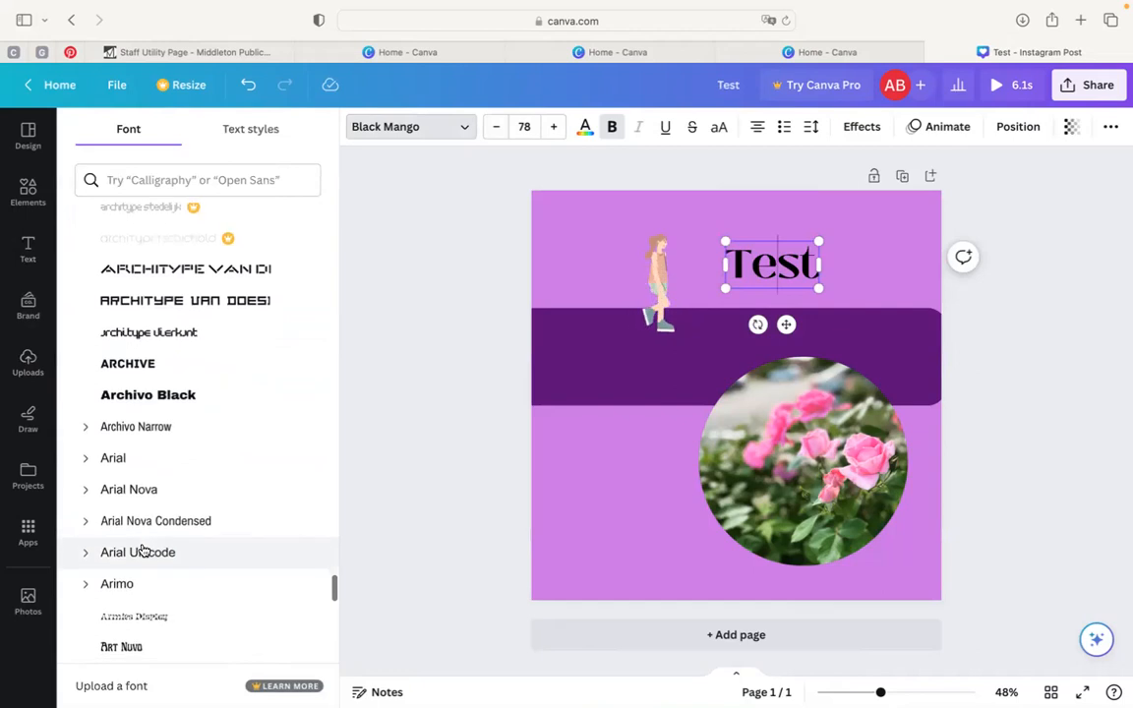
scroll(144, 550, down, 10)
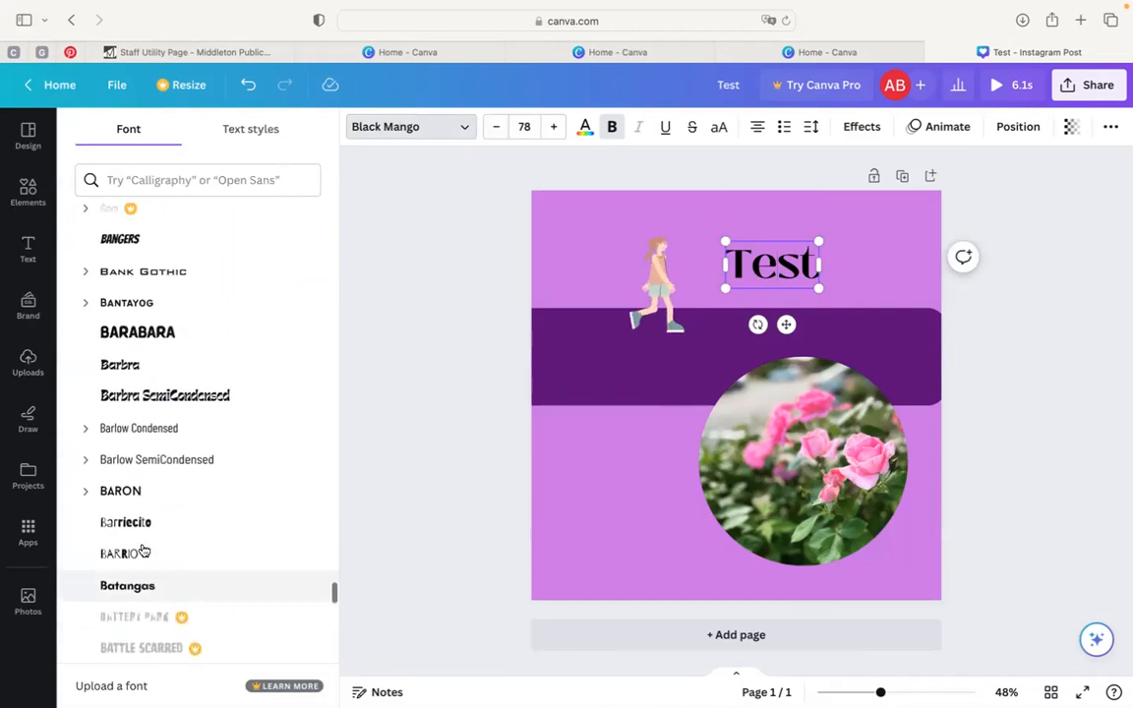
scroll(144, 546, down, 5)
scroll(144, 539, down, 10)
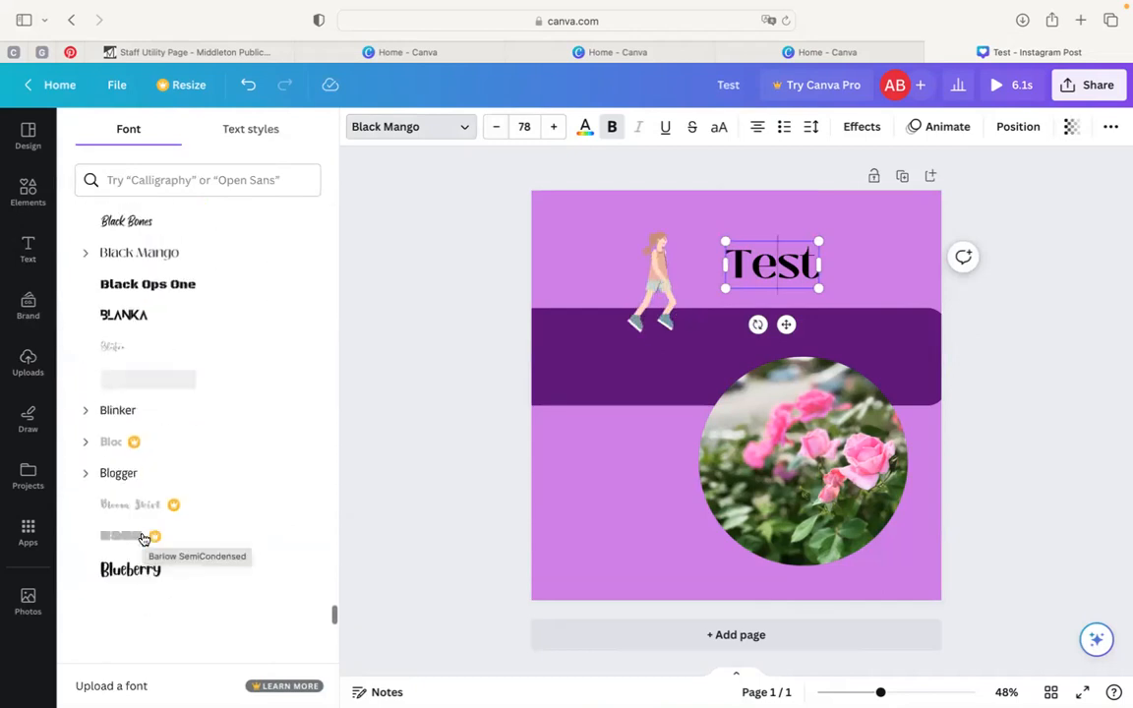
scroll(143, 539, up, 5)
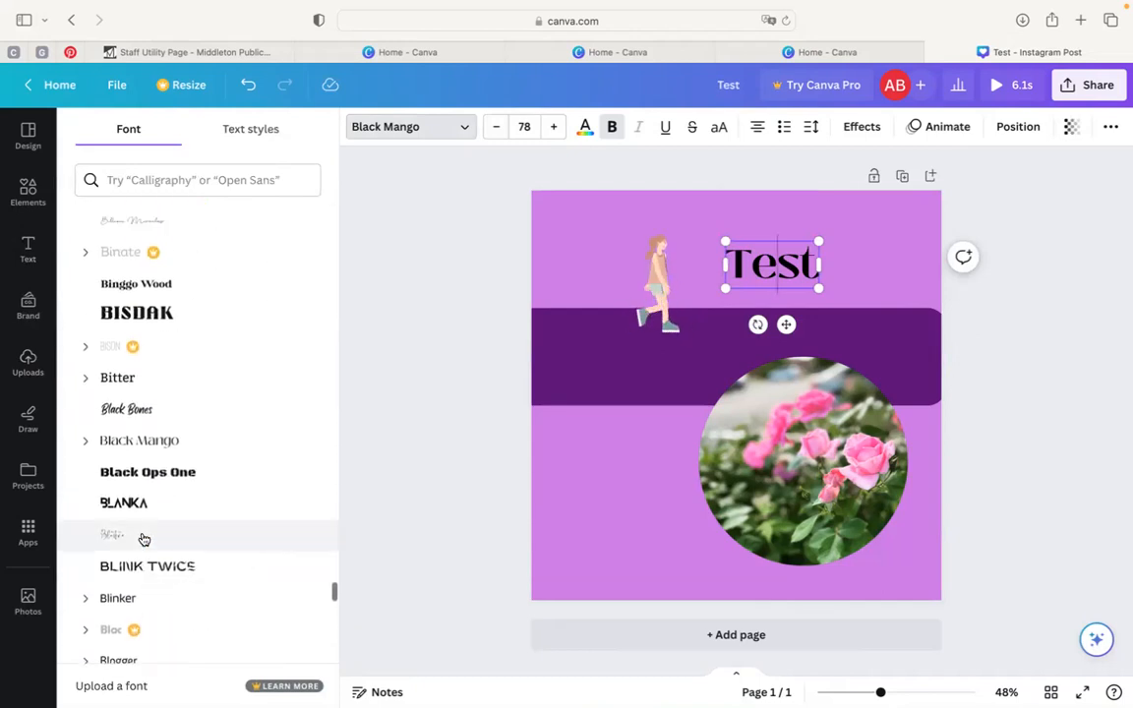
scroll(143, 538, down, 10)
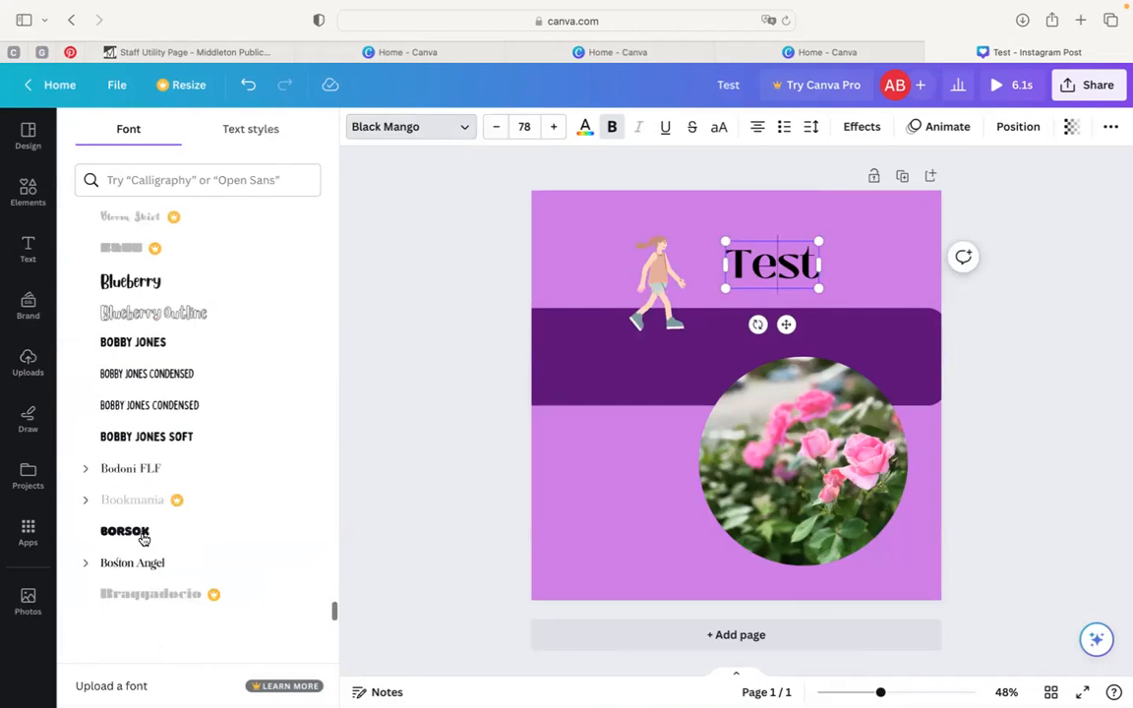
scroll(144, 539, down, 8)
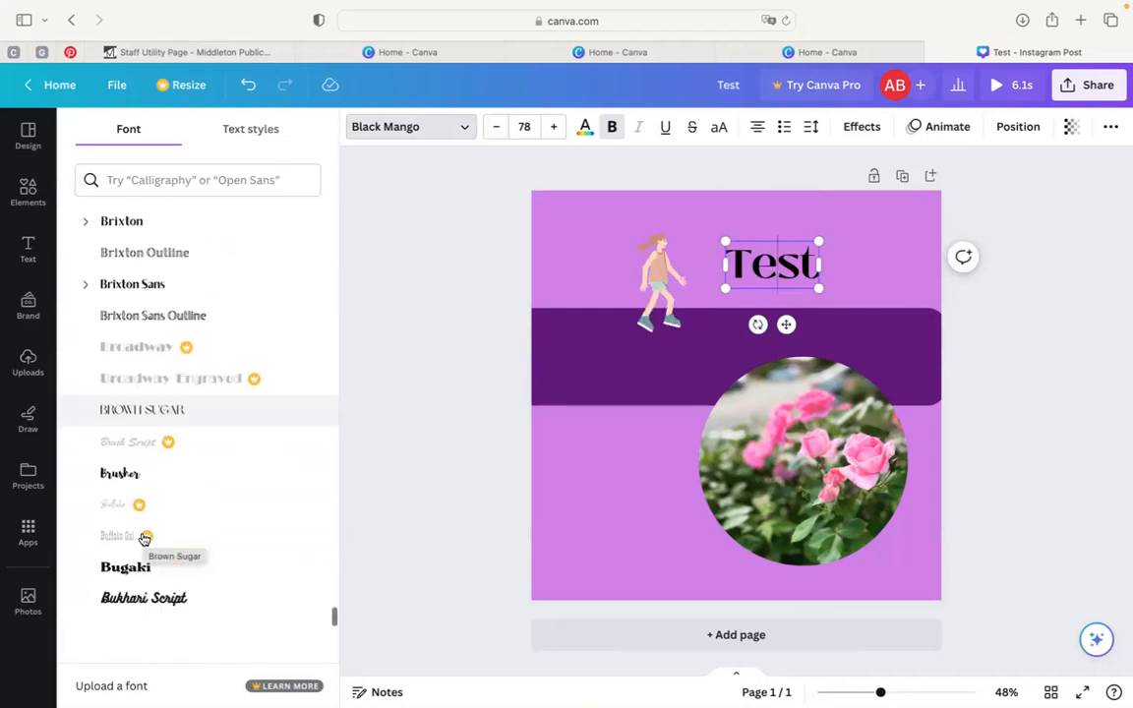
scroll(144, 539, down, 12)
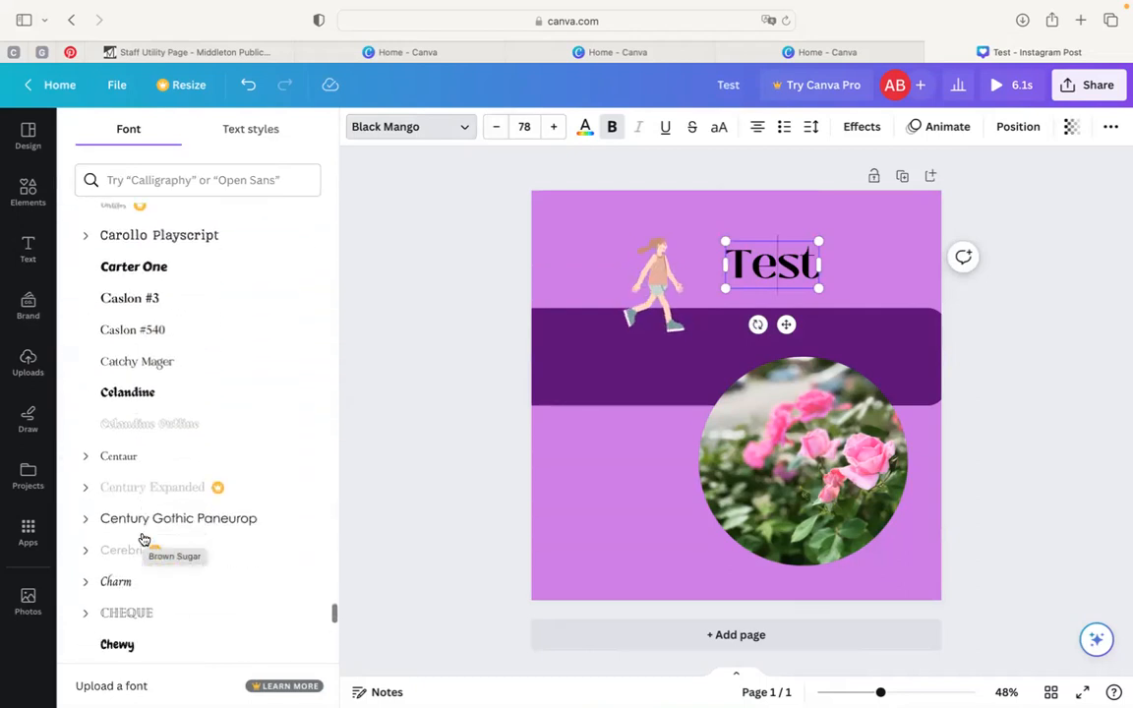
scroll(143, 539, down, 5)
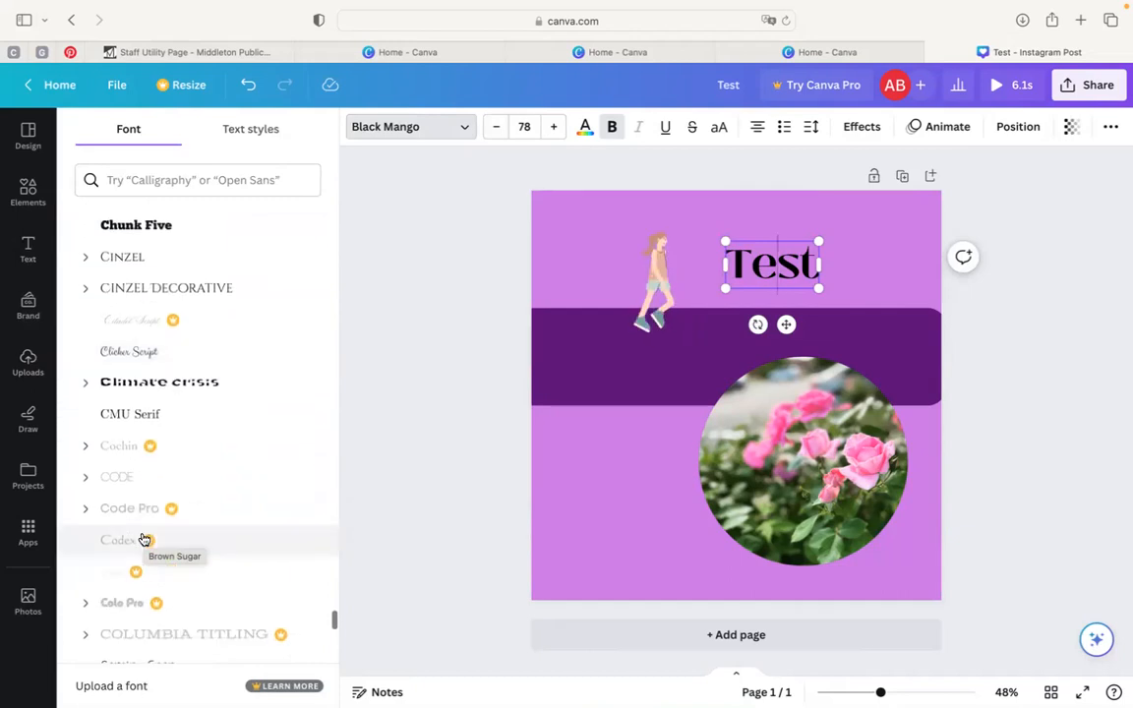
scroll(144, 539, down, 15)
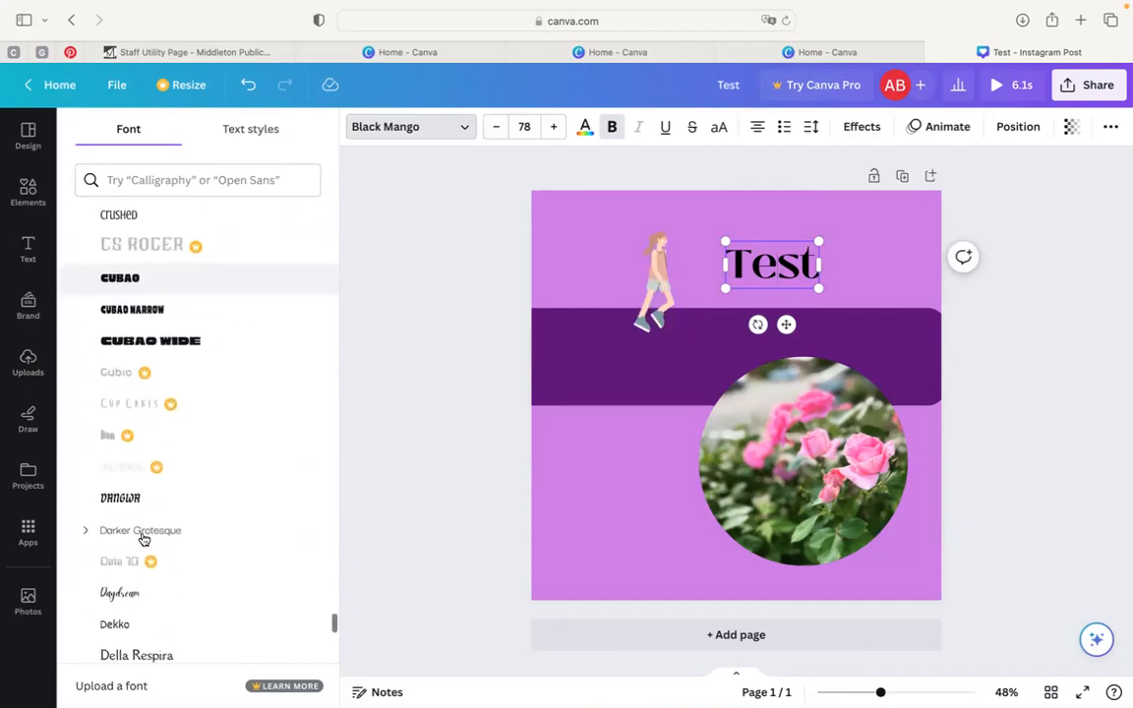
scroll(144, 538, down, 2)
scroll(143, 539, up, 20)
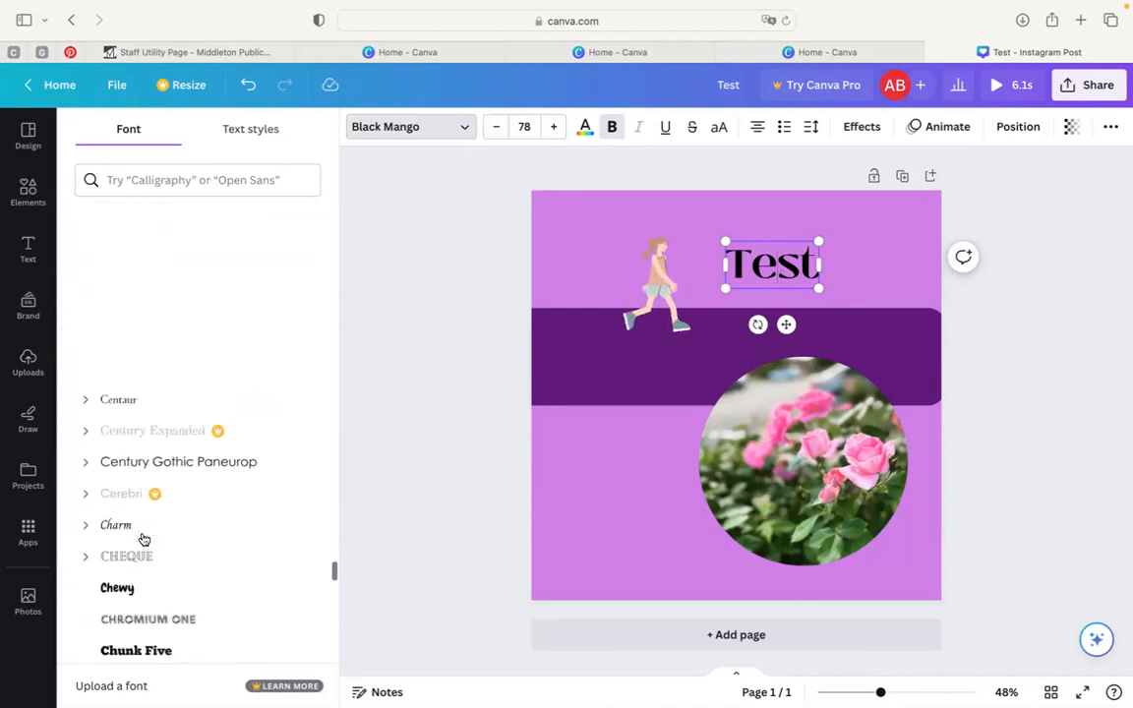
scroll(143, 539, up, 3)
scroll(143, 539, up, 10)
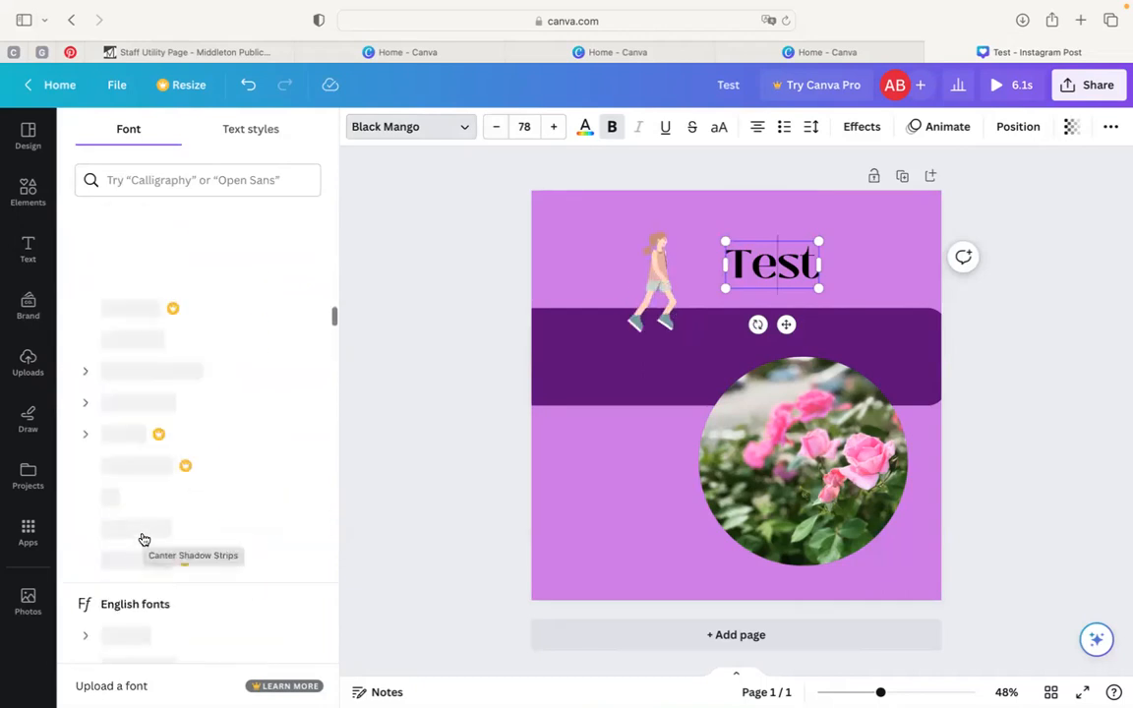
click(452, 359)
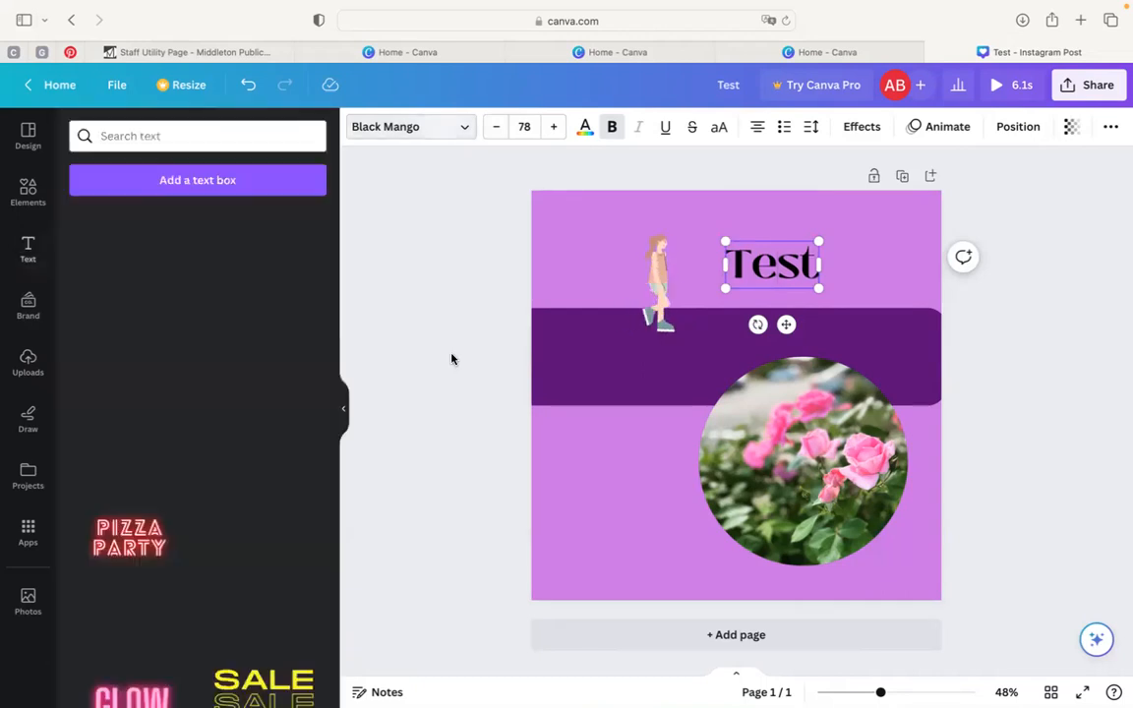
Step: Deselect the heading, then play the animated post's preview twice and return to the editor
click(1026, 488)
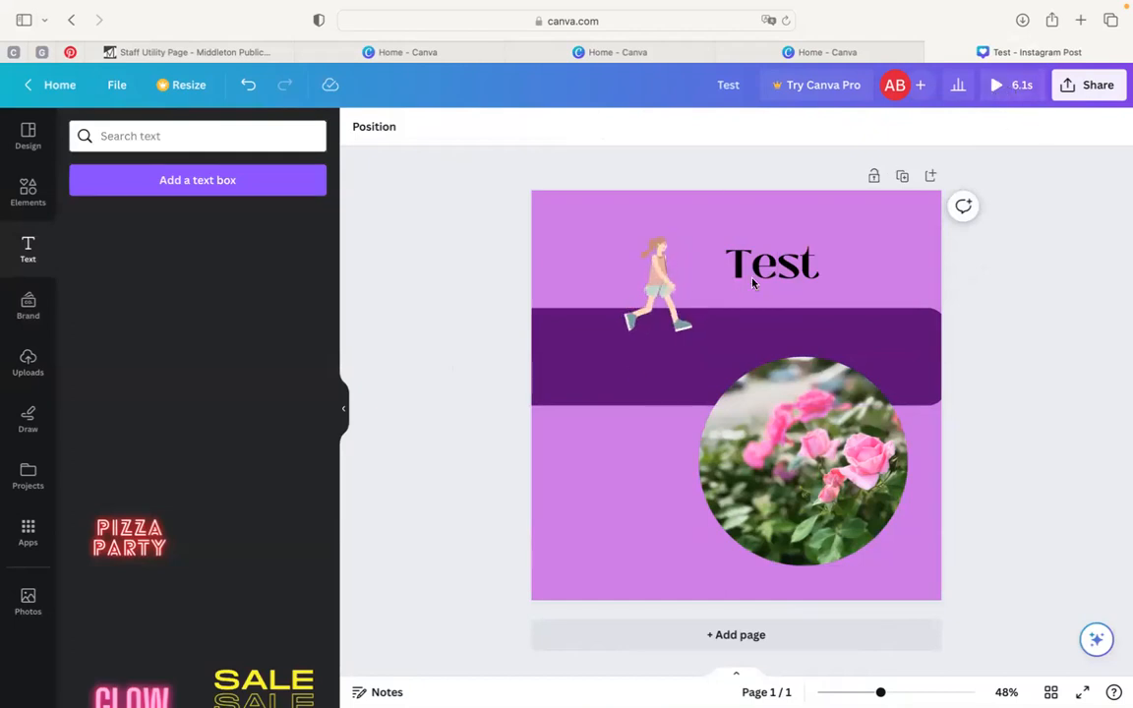
click(998, 87)
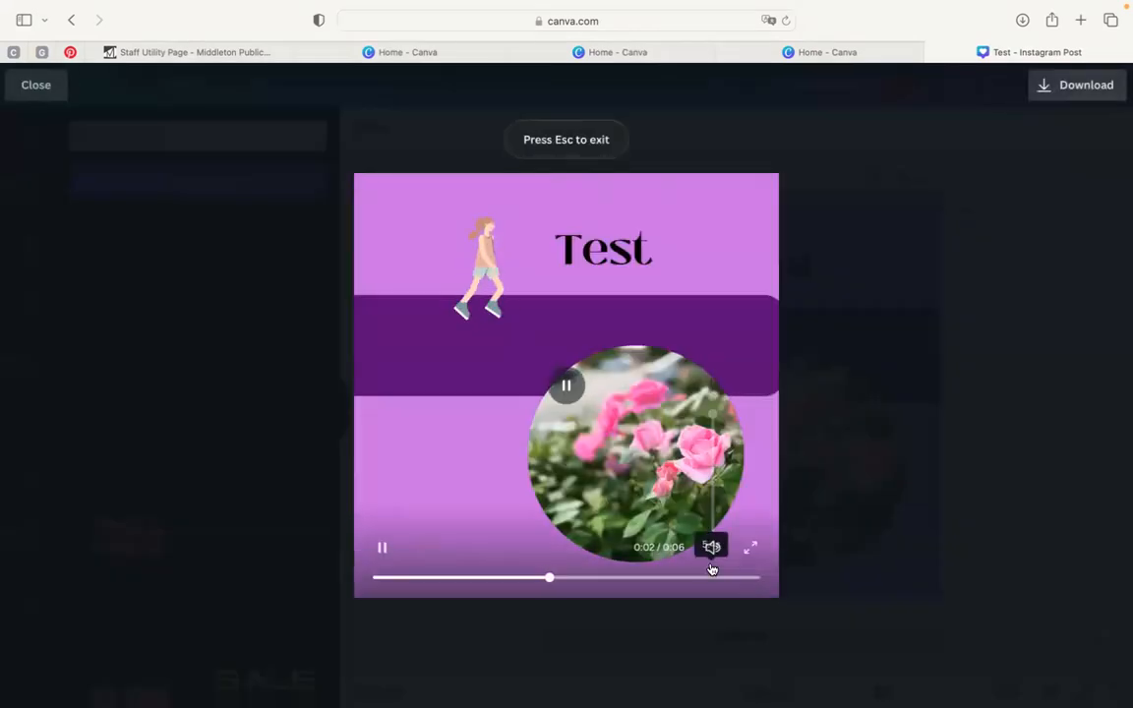
click(39, 90)
click(1026, 88)
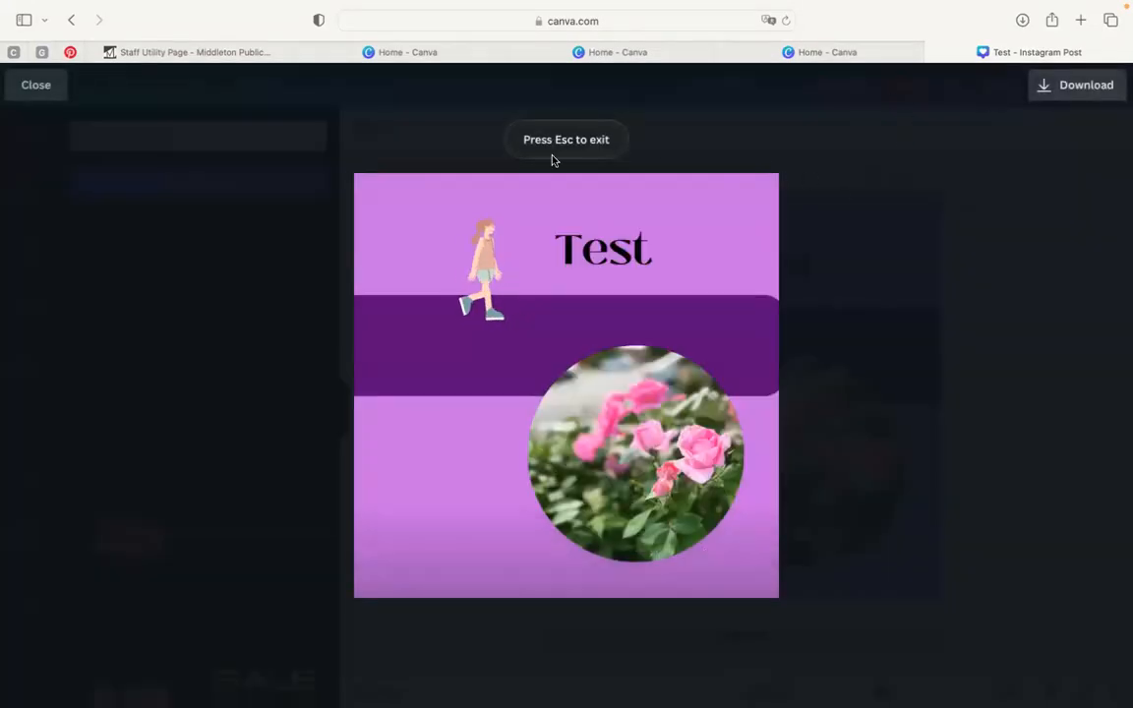
click(25, 78)
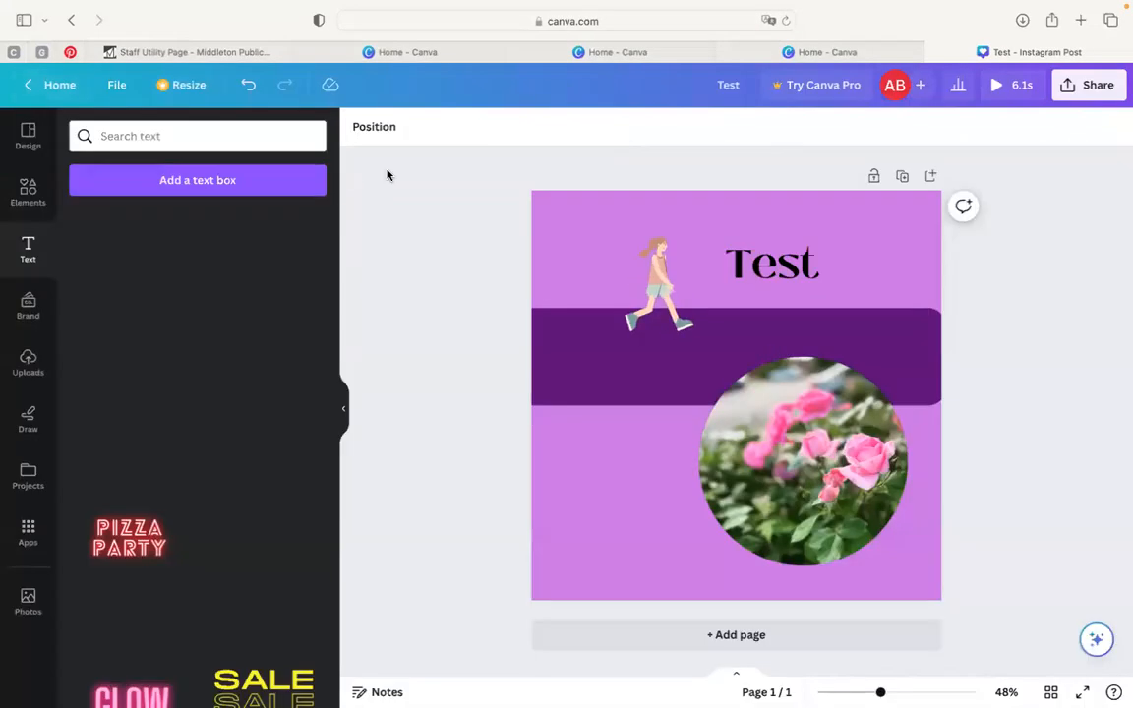
Step: Set the timing of the purple Instagram post page to 5.5 seconds
click(898, 256)
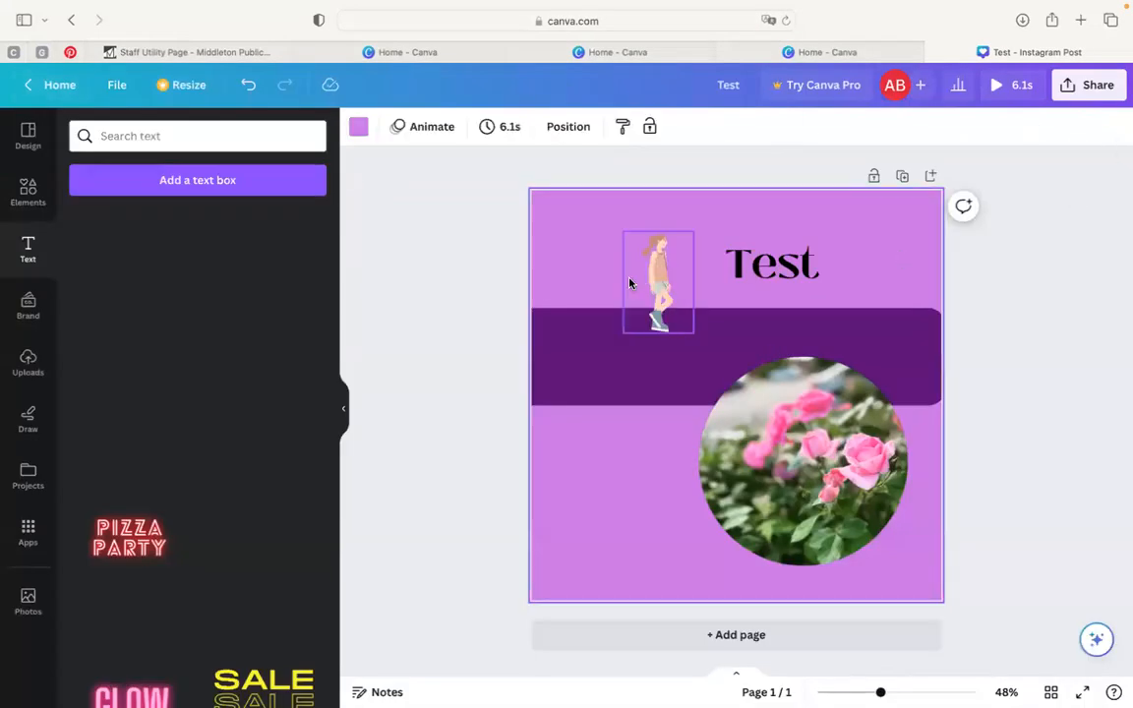
click(651, 286)
click(894, 235)
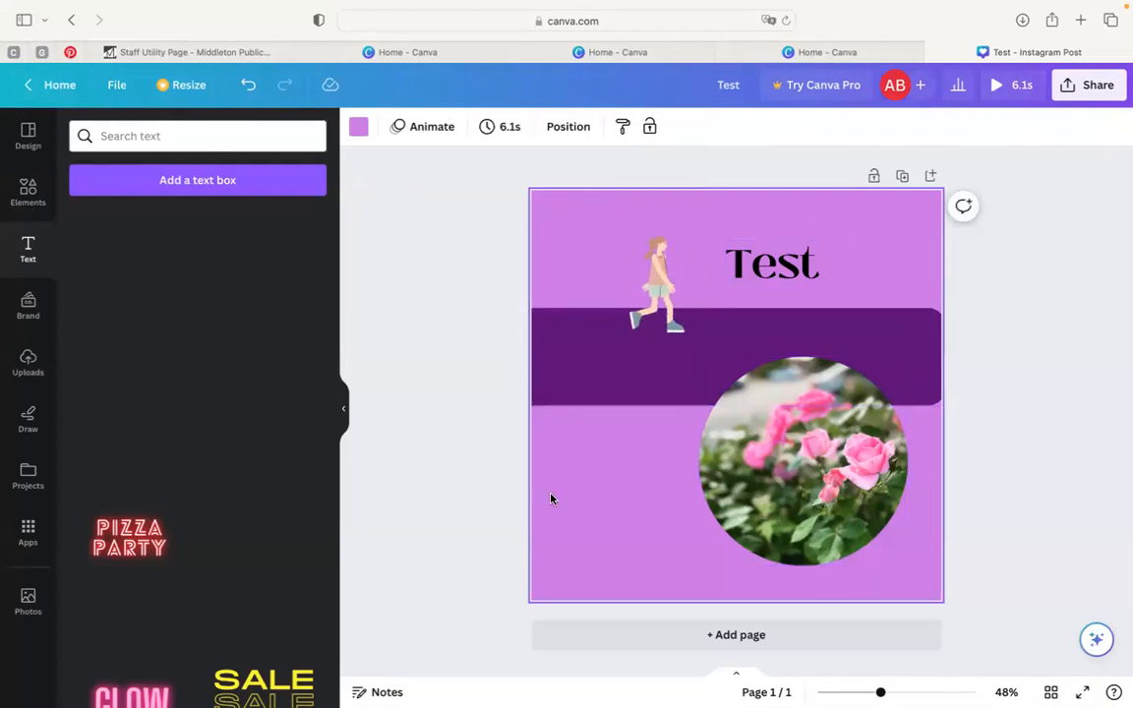
click(488, 131)
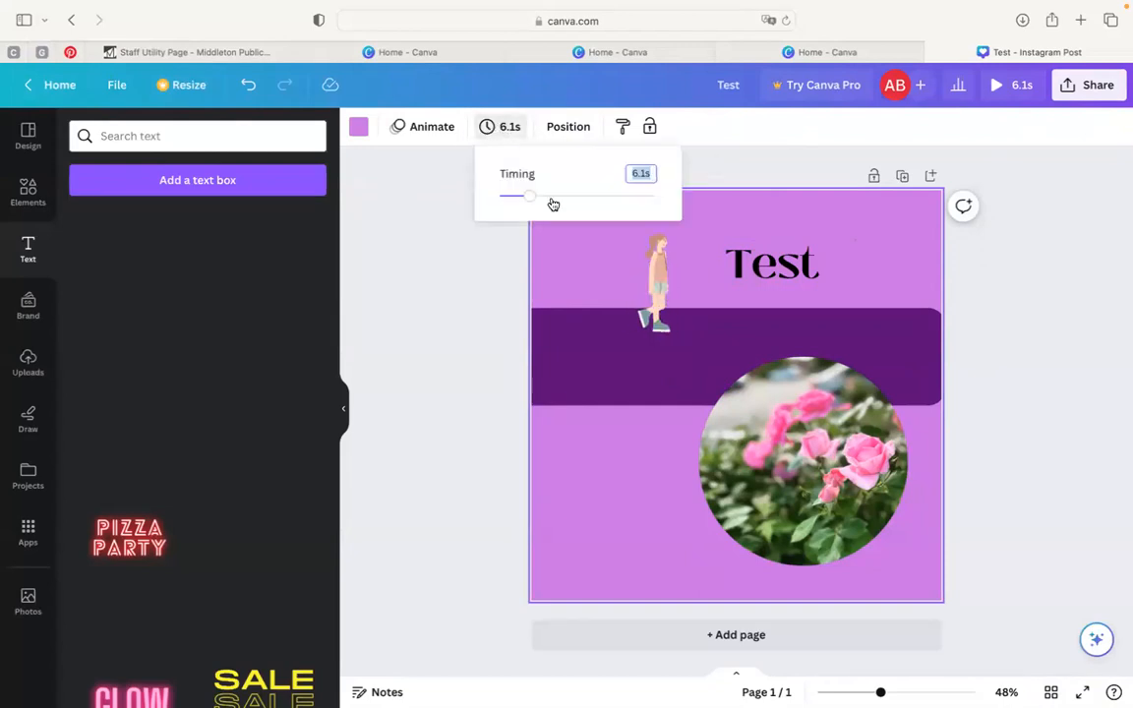
mouse_move(532, 198)
mouse_down()
mouse_move(589, 198)
mouse_move(521, 197)
mouse_move(525, 210)
mouse_up()
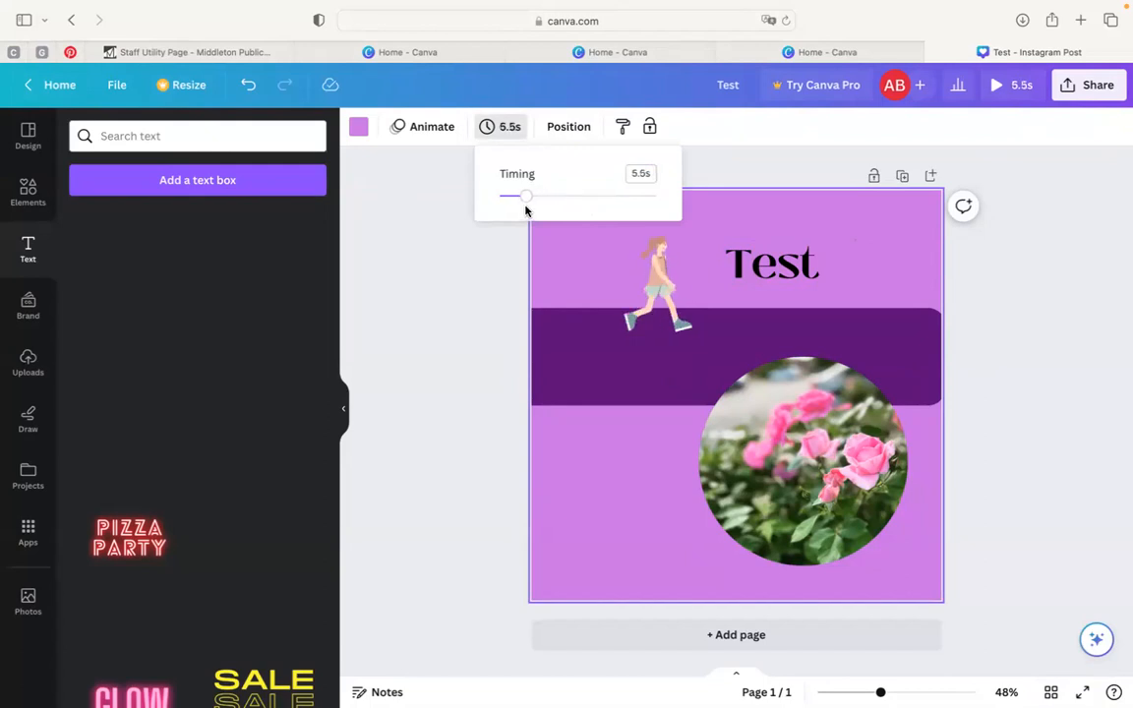
click(450, 260)
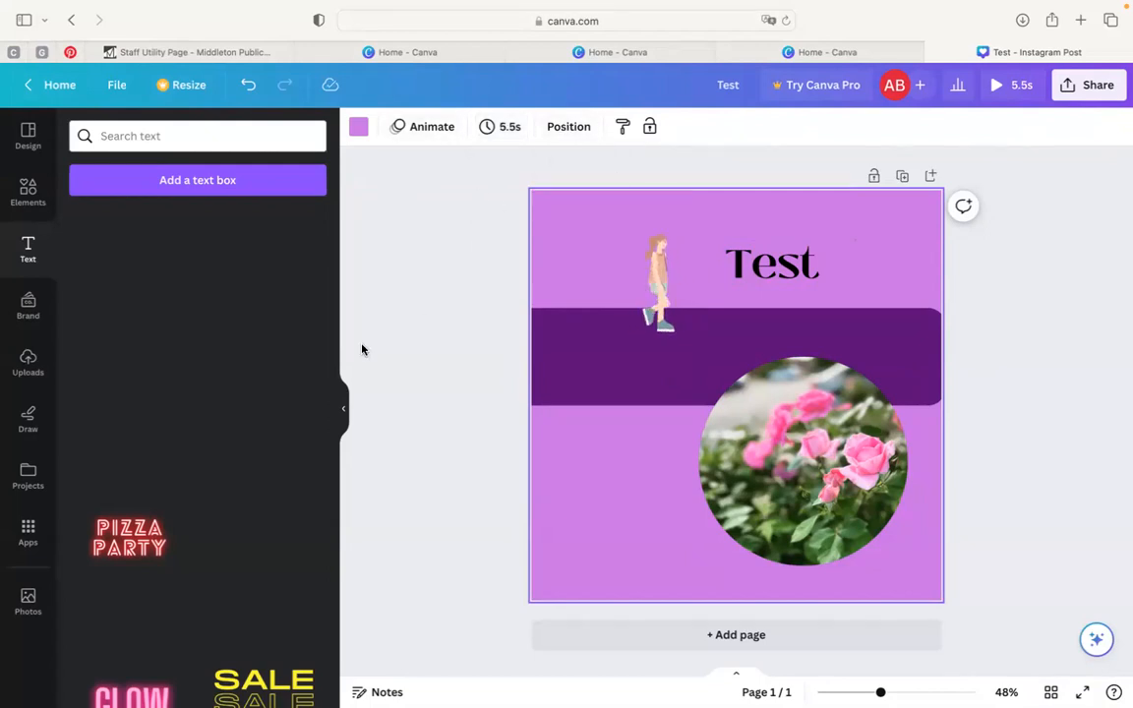
Step: Look through the available design elements, from shapes and stickers to frames, grids and graphic collections
click(23, 200)
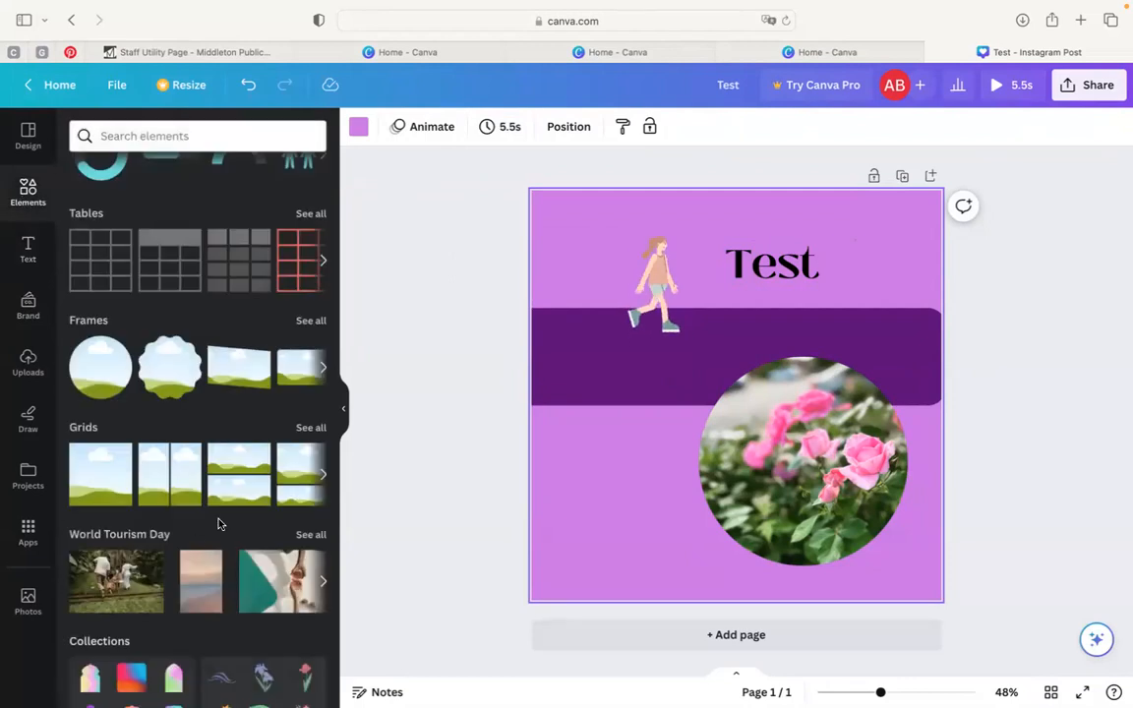
scroll(218, 524, down, 8)
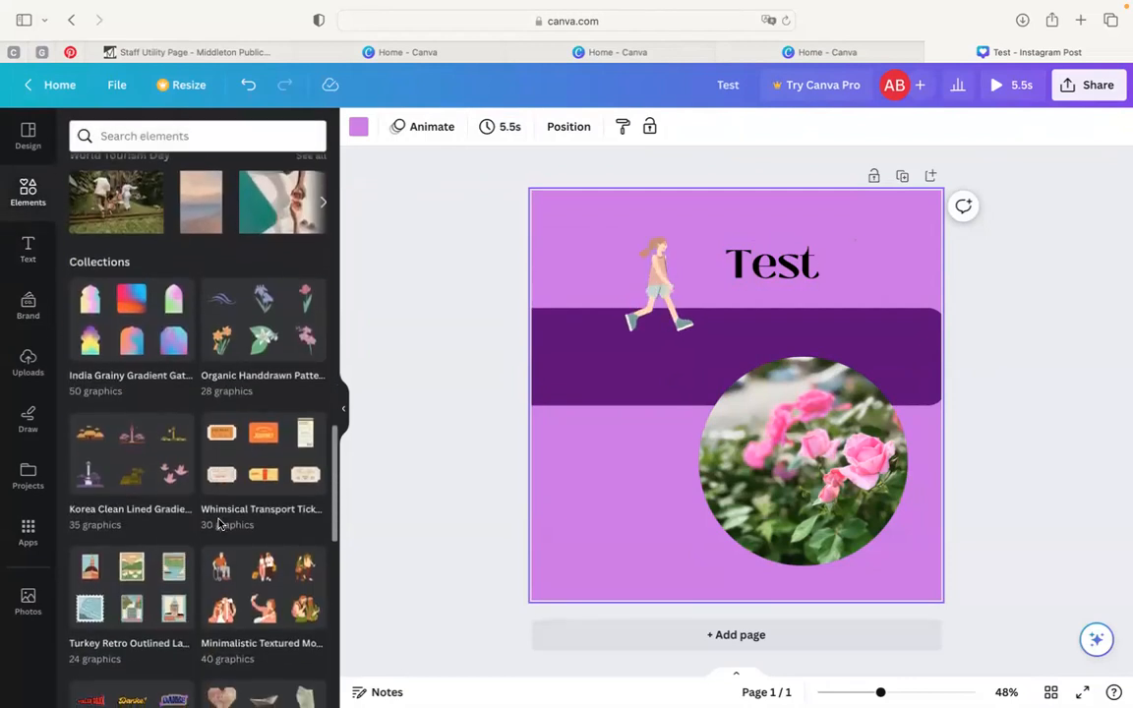
scroll(218, 521, down, 10)
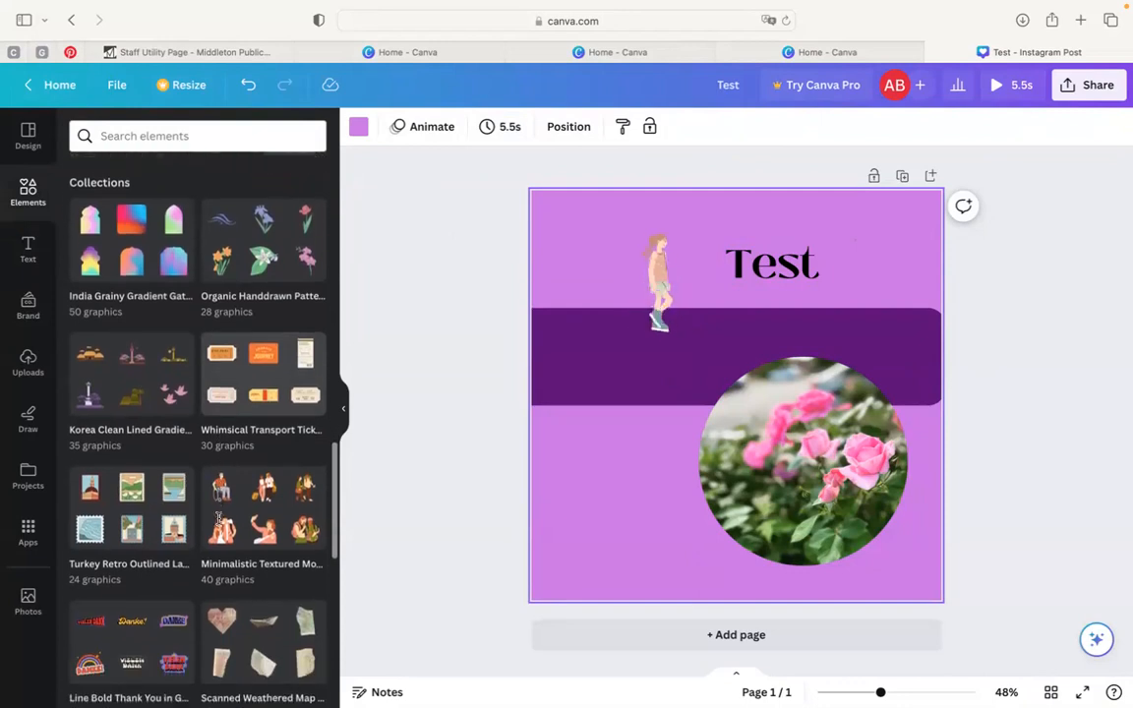
scroll(220, 523, up, 20)
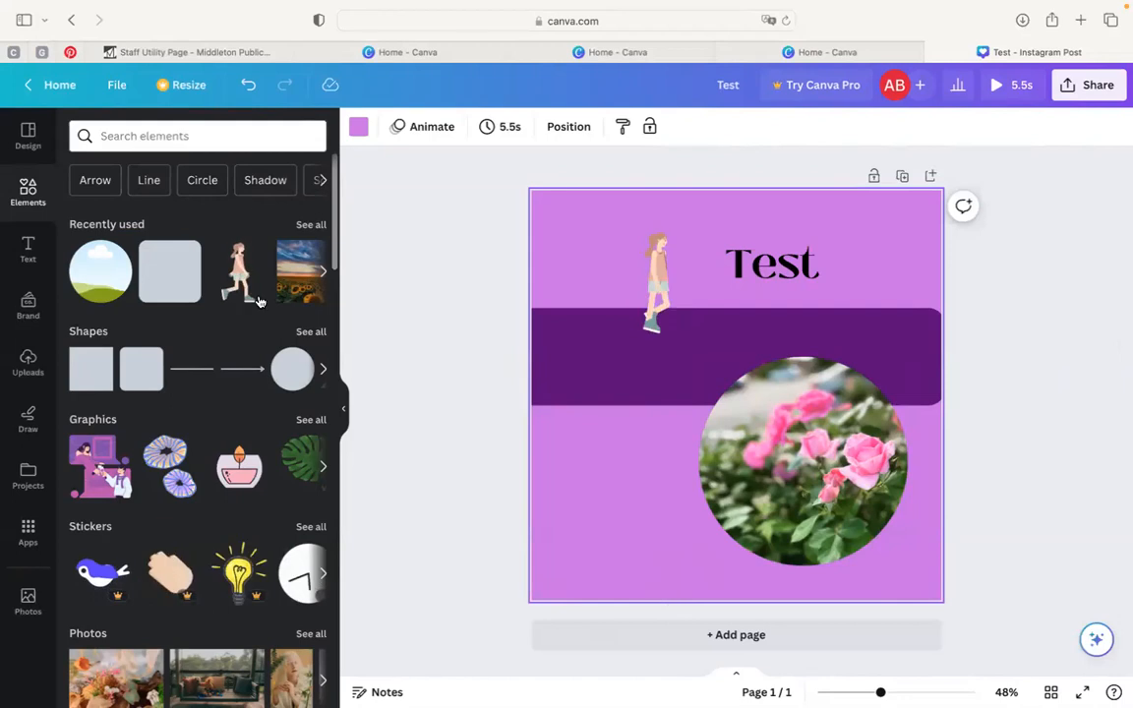
Step: Leave the editor for the home page and look over the recent designs there
click(28, 87)
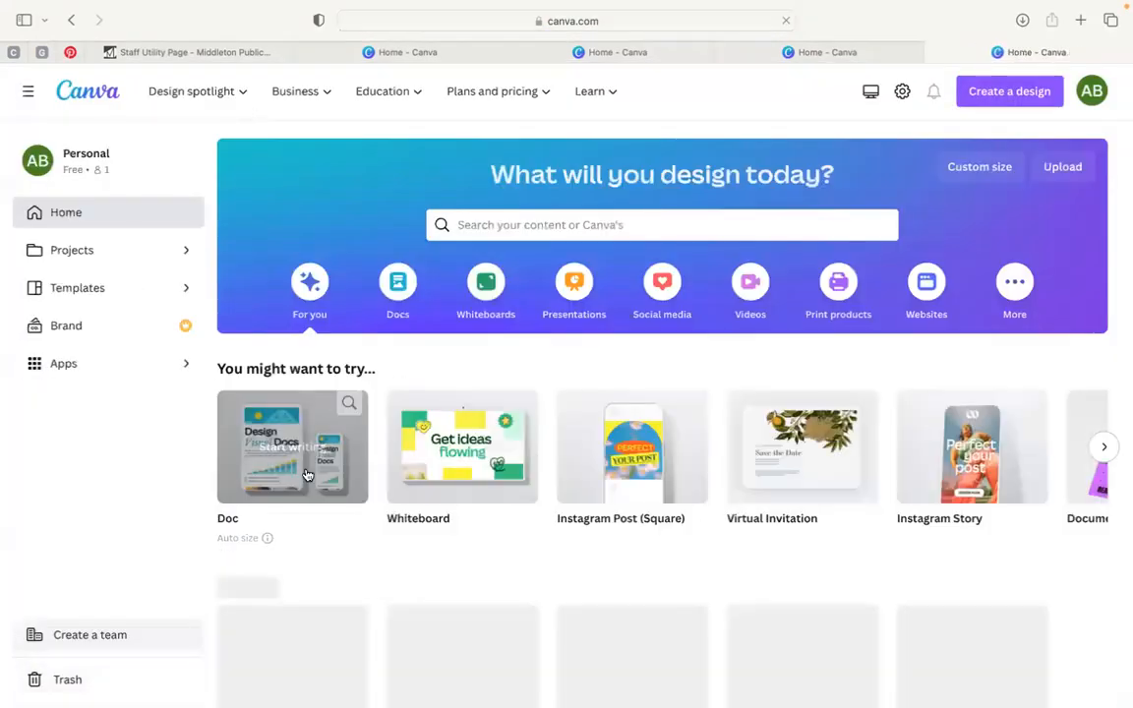
scroll(341, 551, down, 3)
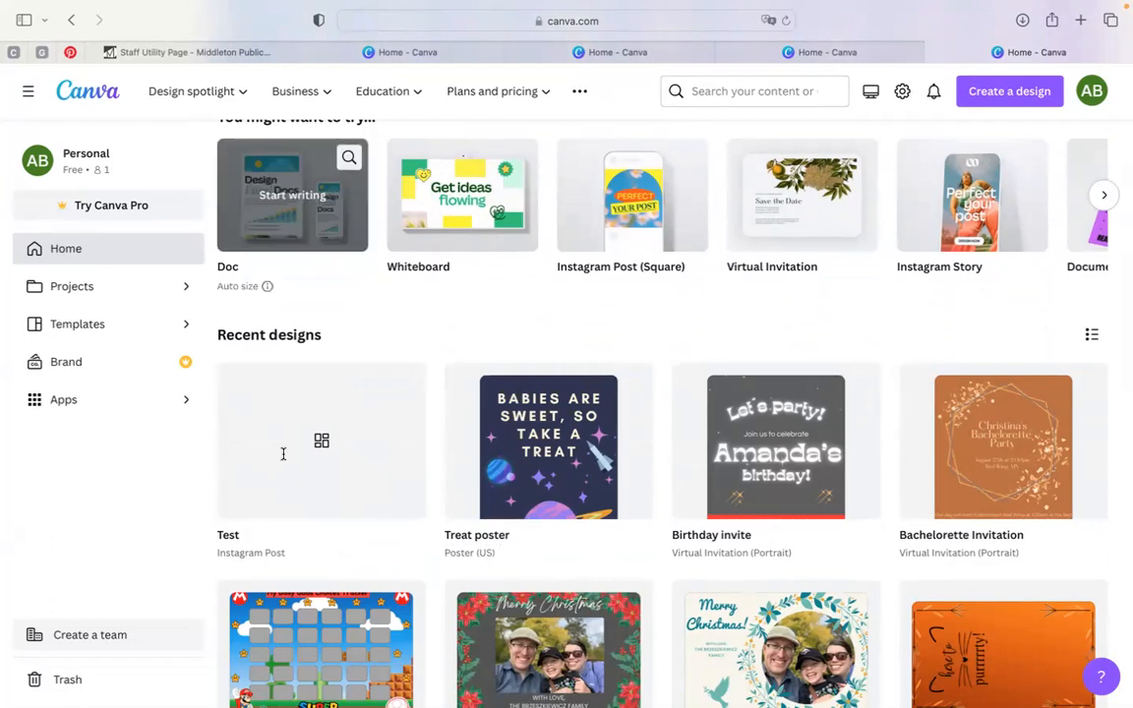
scroll(119, 459, up, 5)
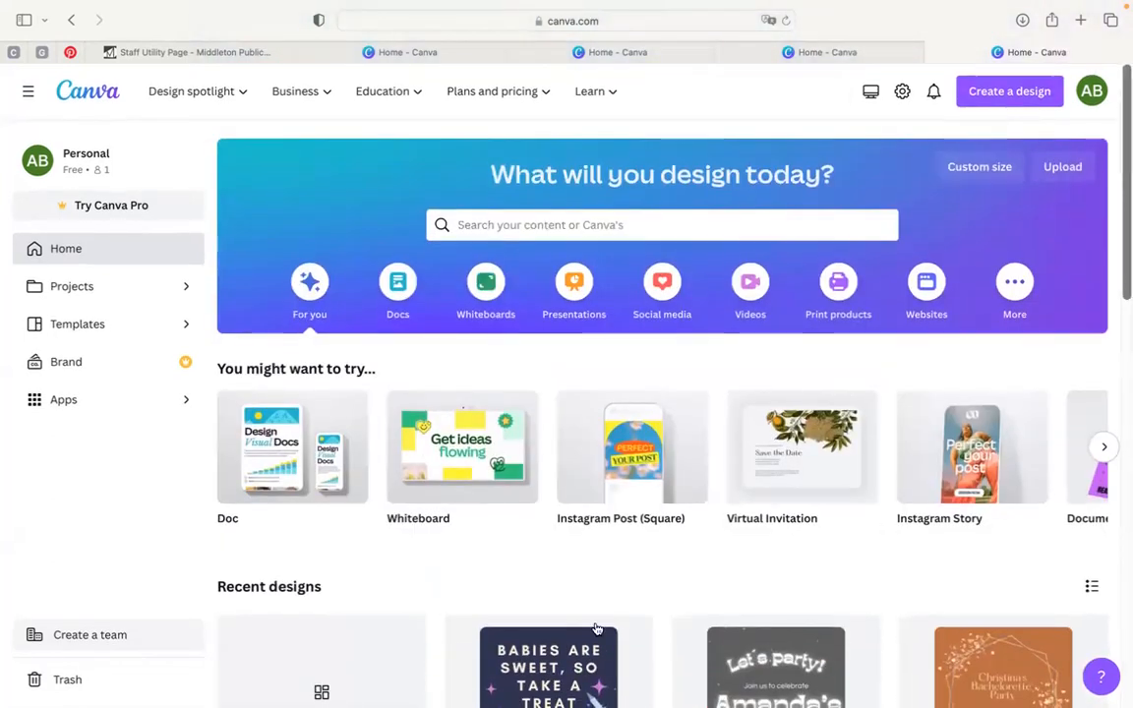
Step: Search the account's help assistant for "images", look through the suggested articles and return to the assistant's start view
click(1099, 94)
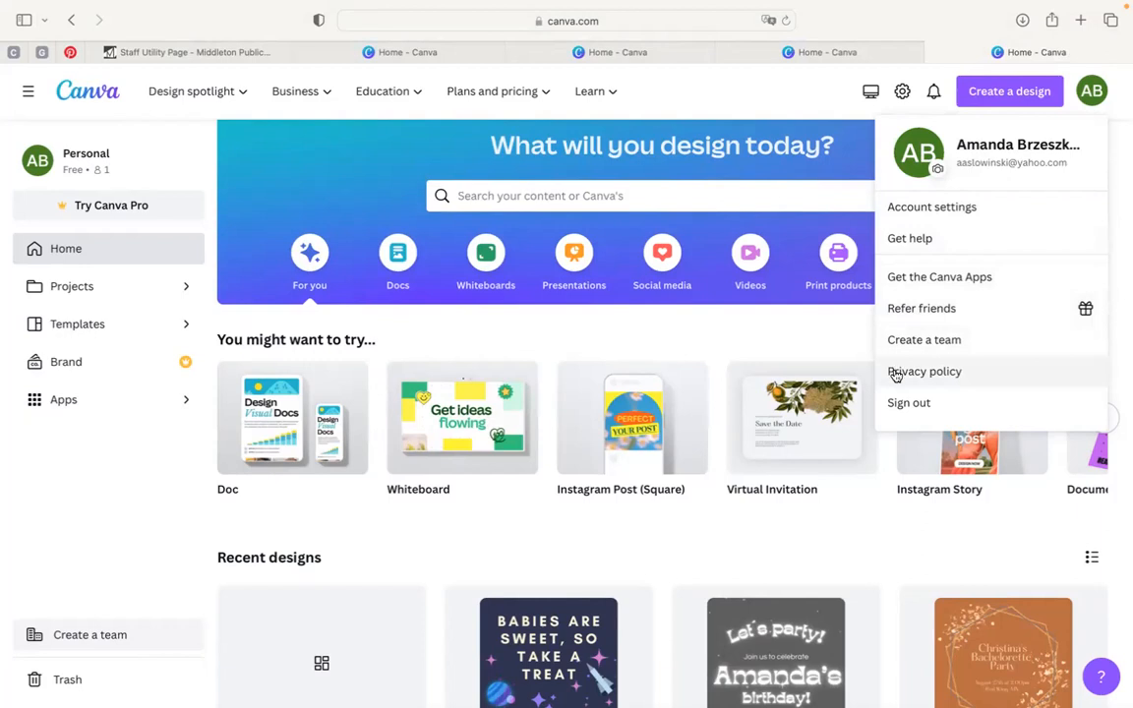
click(942, 241)
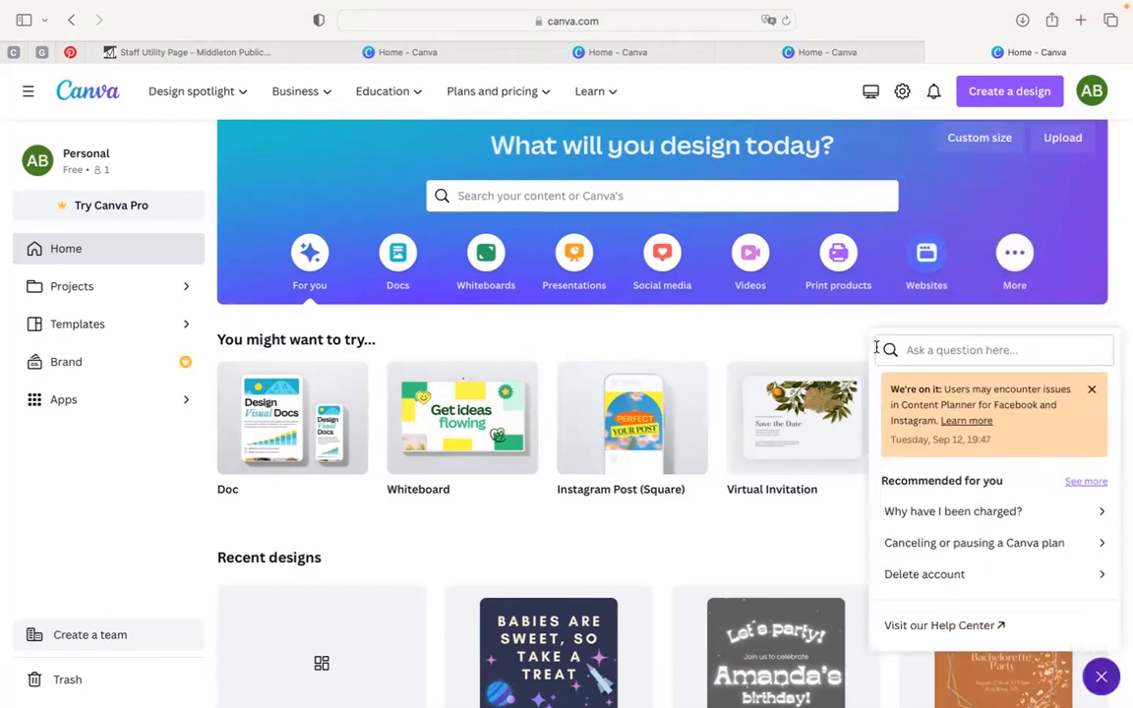
click(958, 352)
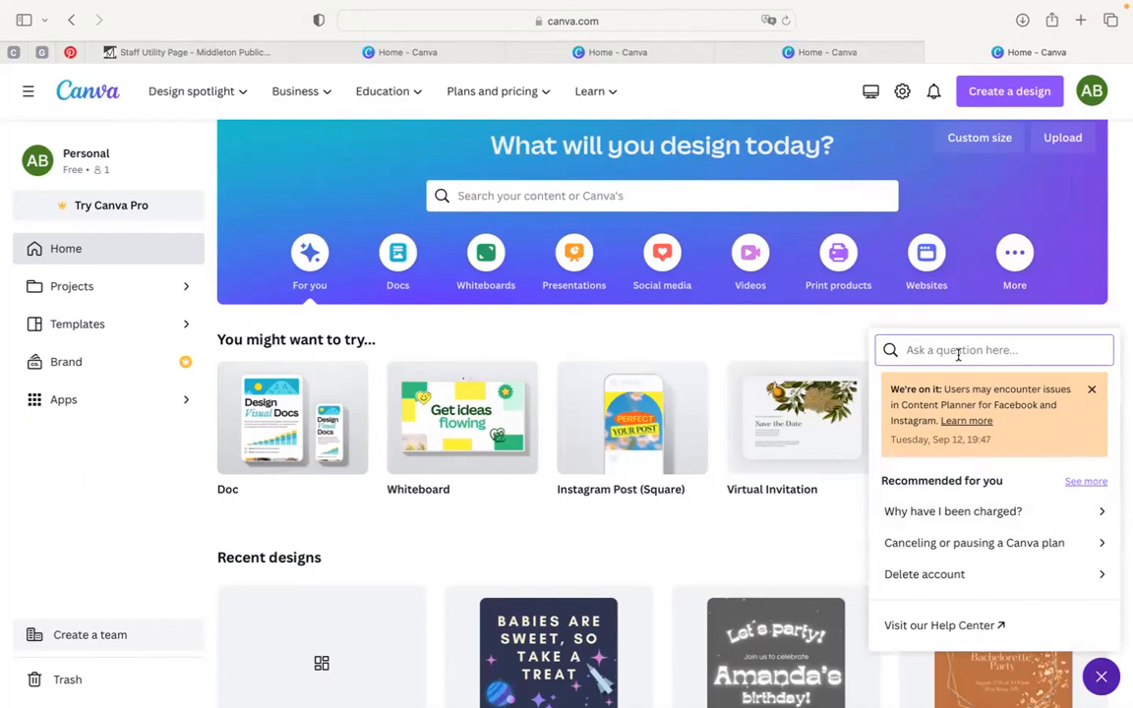
text(images)
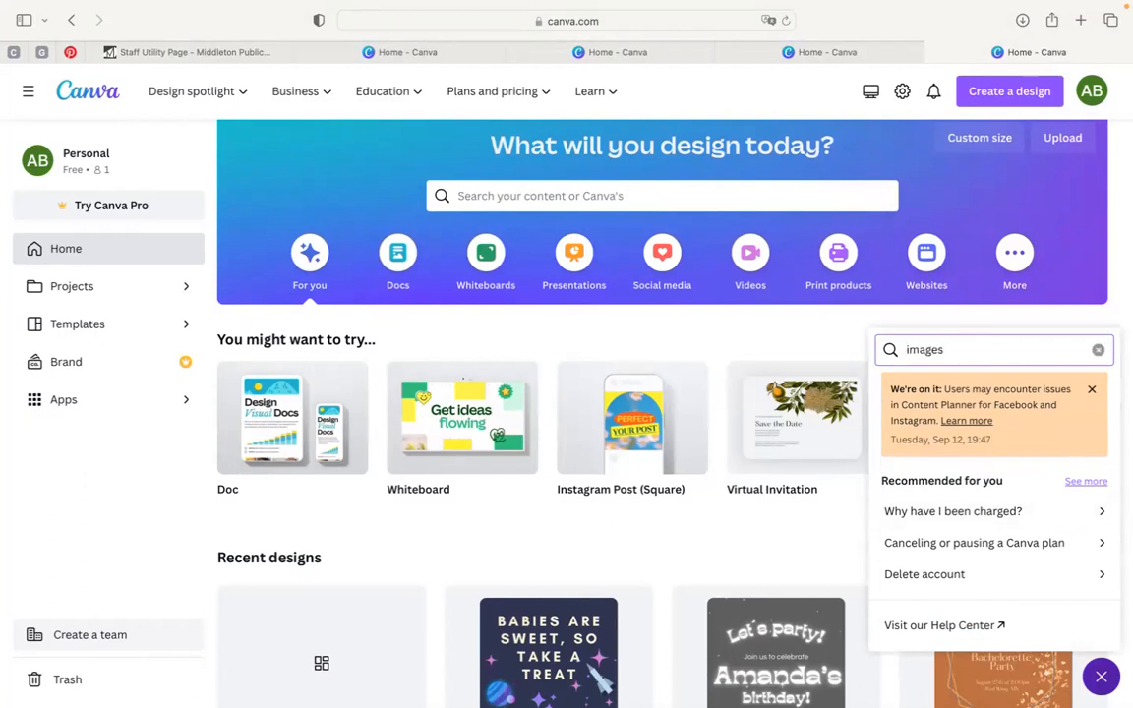
key(Return)
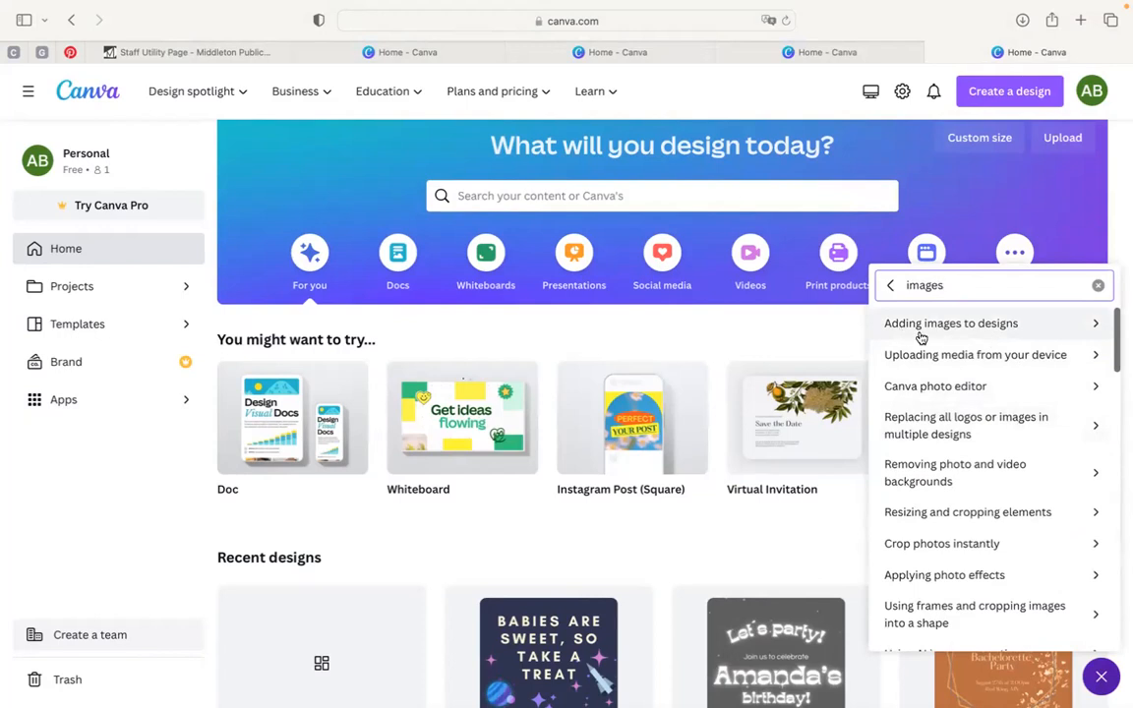
scroll(988, 595, down, 10)
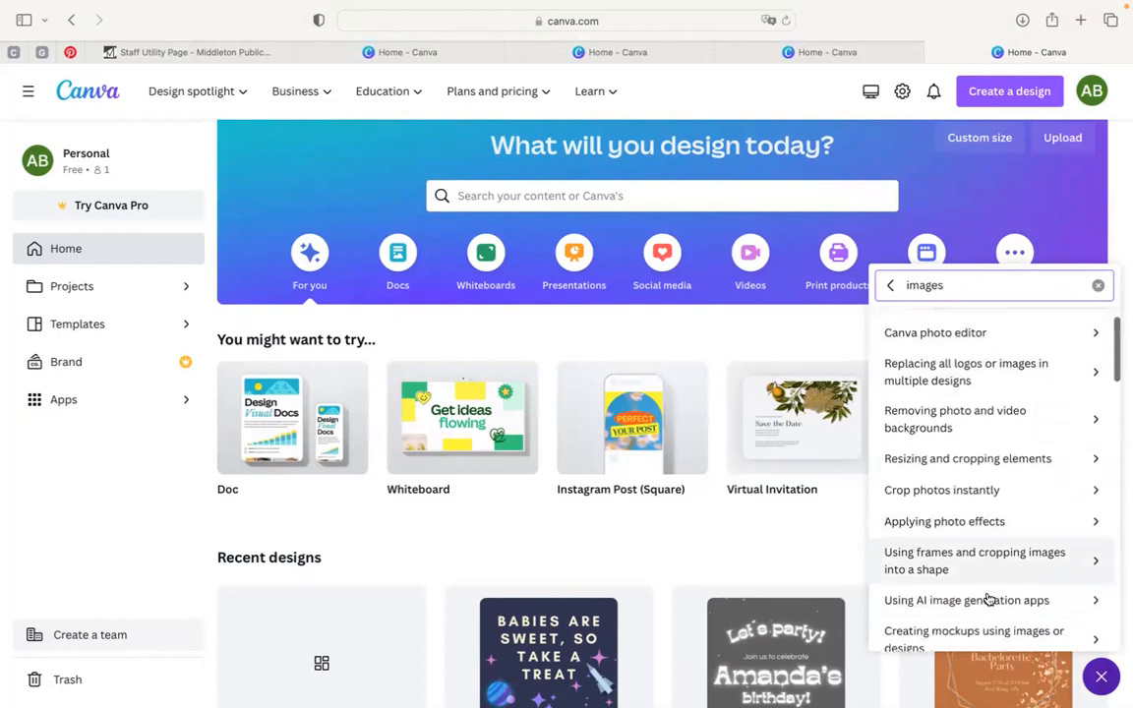
scroll(988, 598, down, 20)
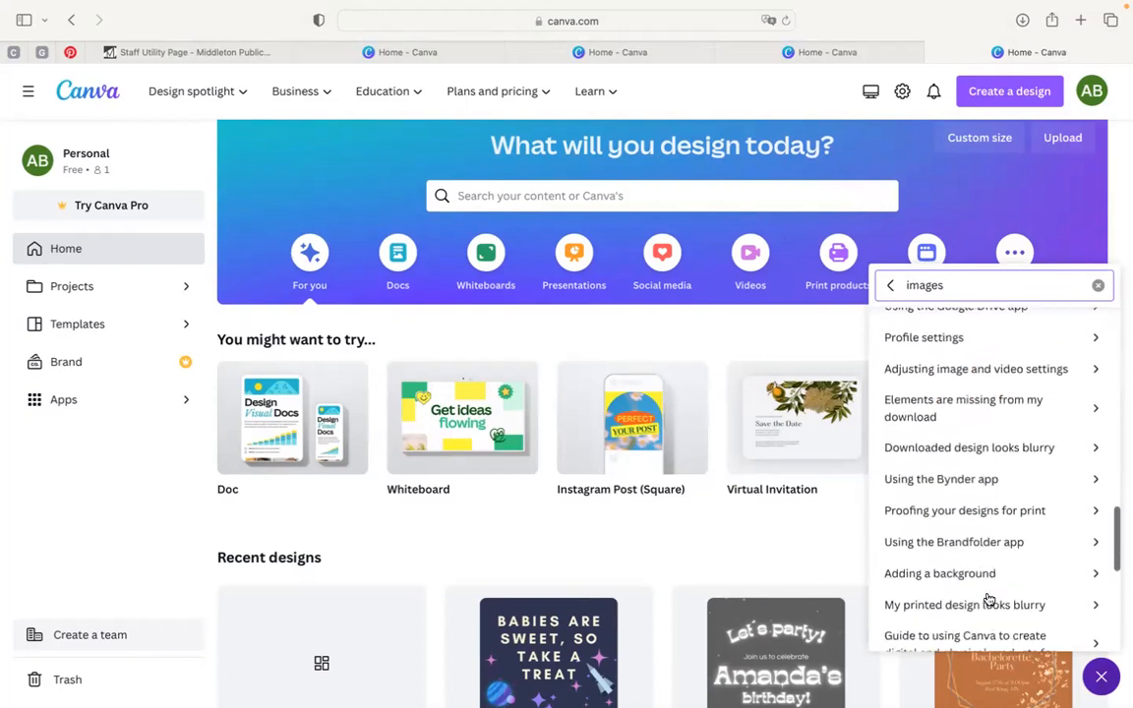
scroll(988, 598, up, 20)
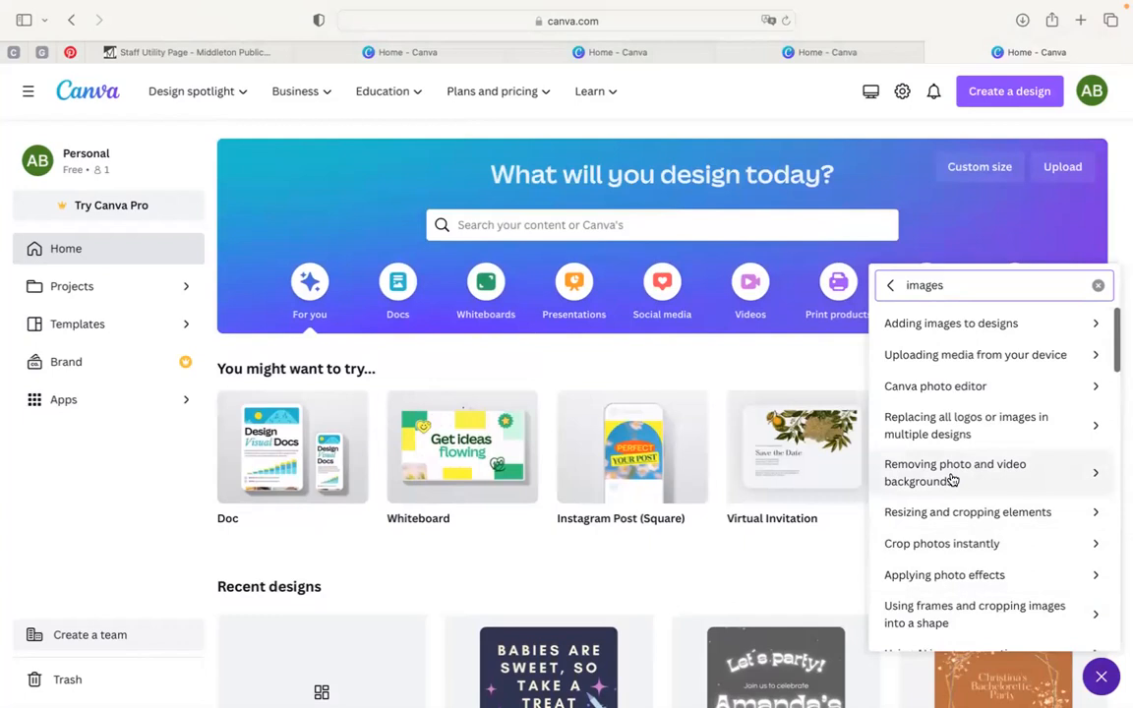
click(890, 285)
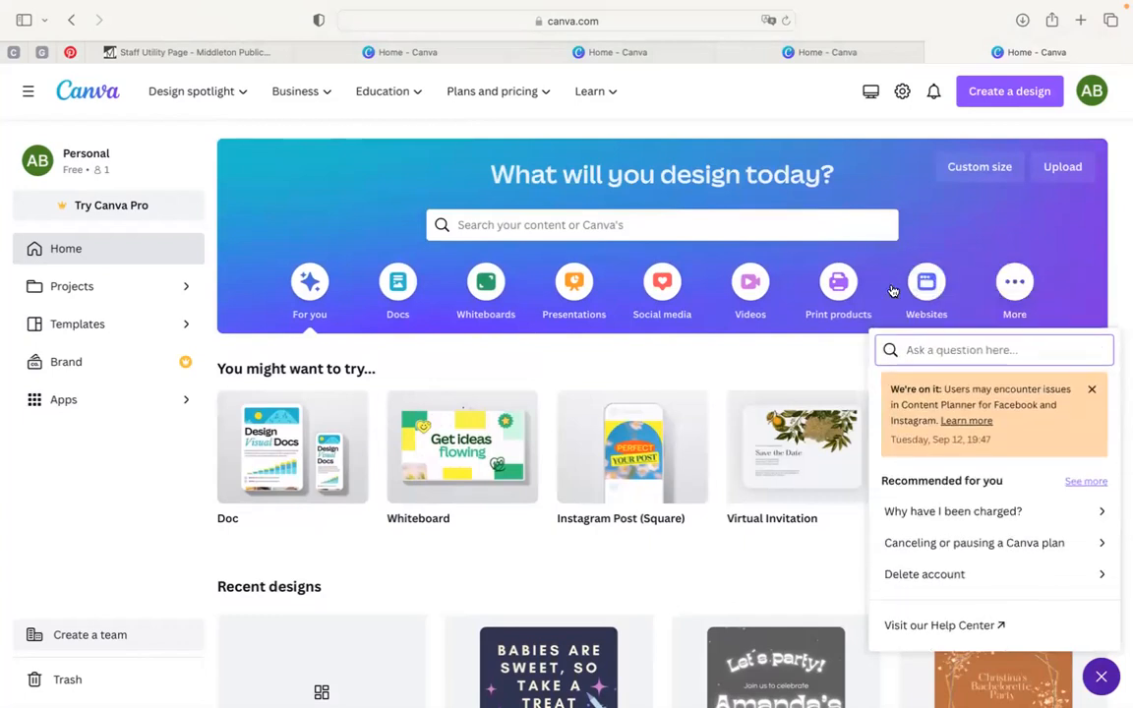
Step: Visit the full Help Center and review its popular topics and help categories
click(939, 627)
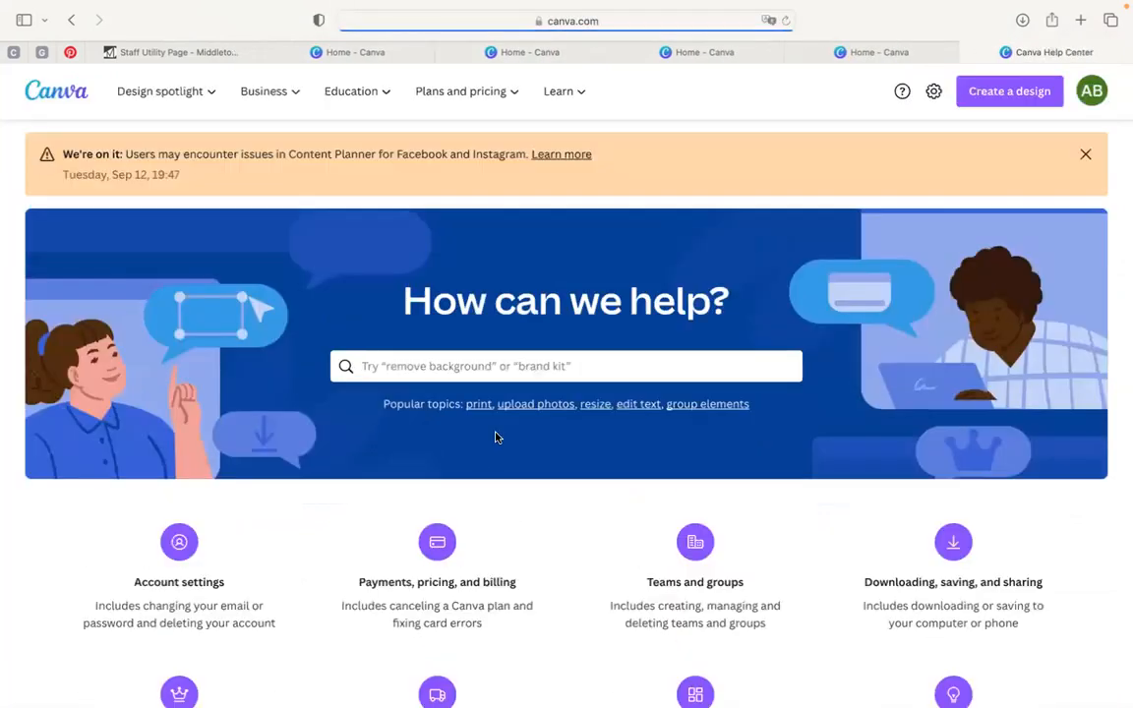
scroll(481, 454, down, 3)
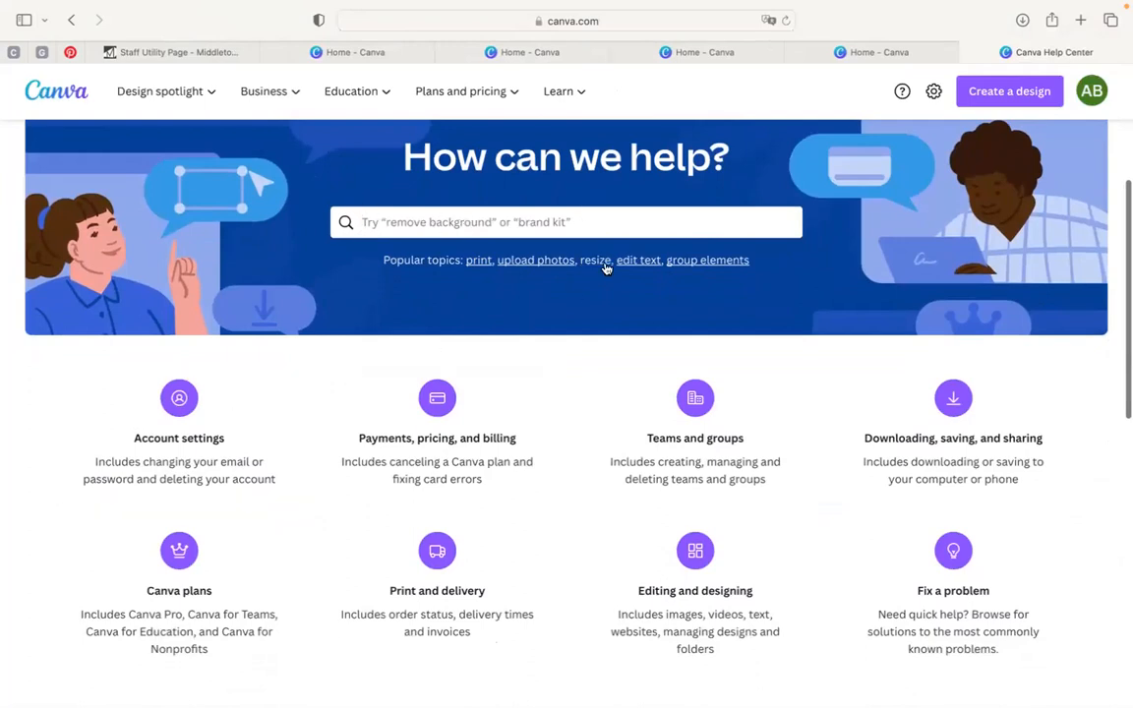
scroll(242, 569, down, 2)
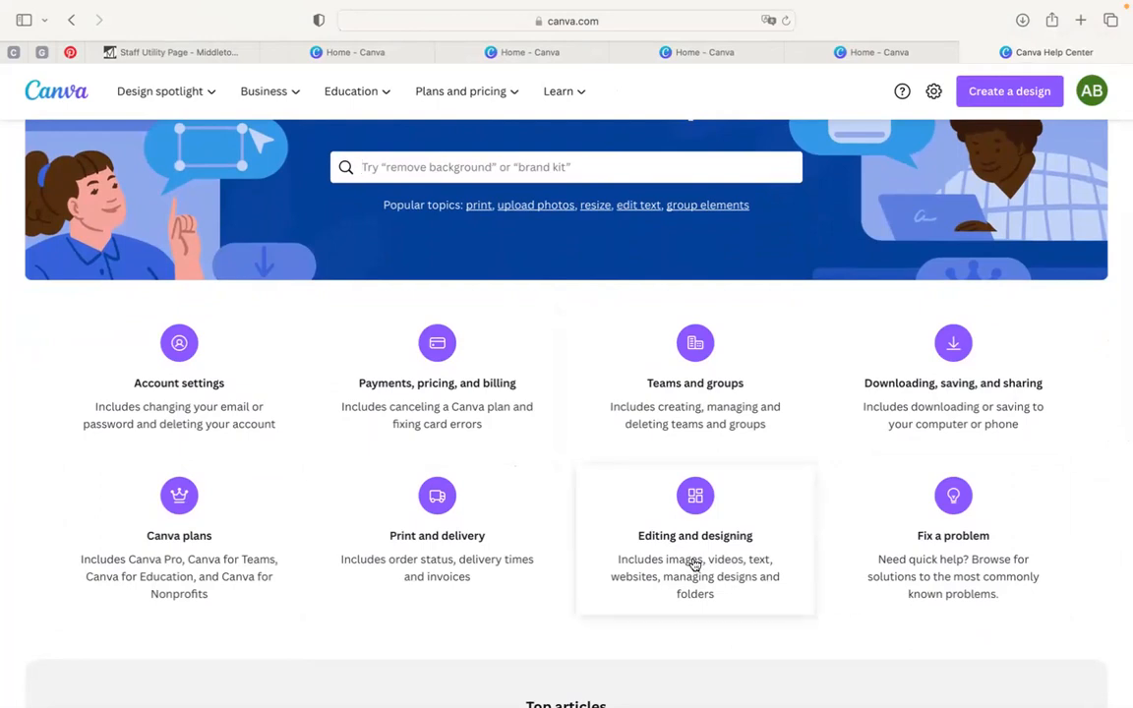
scroll(993, 588, down, 2)
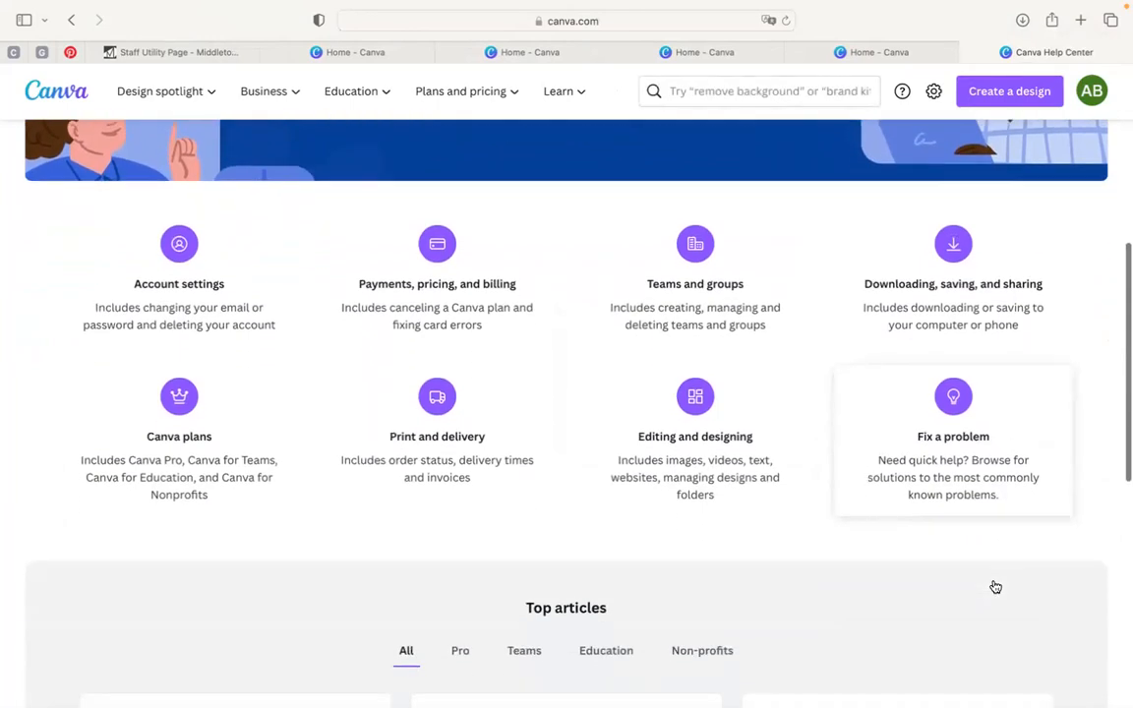
Step: Open the Editing and designing help category and look through its articles on templates, AI tools, images and elements
click(792, 446)
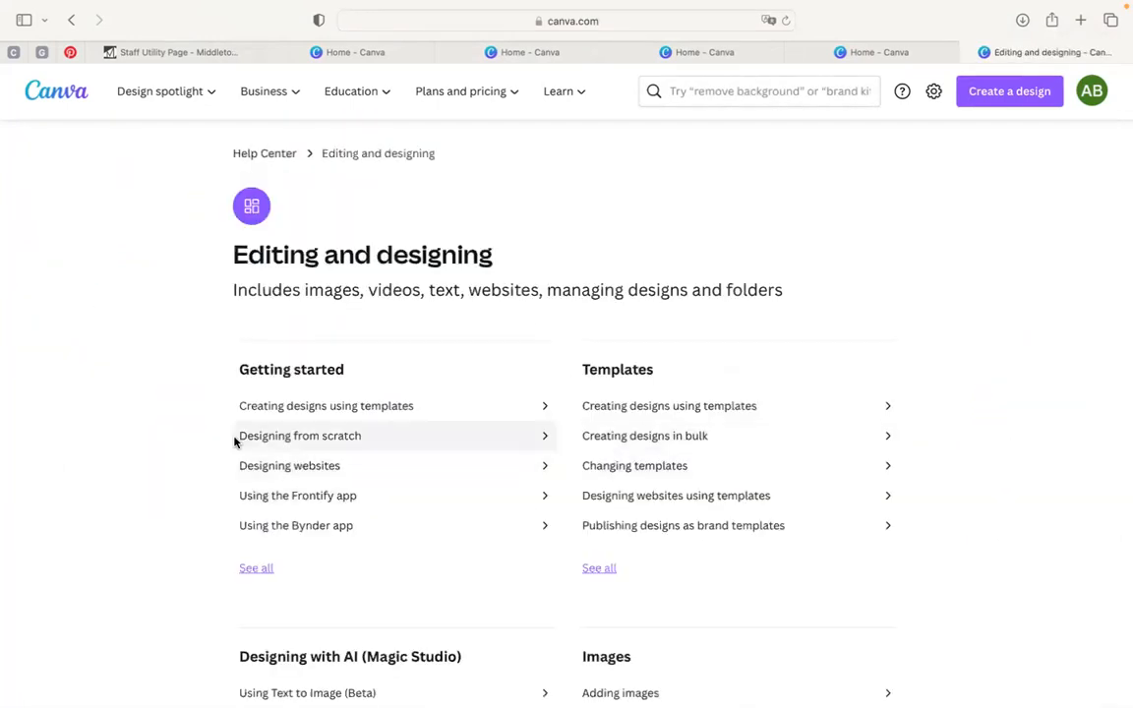
scroll(279, 385, down, 5)
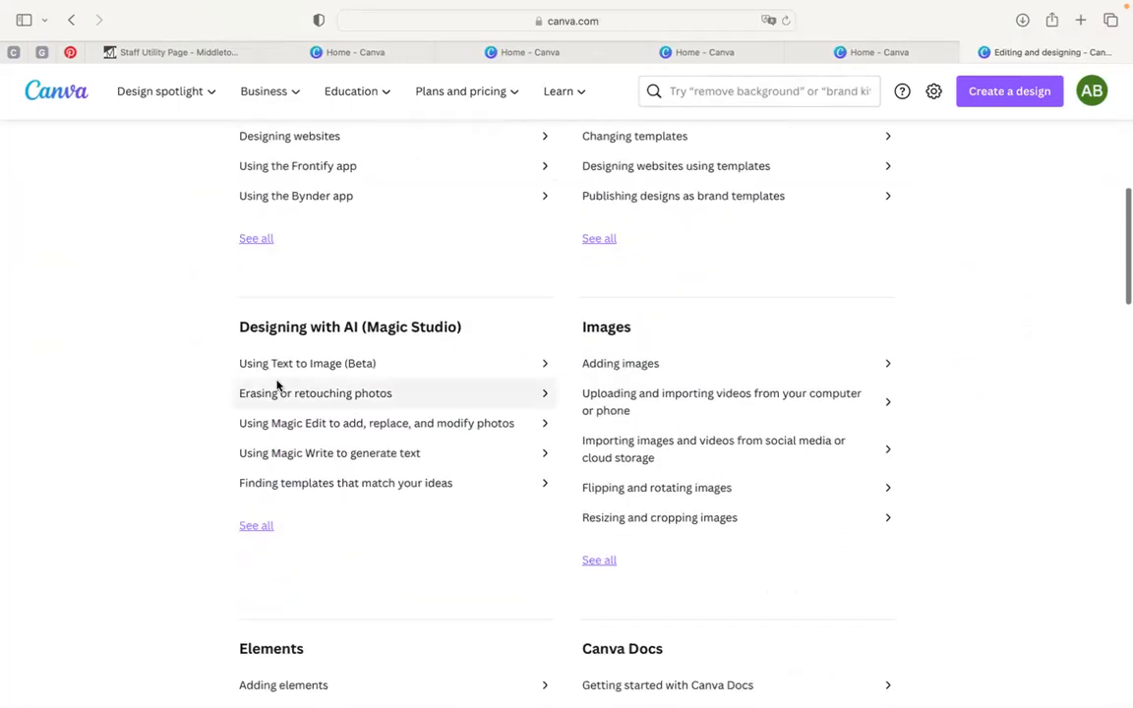
scroll(278, 385, down, 3)
scroll(278, 384, up, 10)
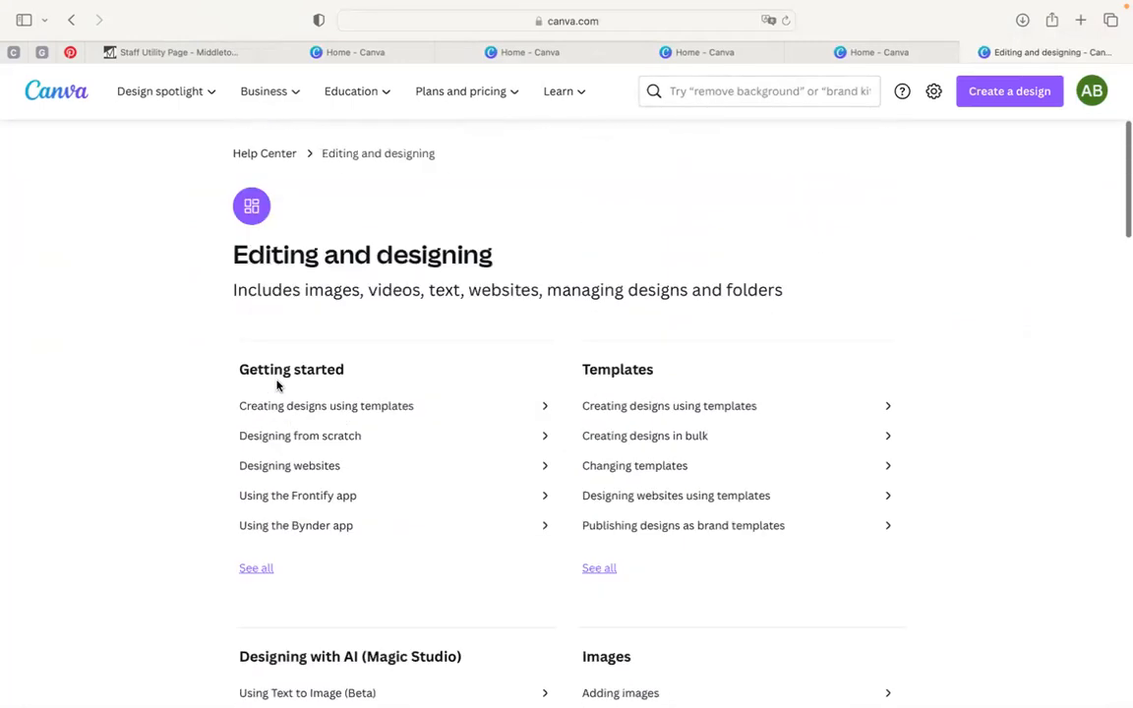
Step: Return to the Help Center's main page and dismiss the notice about Content Planner issues
click(71, 20)
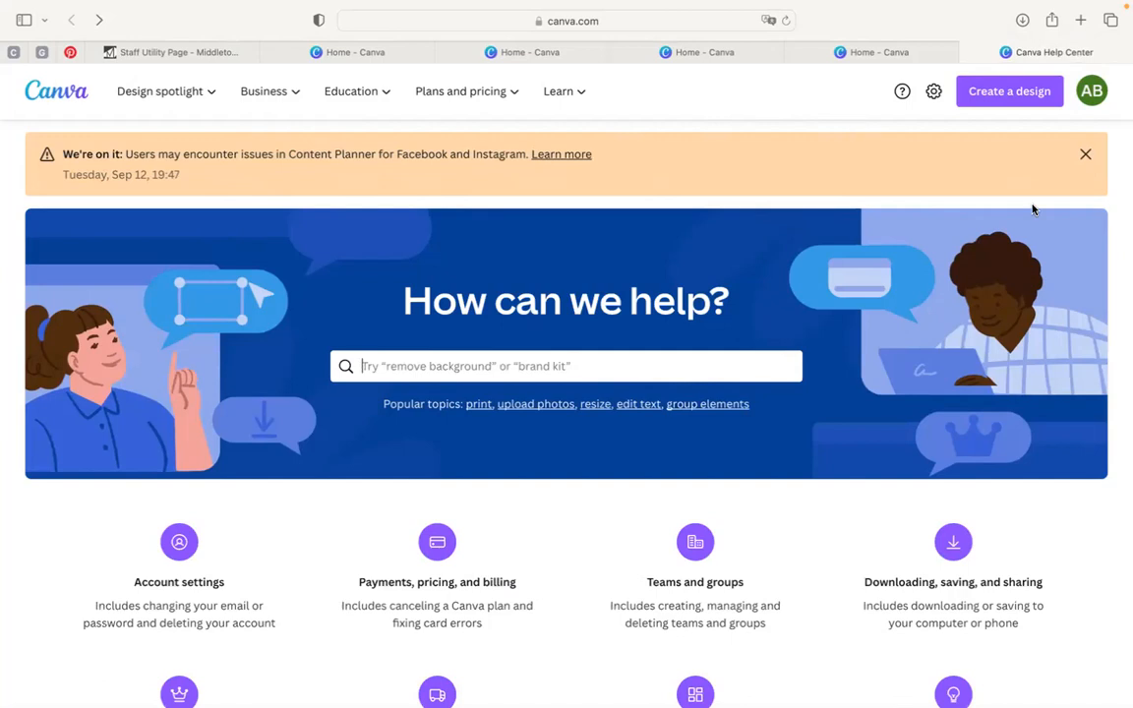
click(1084, 154)
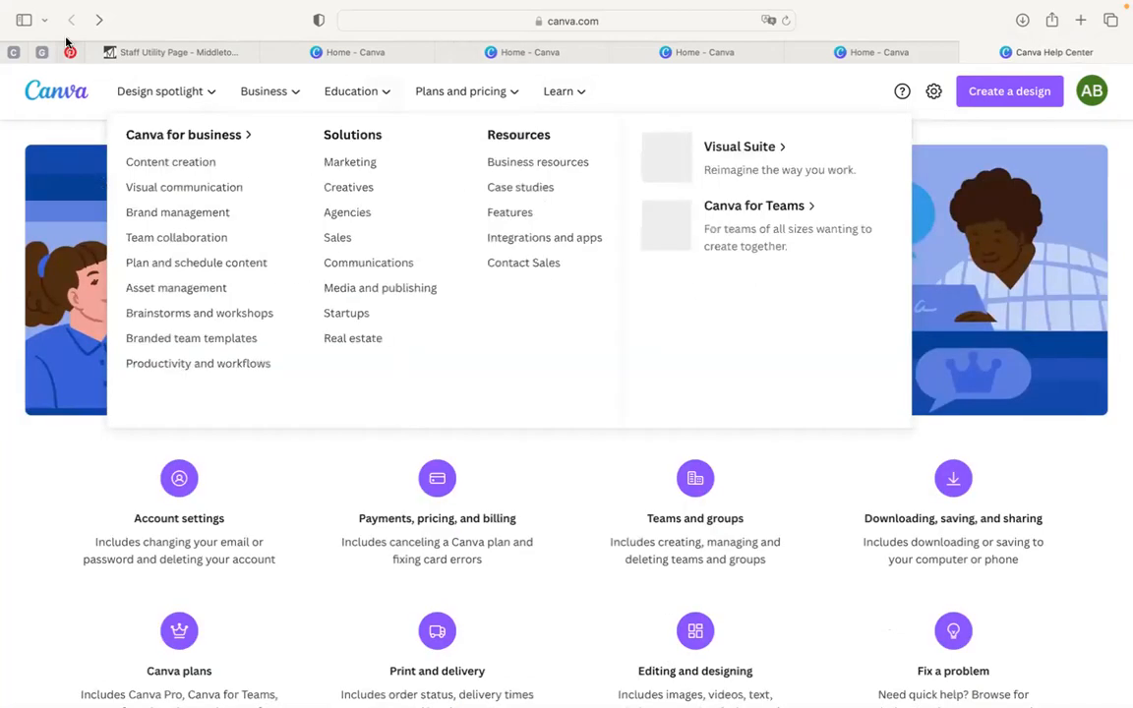
click(74, 19)
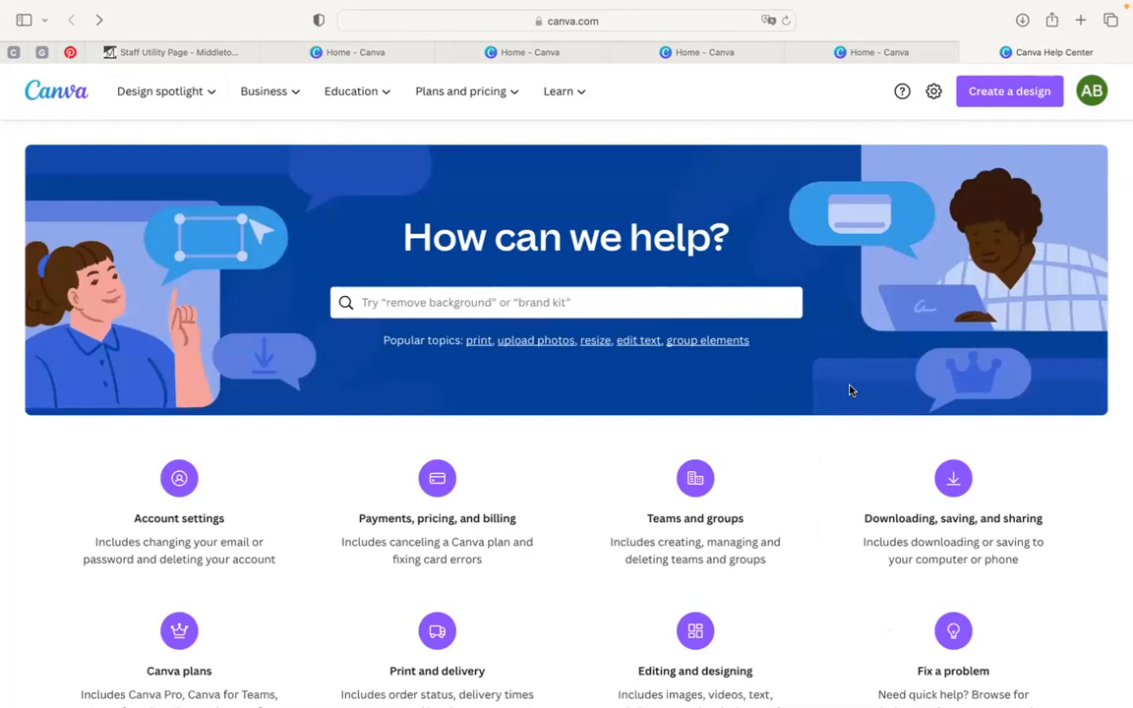
Step: Switch from the Help Center back to the Canva home page, open the account settings and review the profile, language and insights options
click(864, 54)
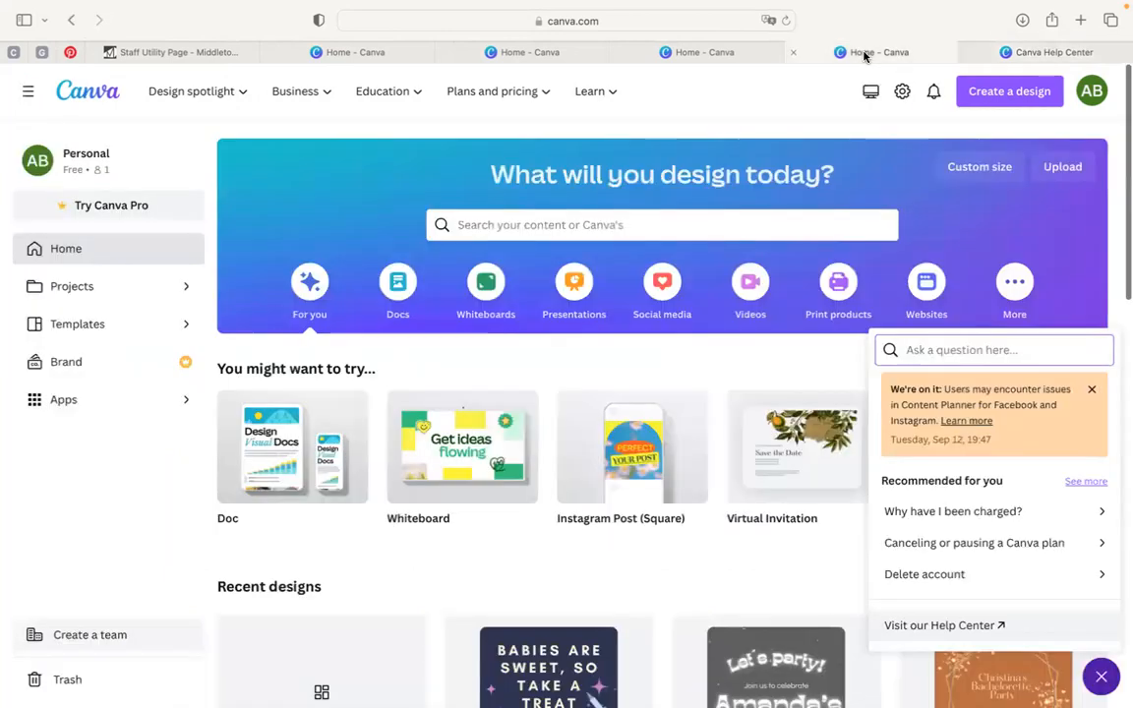
click(1093, 98)
click(919, 209)
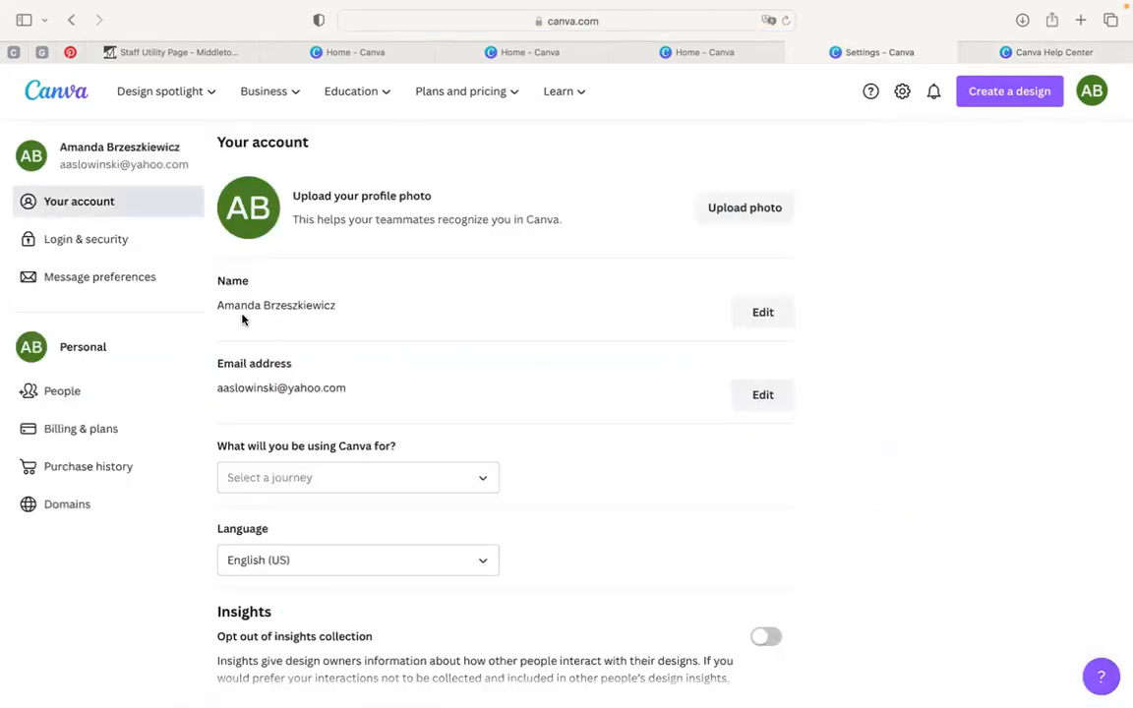
scroll(413, 393, down, 1)
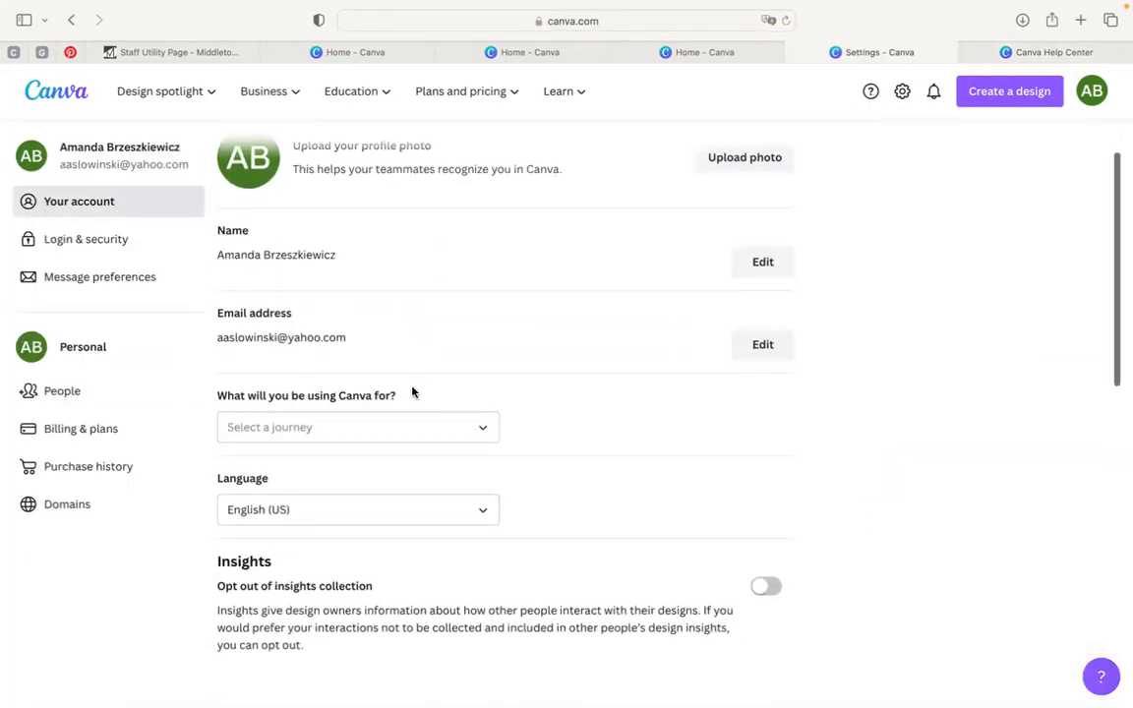
scroll(412, 392, up, 1)
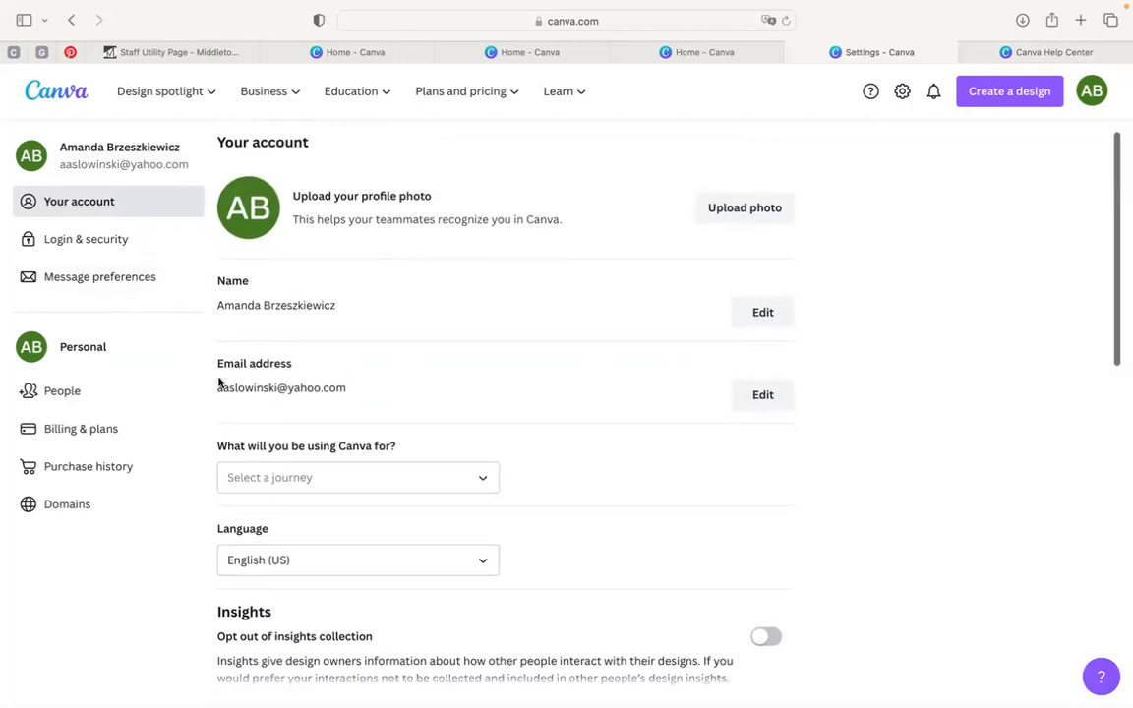
Step: Review the Login & security, People and Billing & plans pages of the account settings
click(86, 241)
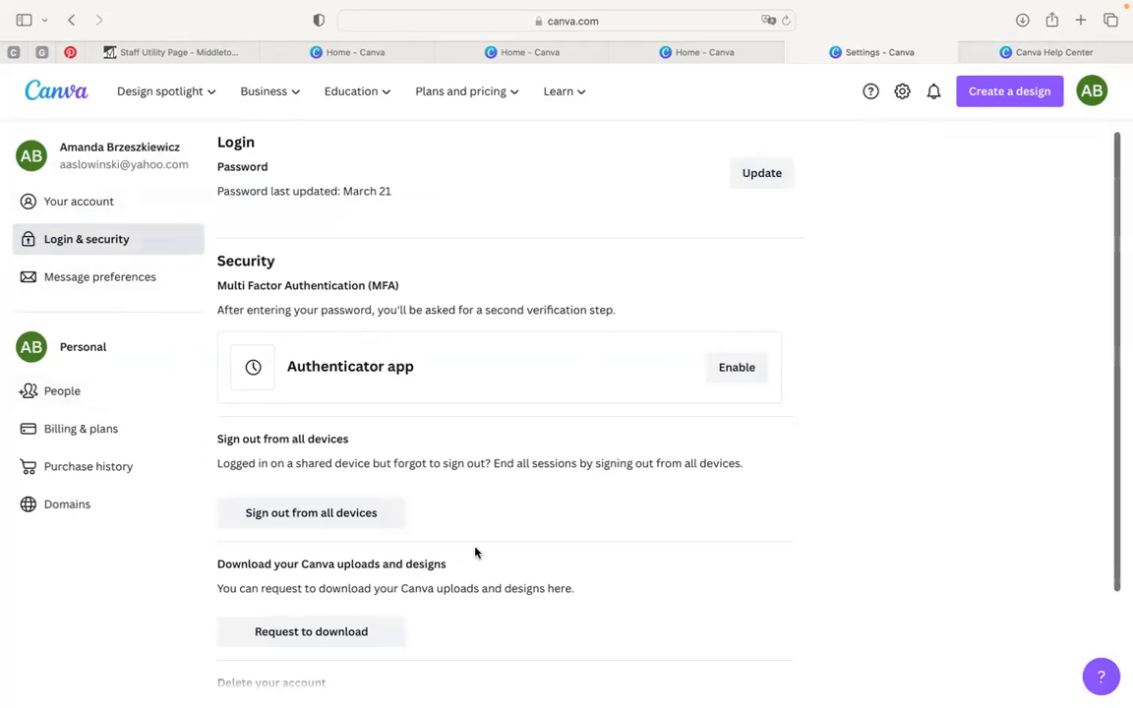
scroll(475, 550, down, 3)
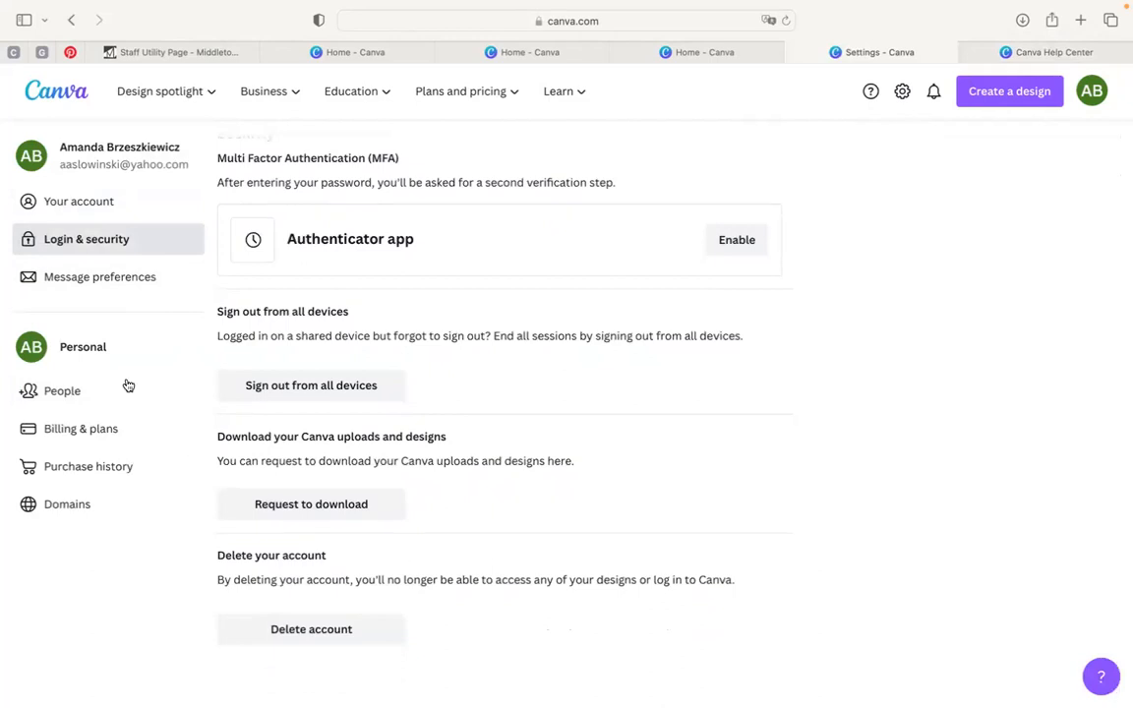
click(50, 390)
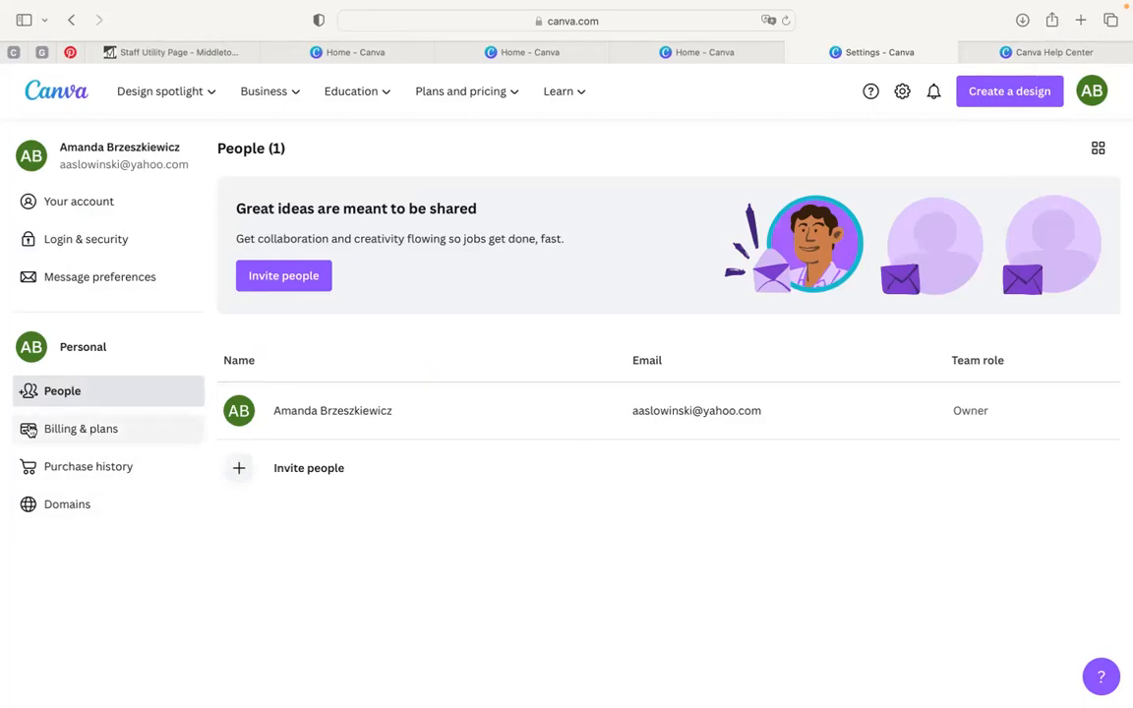
click(66, 434)
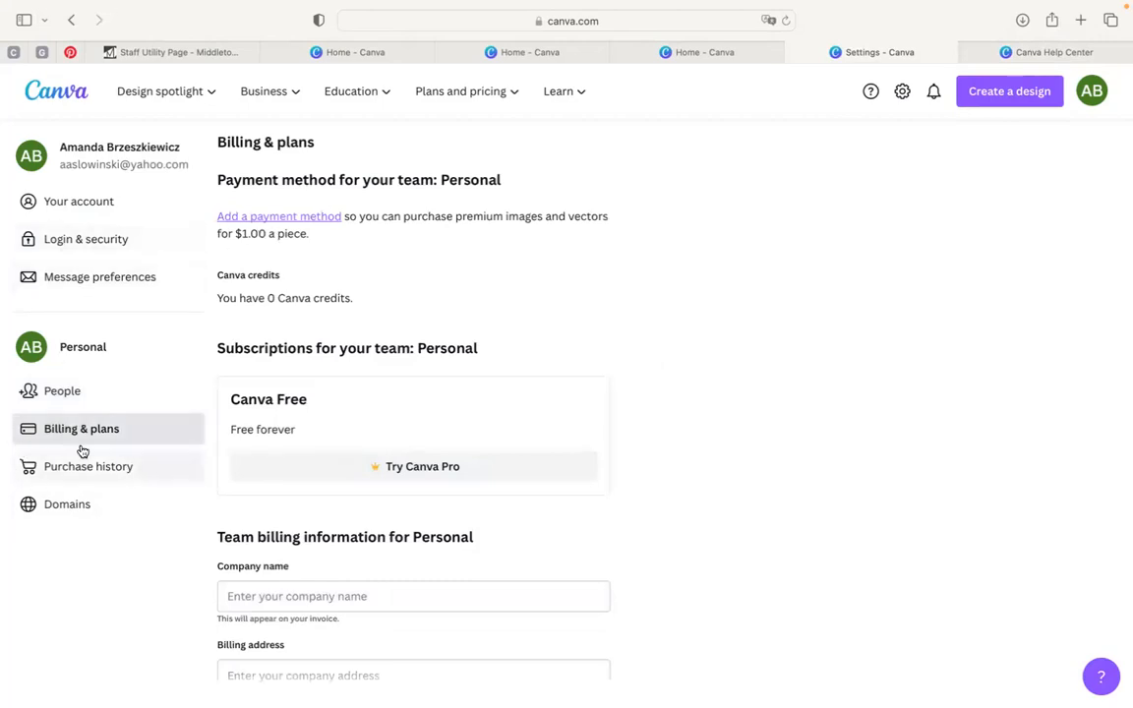
Step: Look over the message preferences and return to the Your account page of the settings
click(60, 391)
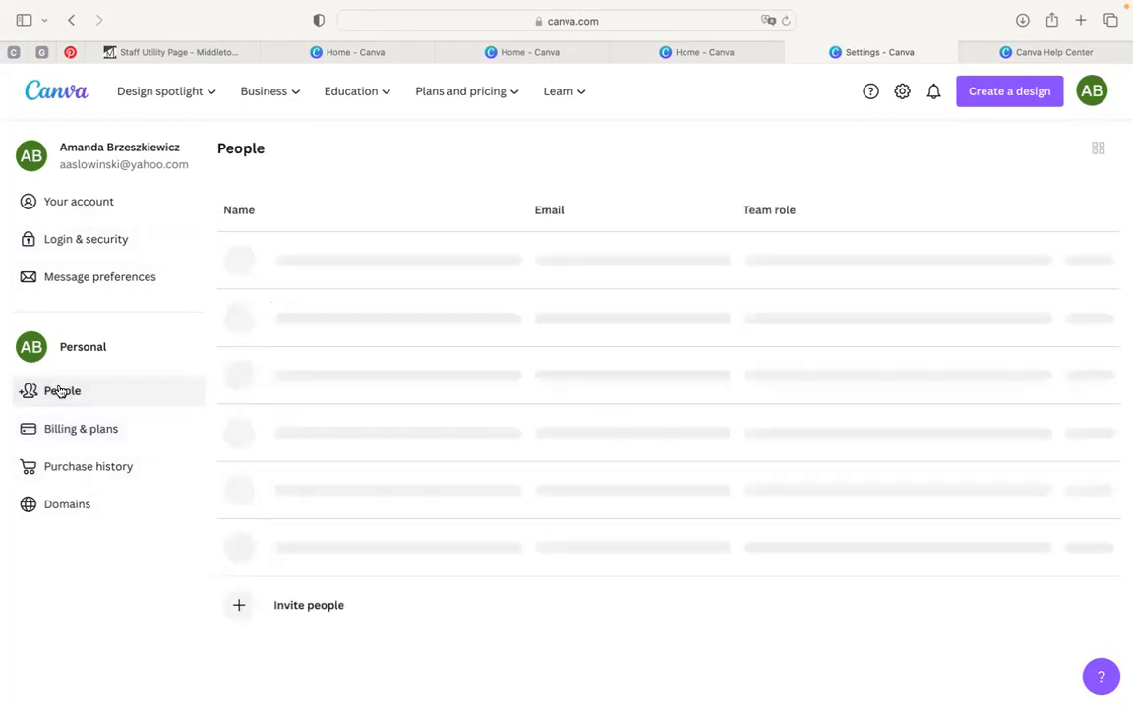
click(83, 276)
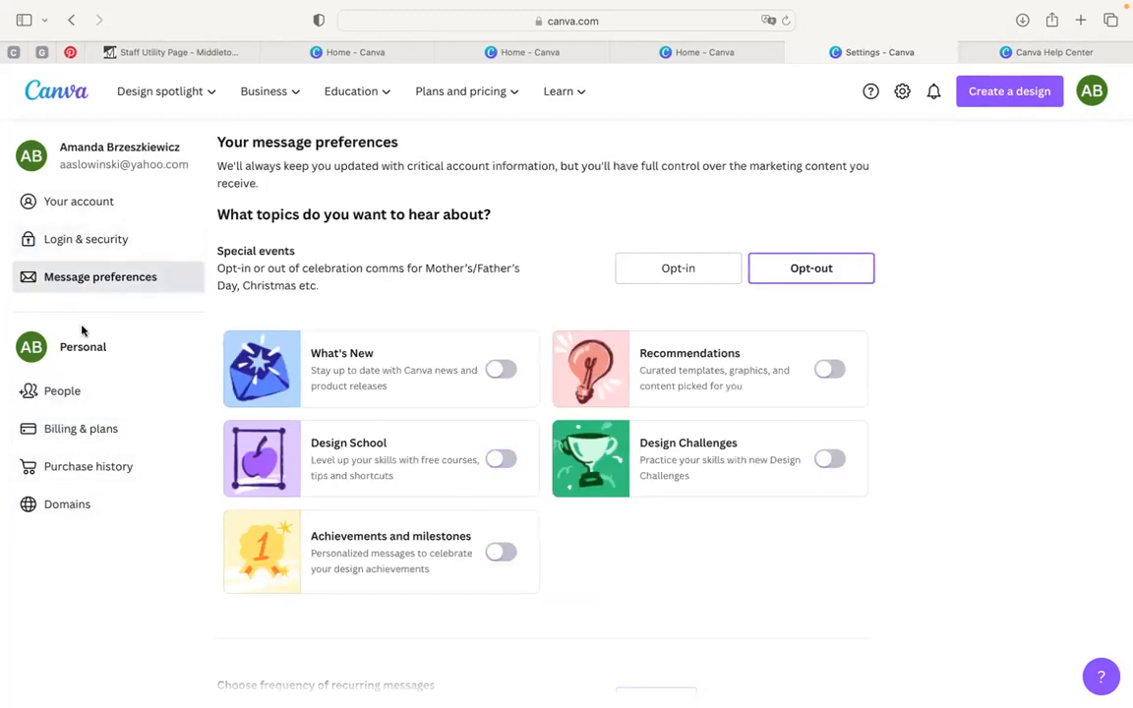
click(73, 239)
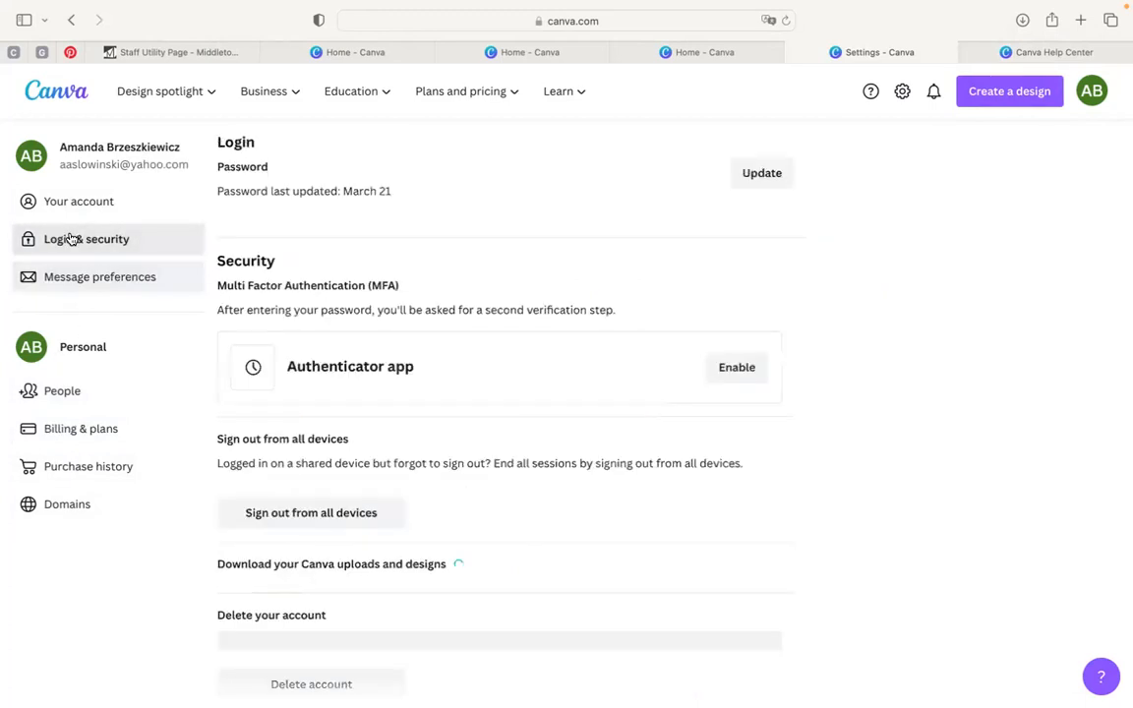
click(78, 202)
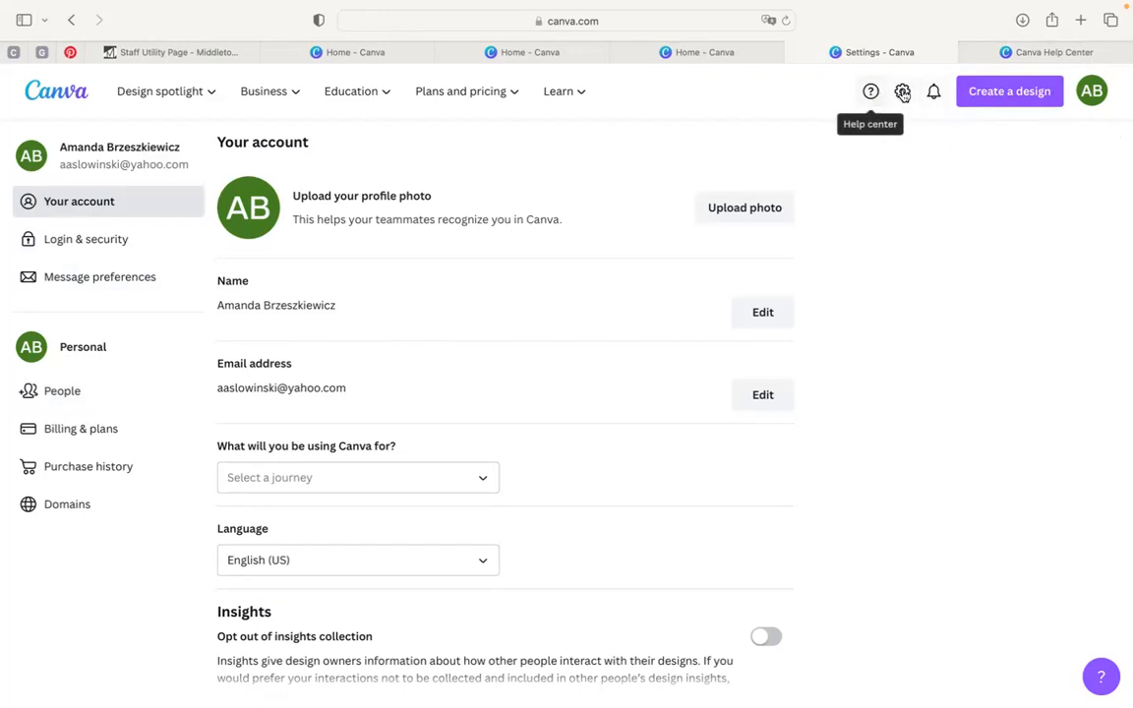
Step: Return from the settings to the home page and switch to the earliest opened Canva home page with the recent designs
click(993, 101)
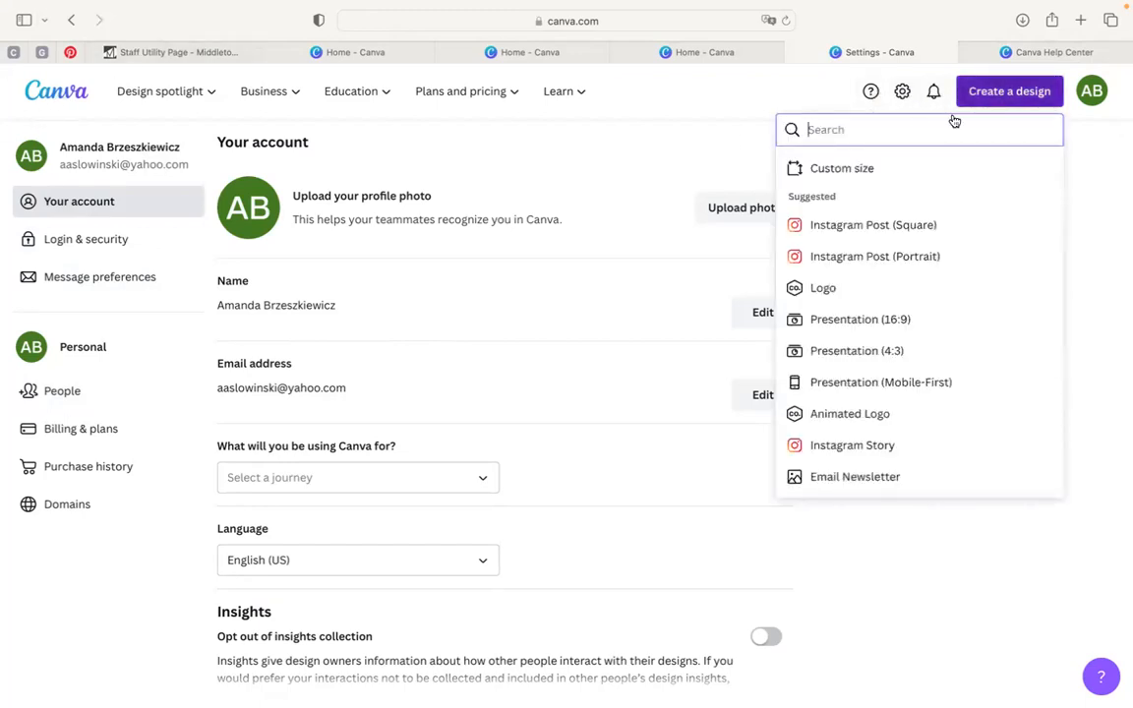
click(54, 90)
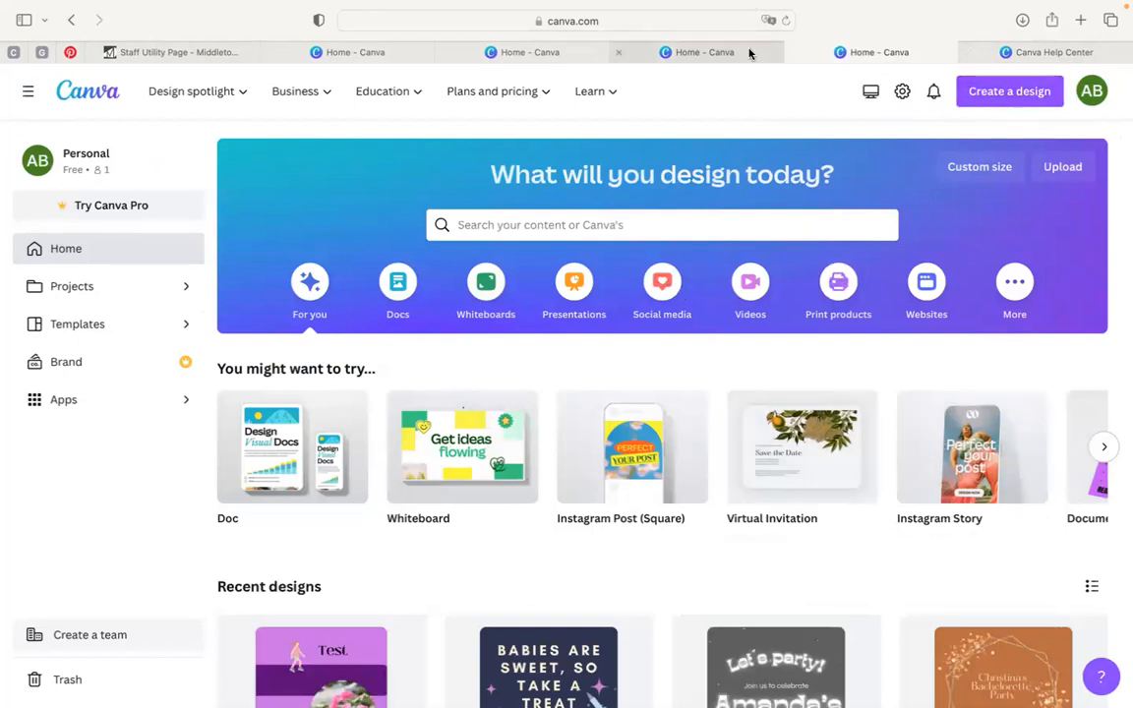
click(708, 51)
click(495, 46)
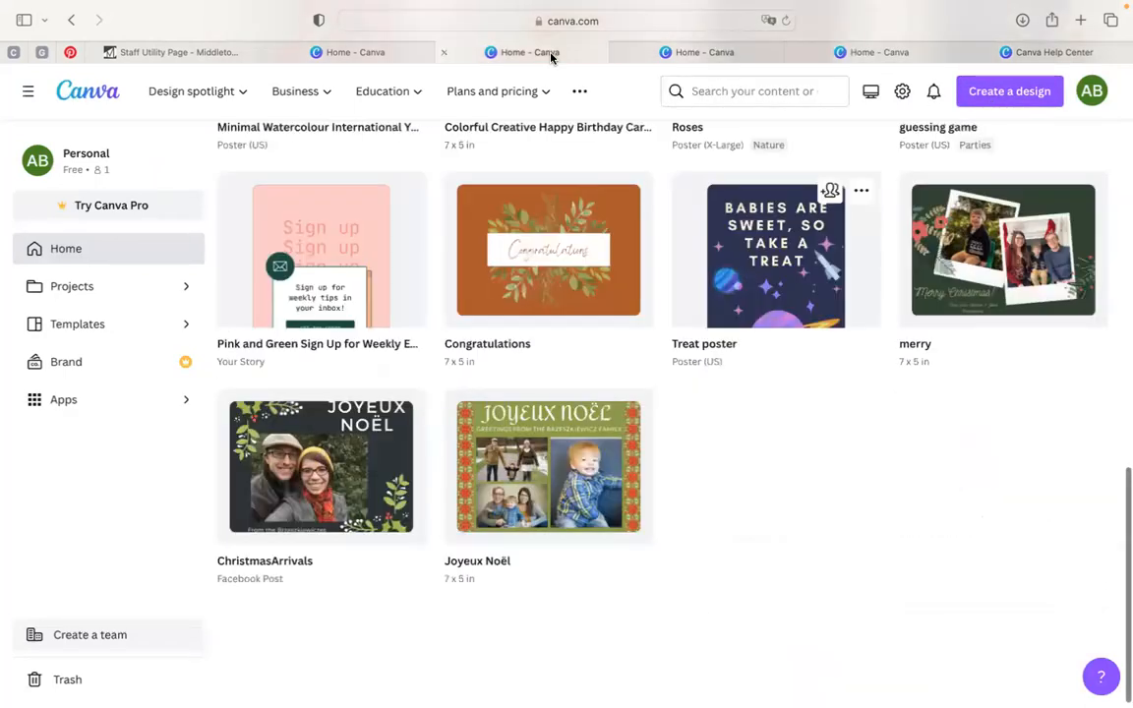
click(411, 51)
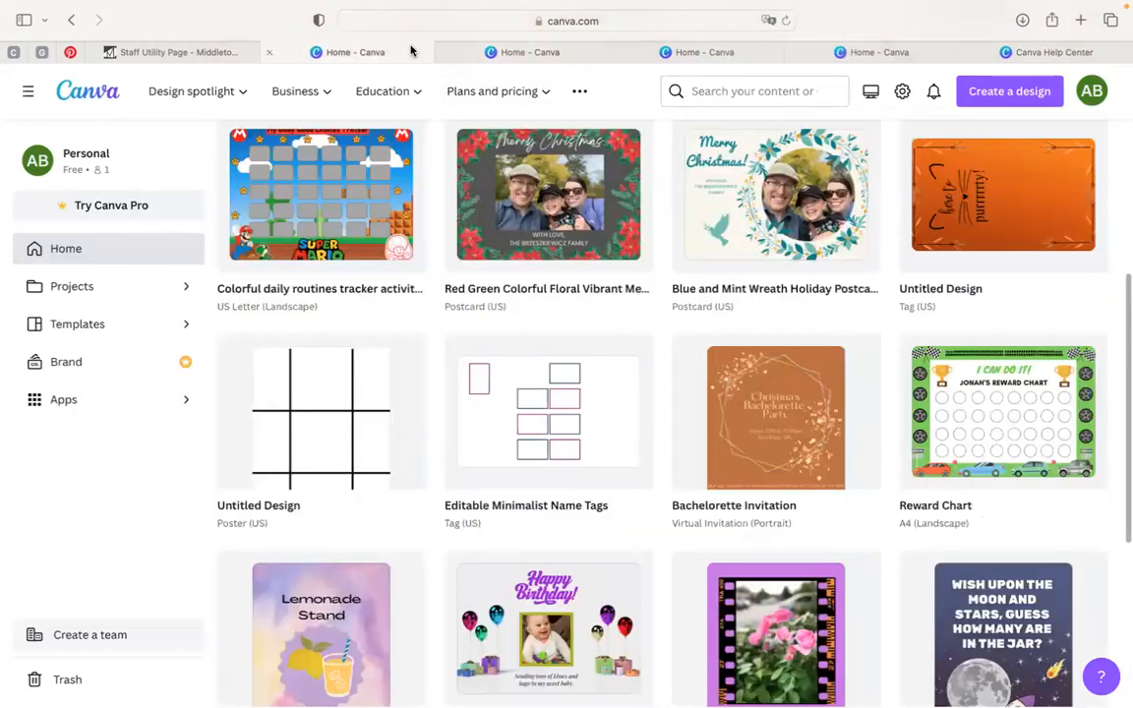
Step: Start a blank Doc from the suggested design types, view its editor and close it to return to the home page
click(1008, 93)
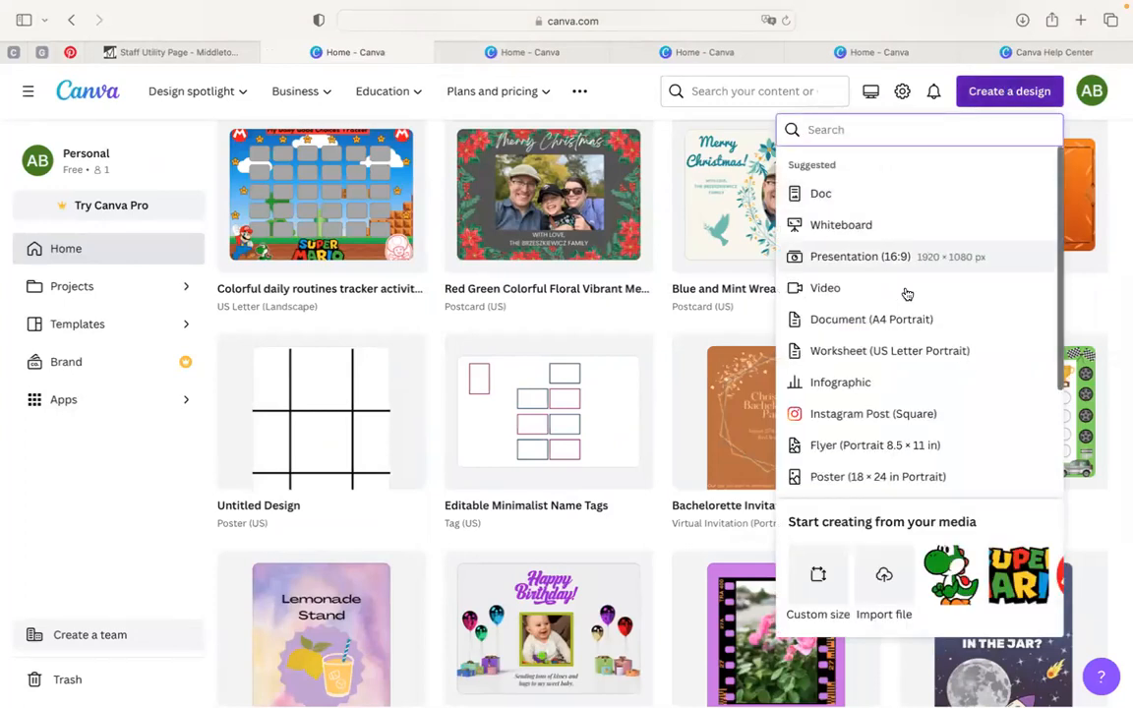
click(842, 196)
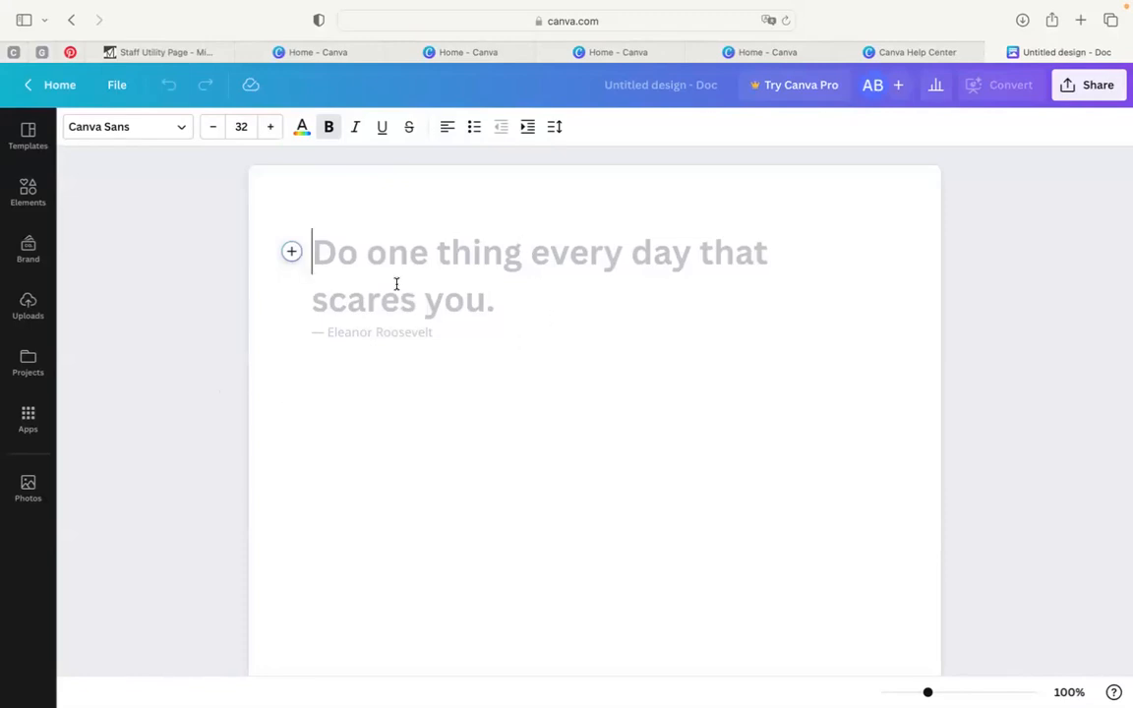
mouse_move(168, 5)
click(995, 52)
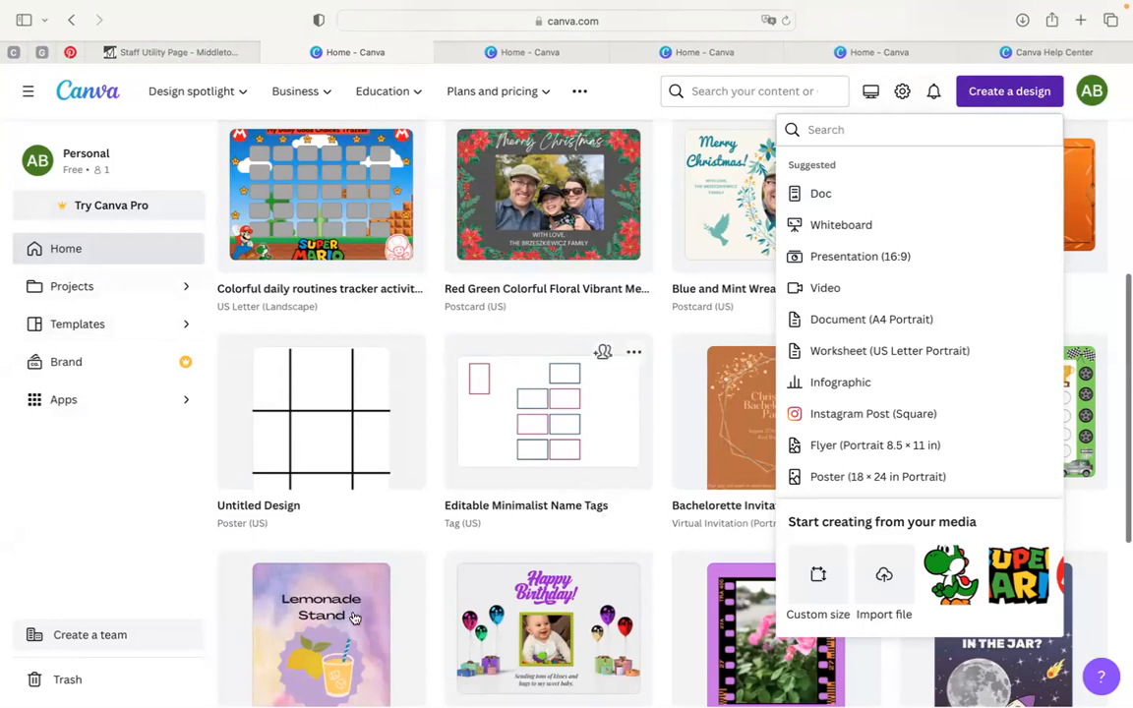
click(856, 74)
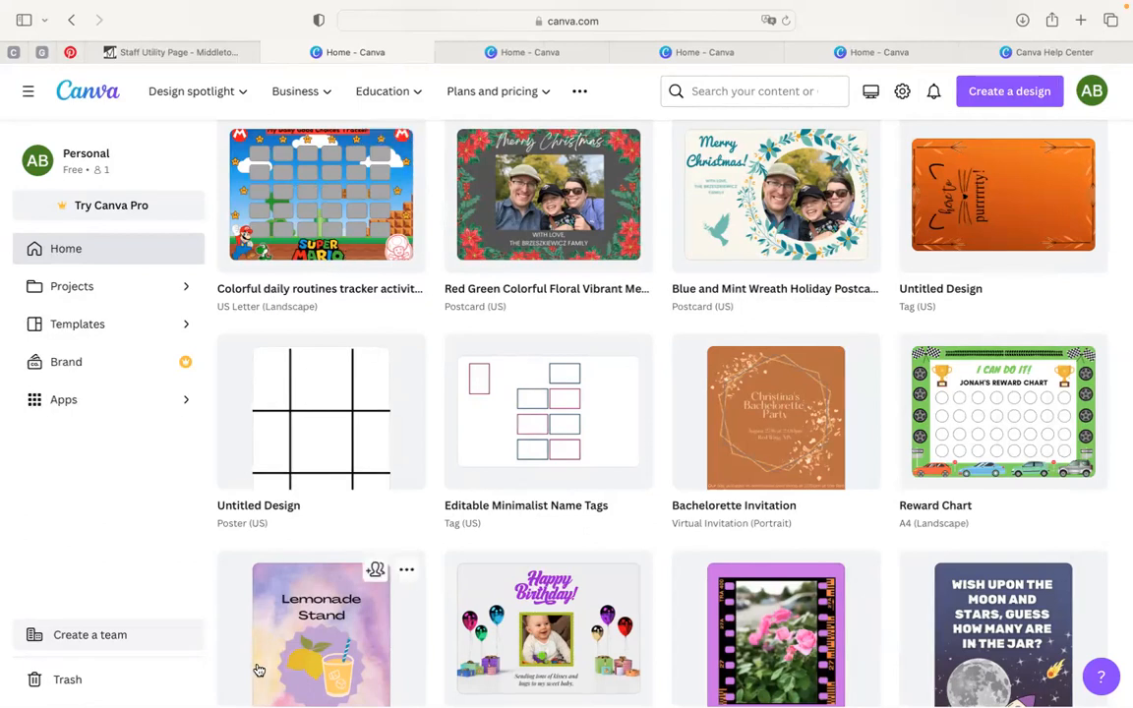
mouse_move(93, 678)
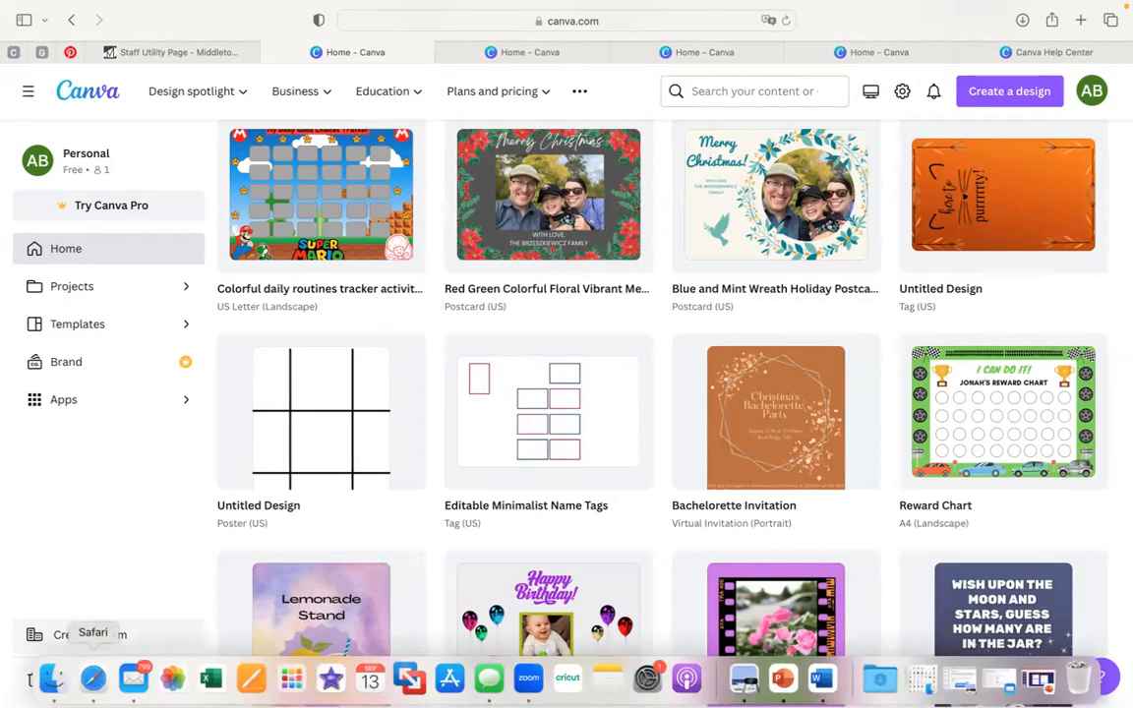
mouse_move(3, 558)
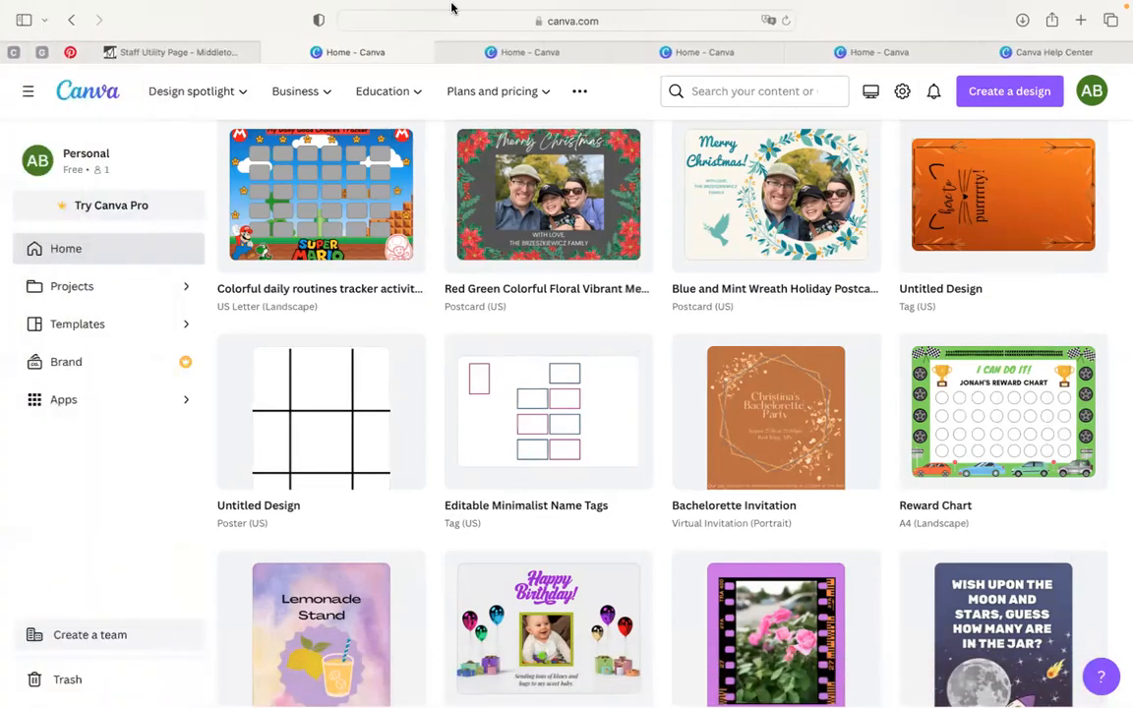
mouse_move(367, 8)
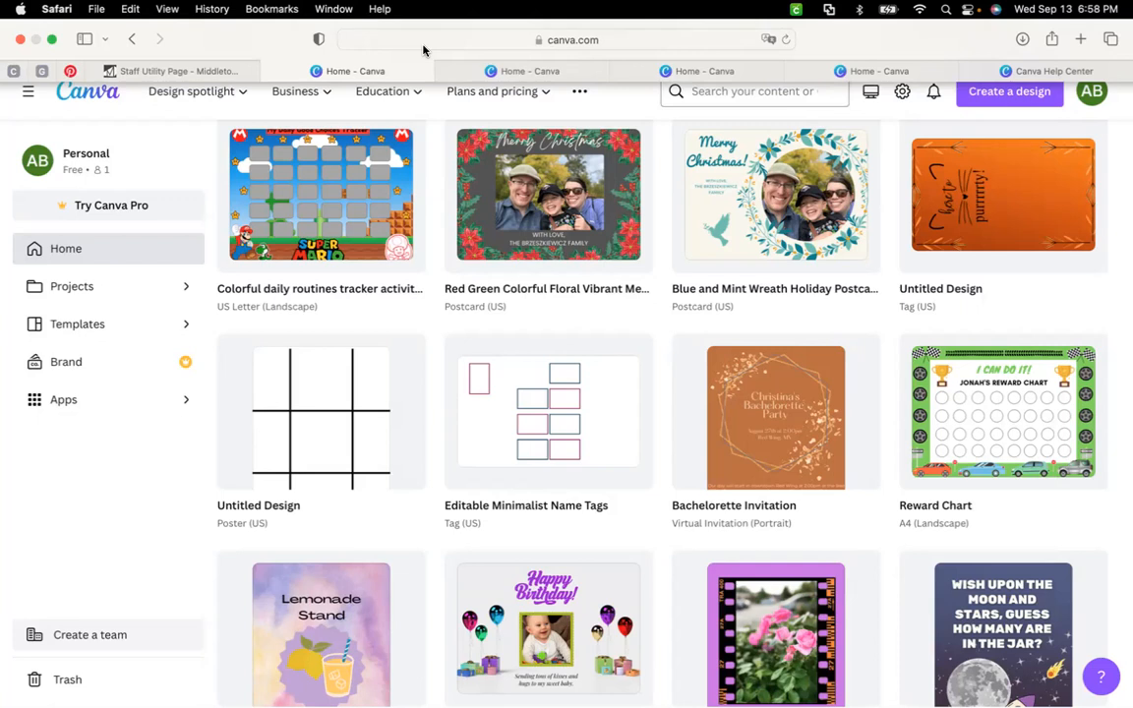
mouse_move(458, 104)
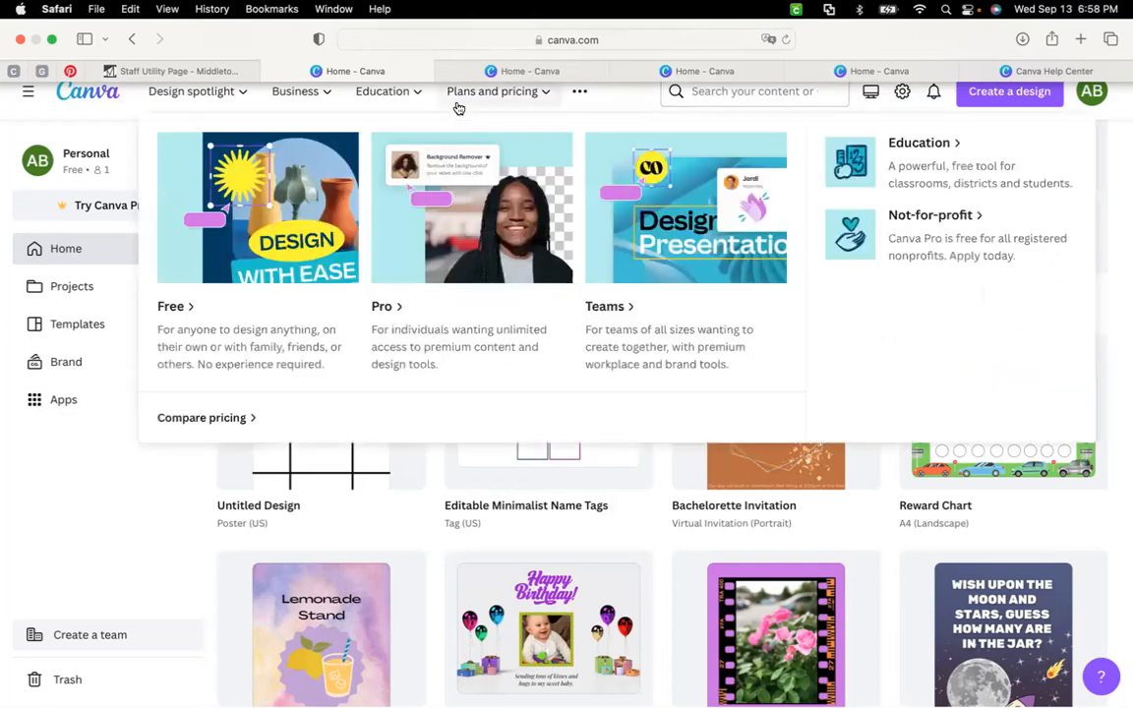
mouse_move(384, 86)
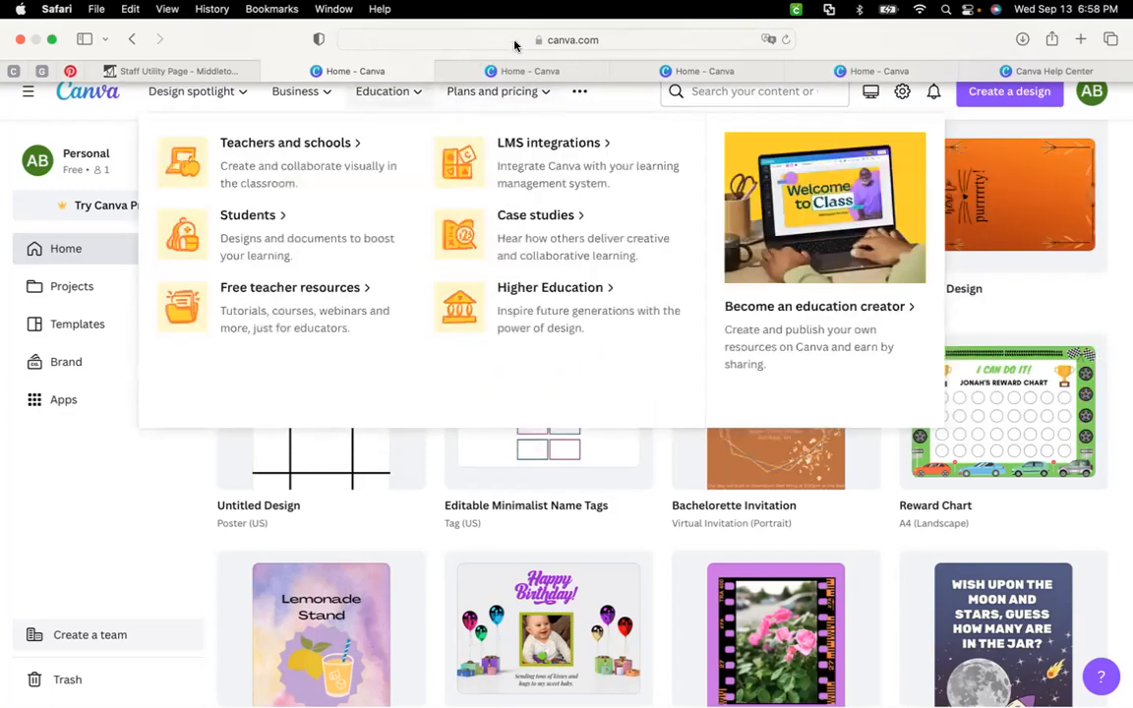